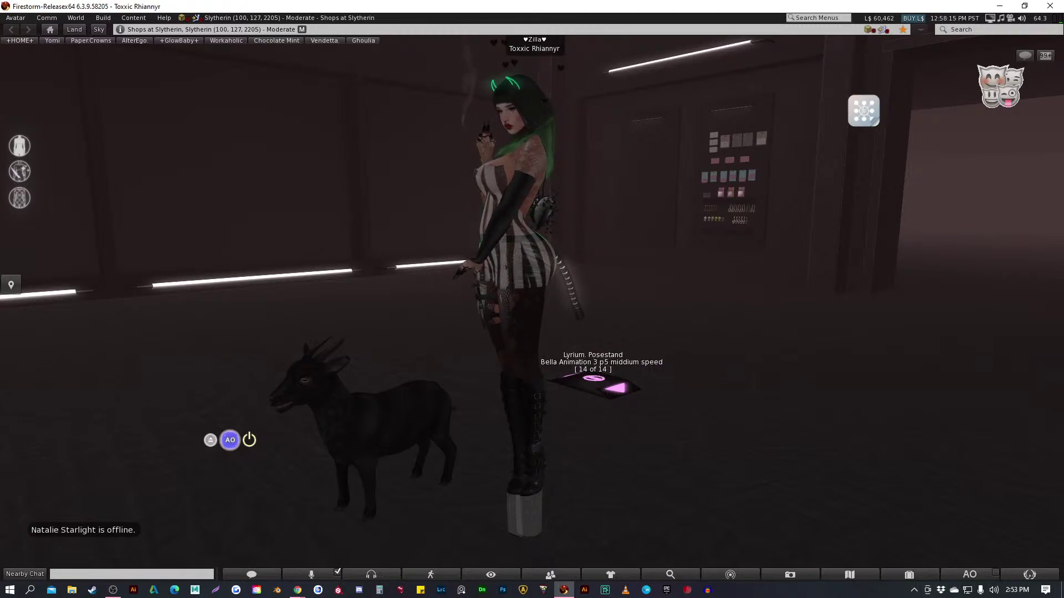
# Walk the avatar from the street over the crosswalk and into the Glowbaby store
pyautogui.hotkey('alt', 'Tab')
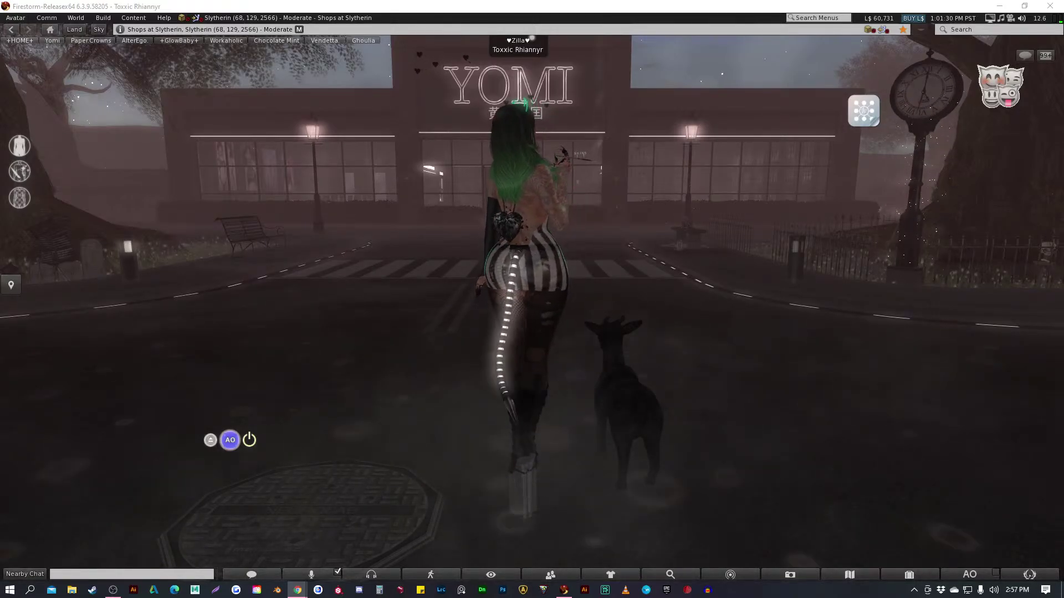
pyautogui.press('Left')
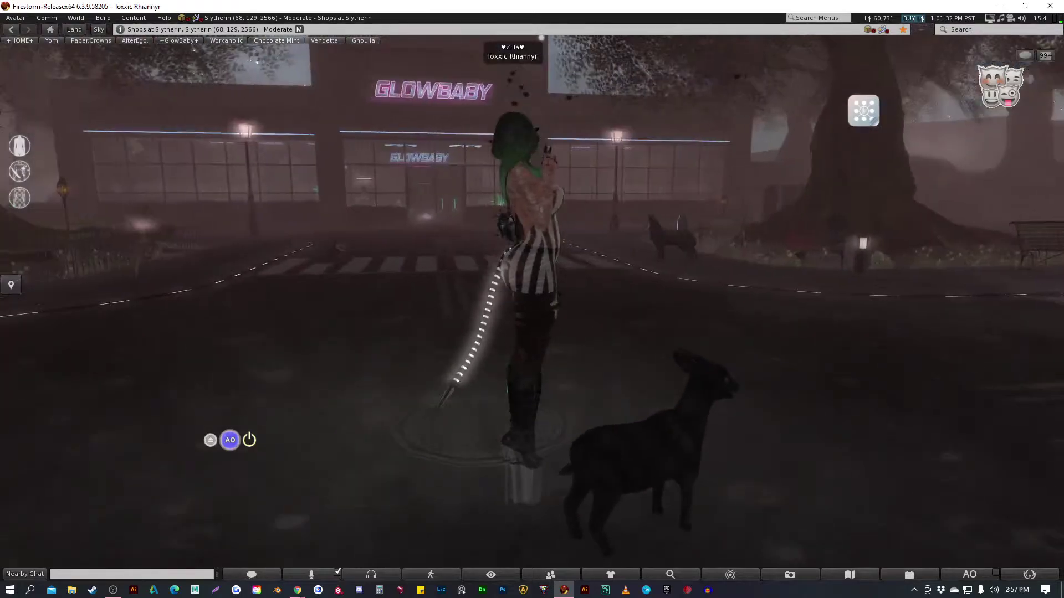
pyautogui.press('Up')
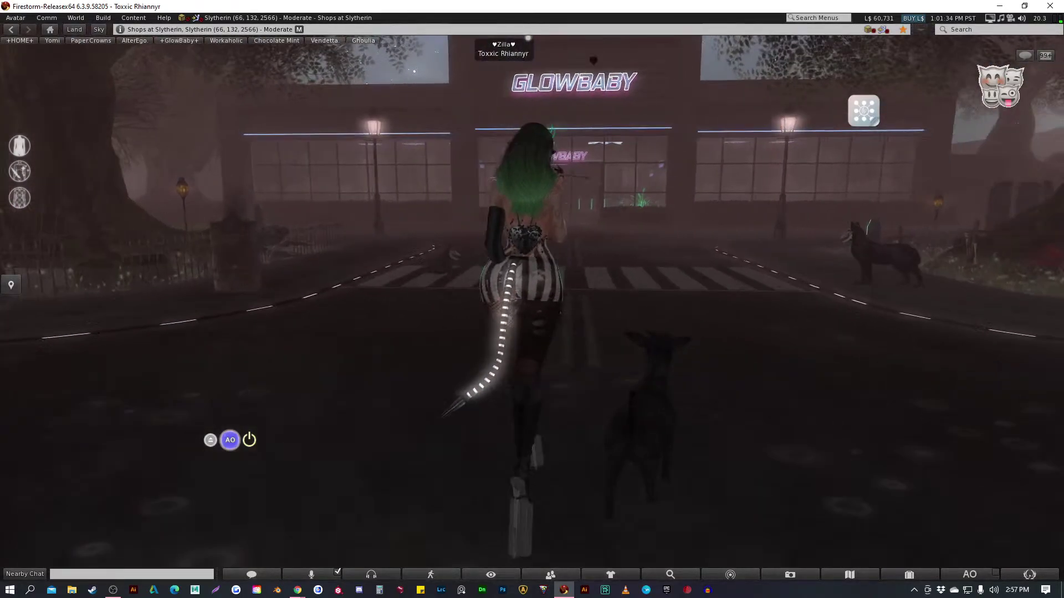
pyautogui.press('Up')
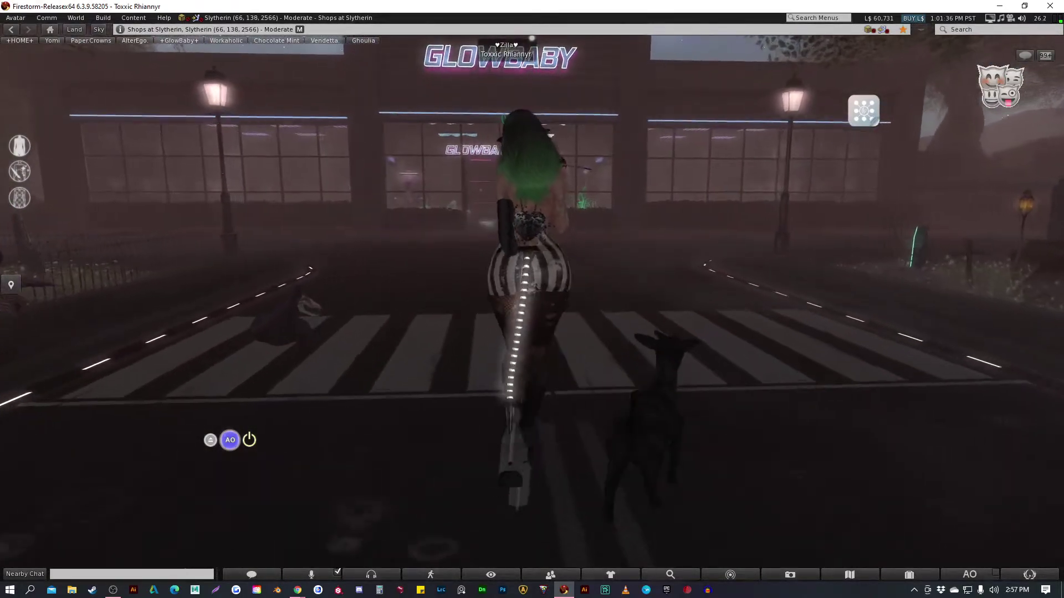
pyautogui.press('Up')
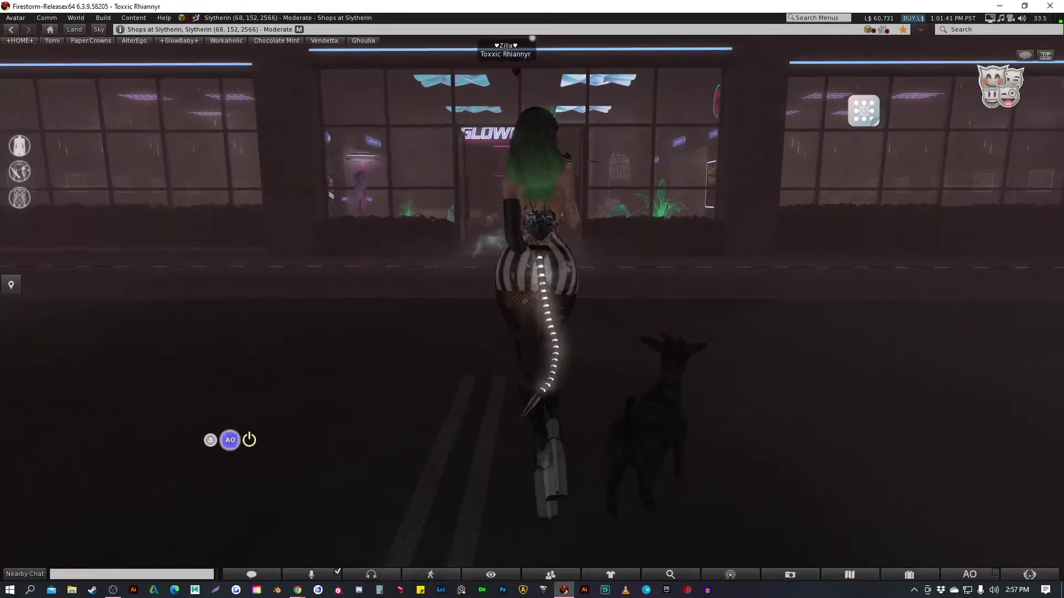
pyautogui.press('Up')
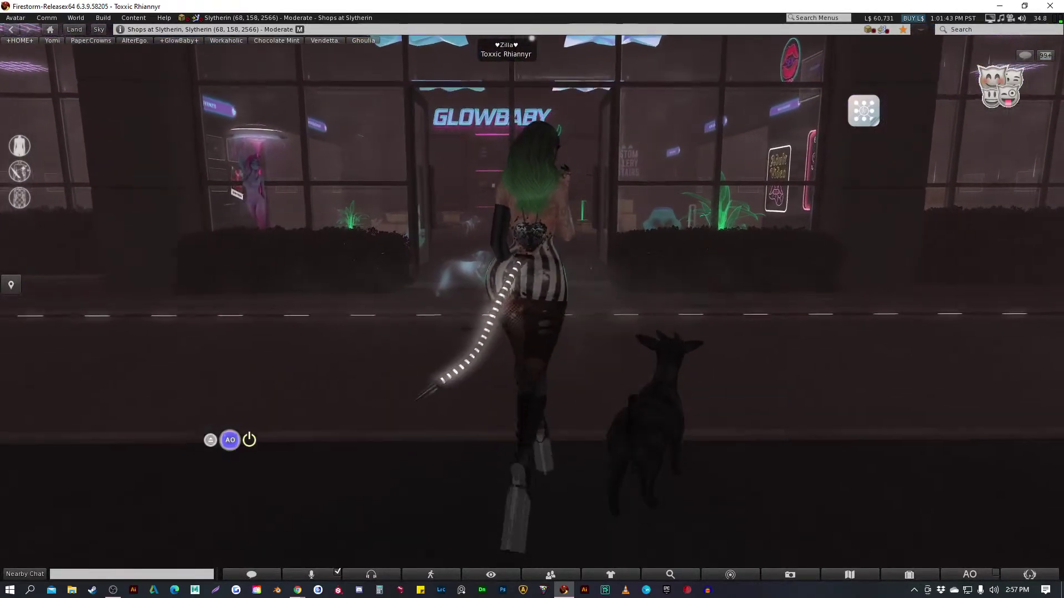
pyautogui.press('Up')
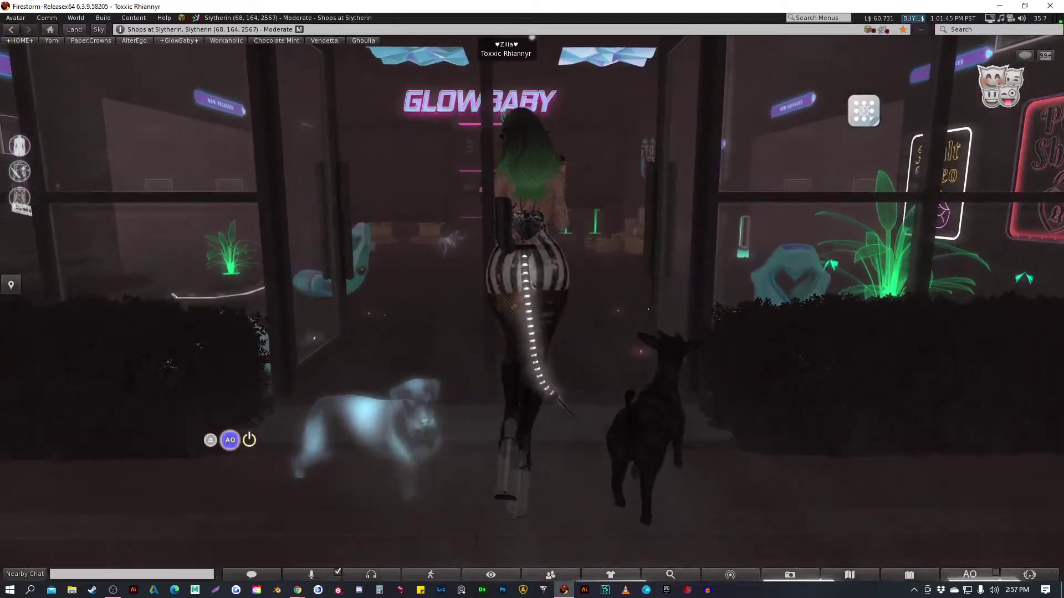
pyautogui.press('Up')
# Walk past the cardboard boxes and up the stairs to the store's custom neon sign gallery
pyautogui.press('Right')
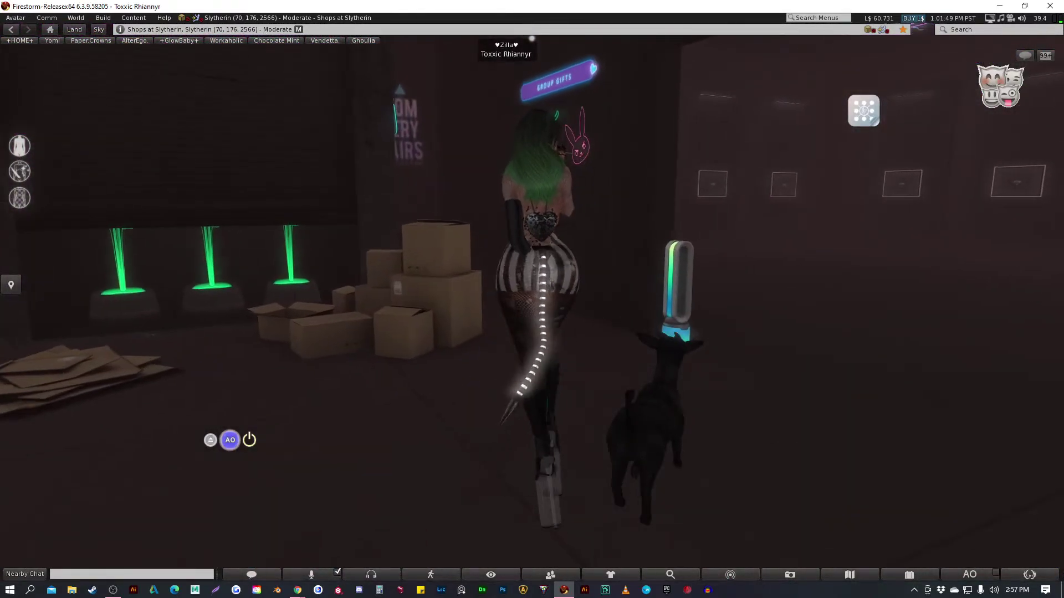
pyautogui.press('Up')
pyautogui.press('Left')
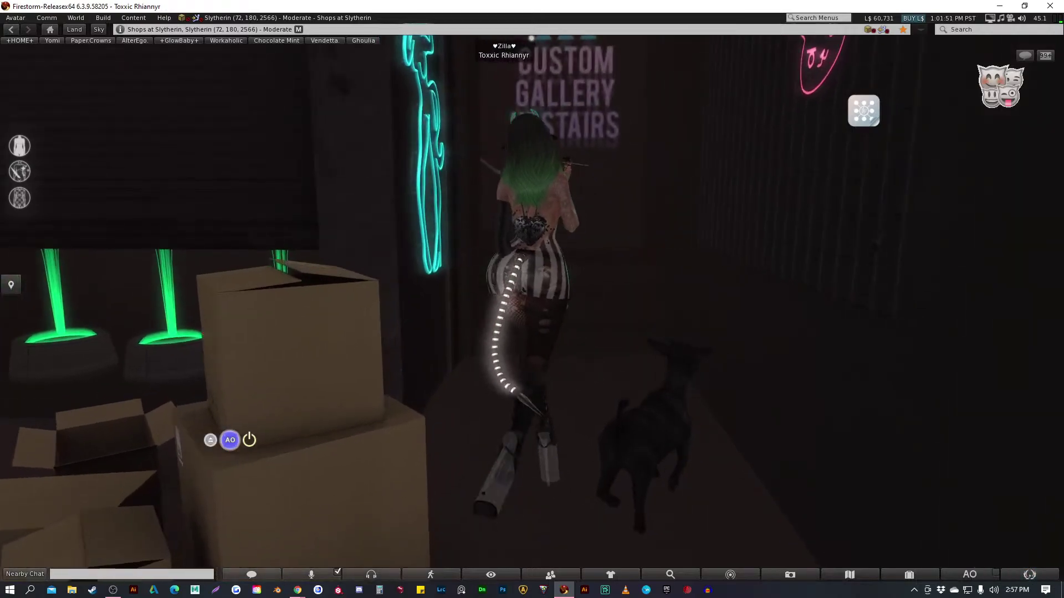
pyautogui.press('Up')
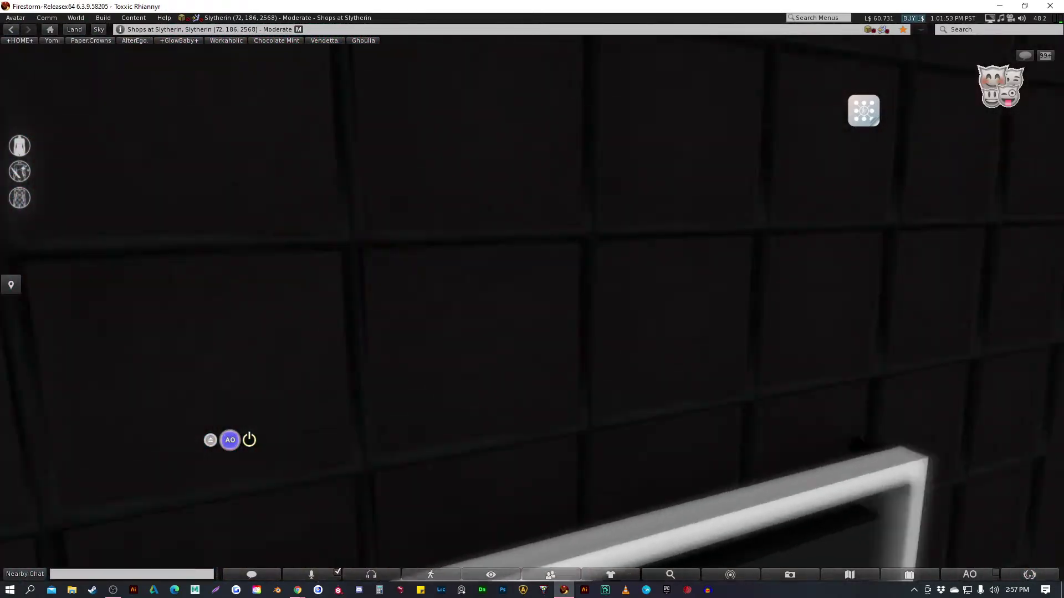
pyautogui.press('Up')
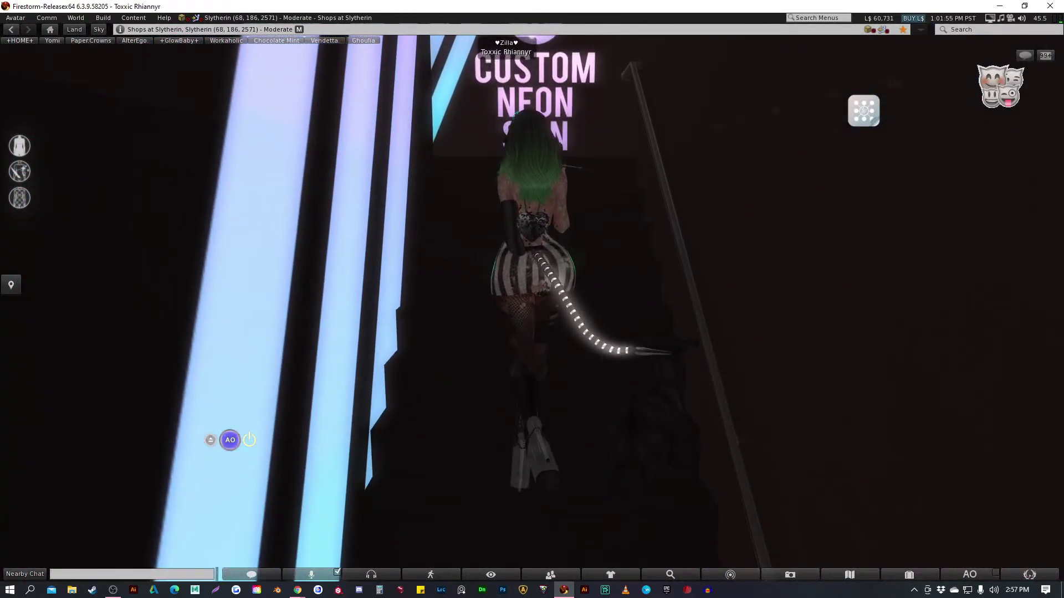
pyautogui.press('Up')
pyautogui.press('Left')
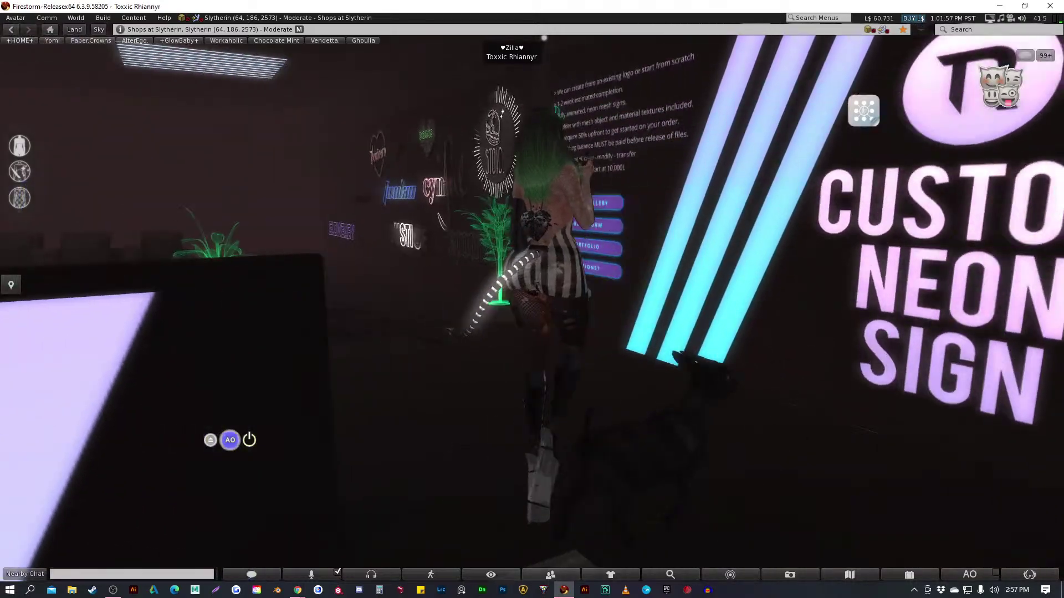
# Walk through the upstairs lounge to the walls of neon logo signs and face the Underground and Glowbaby logos
pyautogui.press('Left')
pyautogui.press('Up')
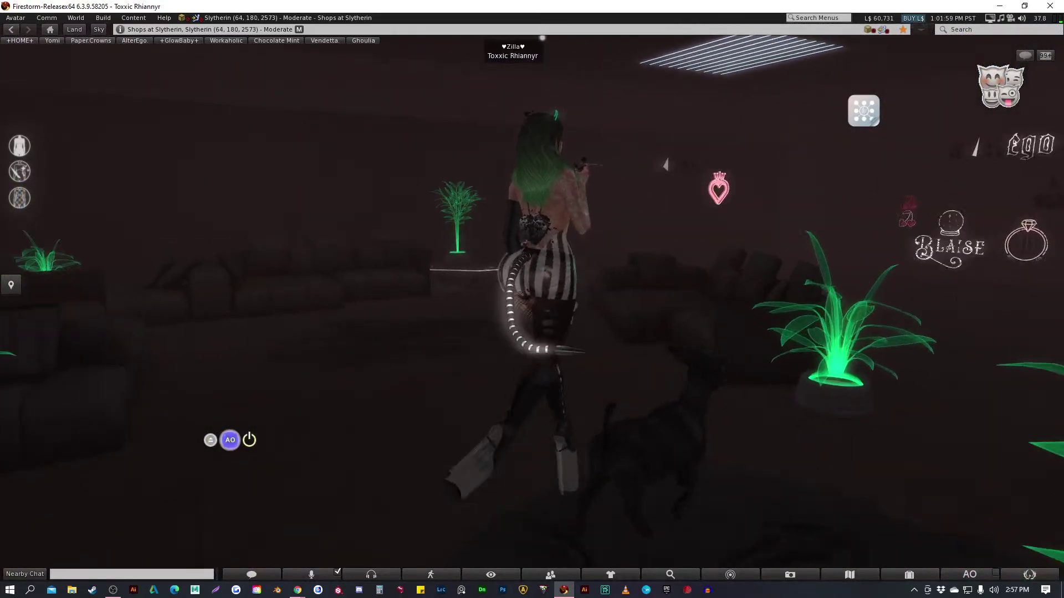
pyautogui.press('Up')
pyautogui.press('Right')
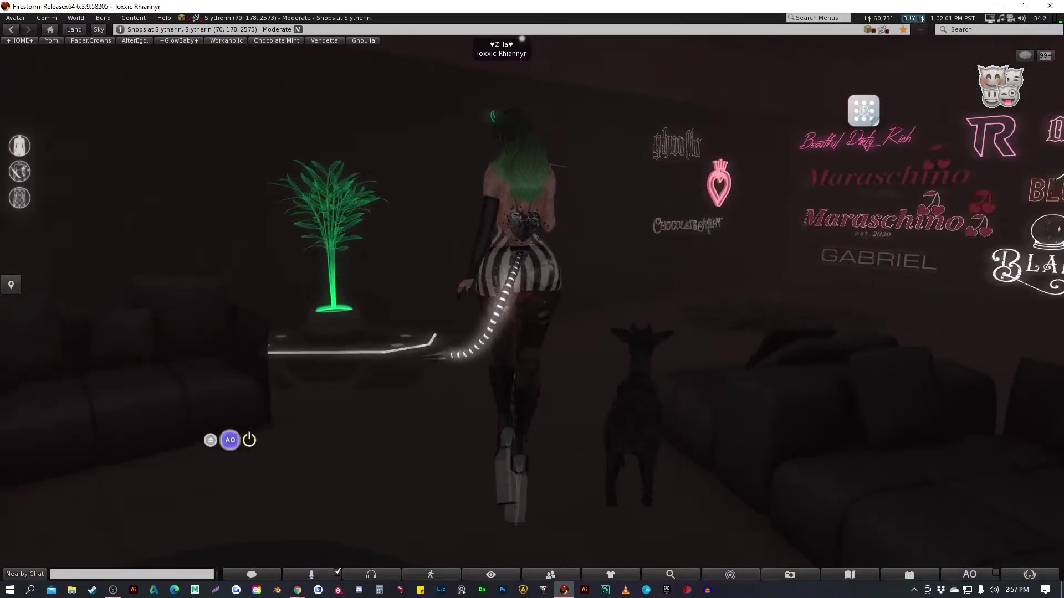
pyautogui.press('Up')
pyautogui.press('Right')
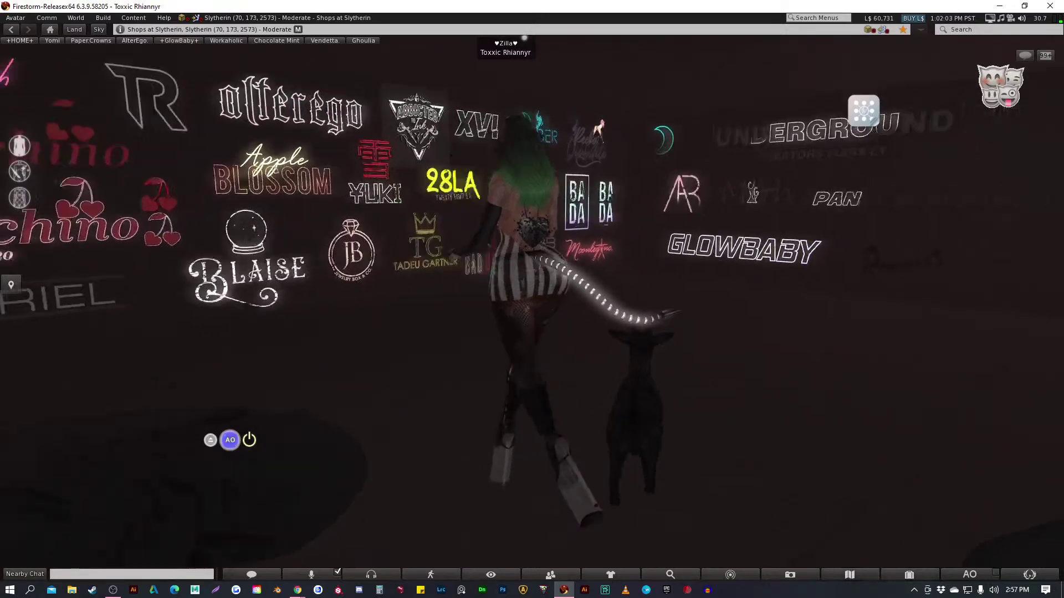
pyautogui.press('Right')
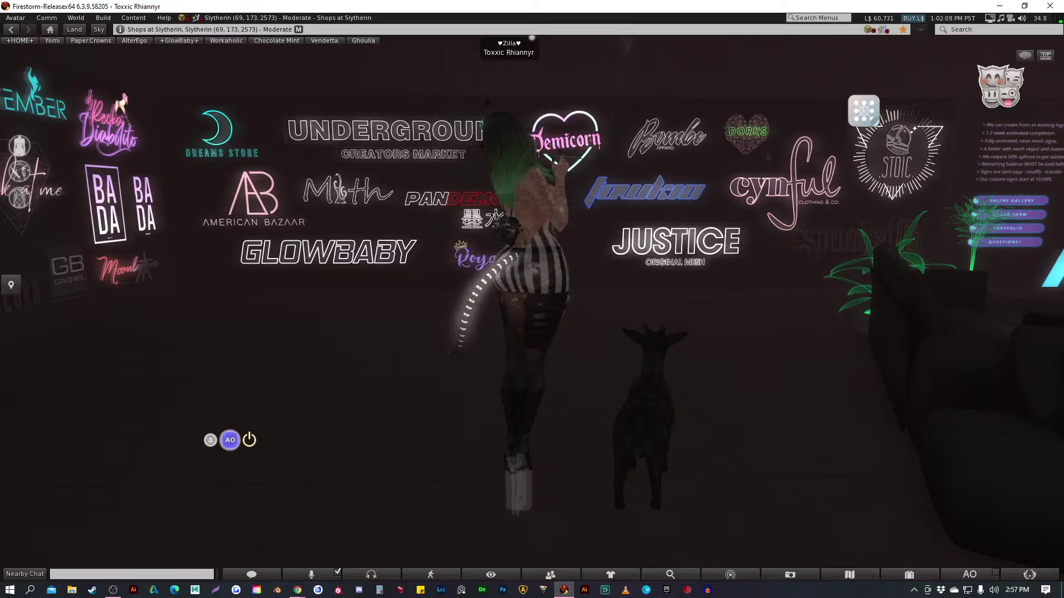
# Turn the avatar back to the wall with the Alterego, Apple Blossom and Blaise signs and move closer
pyautogui.press('Left')
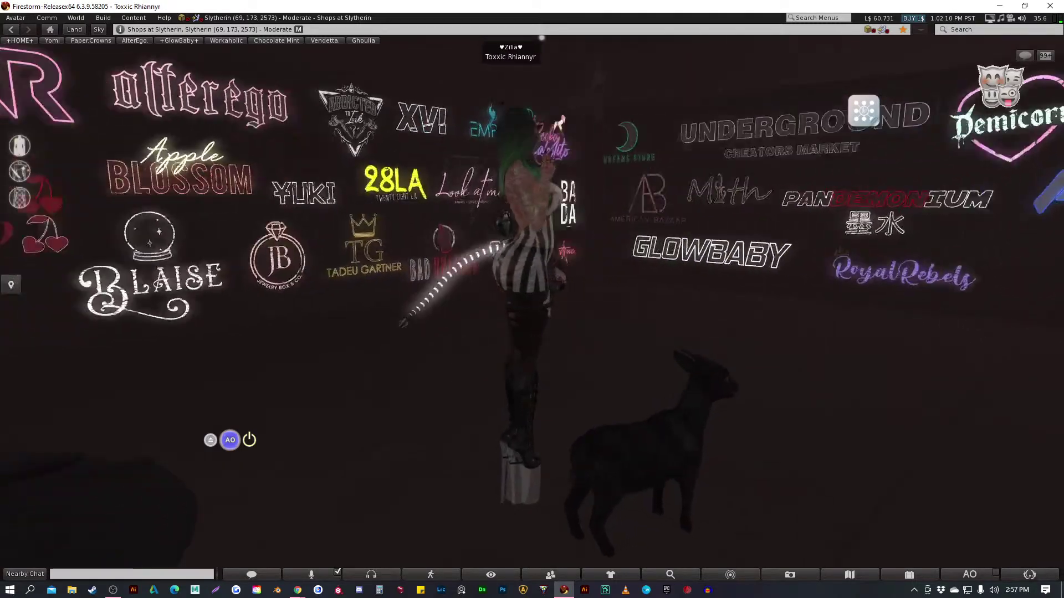
pyautogui.press('Left')
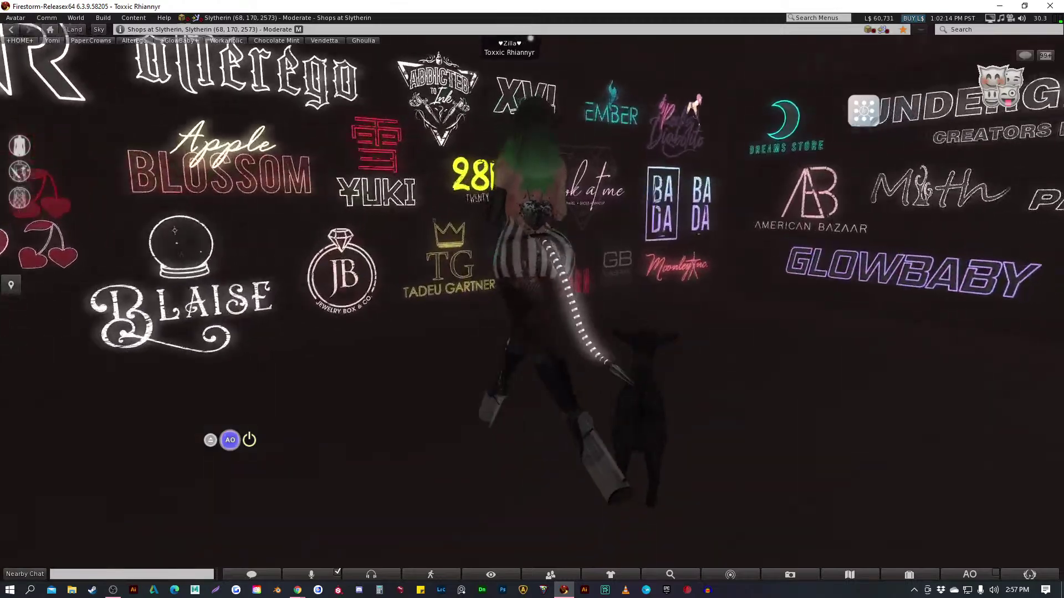
pyautogui.press('Up')
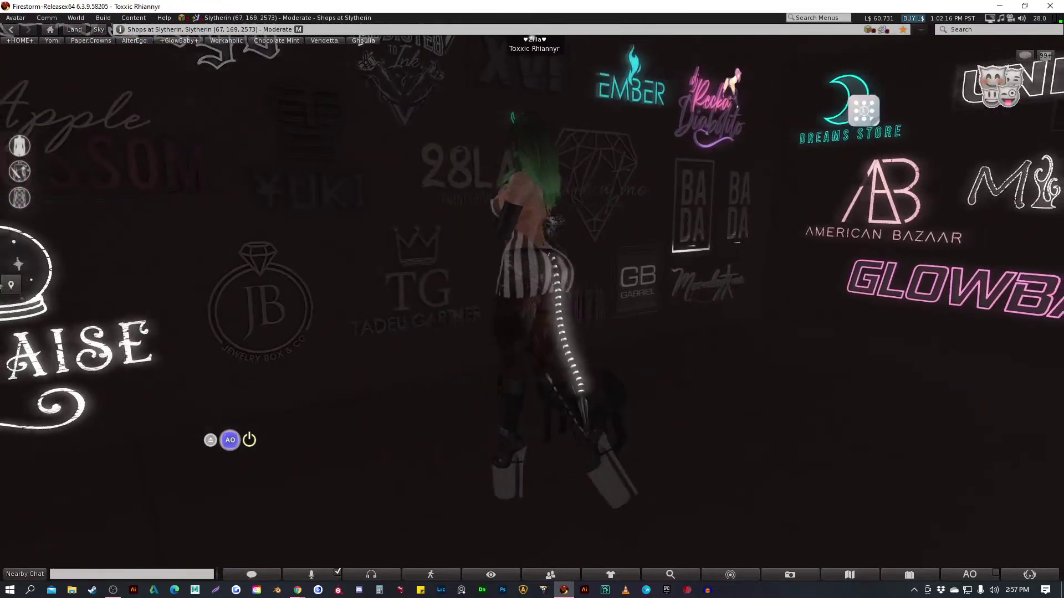
pyautogui.press('Down')
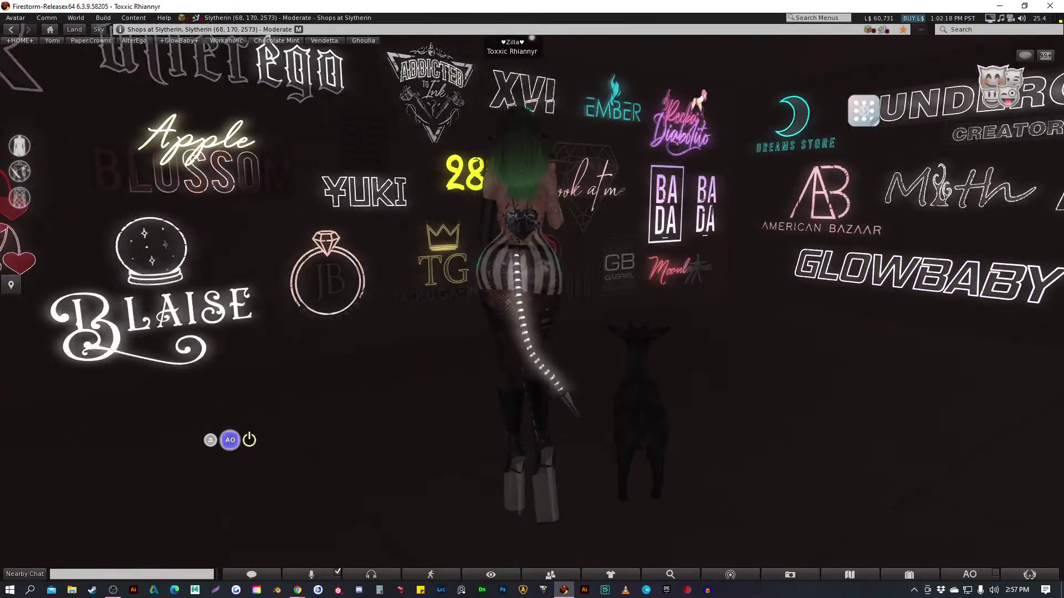
pyautogui.press('Left')
# Examine the Apple Blossom, Yuki, Blaise and neighbouring neon signs up close and from an angle
pyautogui.scroll(5, 531, 299)
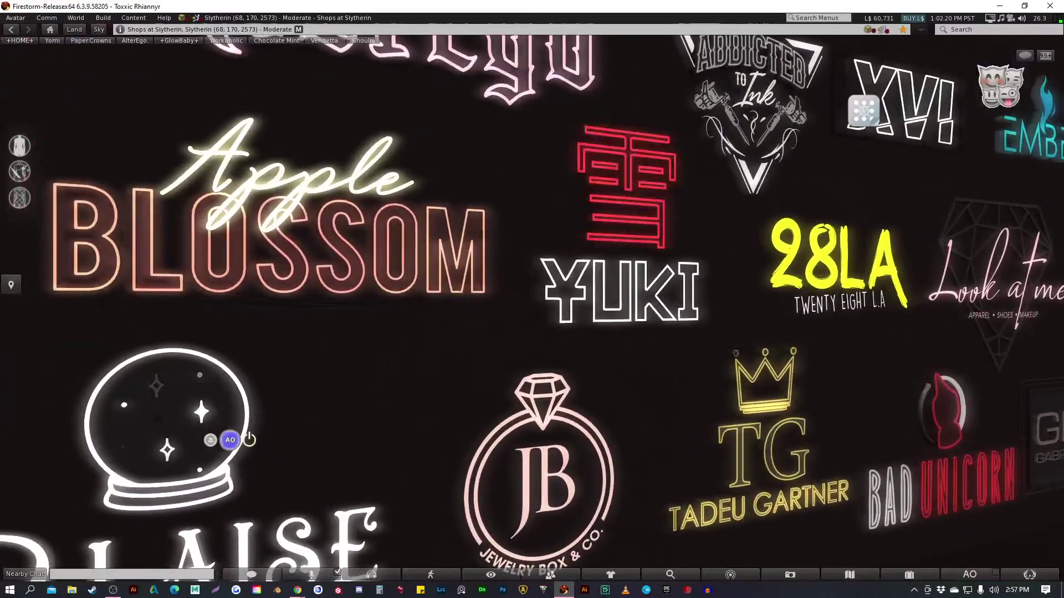
pyautogui.scroll(-3, 532, 299)
pyautogui.press('Right')
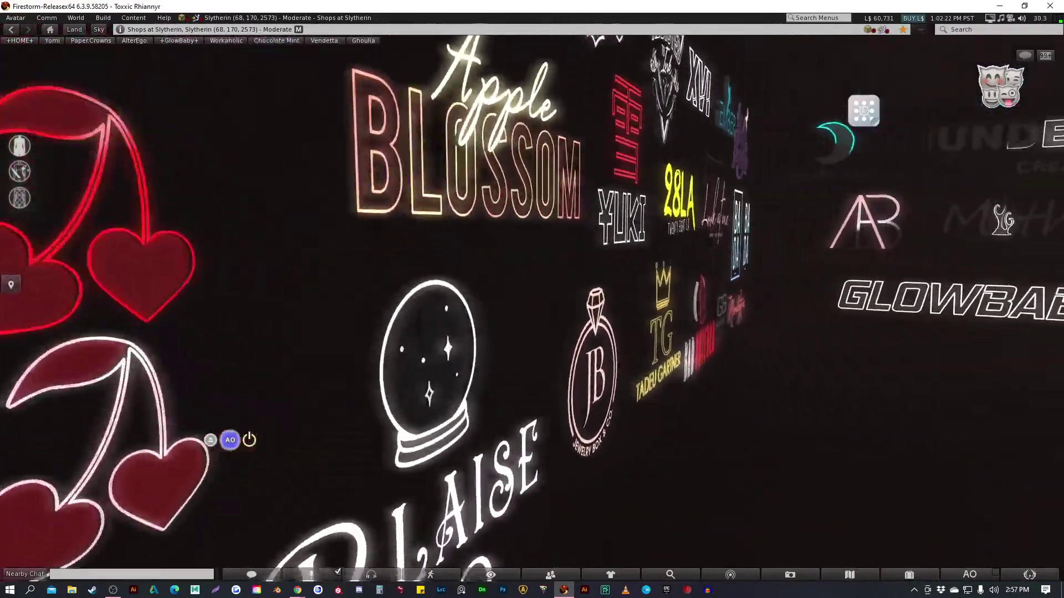
pyautogui.scroll(3, 532, 299)
pyautogui.scroll(-3, 532, 299)
pyautogui.press('Right')
pyautogui.scroll(2, 532, 299)
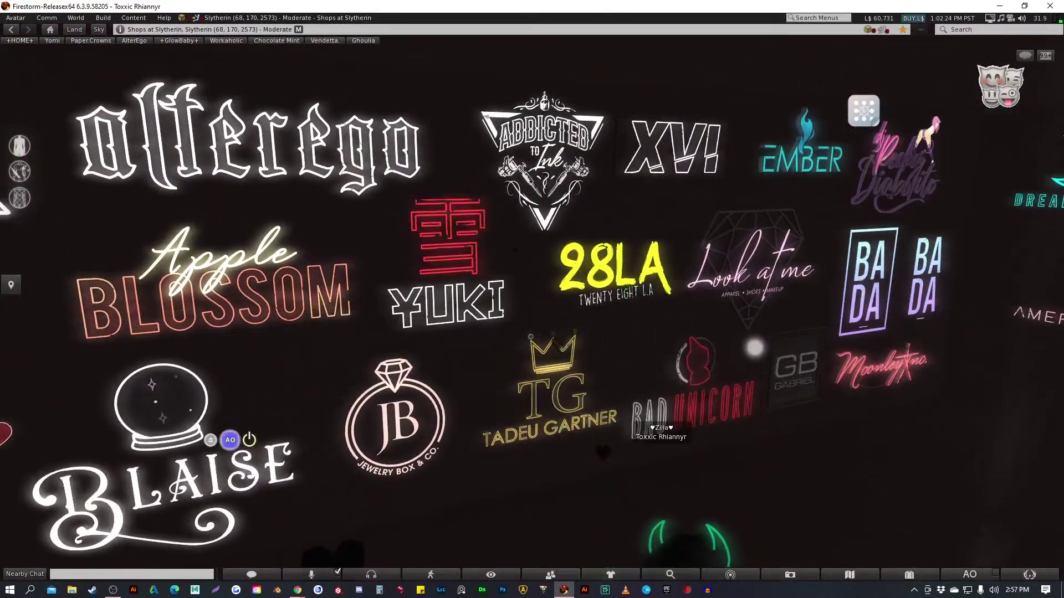
# Examine the Addicted to Ink sign's mesh and neon detail up close, including from the side
pyautogui.press('Right')
pyautogui.scroll(3, 532, 299)
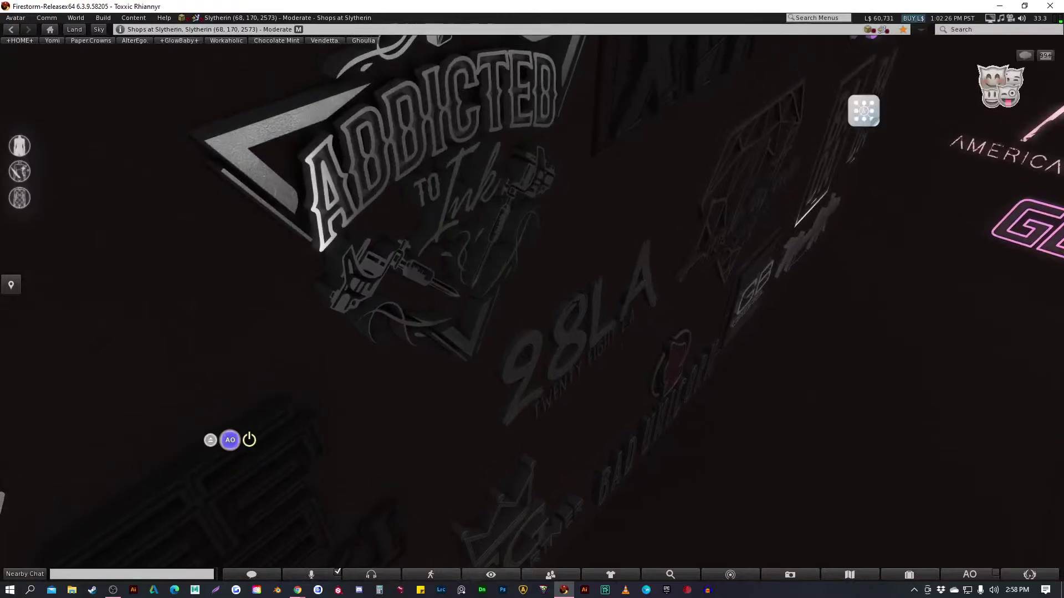
pyautogui.scroll(-3, 531, 299)
pyautogui.press('Right')
pyautogui.scroll(2, 532, 300)
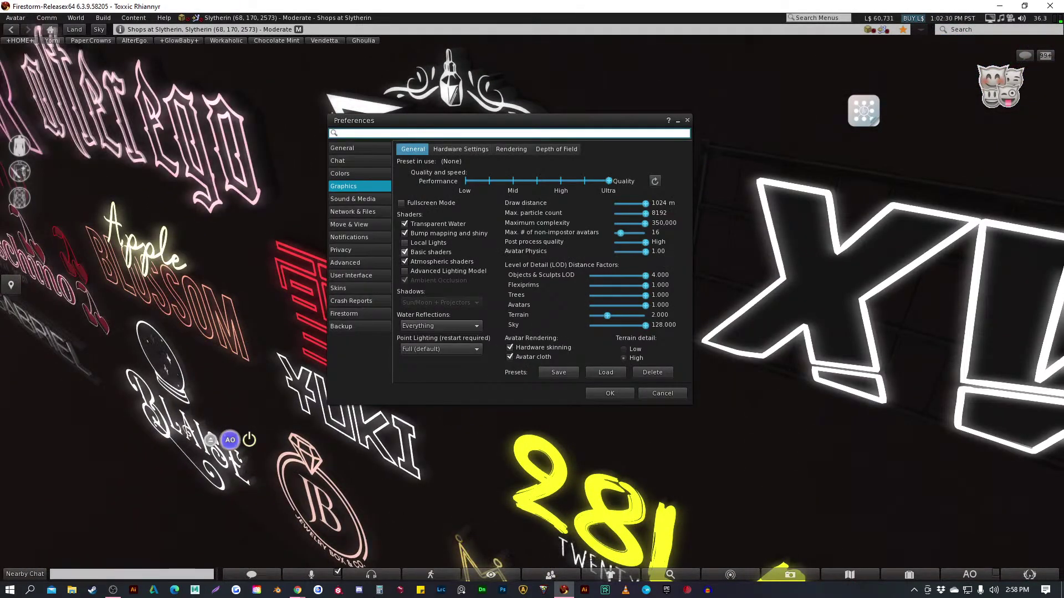
pyautogui.press('Right')
pyautogui.scroll(3, 532, 299)
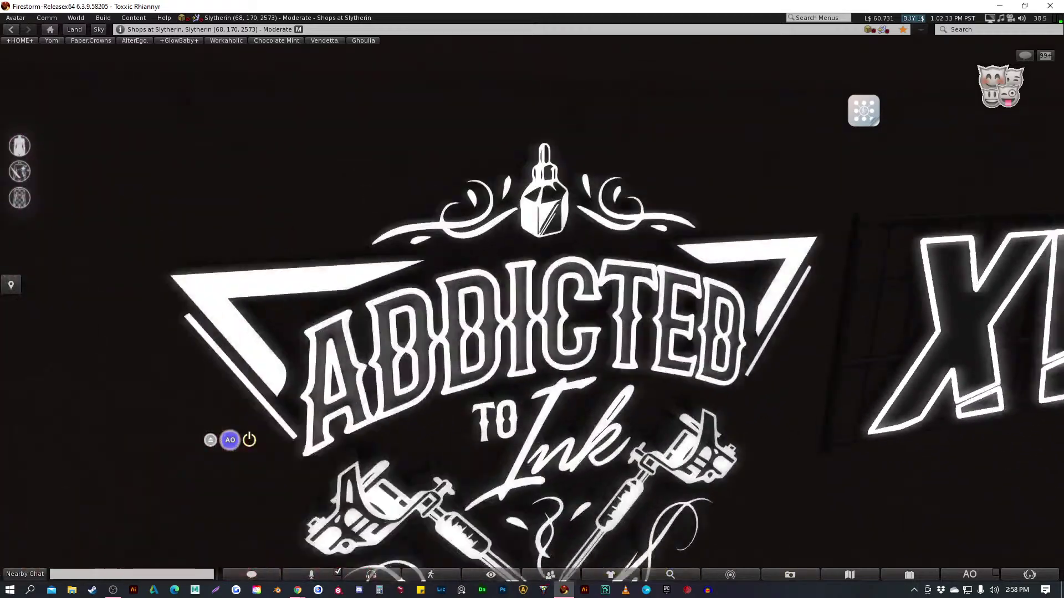
pyautogui.scroll(-2, 532, 299)
pyautogui.scroll(-3, 532, 299)
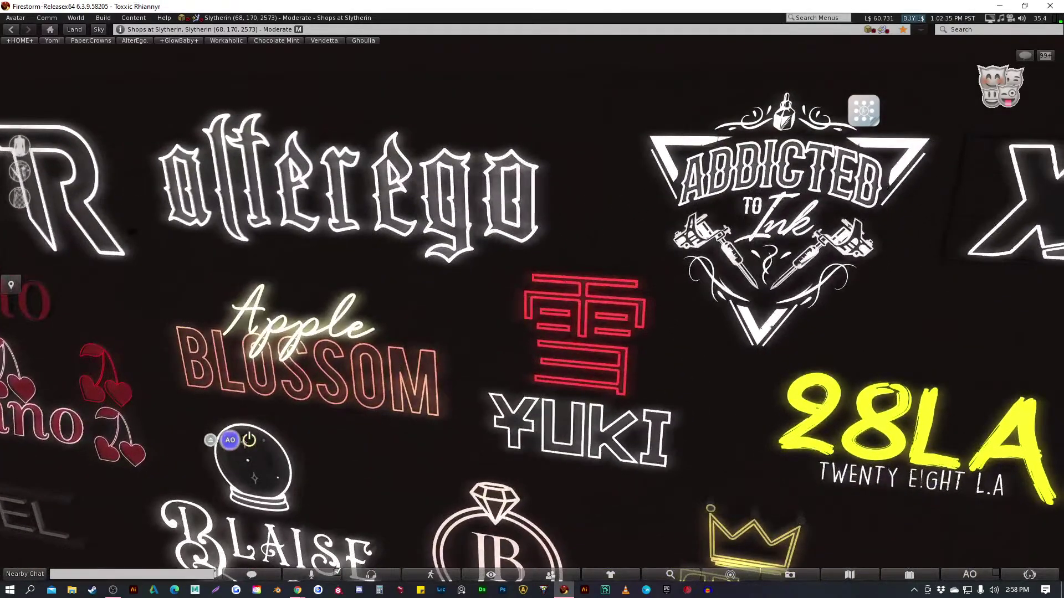
# Look over the Quick Preferences, close them, and examine the animation of the Apple Blossom and Blaise signs
pyautogui.click(1030, 574)
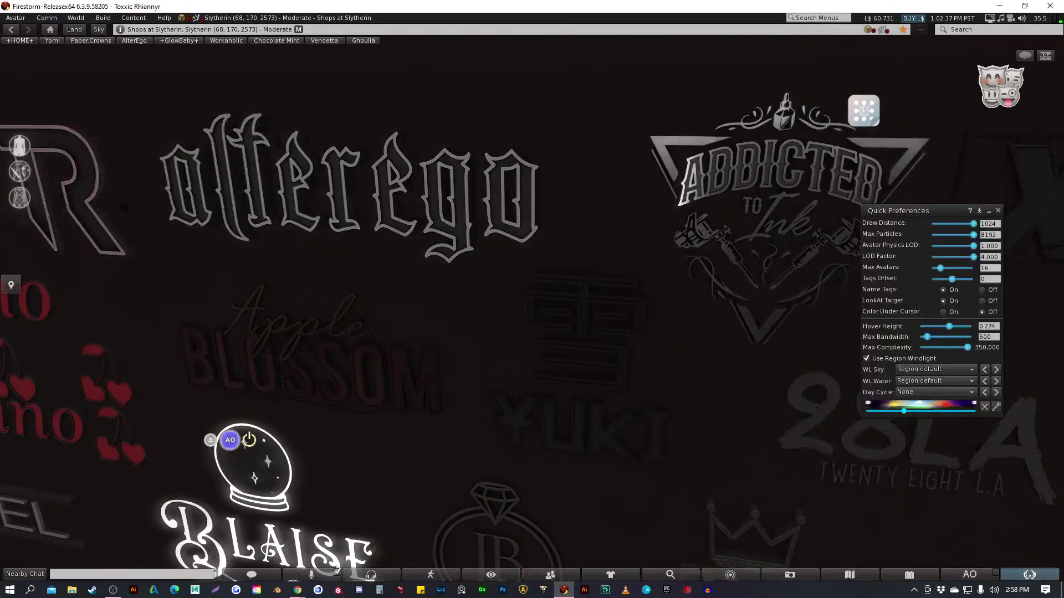
pyautogui.click(1029, 574)
pyautogui.scroll(3, 532, 299)
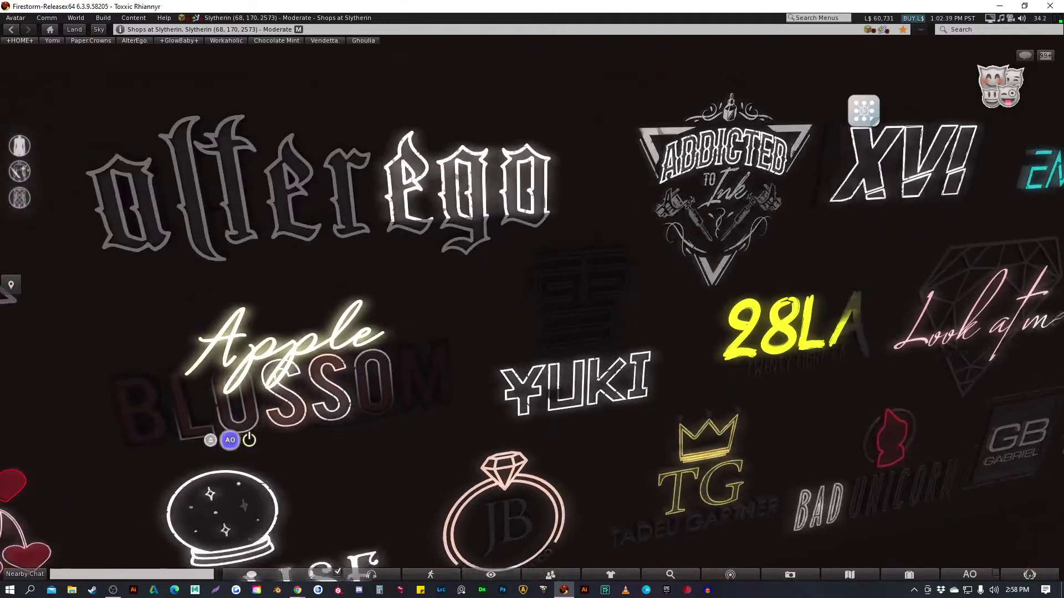
pyautogui.scroll(-3, 532, 299)
pyautogui.scroll(3, 532, 299)
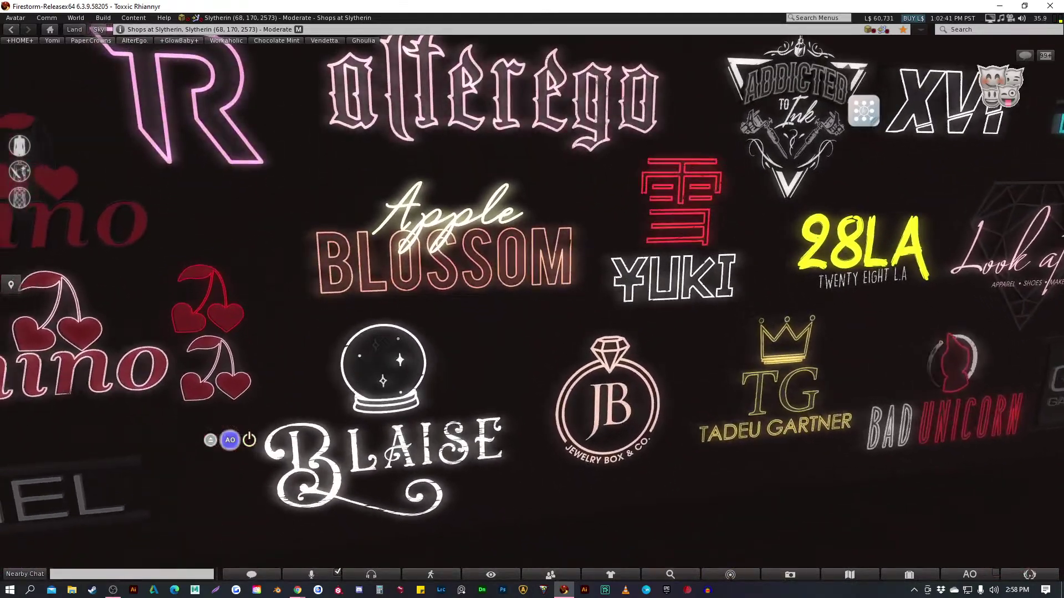
pyautogui.scroll(3, 532, 299)
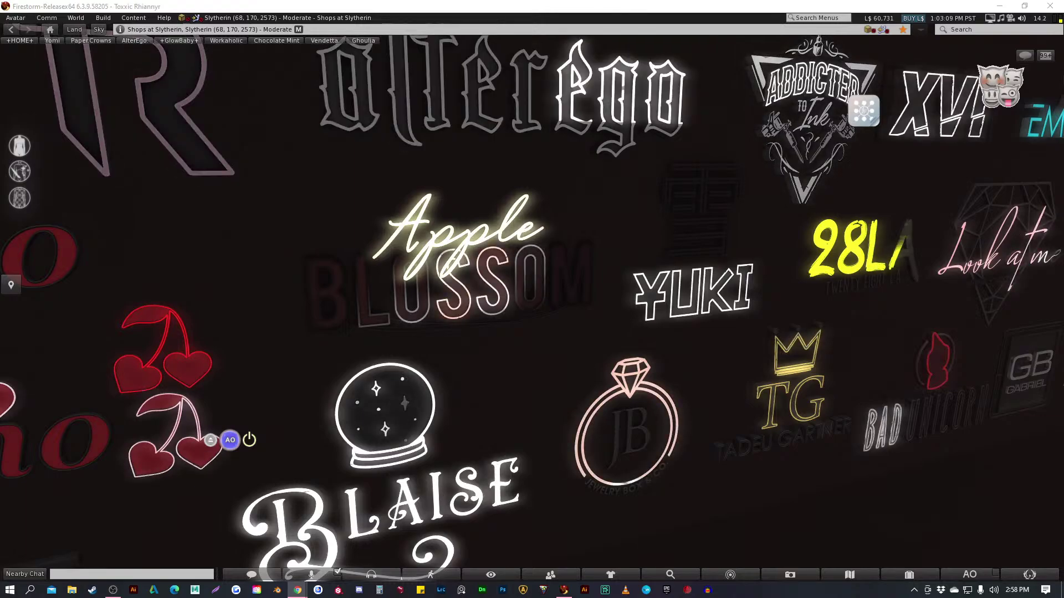
pyautogui.scroll(2, 532, 299)
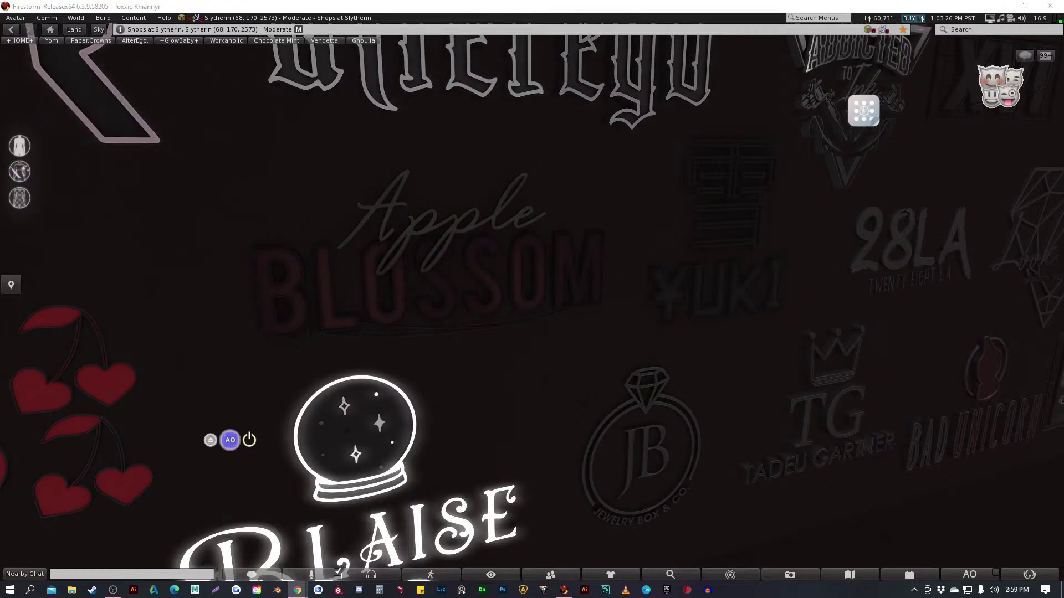
# Walk the avatar along the Glowbaby and Pandemonium sign wall toward the Custom Neon Sign display
pyautogui.press('Up')
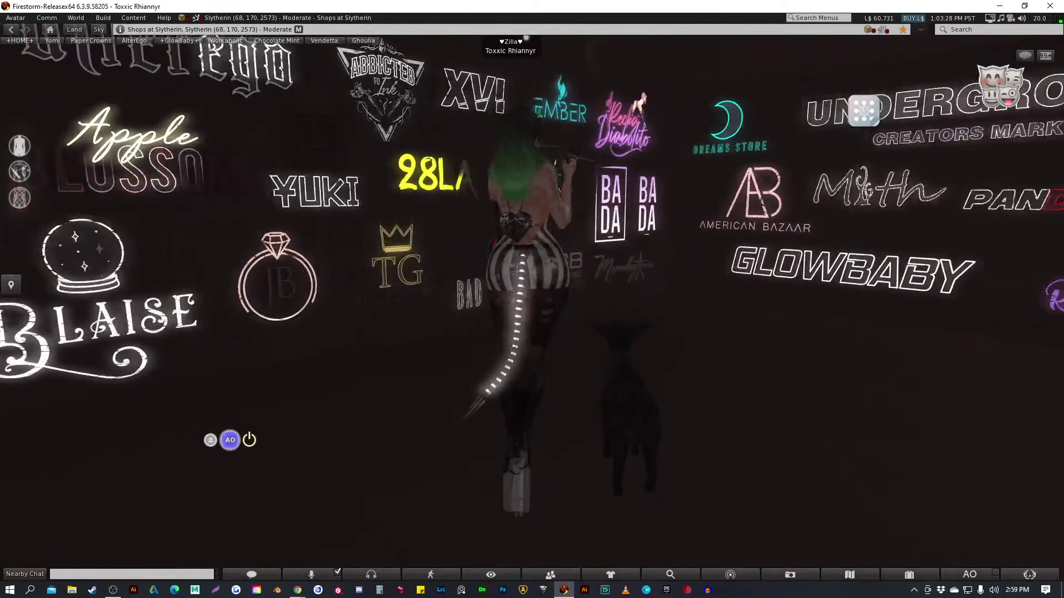
pyautogui.press('Right')
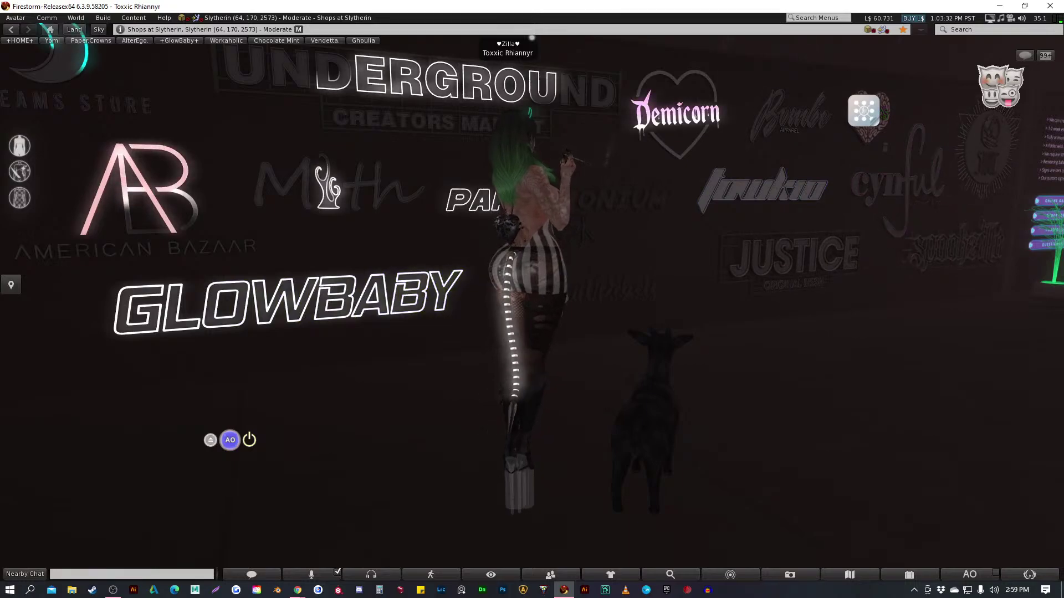
pyautogui.press('Up')
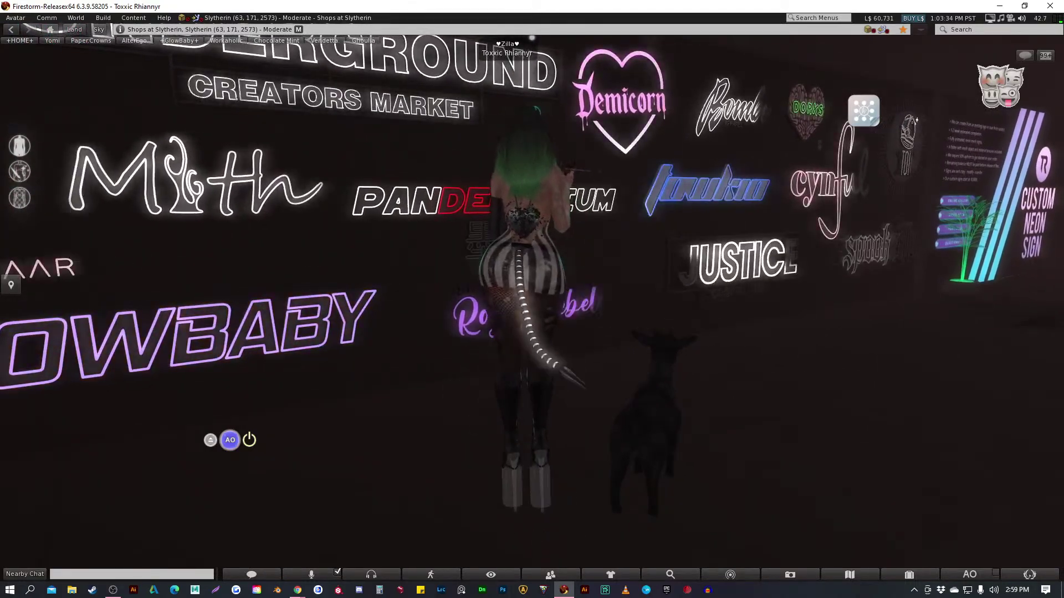
# Turn the avatar back and forth to survey the sign wall between American Bazaar, Glowbaby and the Custom Neon Sign display
pyautogui.press('Left')
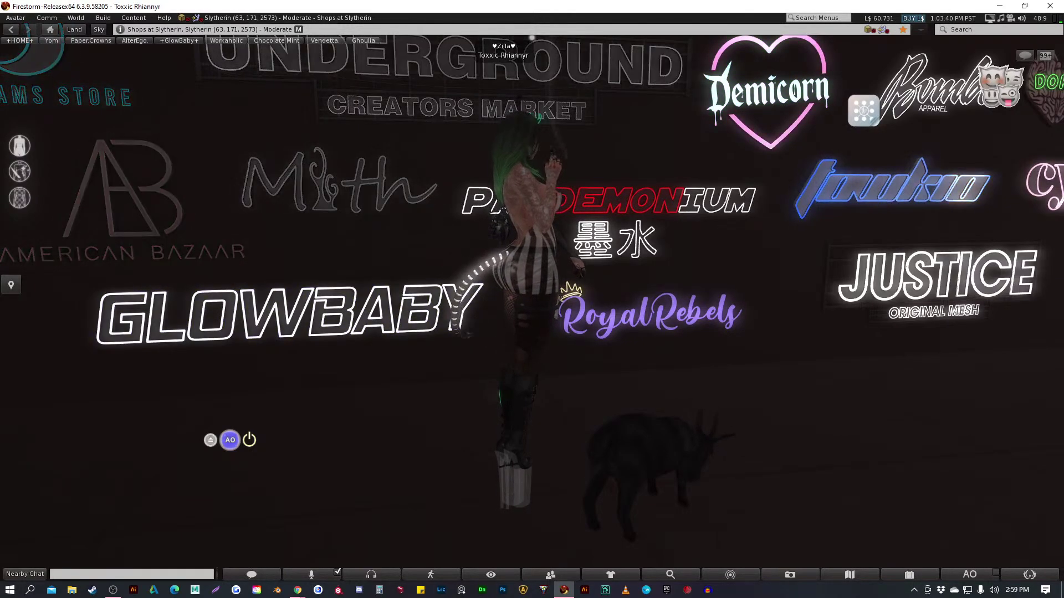
pyautogui.press('Left')
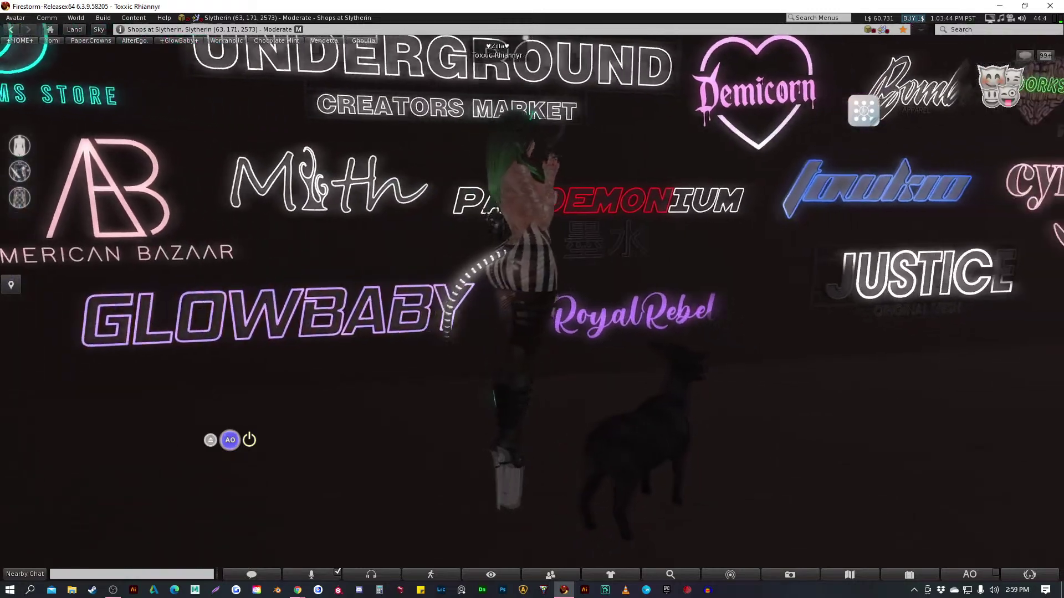
pyautogui.press('Right')
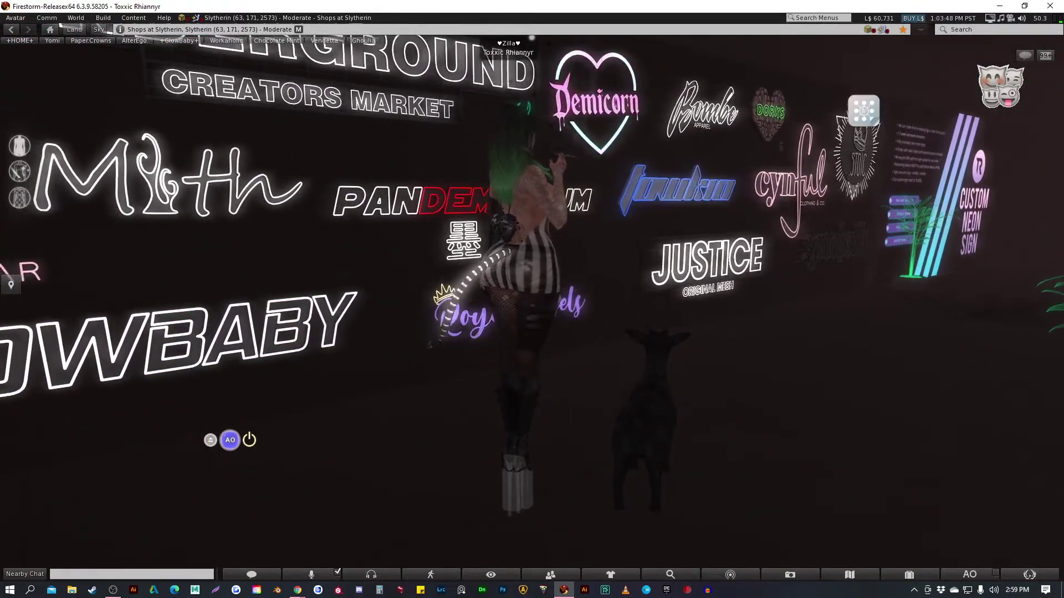
pyautogui.press('Left')
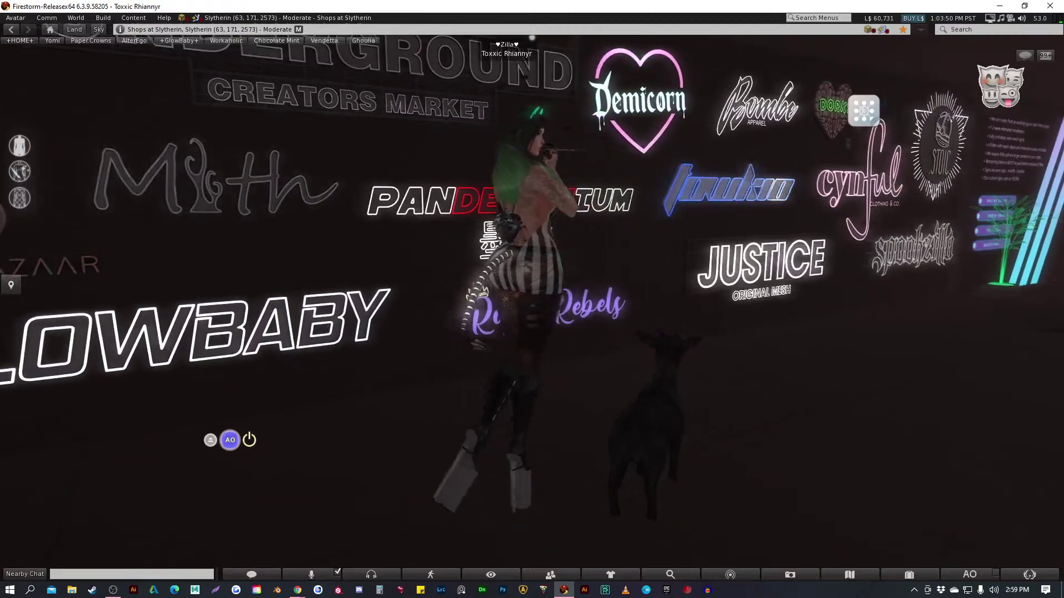
pyautogui.press('Left')
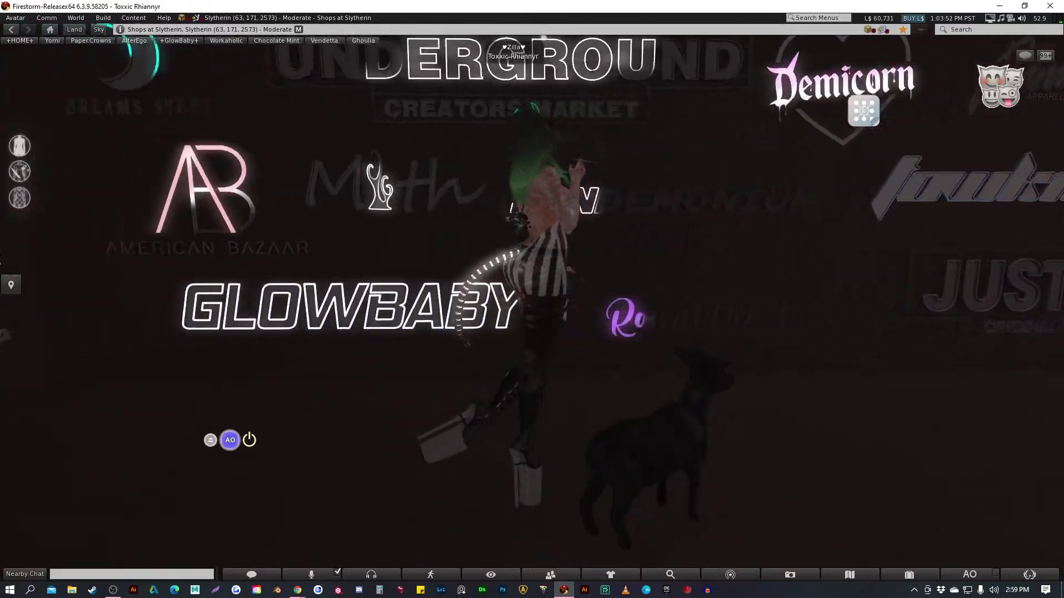
# Walk the avatar past the Bada and Ghoulia signs to the Maraschino and Gabriel signs and view that wall
pyautogui.press('Left')
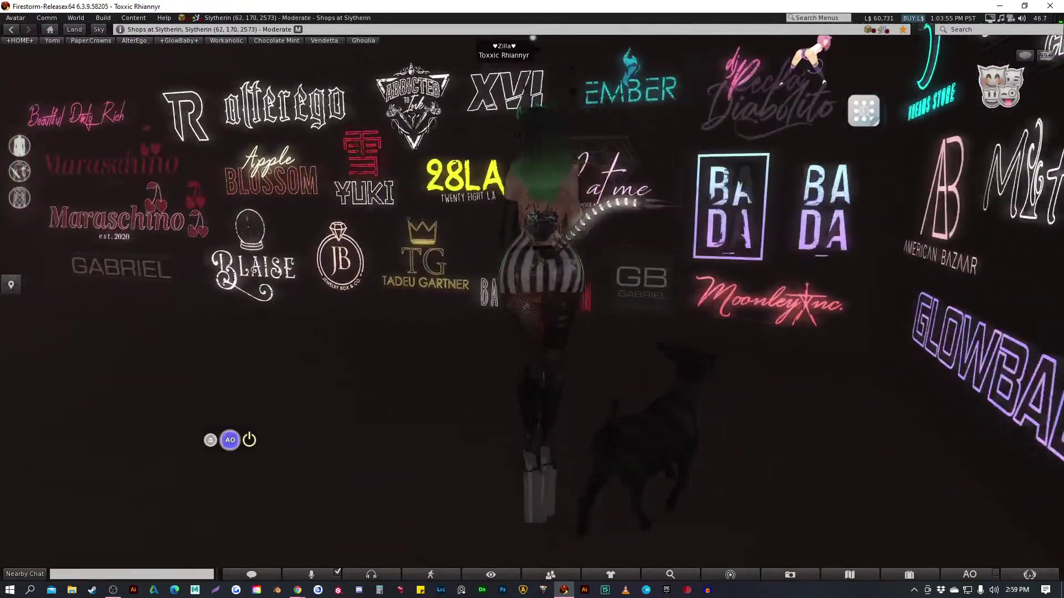
pyautogui.press('Left')
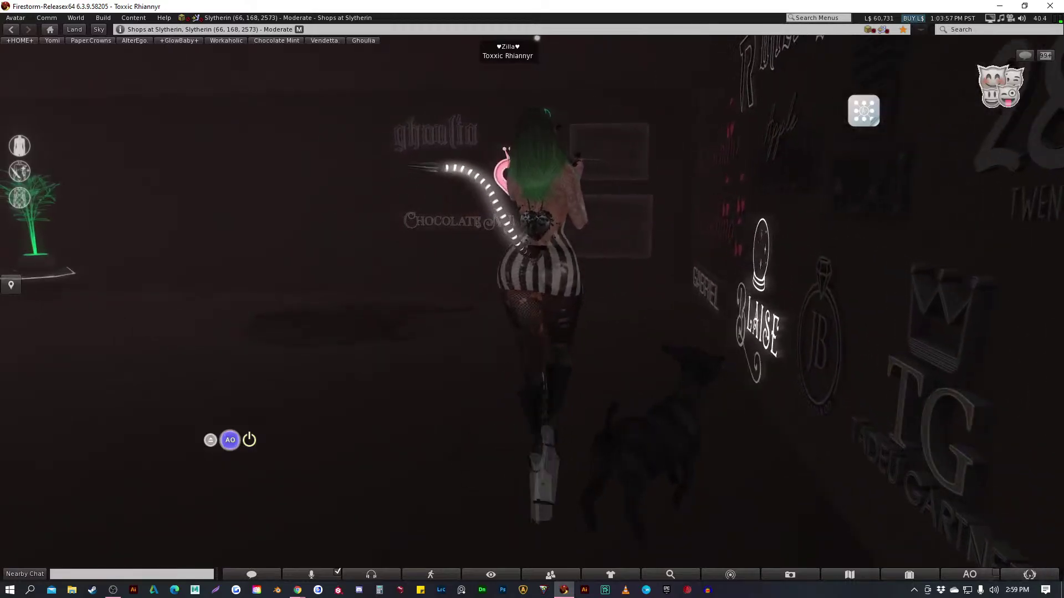
pyautogui.press('Up')
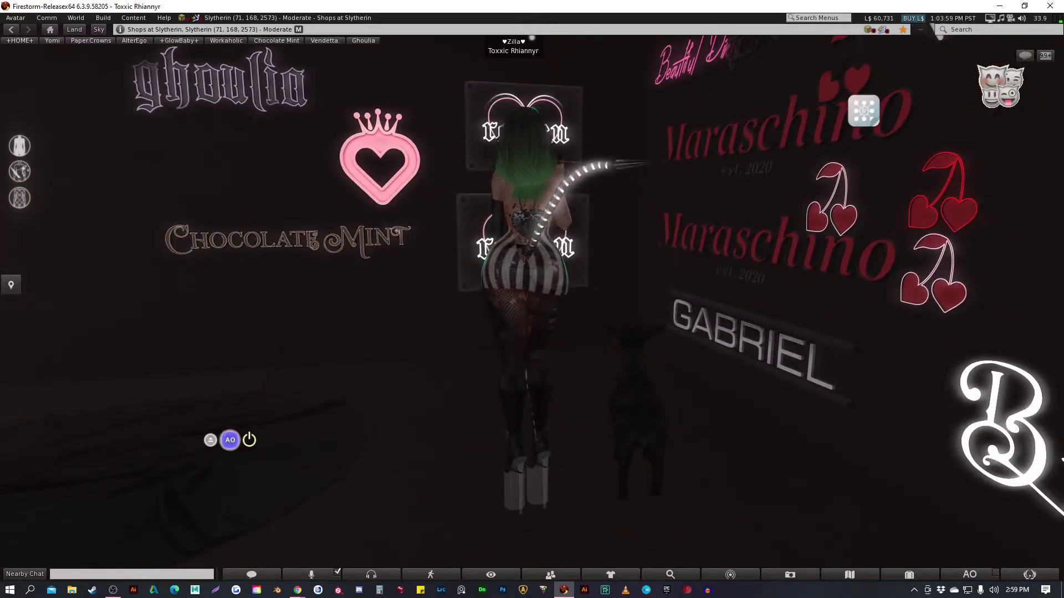
pyautogui.press('Right')
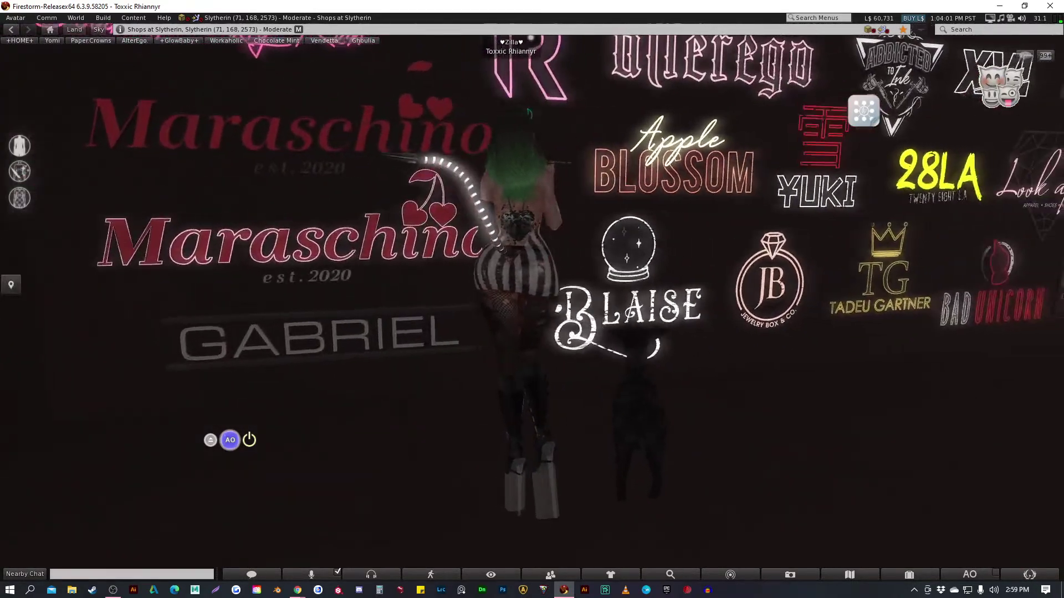
pyautogui.press('Up')
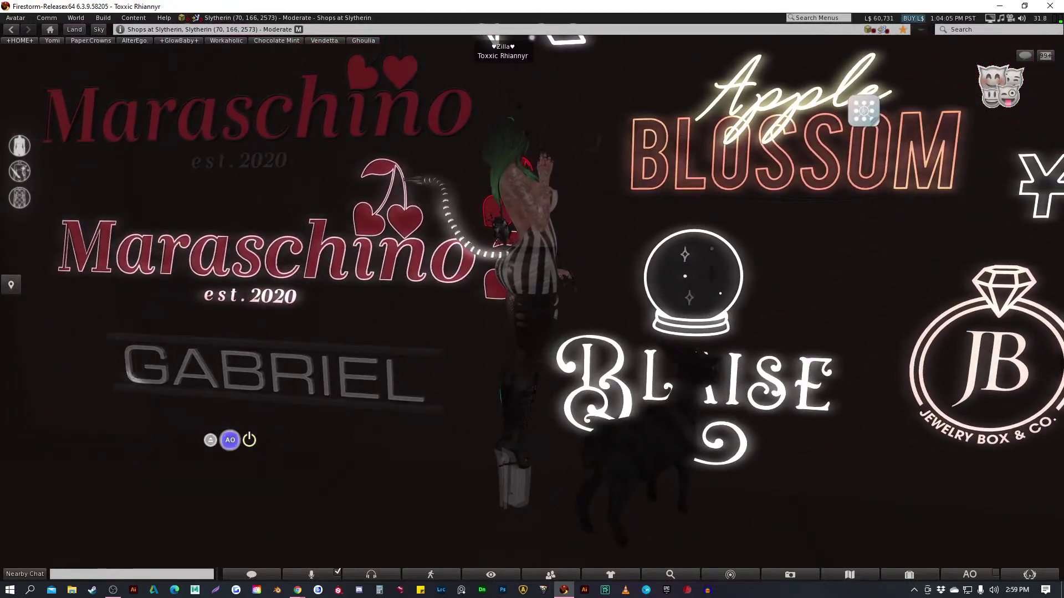
pyautogui.press('Up')
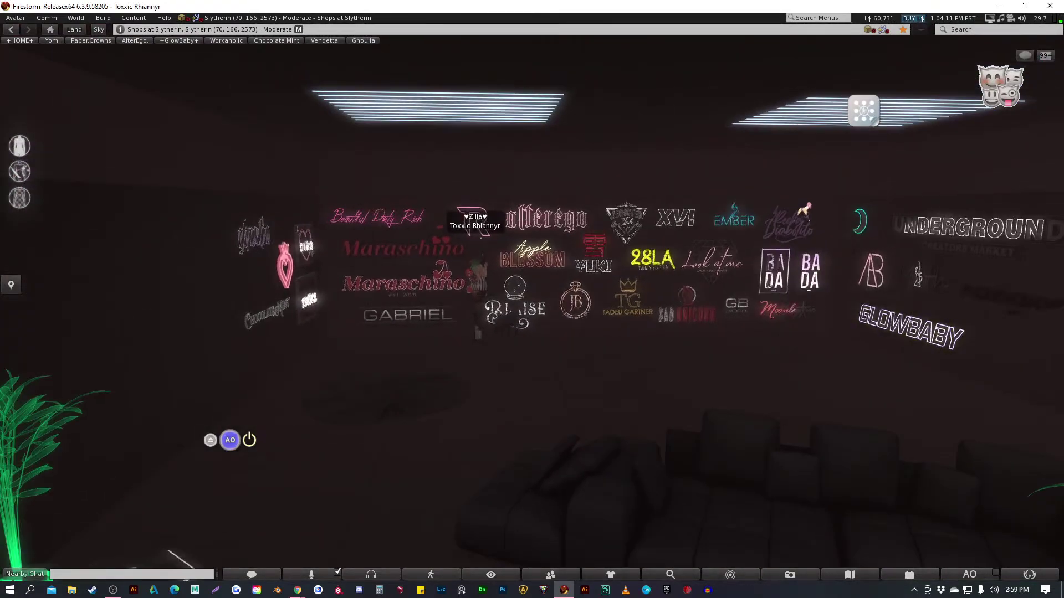
pyautogui.press('Up')
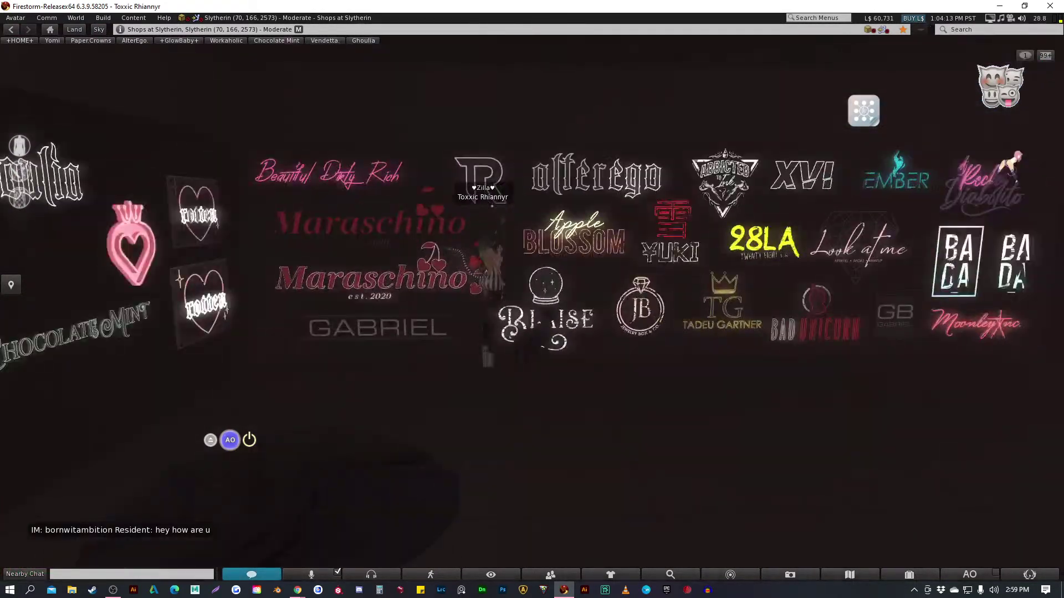
# Walk the avatar past the Justice and Cynful signs to the Custom Neon Sign ordering display
pyautogui.press('Right')
pyautogui.press('Up')
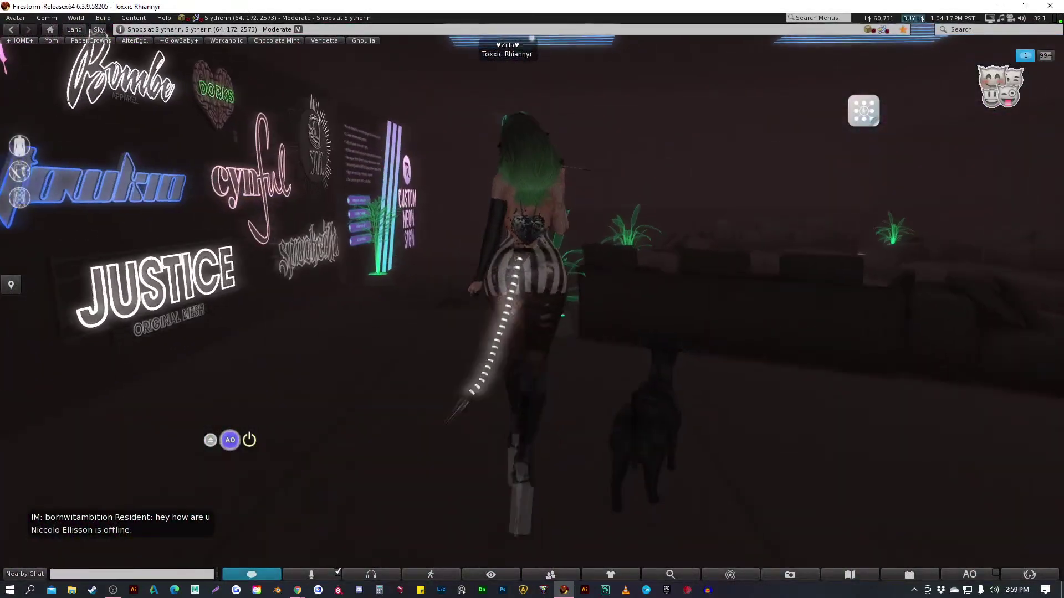
pyautogui.press('Up')
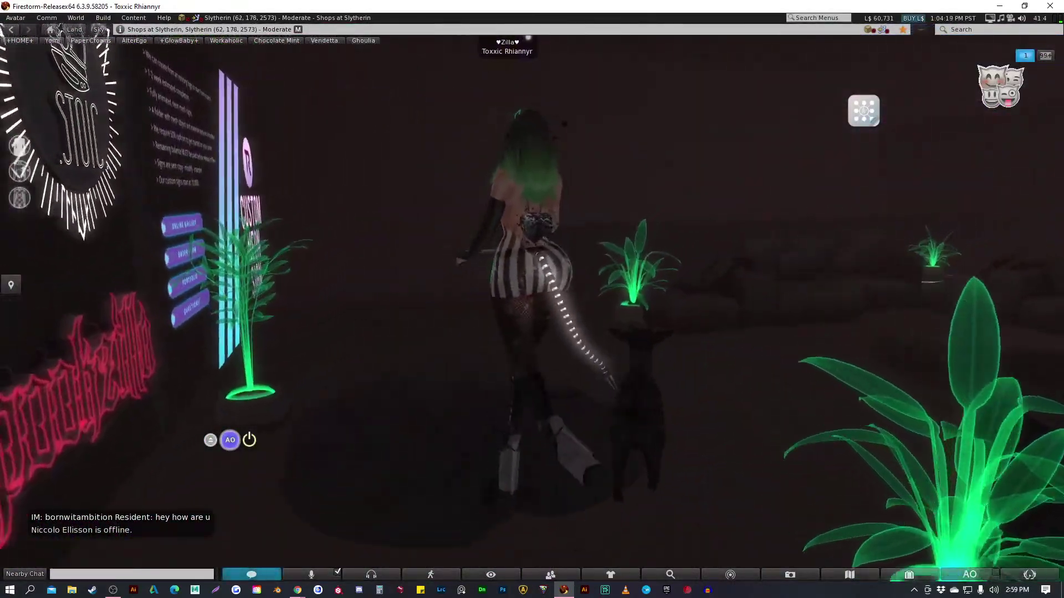
pyautogui.press('Left')
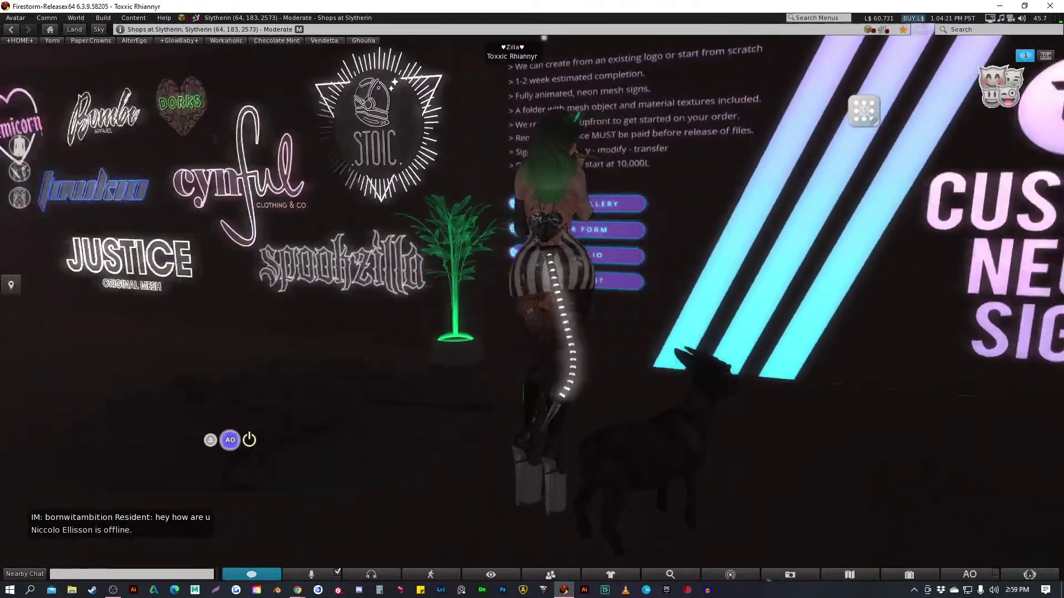
# Walk the avatar around the lounge sofas and back toward the Stoic sign and the ordering information
pyautogui.press('Left')
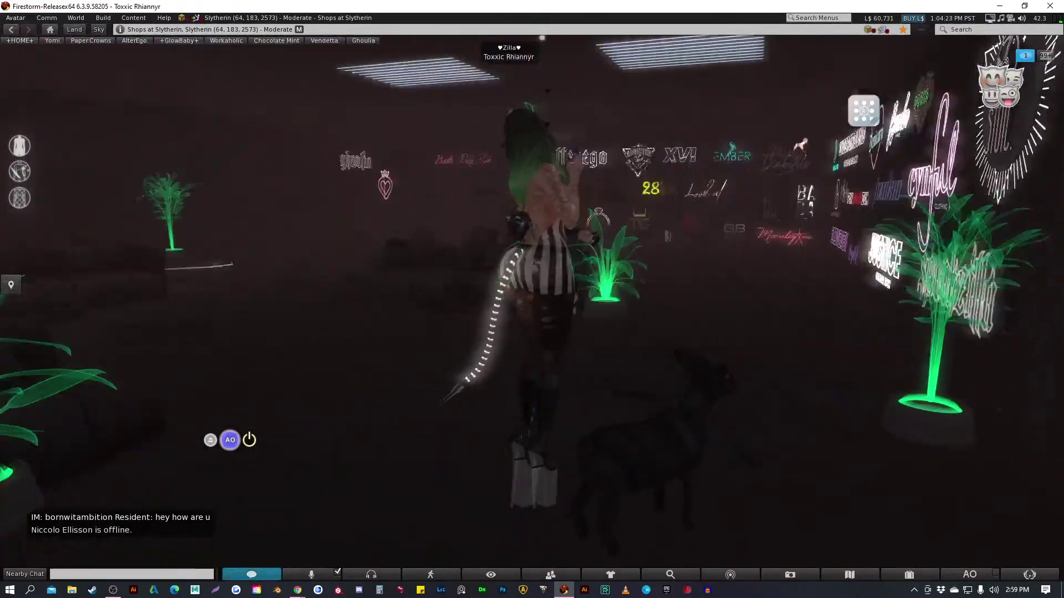
pyautogui.press('Up')
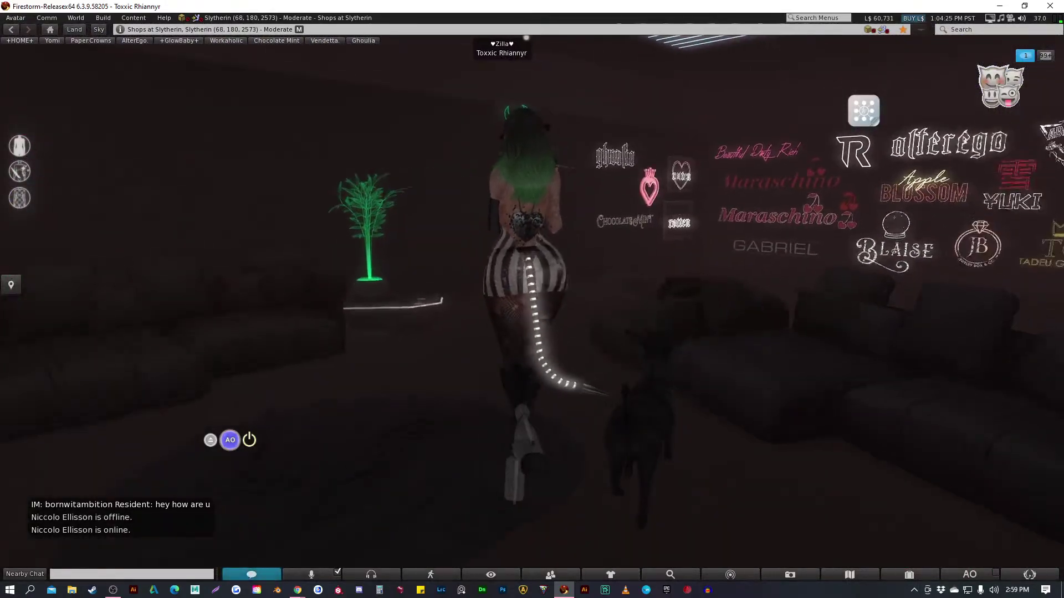
pyautogui.press('Up')
pyautogui.press('Right')
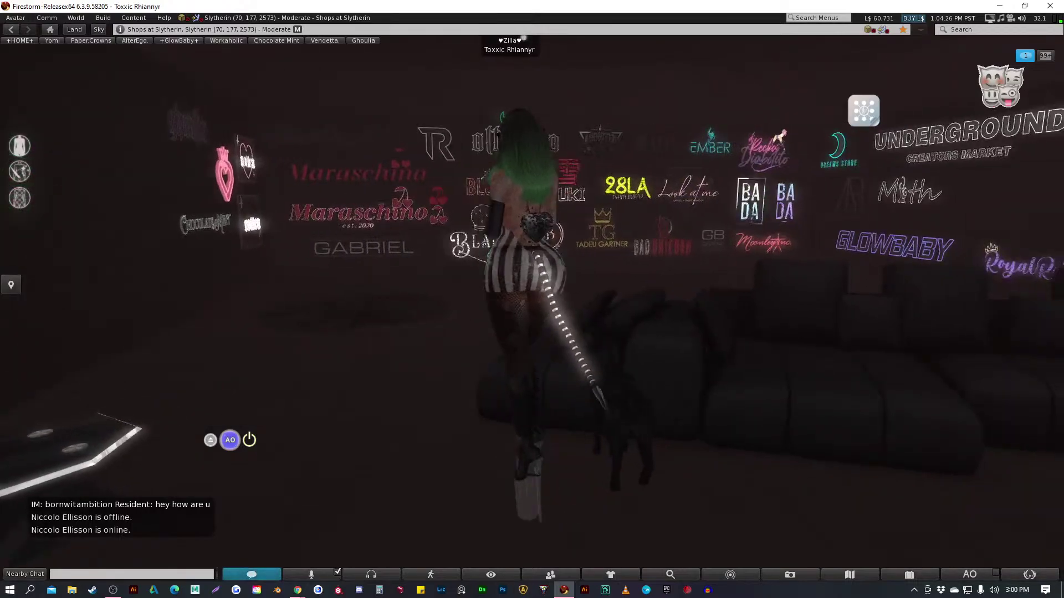
pyautogui.press('Right')
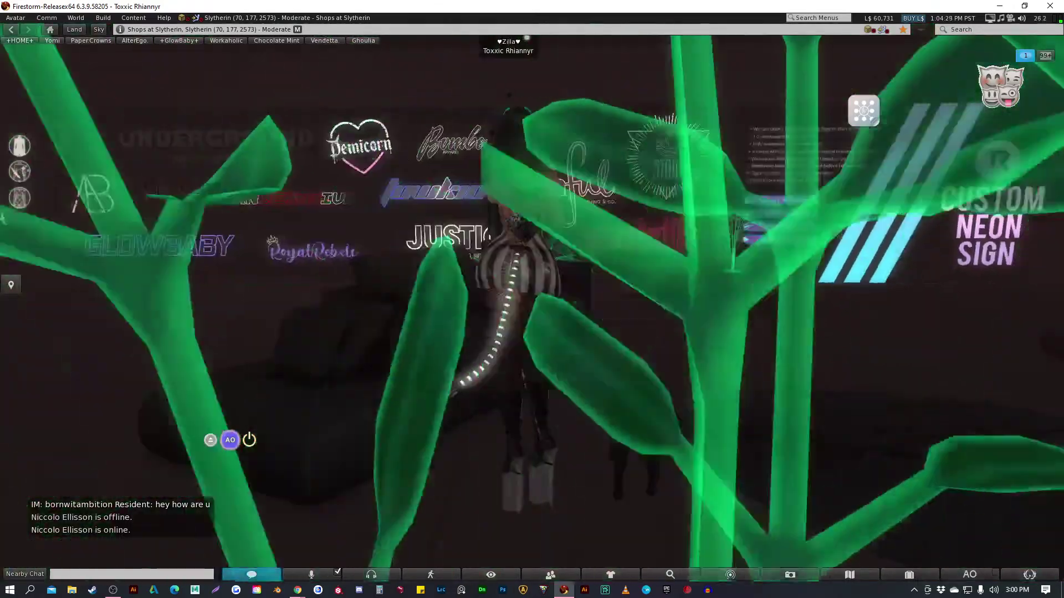
pyautogui.press('Up')
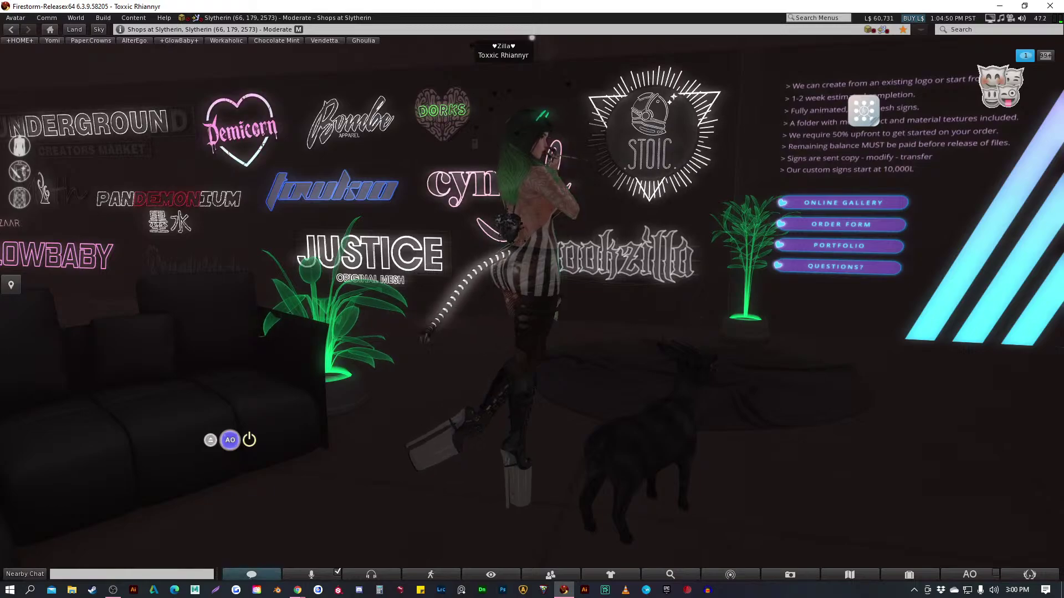
# Look around both neon sign walls from the seating area, from the Ghoulia sign to the ordering information
pyautogui.press('Left')
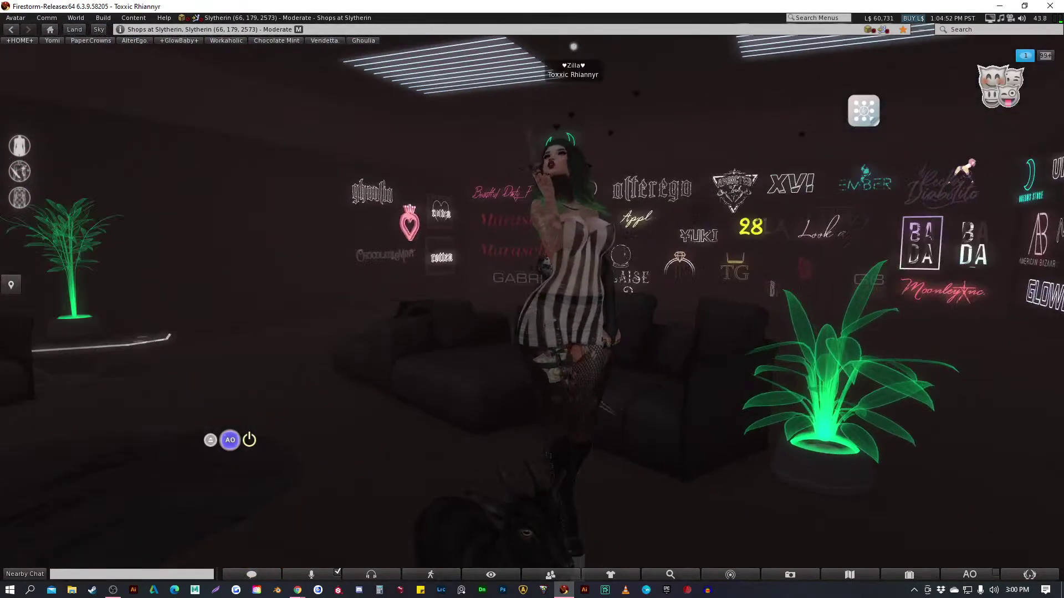
pyautogui.press('Right')
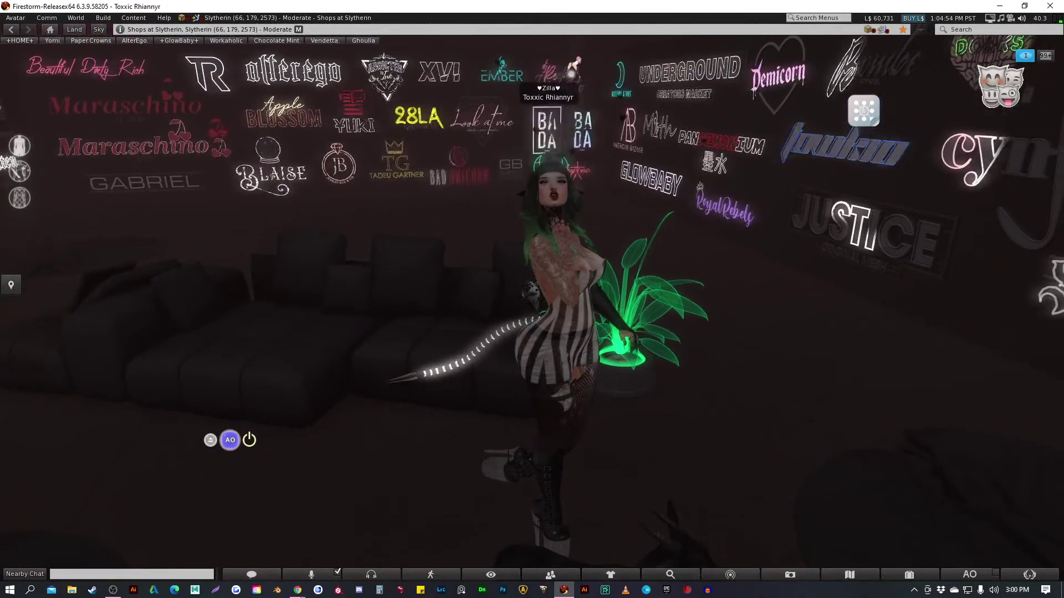
pyautogui.press('Right')
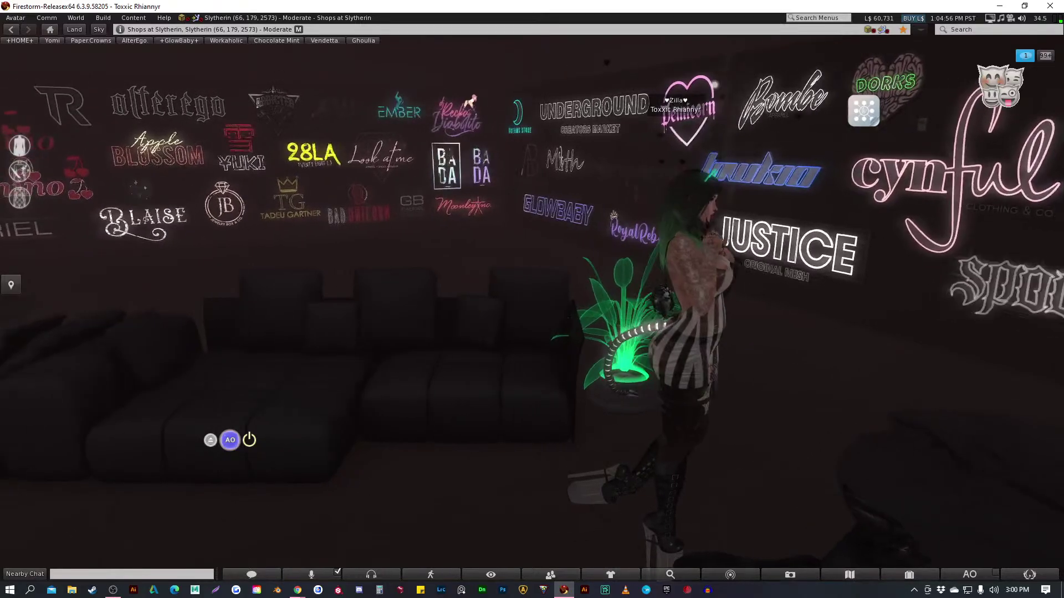
pyautogui.press('Left')
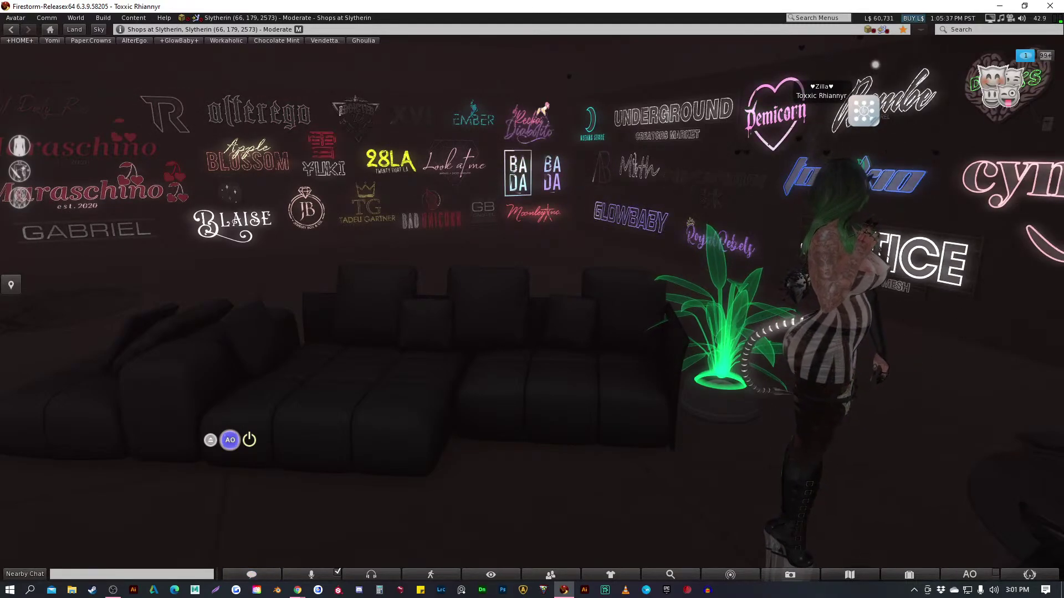
pyautogui.press('Up')
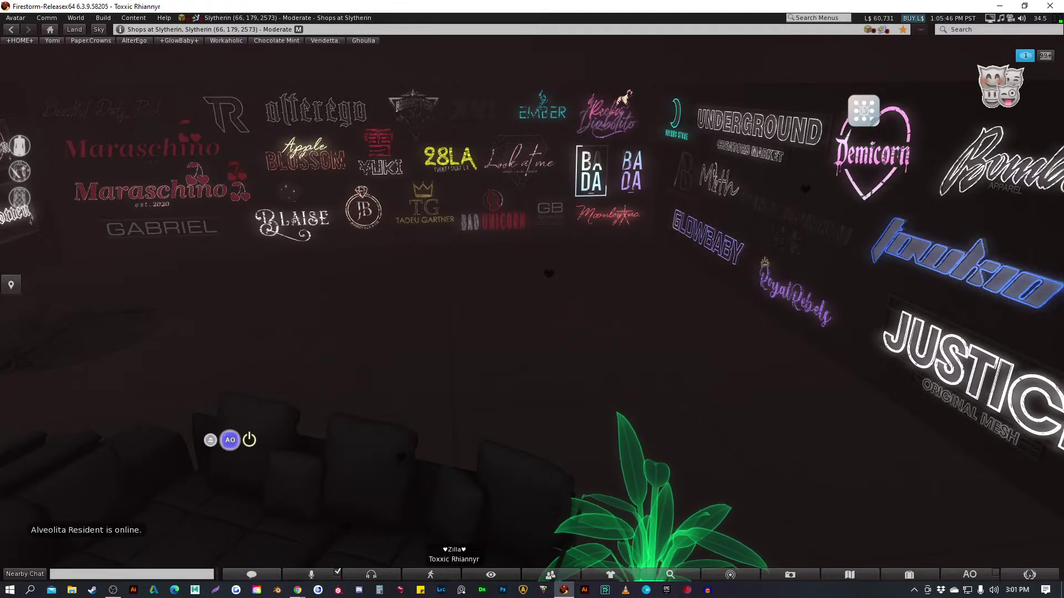
pyautogui.press('Up')
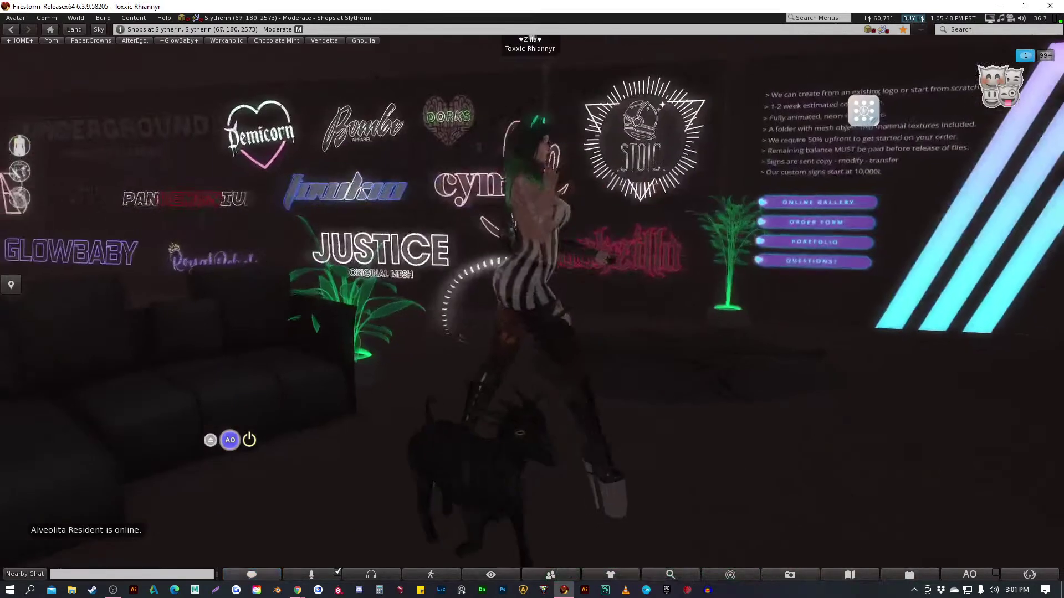
pyautogui.press('Left')
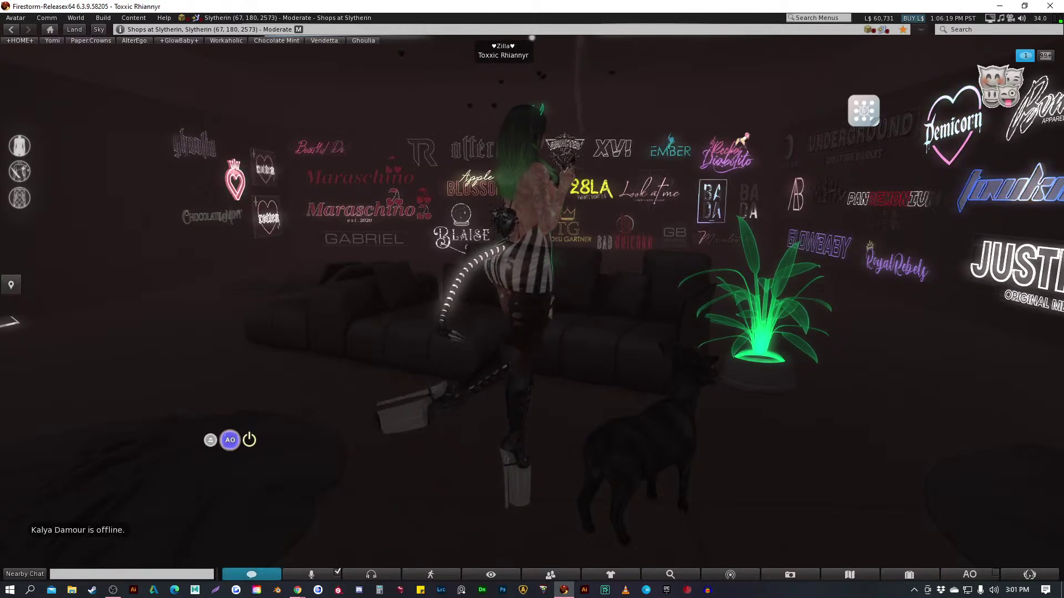
# Switch to the Chrome window with the Budweiser research and show the Budweiser logo on the 1000 Logos page
pyautogui.hotkey('ctrl', 't')
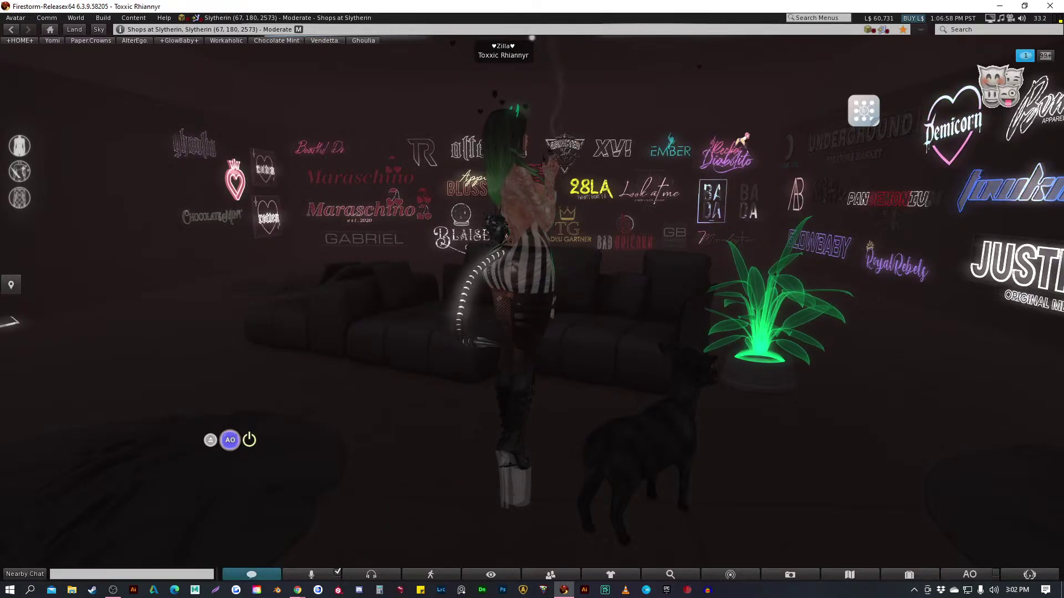
pyautogui.moveTo(297, 590)
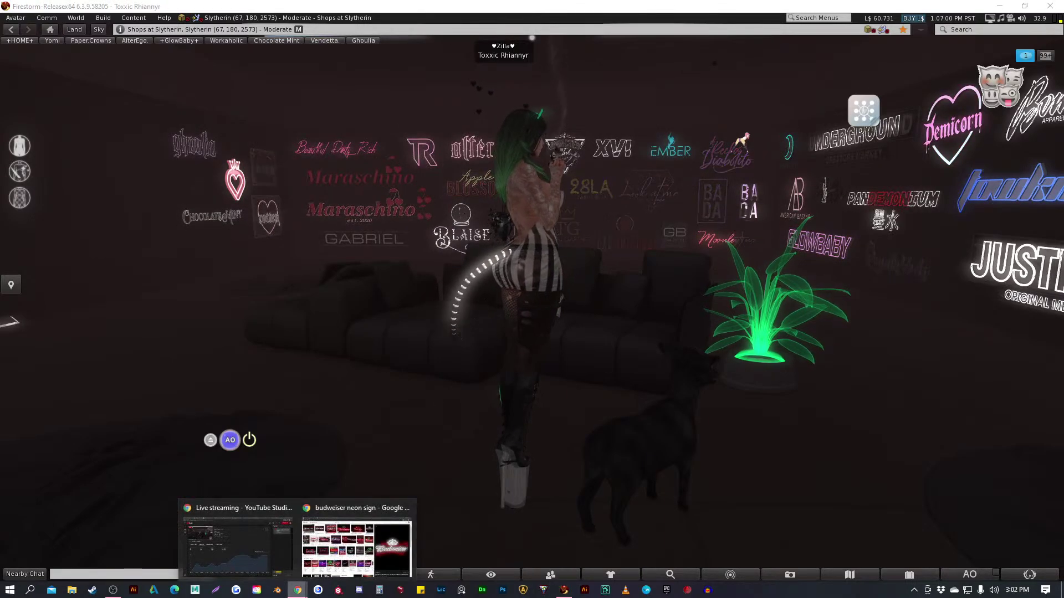
pyautogui.click(357, 545)
pyautogui.hotkey('ctrl', '3')
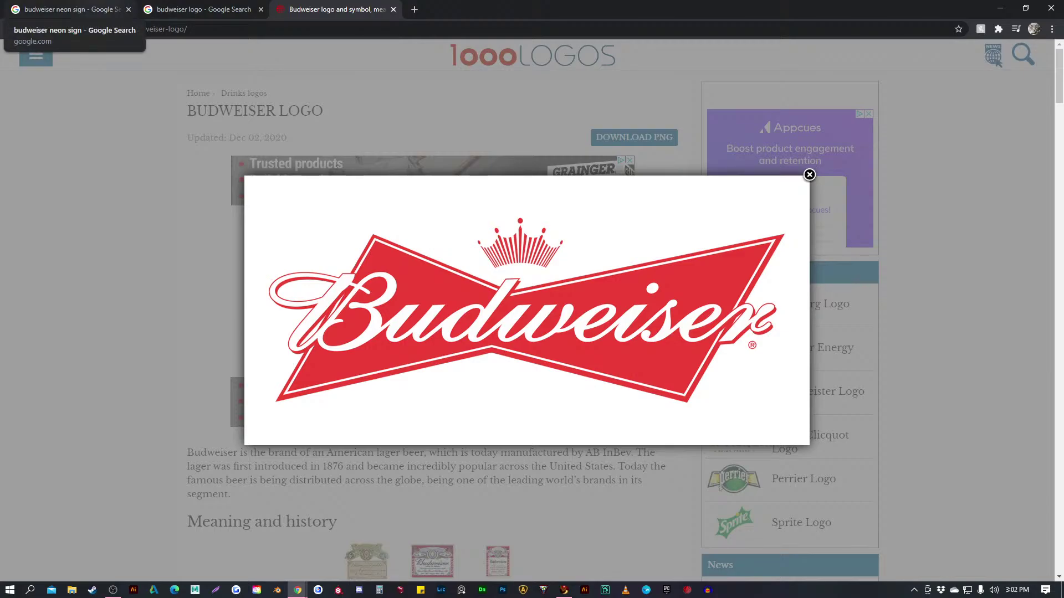
# Open SafeSpecial's Budweiser Crown 1 Neon-Like LED Sign - Dual Color product from the budweiser neon sign image results
pyautogui.click(67, 9)
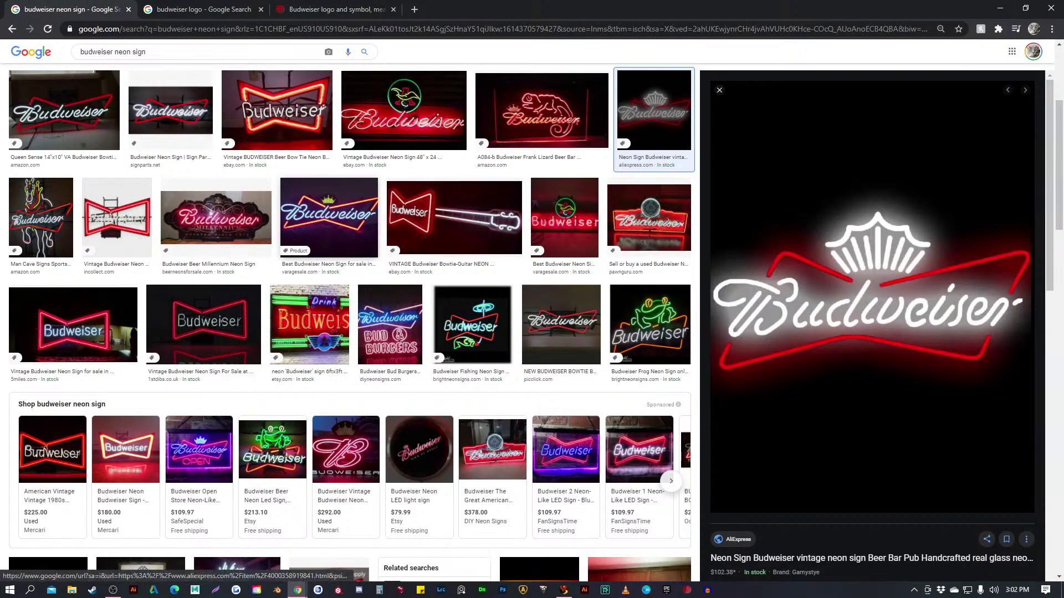
pyautogui.scroll(3, 559, 216)
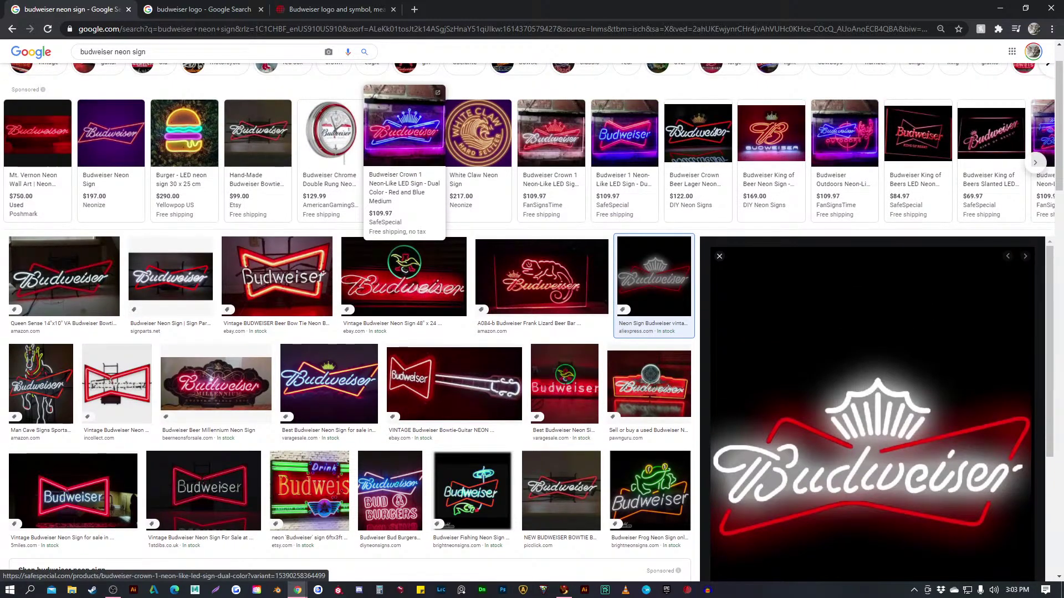
pyautogui.click(405, 136)
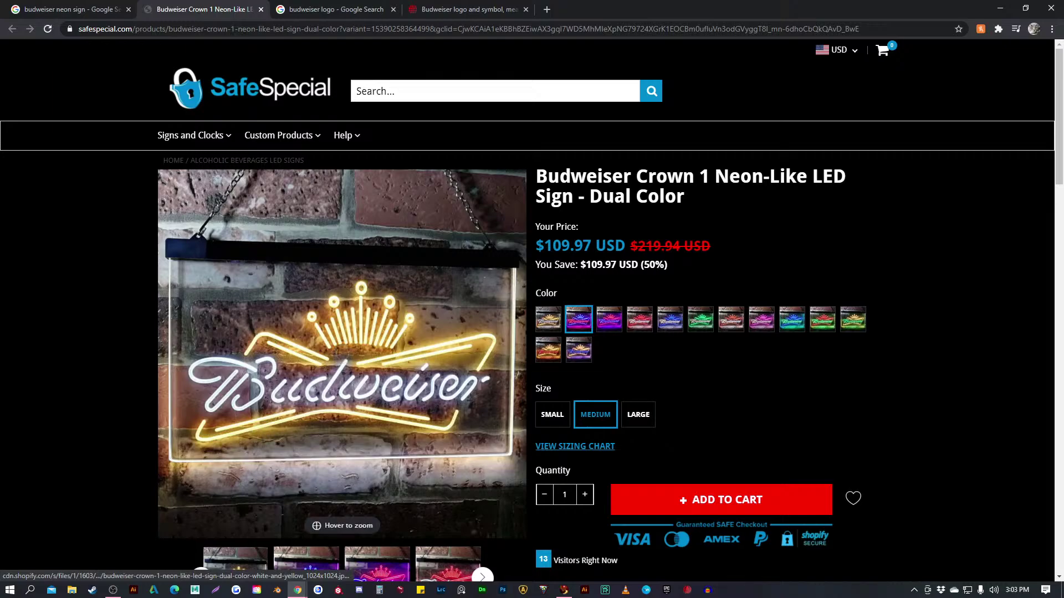
# Compare the flat Budweiser logo on 1000 Logos with the SafeSpecial neon-like sign, inspecting the sign's tubing up close
pyautogui.hotkey('ctrl', 'Tab')
pyautogui.hotkey('ctrl', 'Tab')
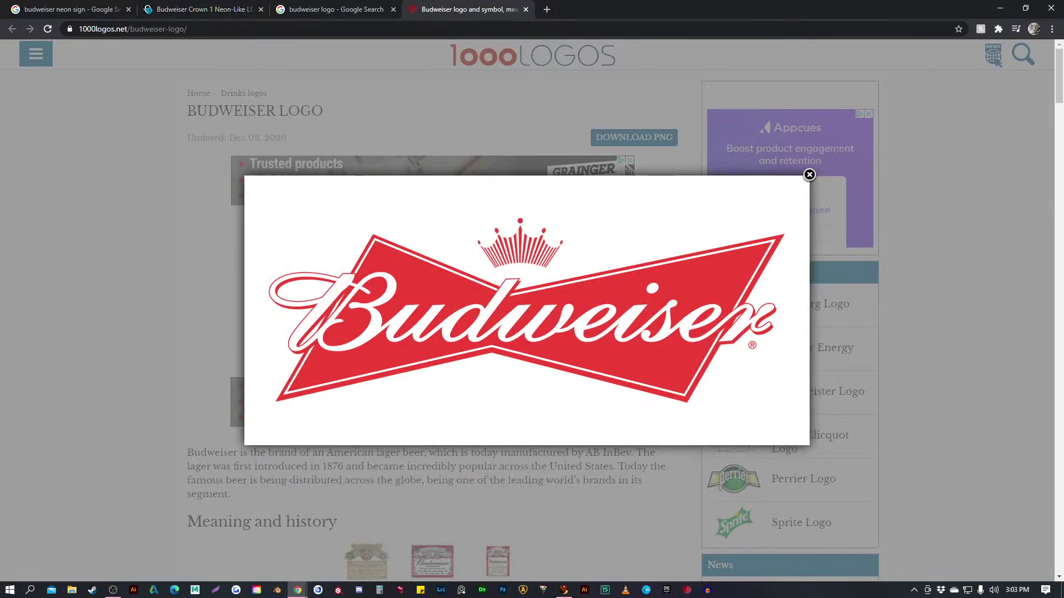
pyautogui.hotkey('ctrl', 'shift', 'Tab')
pyautogui.hotkey('ctrl', 'shift', 'Tab')
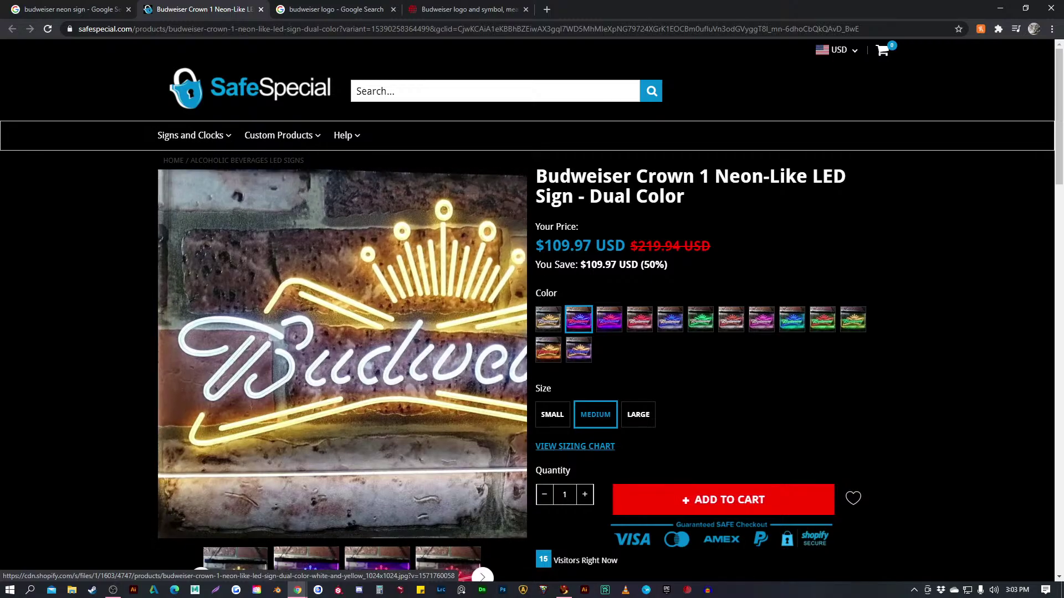
# Revisit the flat Budweiser logo on 1000 Logos, then open Freepik in a new tab and search for sunflower
pyautogui.hotkey('ctrl', 'Tab')
pyautogui.hotkey('ctrl', 'Tab')
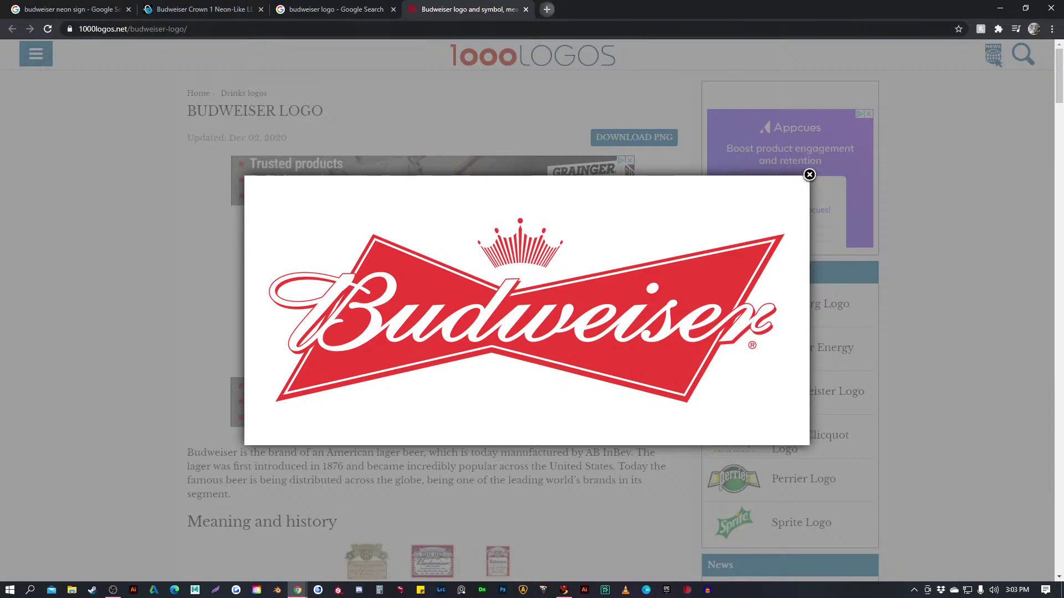
pyautogui.click(547, 10)
pyautogui.write('free')
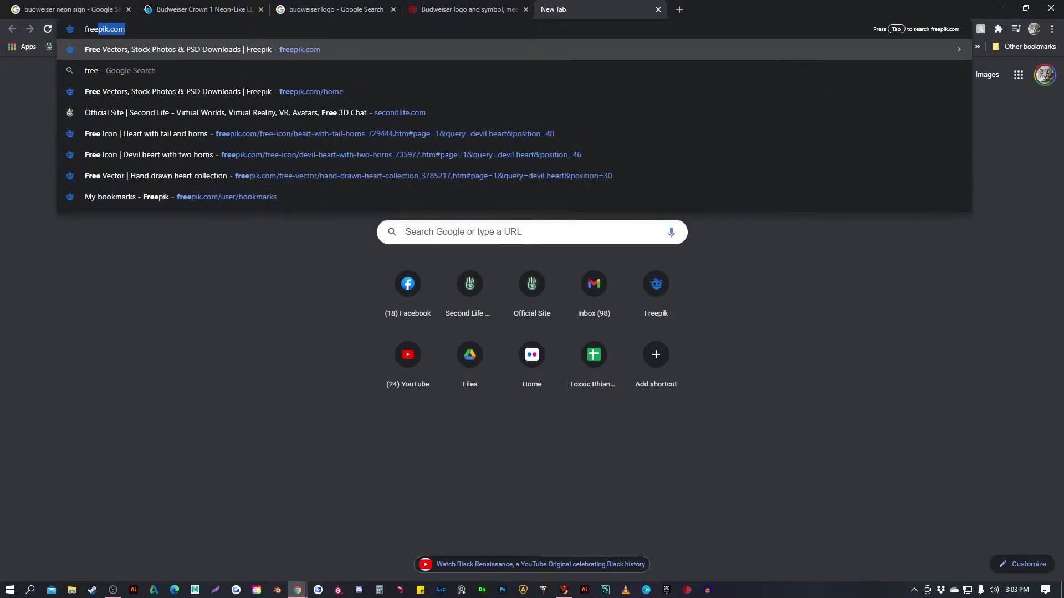
pyautogui.press('Return')
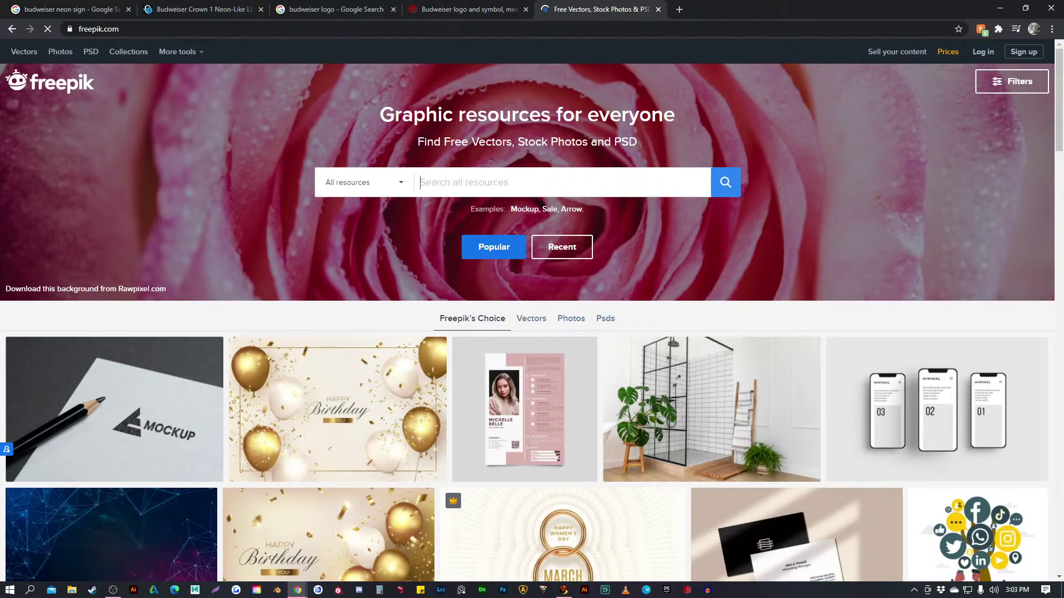
pyautogui.write('su')
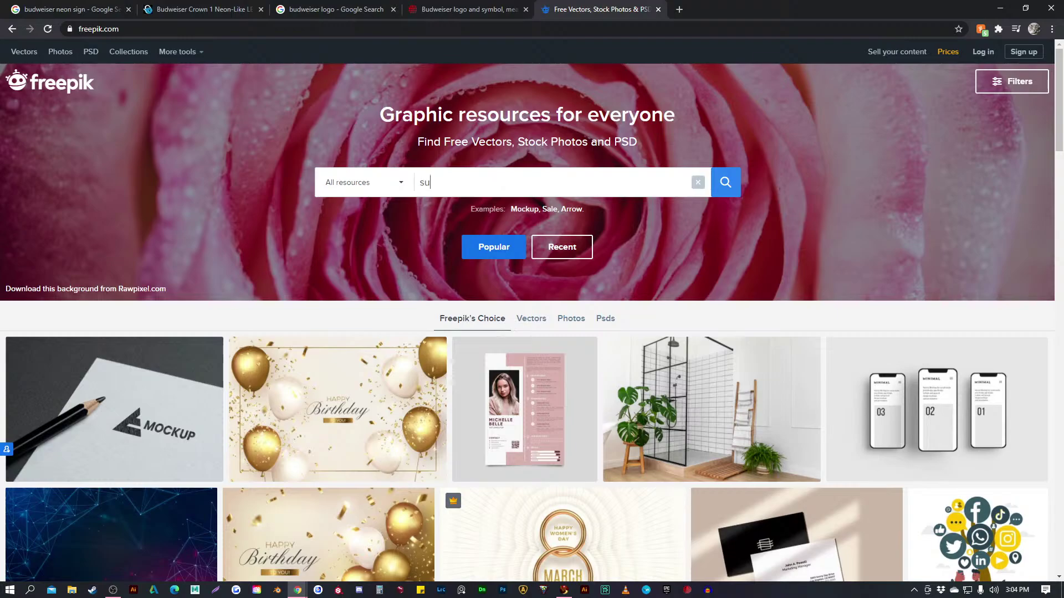
pyautogui.write('nflower')
pyautogui.press('Return')
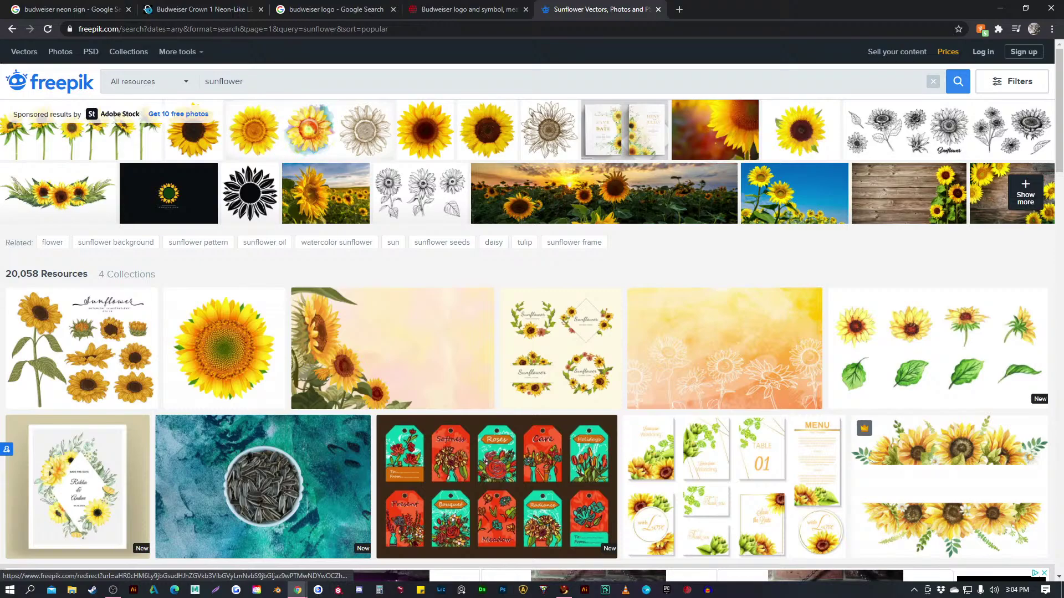
# Open the Sketch floral decorative set and the Elegant natural realistic drawing of sunflower head from the results in new tabs
pyautogui.scroll(-1, 494, 242)
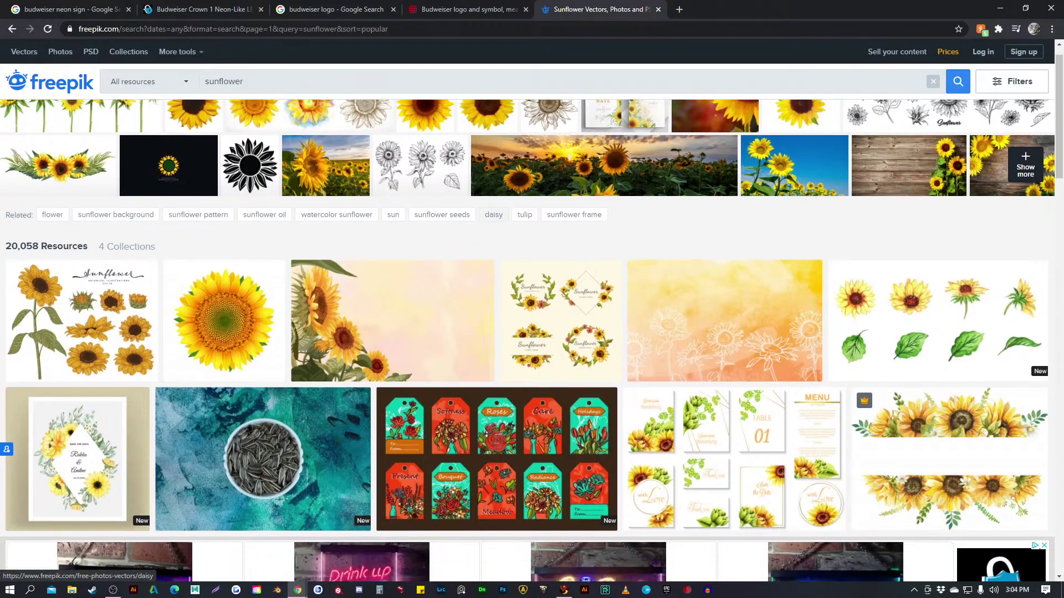
pyautogui.scroll(-1, 494, 215)
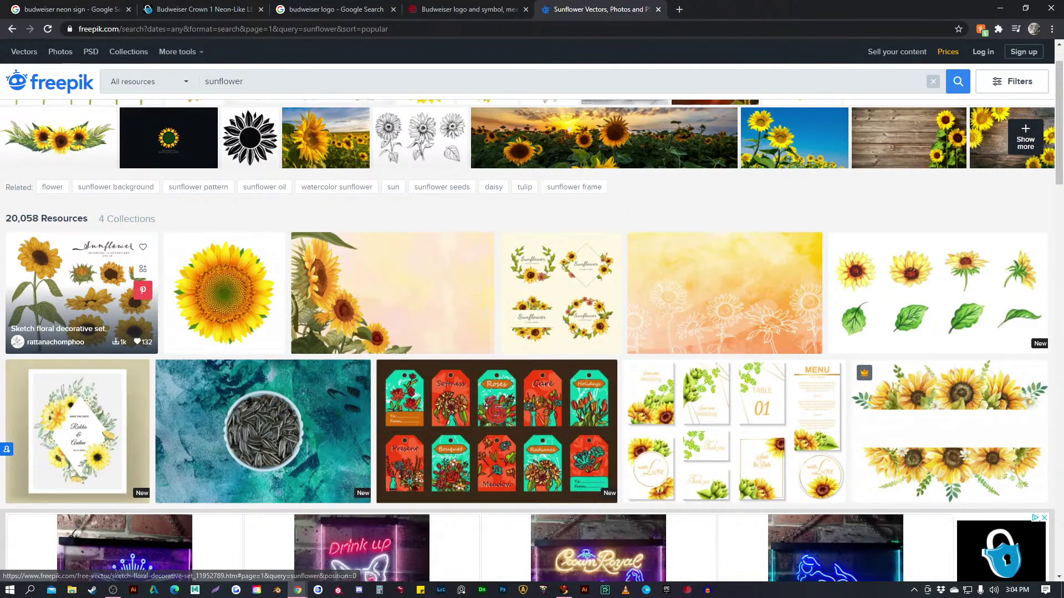
pyautogui.middleClick(84, 288)
pyautogui.scroll(-4, 83, 288)
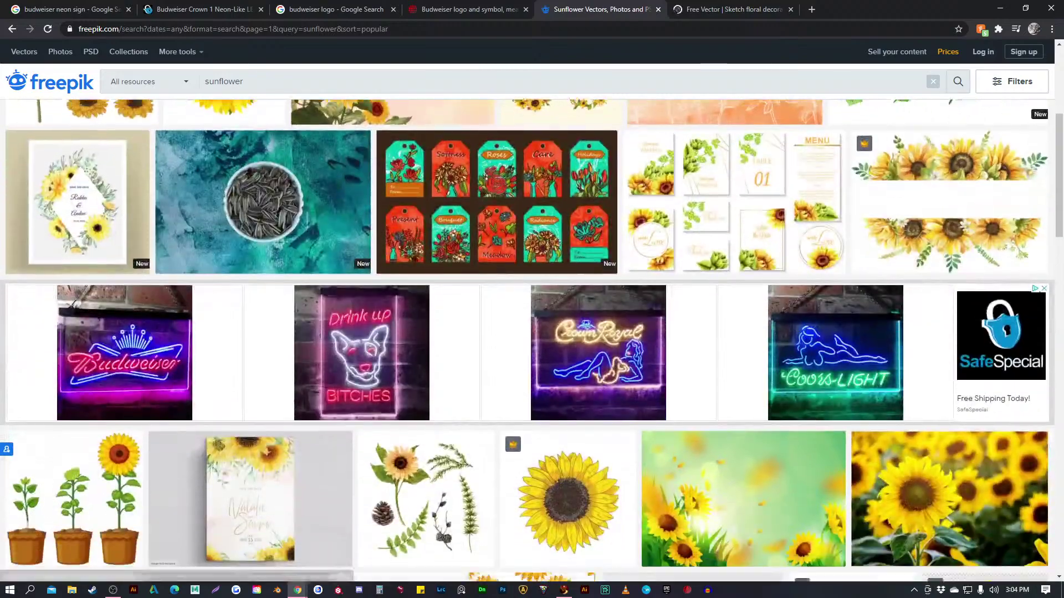
pyautogui.scroll(-2, 249, 415)
pyautogui.rightClick(534, 198)
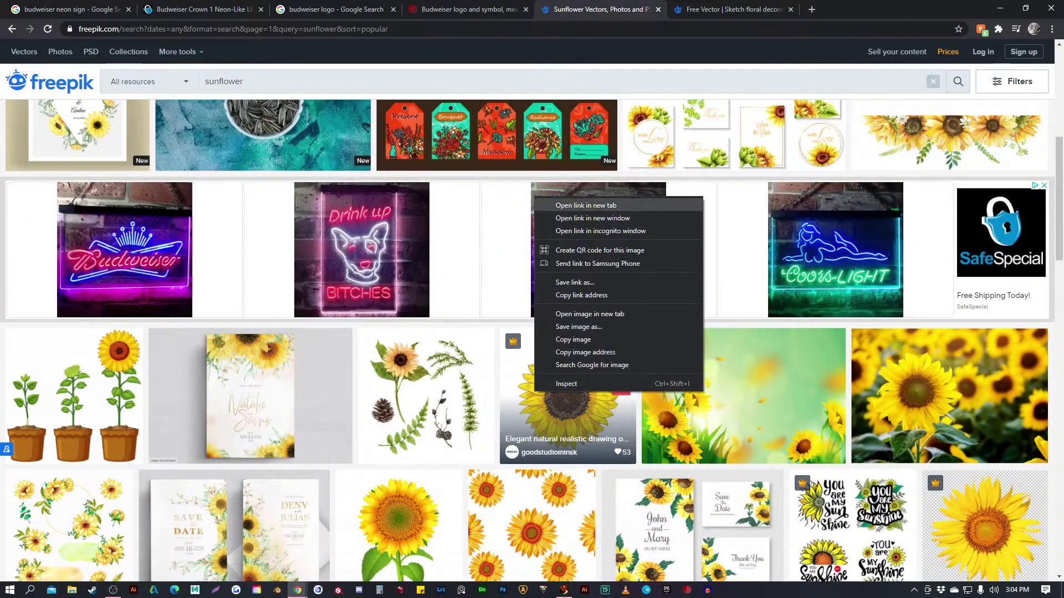
pyautogui.click(586, 206)
# Compare the botanical sunflower set with the realistic sunflower head drawing and the neon sign examples on the results page
pyautogui.hotkey('ctrl', 'Tab')
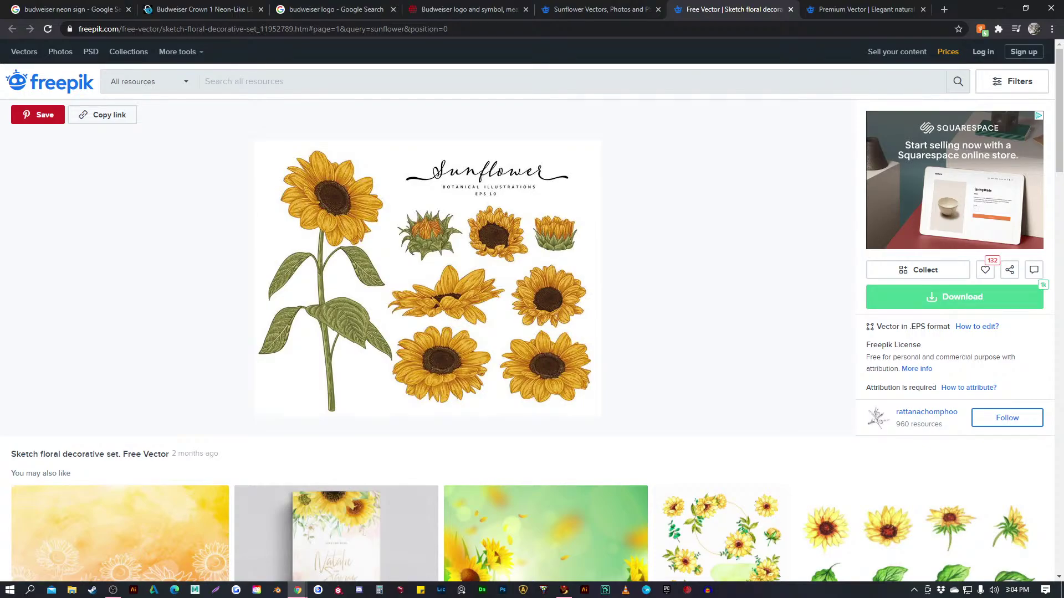
pyautogui.hotkey('ctrl', 'Tab')
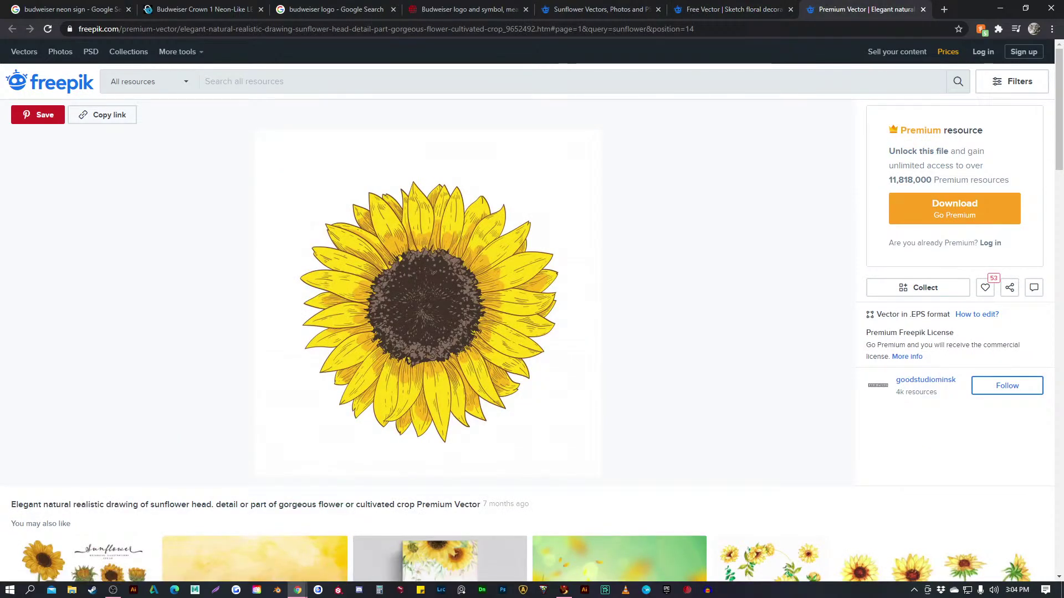
pyautogui.hotkey('ctrl', 'shift', 'Tab')
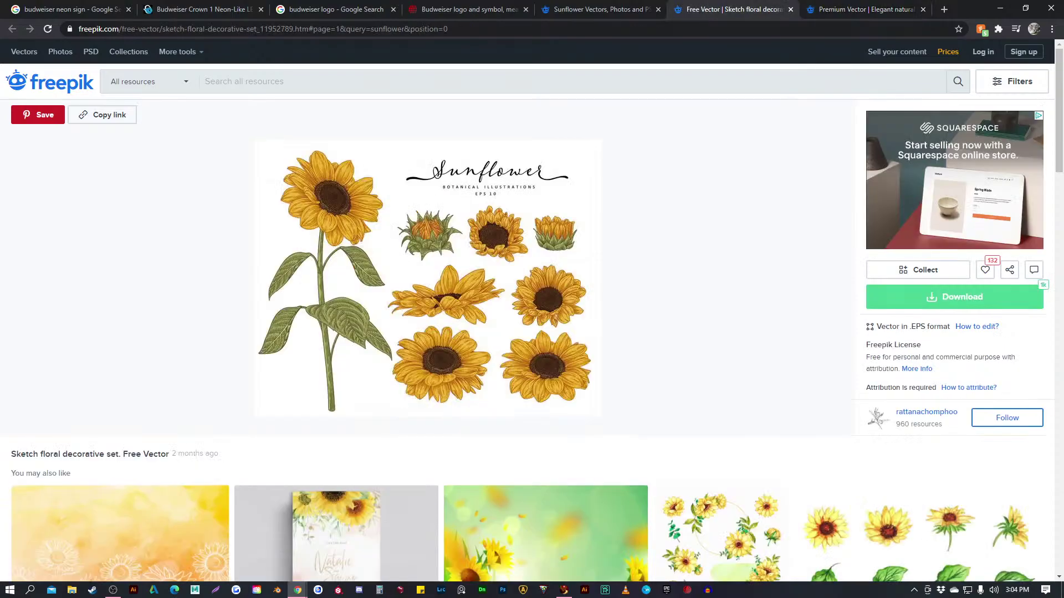
pyautogui.hotkey('ctrl', 'shift', 'Tab')
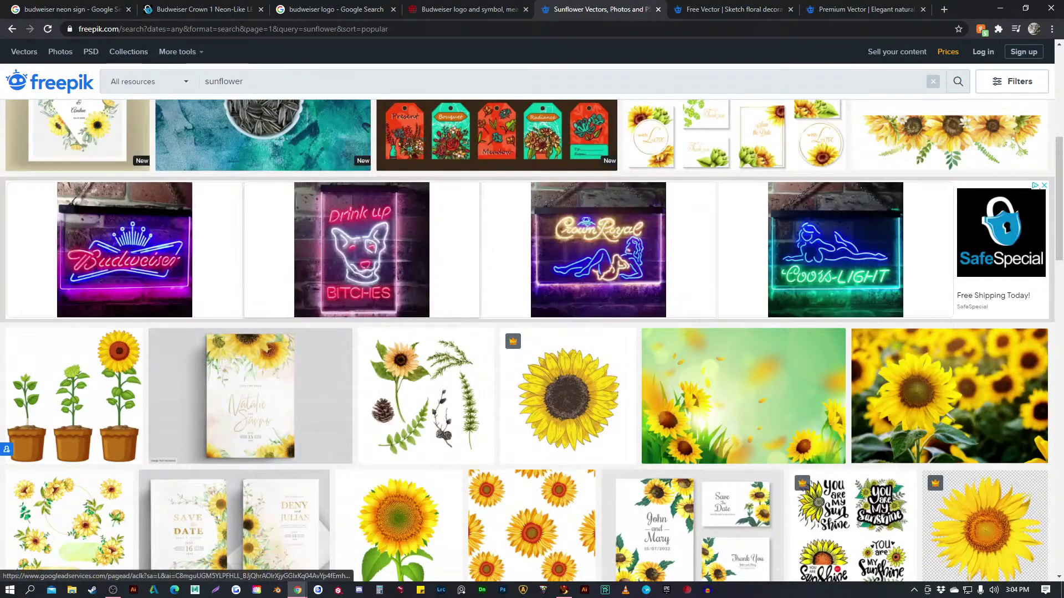
pyautogui.hotkey('ctrl', 'Tab')
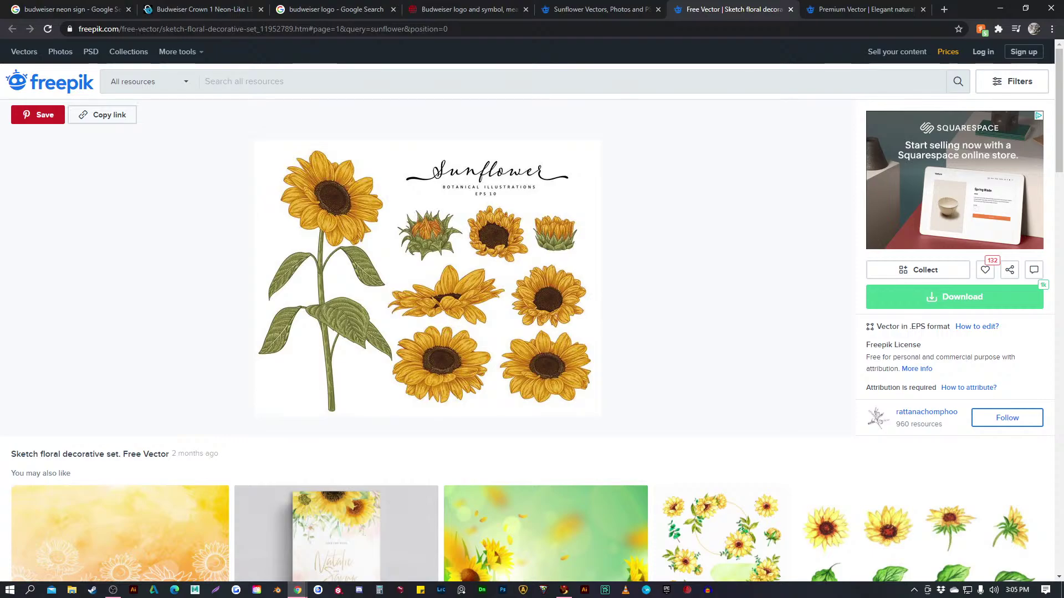
# Find the simple cartoon sunflower with bold outlines further down the results and open it in a new tab for viewing
pyautogui.hotkey('ctrl', 'shift', 'Tab')
pyautogui.scroll(6, 532, 332)
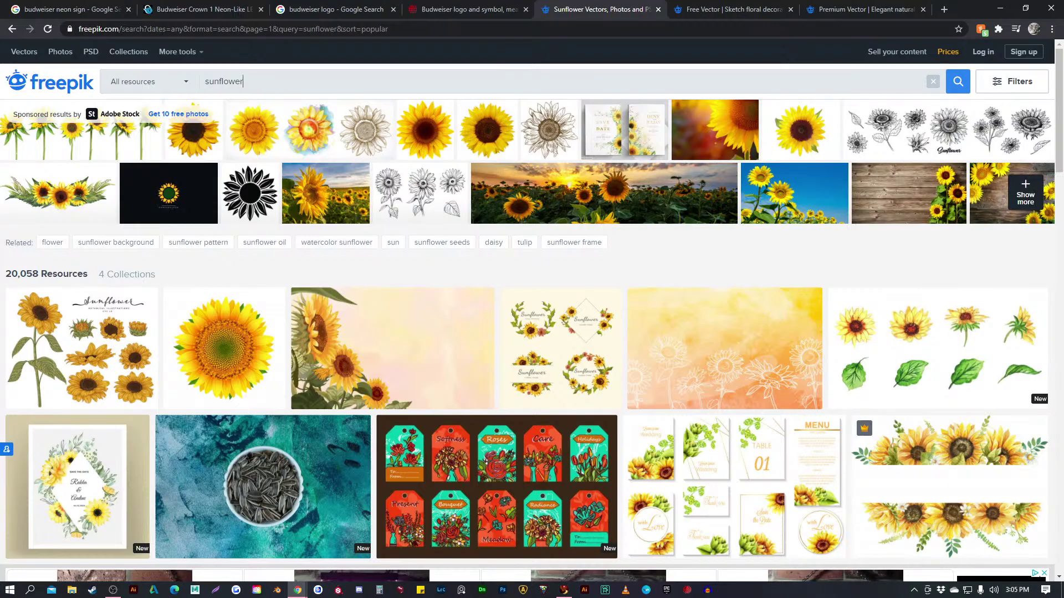
pyautogui.scroll(-6, 532, 333)
pyautogui.scroll(-10, 332, 277)
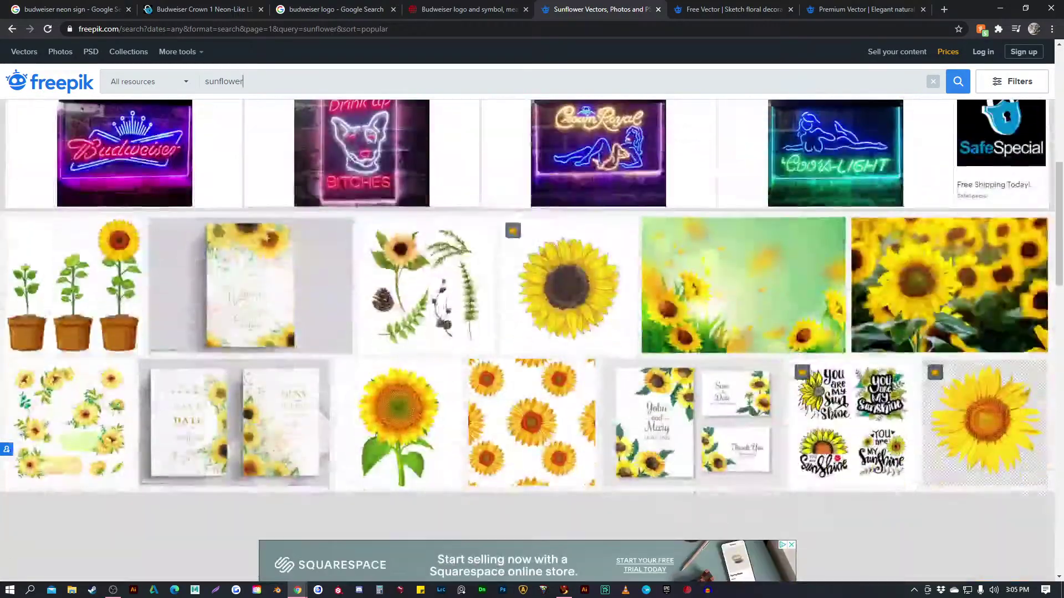
pyautogui.scroll(-4, 42, 233)
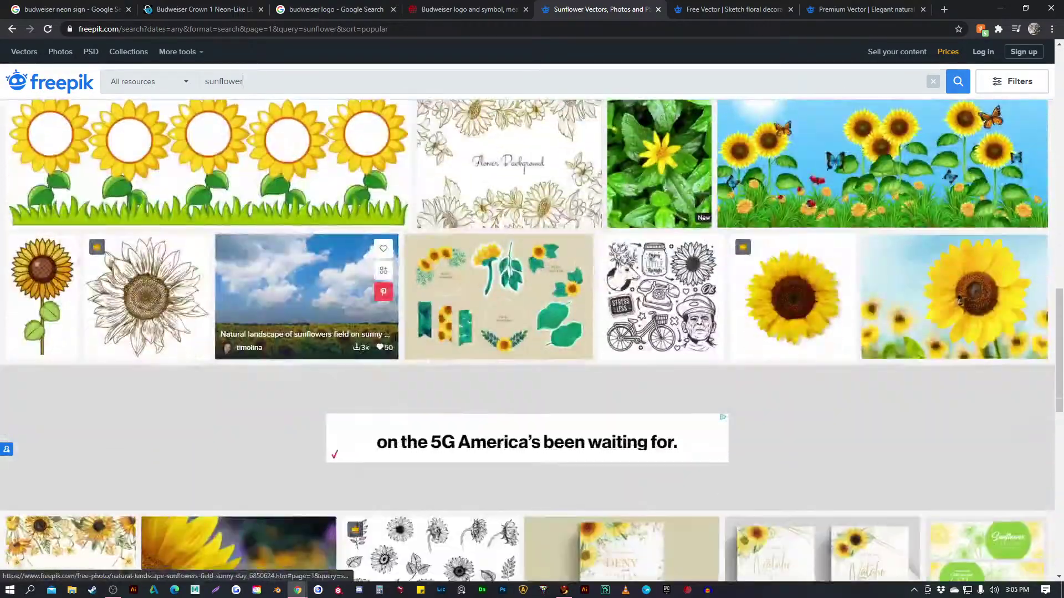
pyautogui.rightClick(36, 161)
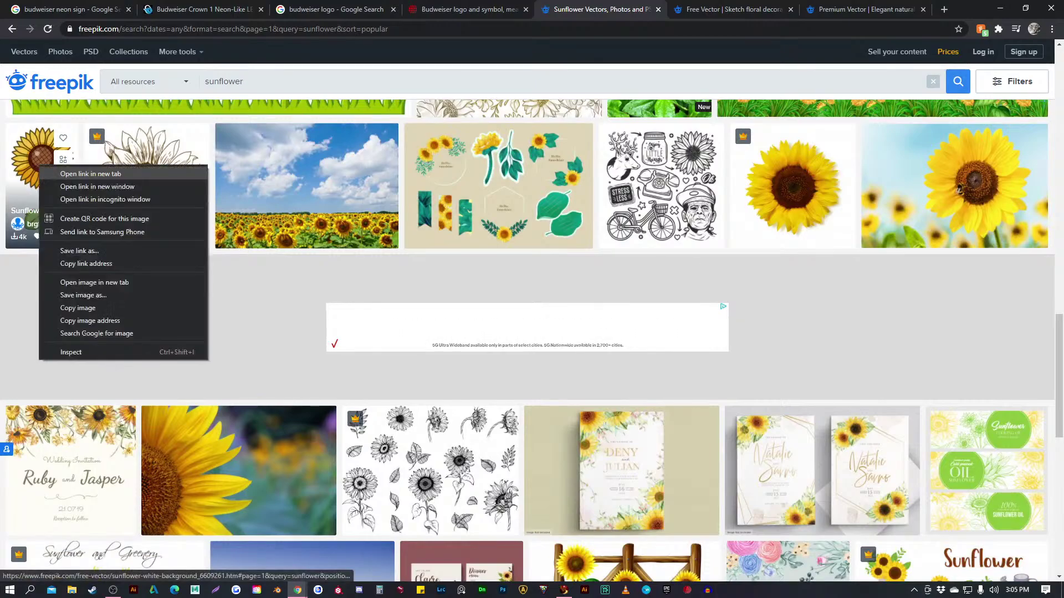
pyautogui.click(94, 170)
pyautogui.click(881, 9)
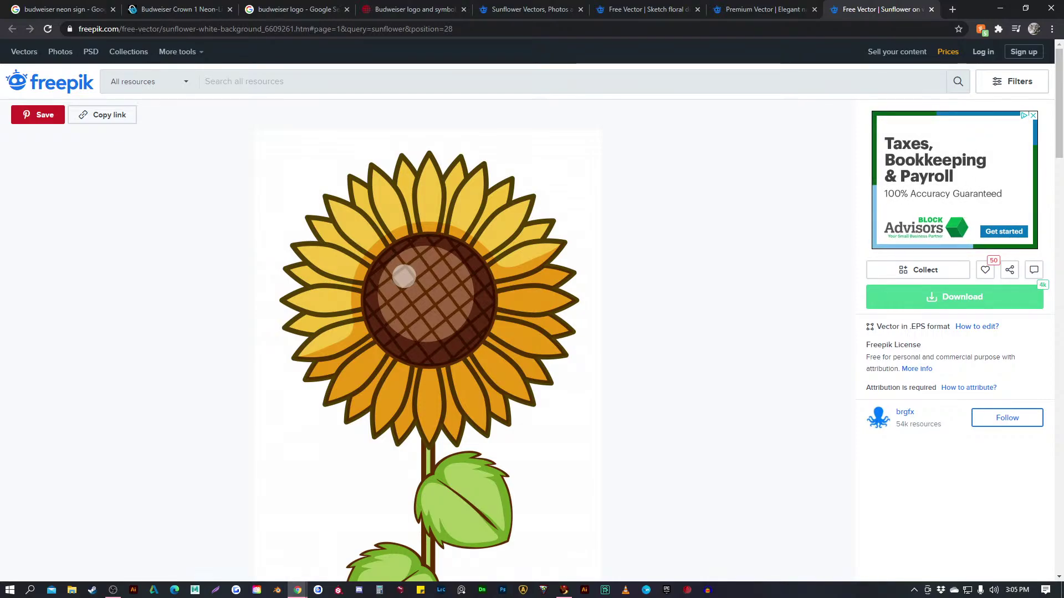
# Review the realistic sunflower head again, then return to the sunflower results and go to page 2
pyautogui.hotkey('ctrl', 'shift', 'Tab')
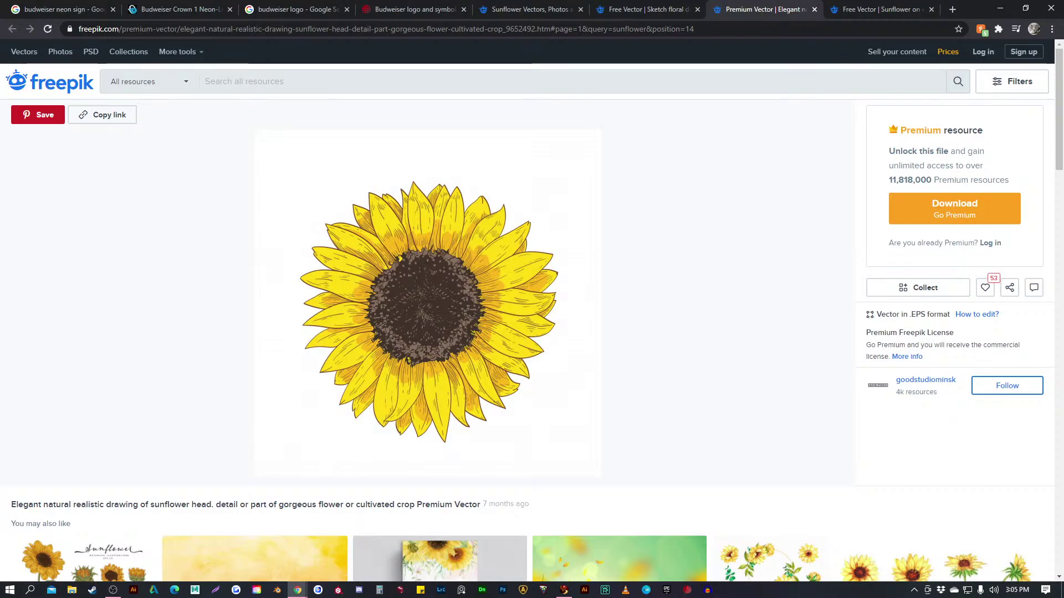
pyautogui.hotkey('ctrl', 'shift', 'Tab')
pyautogui.hotkey('ctrl', 'shift', 'Tab')
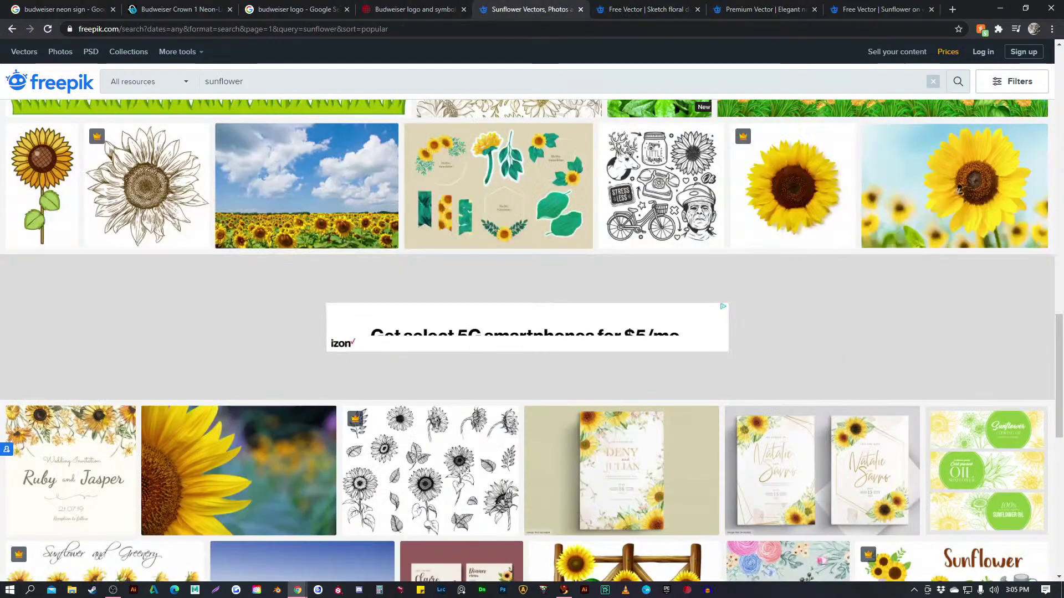
pyautogui.scroll(-8, 277, 238)
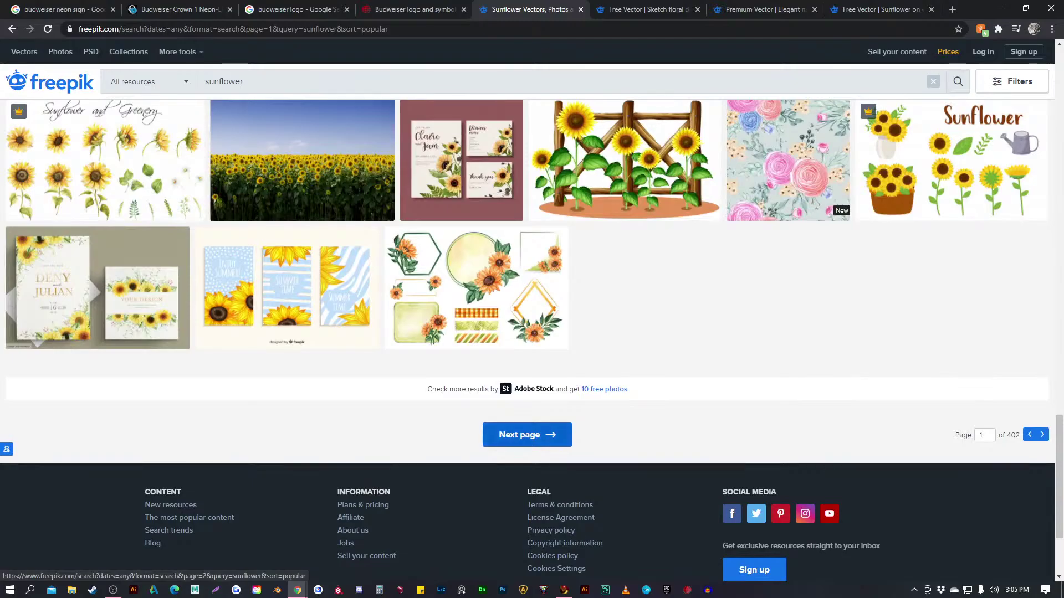
pyautogui.click(527, 435)
pyautogui.click(945, 9)
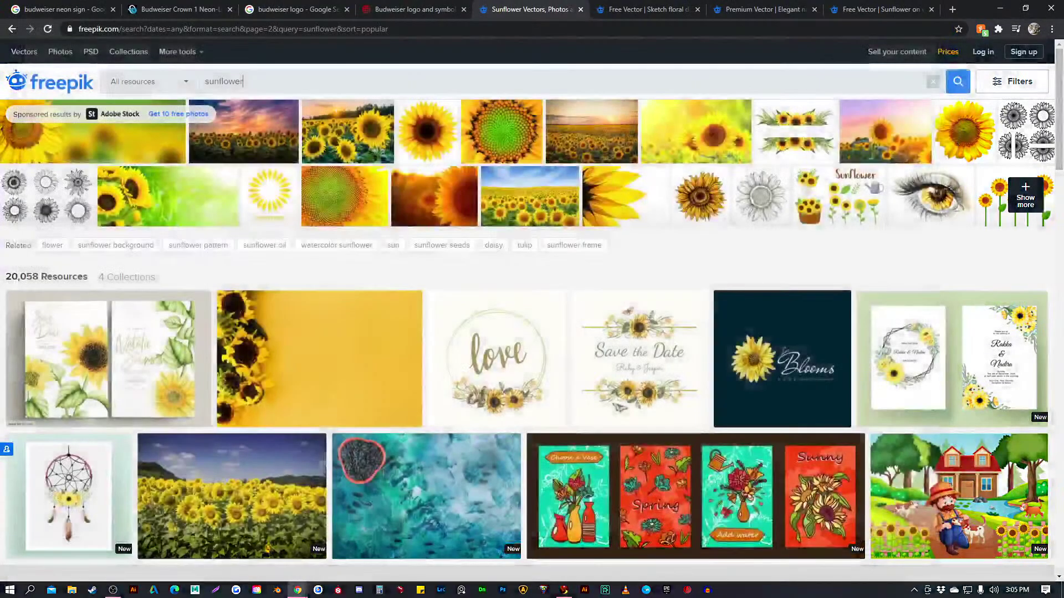
# Look through the sunflower results on page 2 for simple line artwork and continue to page 3
pyautogui.scroll(-3, 319, 189)
pyautogui.scroll(-12, 319, 188)
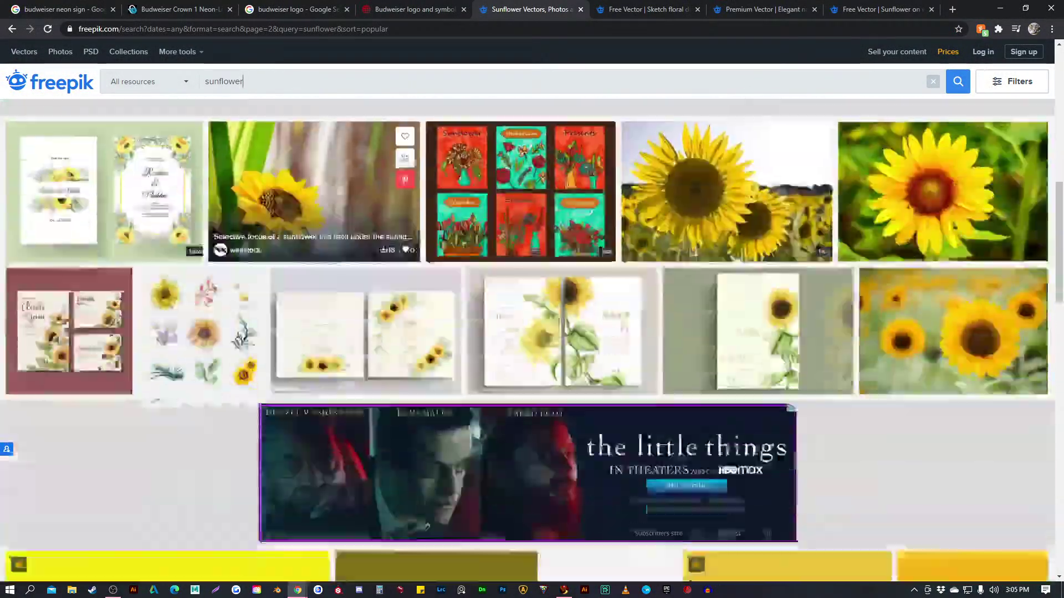
pyautogui.scroll(-12, 402, 188)
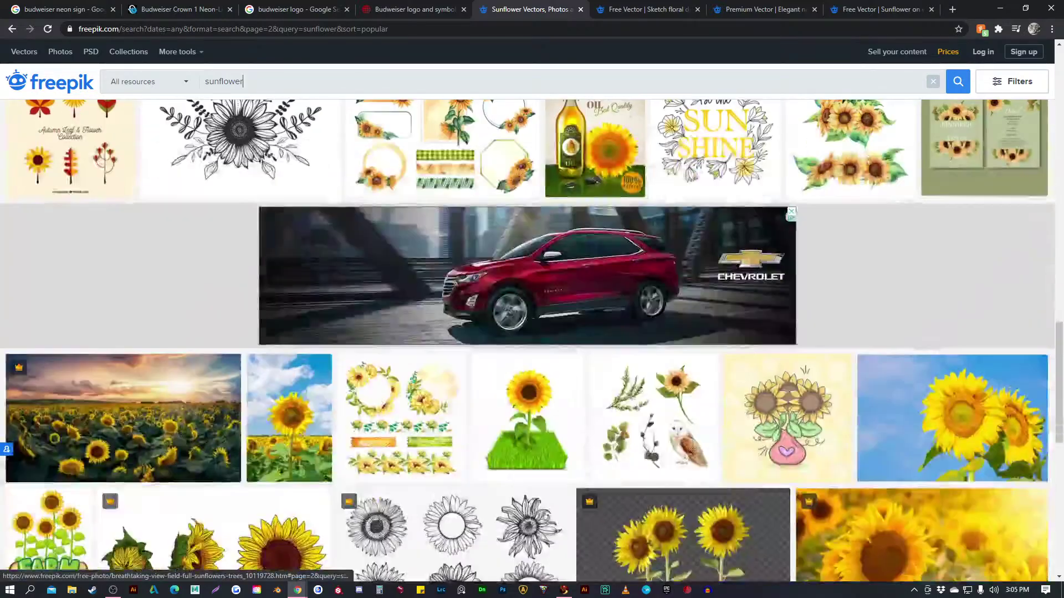
pyautogui.scroll(-2, 402, 189)
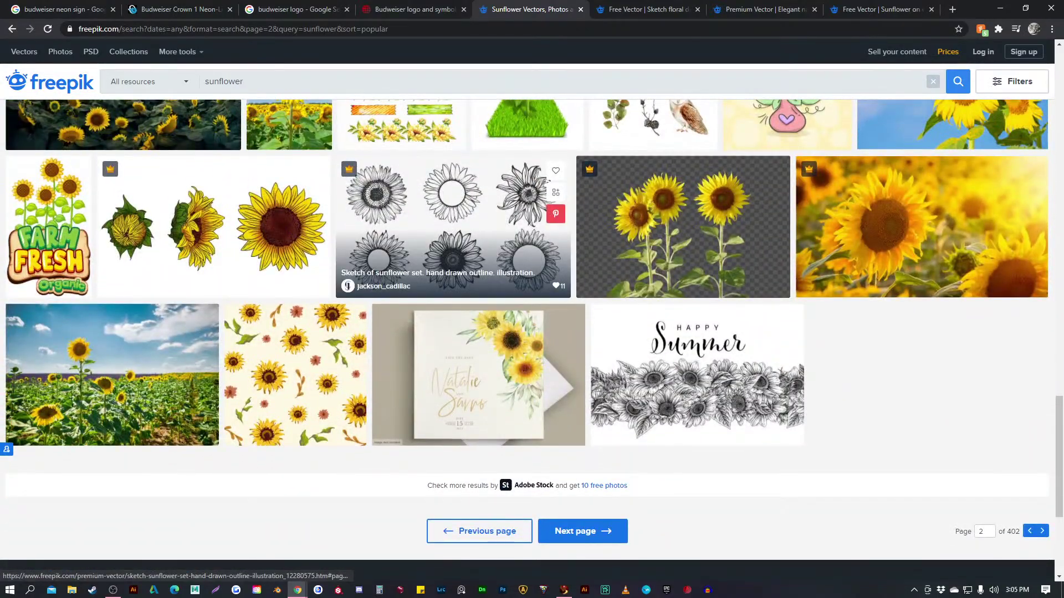
pyautogui.scroll(-2, 401, 188)
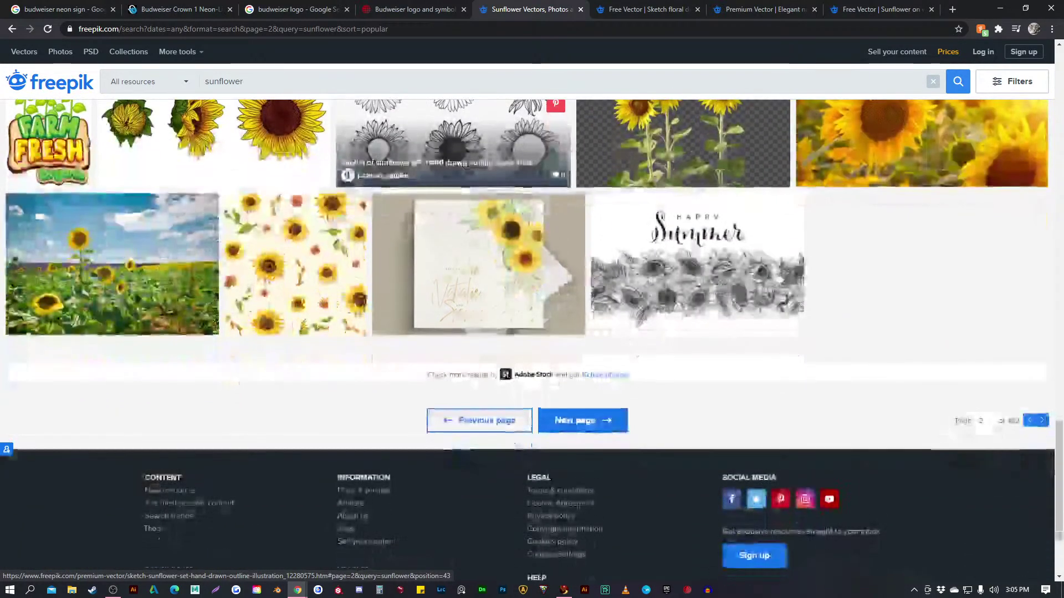
pyautogui.scroll(2, 402, 188)
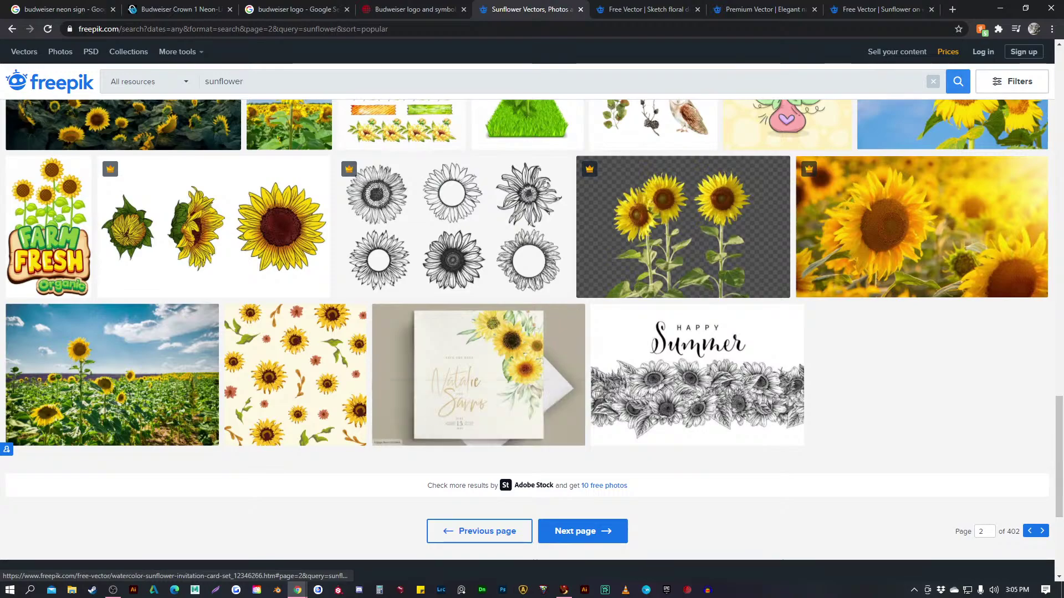
pyautogui.click(582, 531)
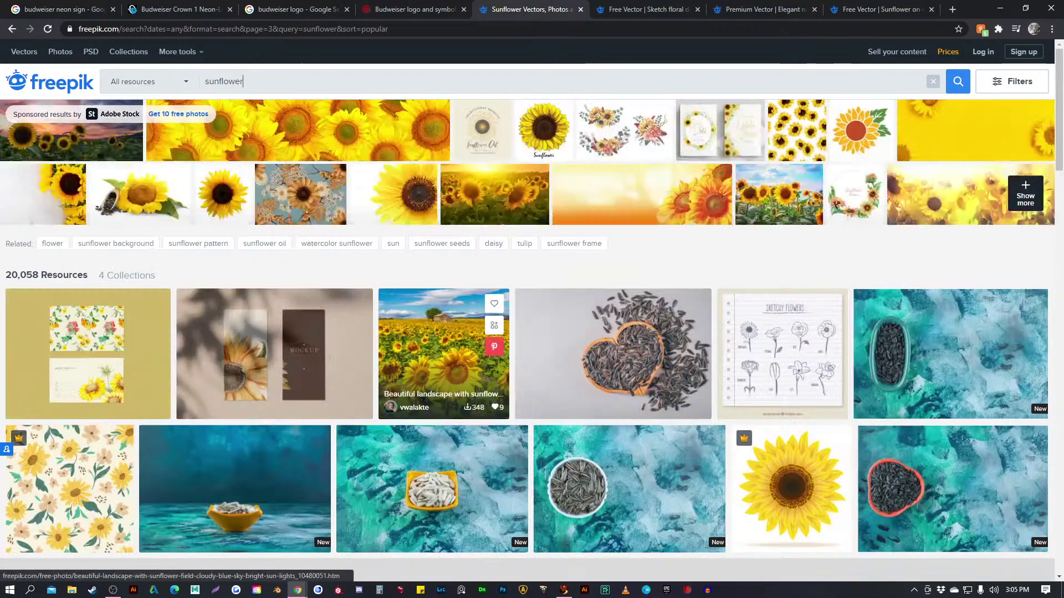
# Dismiss the Freepik discount offer, look through the sunflower results on page 3, and continue to page 4
pyautogui.scroll(-2, 443, 244)
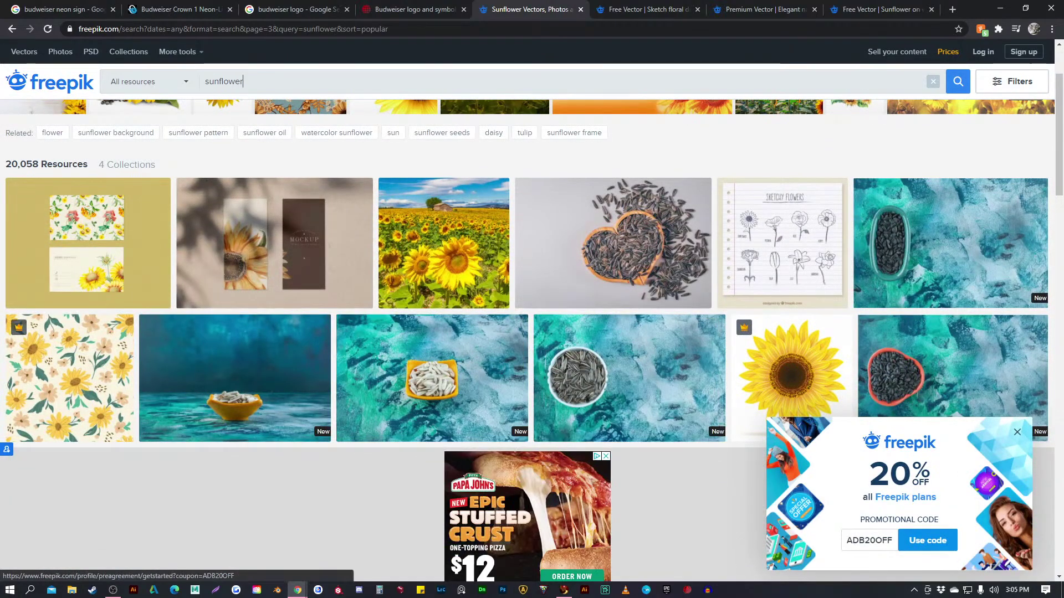
pyautogui.click(1017, 432)
pyautogui.scroll(-3, 793, 382)
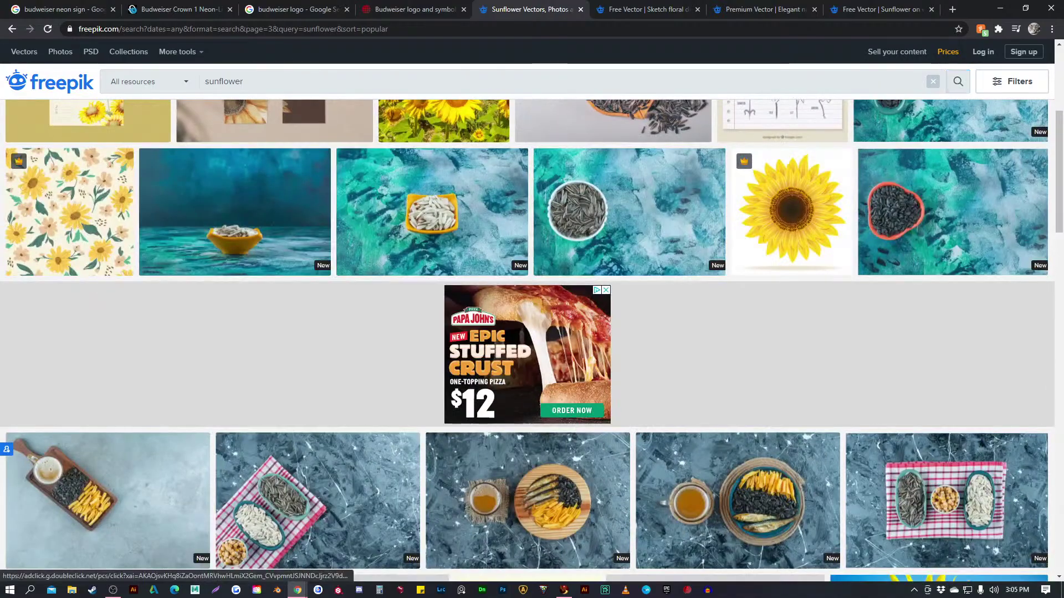
pyautogui.scroll(4, 432, 437)
pyautogui.scroll(-15, 493, 410)
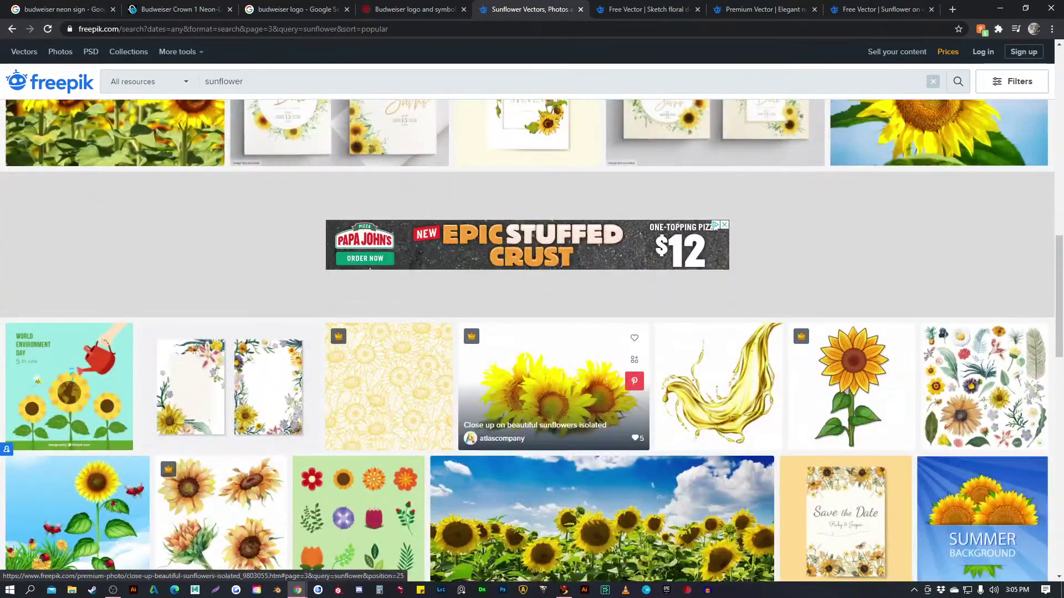
pyautogui.scroll(-2, 593, 449)
pyautogui.scroll(-2, 593, 449)
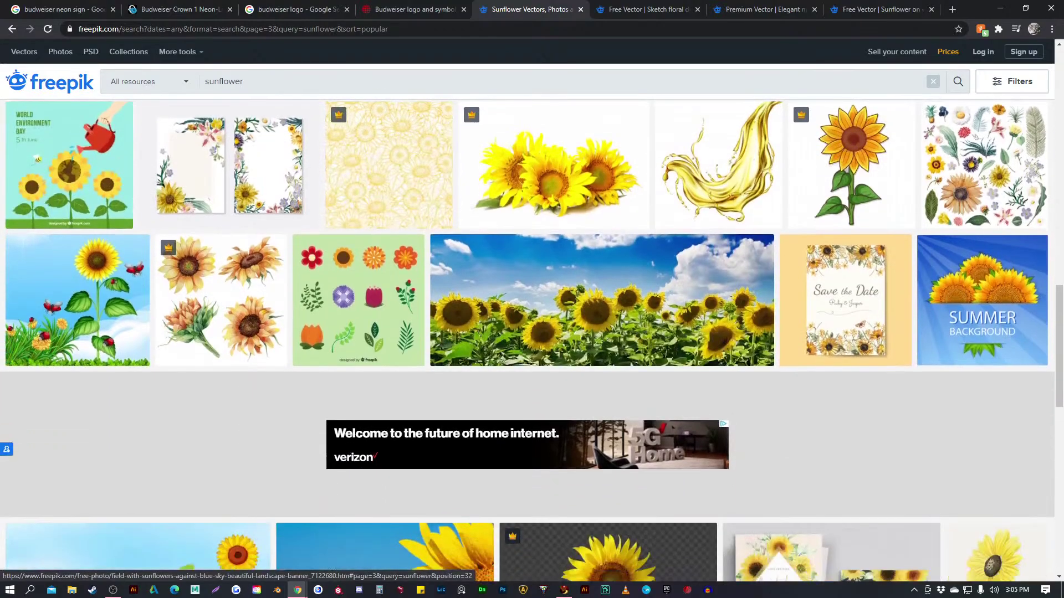
pyautogui.scroll(-3, 432, 421)
pyautogui.scroll(-3, 432, 421)
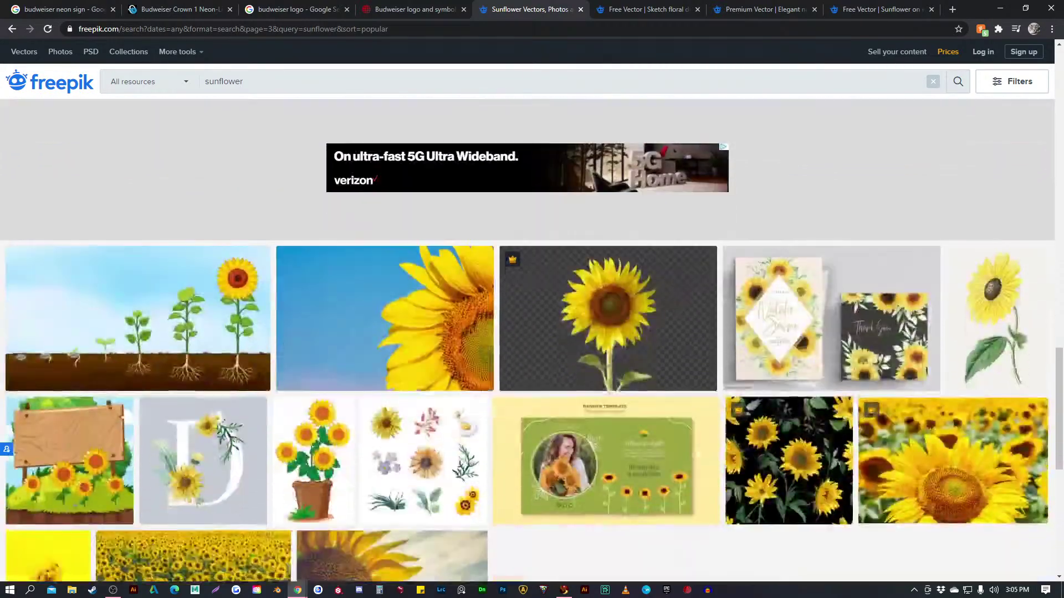
pyautogui.scroll(-3, 432, 422)
pyautogui.click(582, 521)
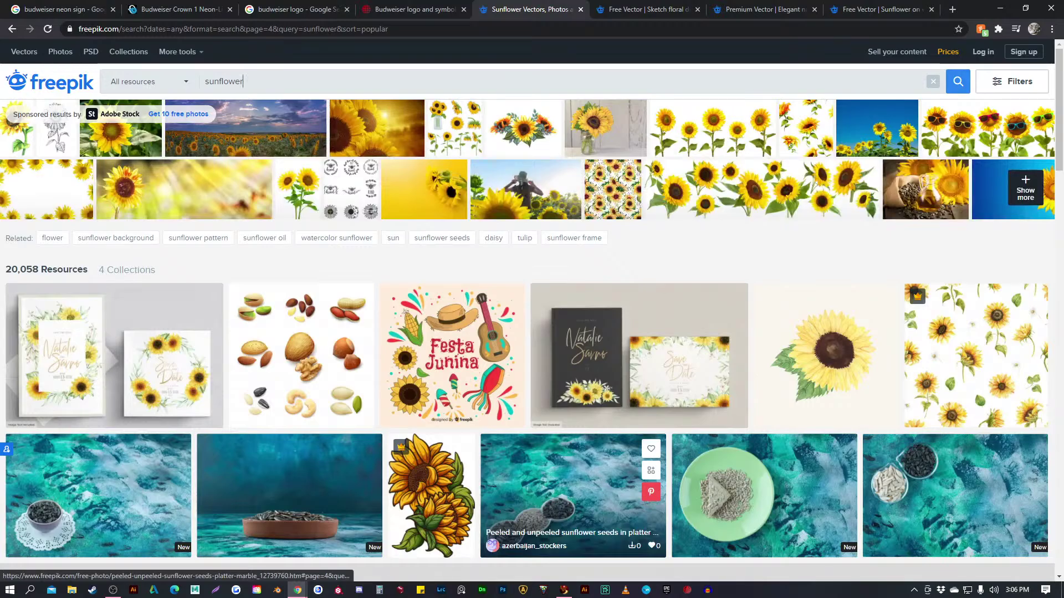
# Look through the sunflower results on page 4 for simple line artwork and continue to page 5
pyautogui.scroll(-3, 573, 499)
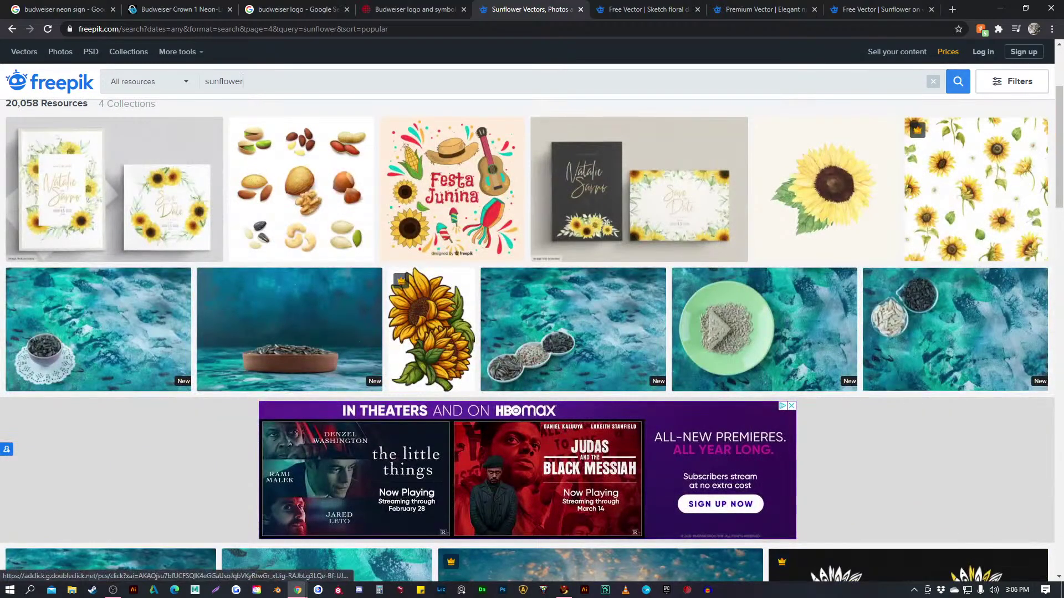
pyautogui.scroll(-7, 525, 438)
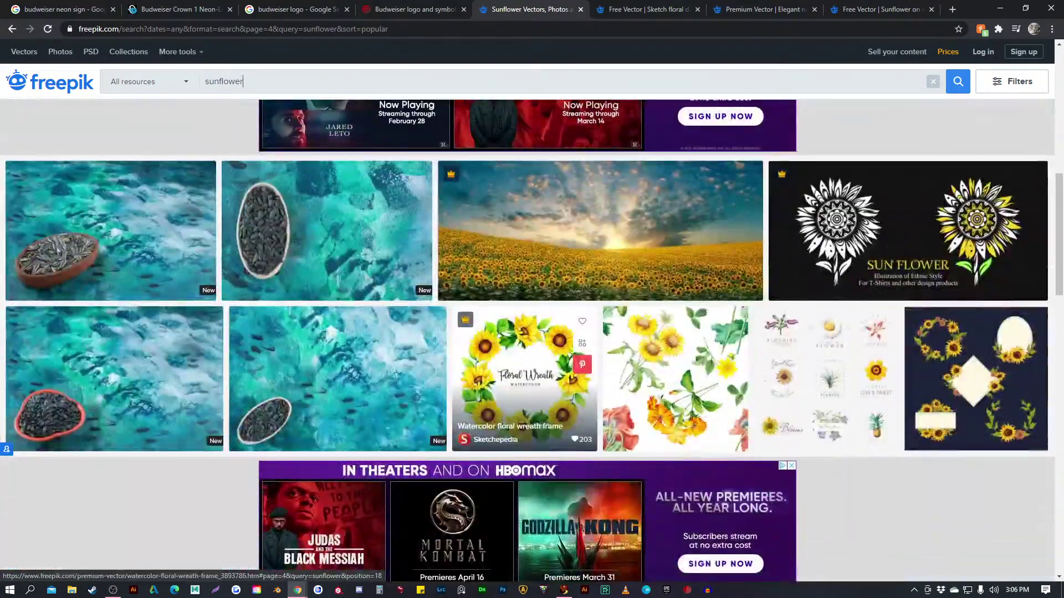
pyautogui.scroll(-3, 559, 447)
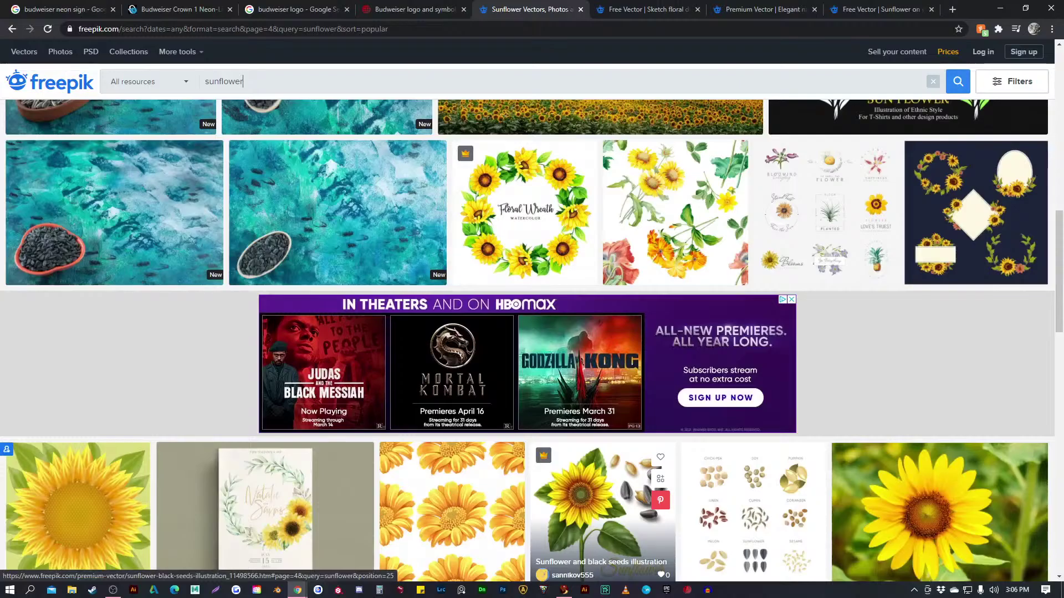
pyautogui.scroll(-2, 604, 460)
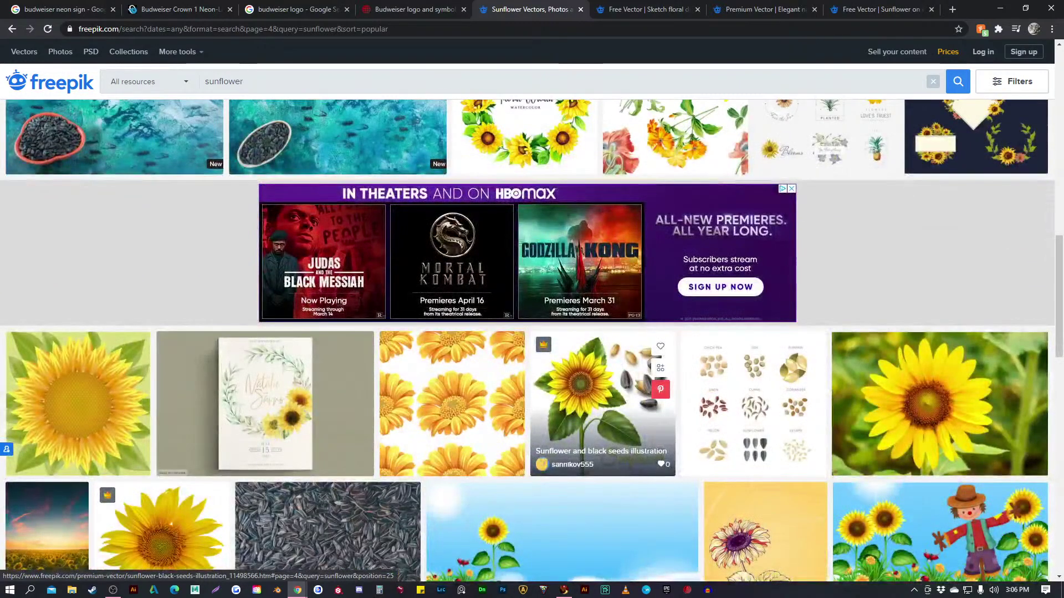
pyautogui.scroll(-2, 610, 421)
pyautogui.scroll(-1, 610, 421)
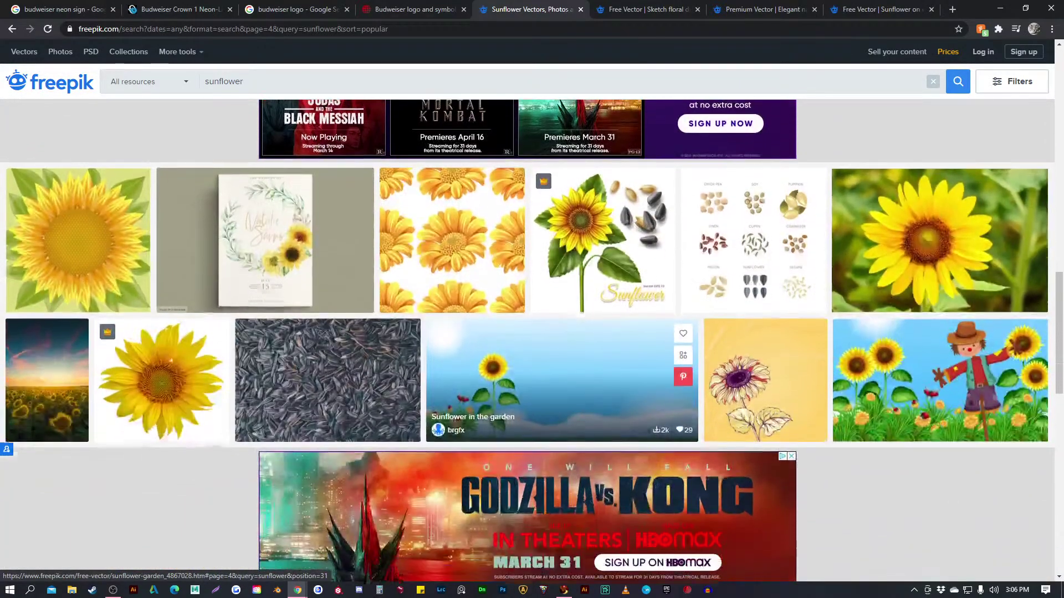
pyautogui.scroll(-4, 609, 421)
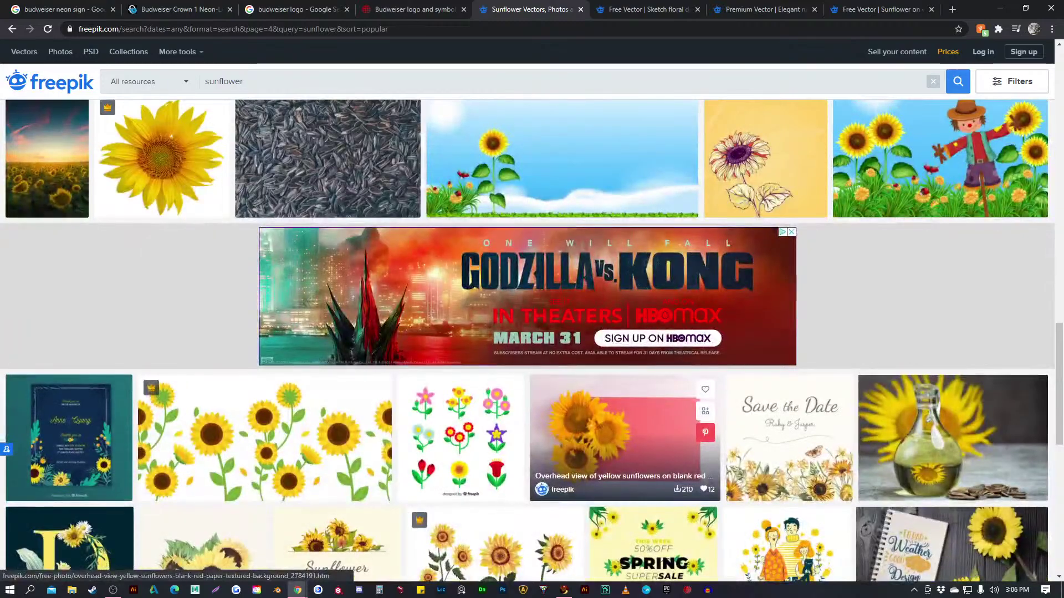
pyautogui.scroll(-2, 560, 443)
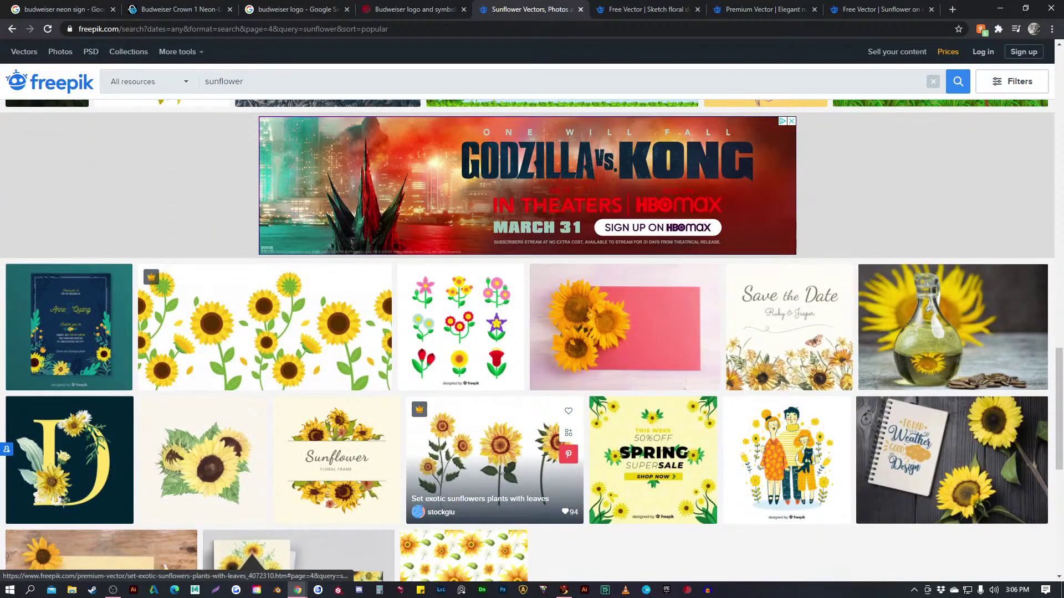
pyautogui.scroll(-2, 515, 466)
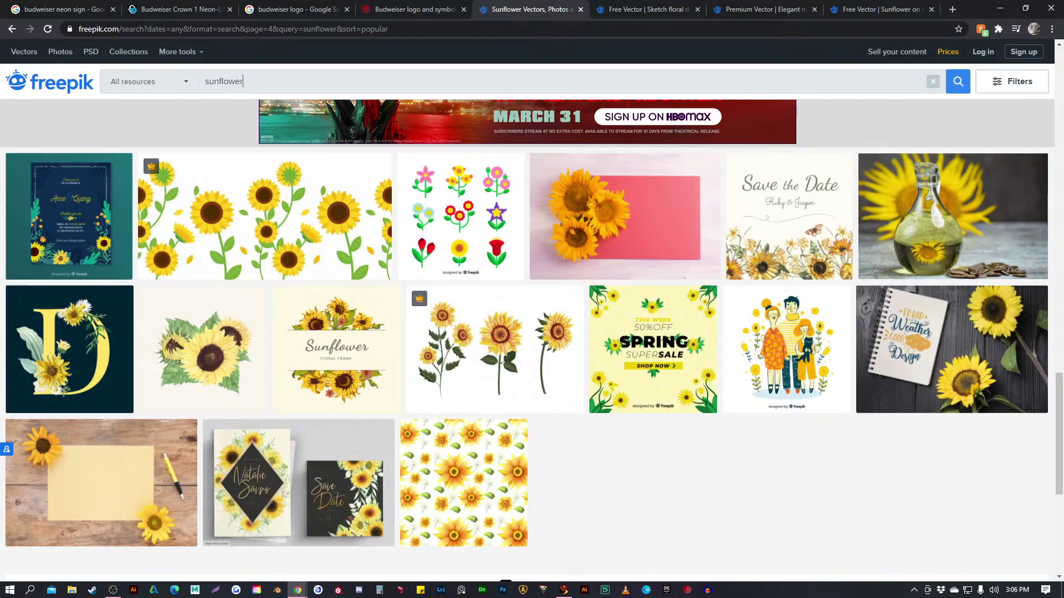
pyautogui.scroll(-3, 580, 499)
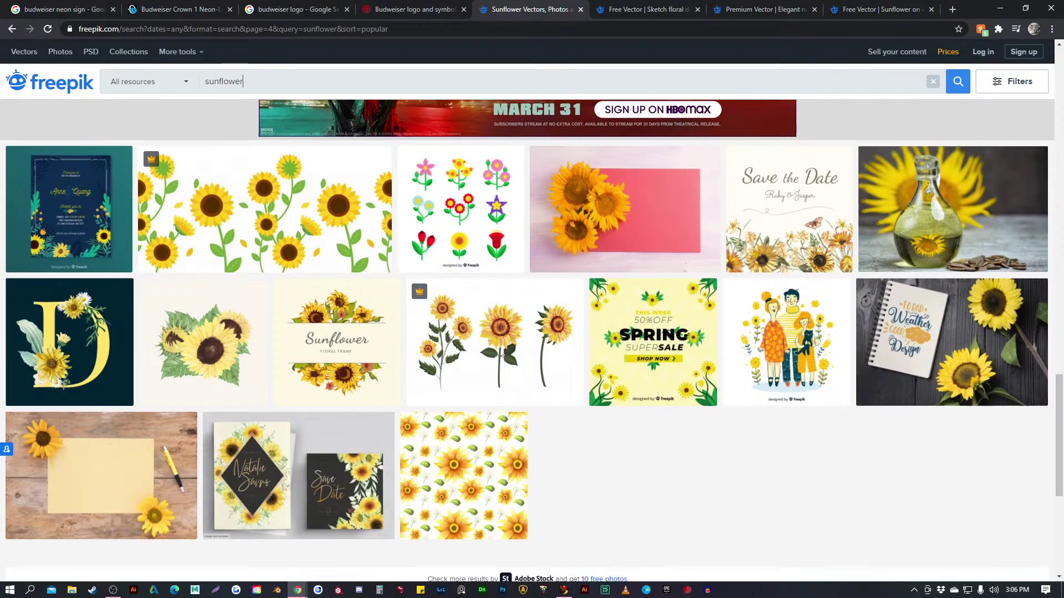
pyautogui.click(580, 520)
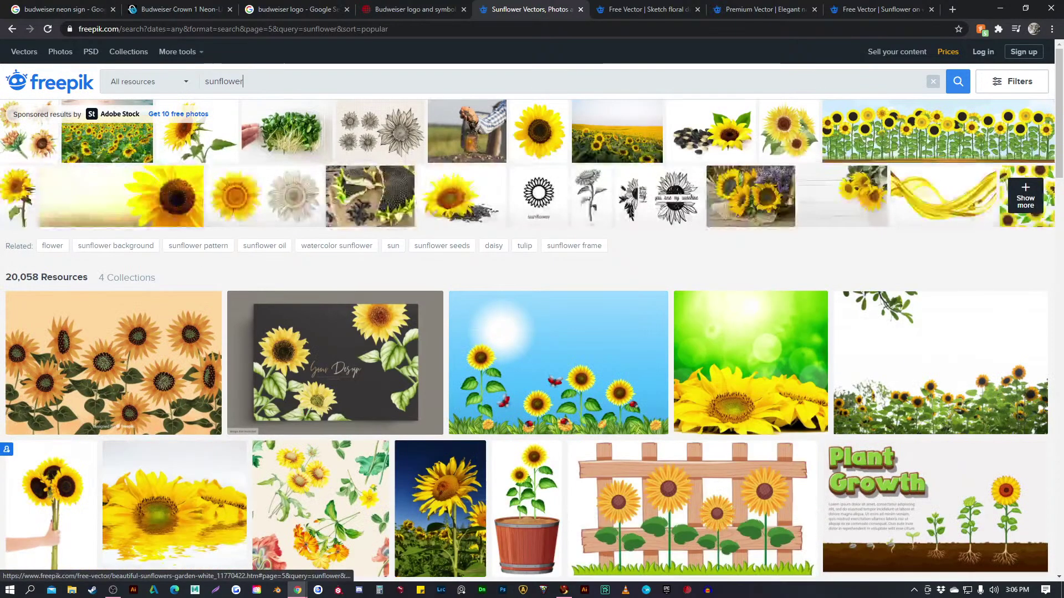
# Look through the sunflower results on page 5 for artwork simple enough for a neon sign
pyautogui.scroll(-3, 527, 343)
pyautogui.scroll(-3, 526, 343)
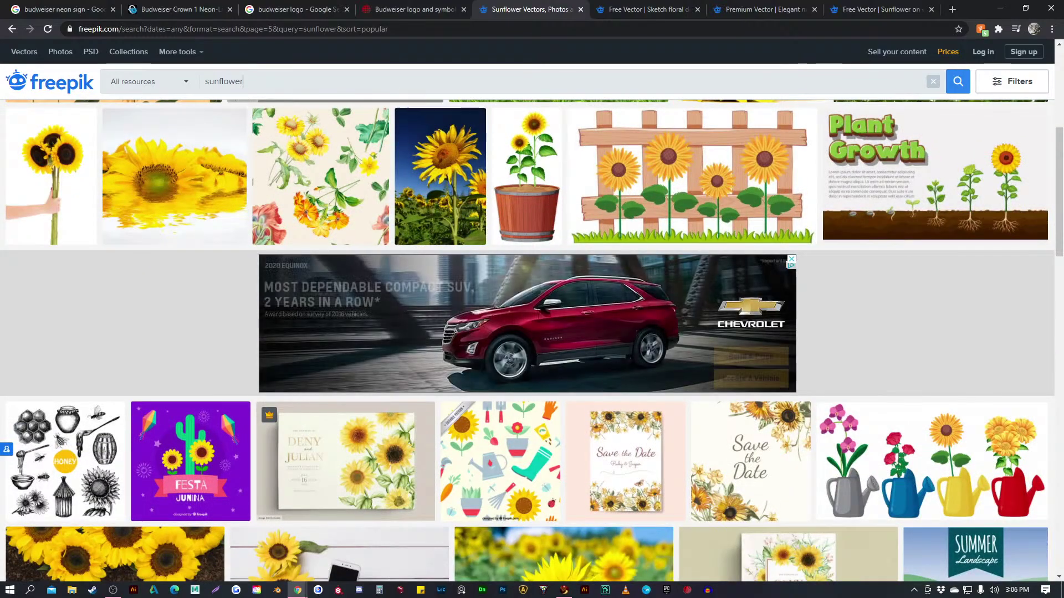
pyautogui.scroll(-2, 515, 499)
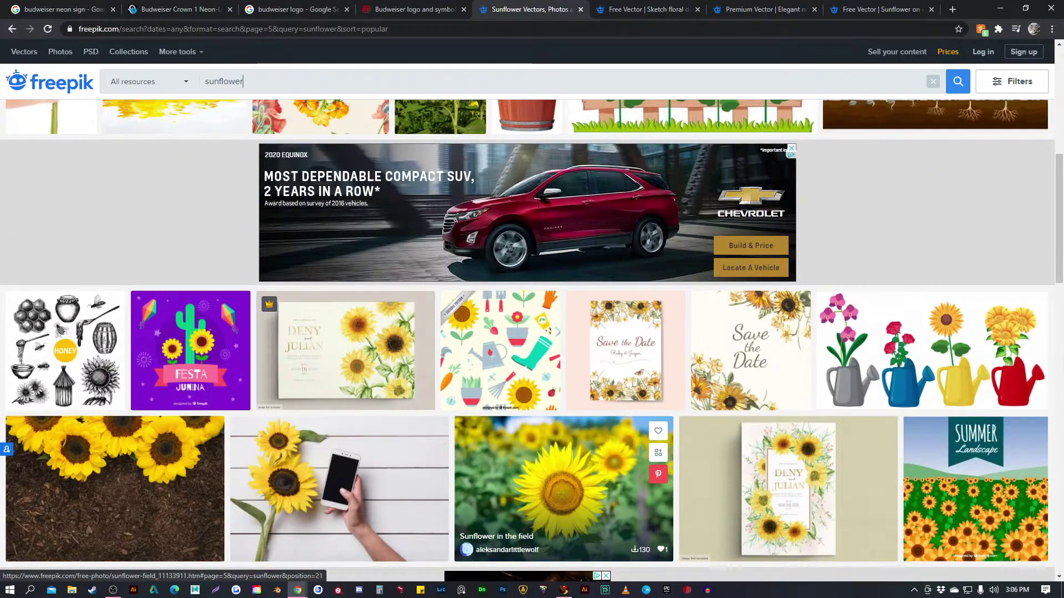
pyautogui.scroll(-2, 515, 499)
pyautogui.scroll(-4, 516, 499)
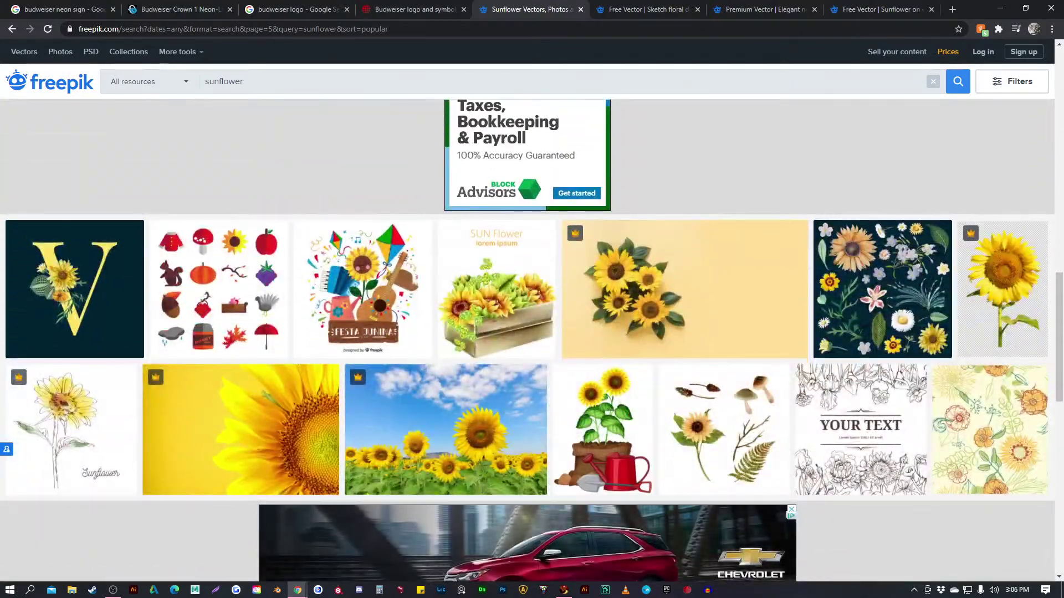
pyautogui.scroll(-5, 604, 443)
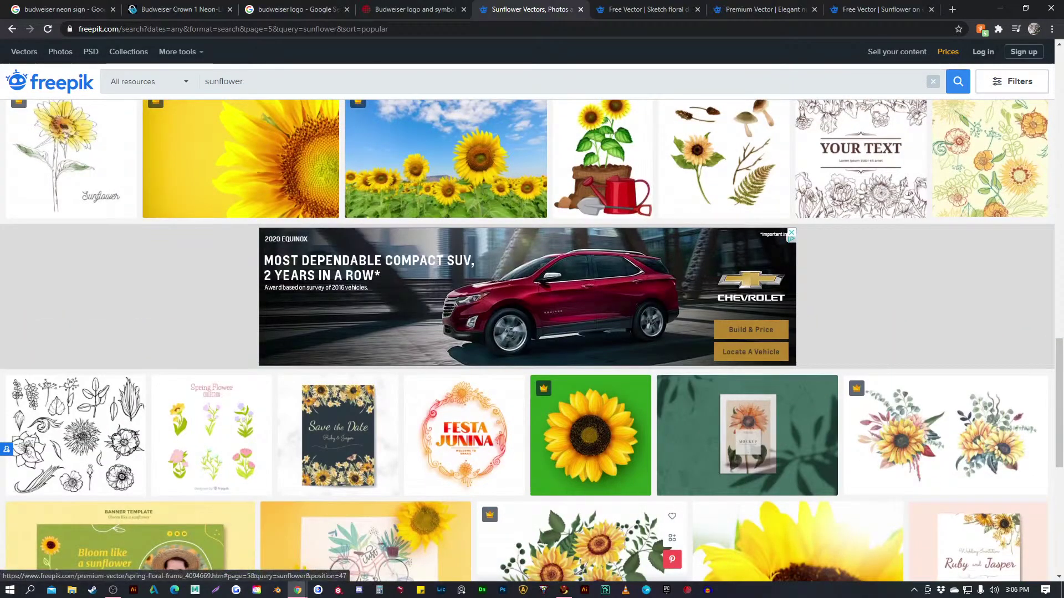
pyautogui.scroll(-4, 582, 538)
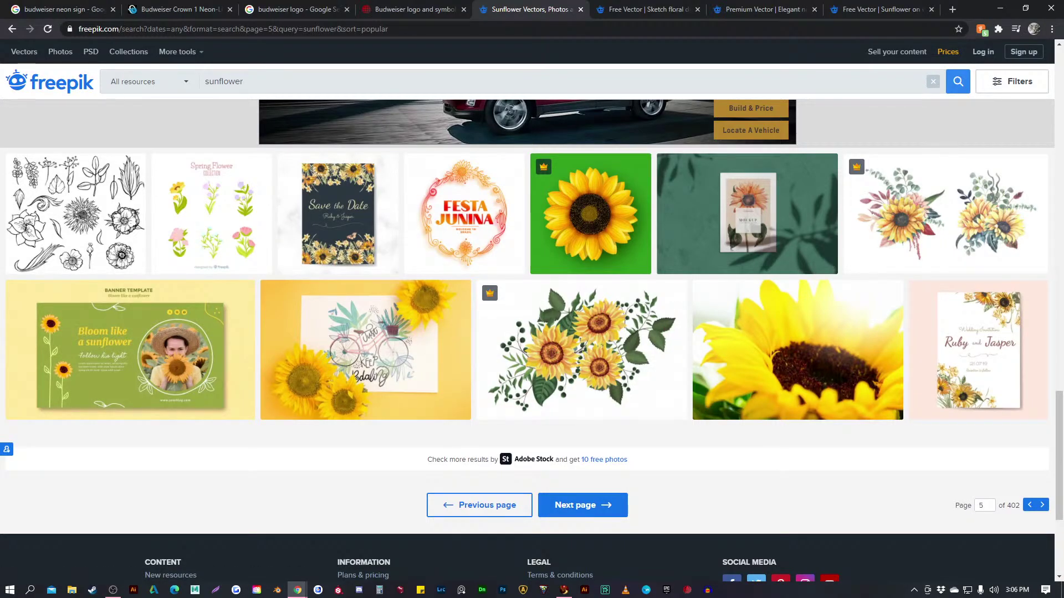
# Search for "sunflower neon", open the two neon flower icon sets in the top row in new tabs, and view the first
pyautogui.write('neon')
pyautogui.press('Return')
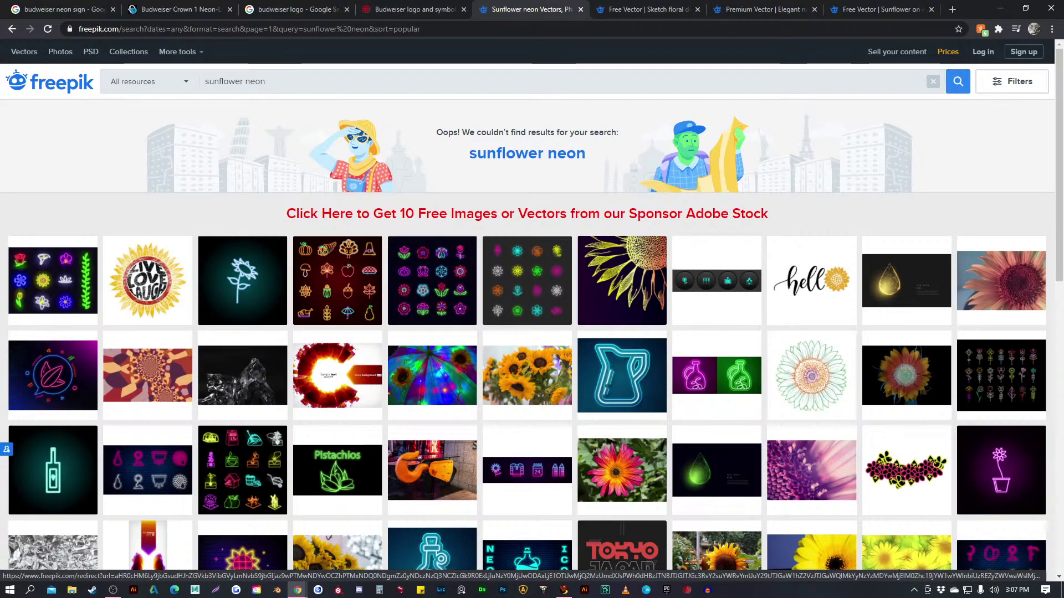
pyautogui.rightClick(432, 273)
pyautogui.click(466, 282)
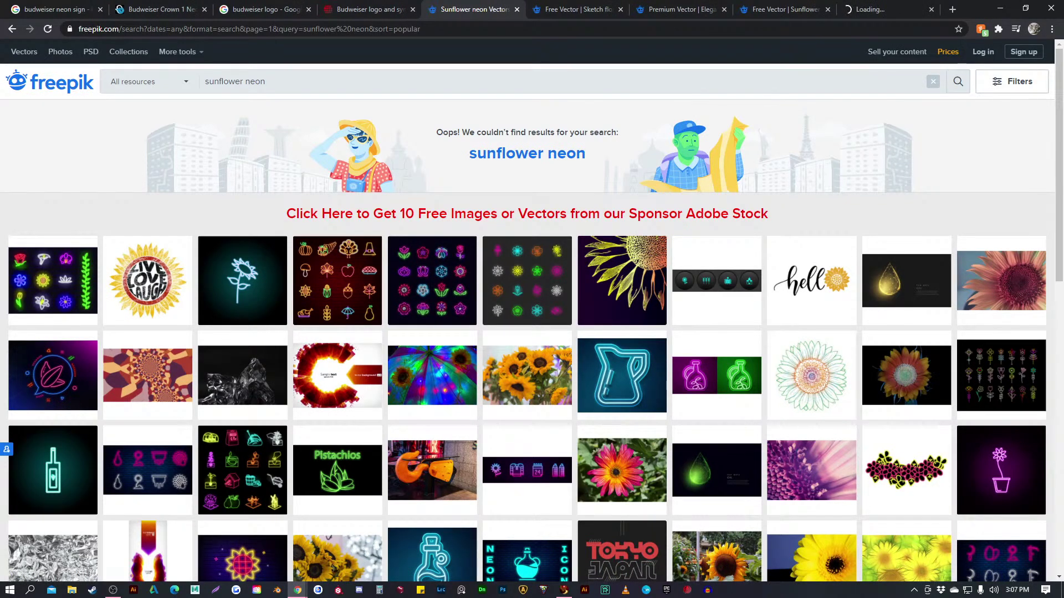
pyautogui.rightClick(525, 284)
pyautogui.click(576, 288)
pyautogui.click(798, 10)
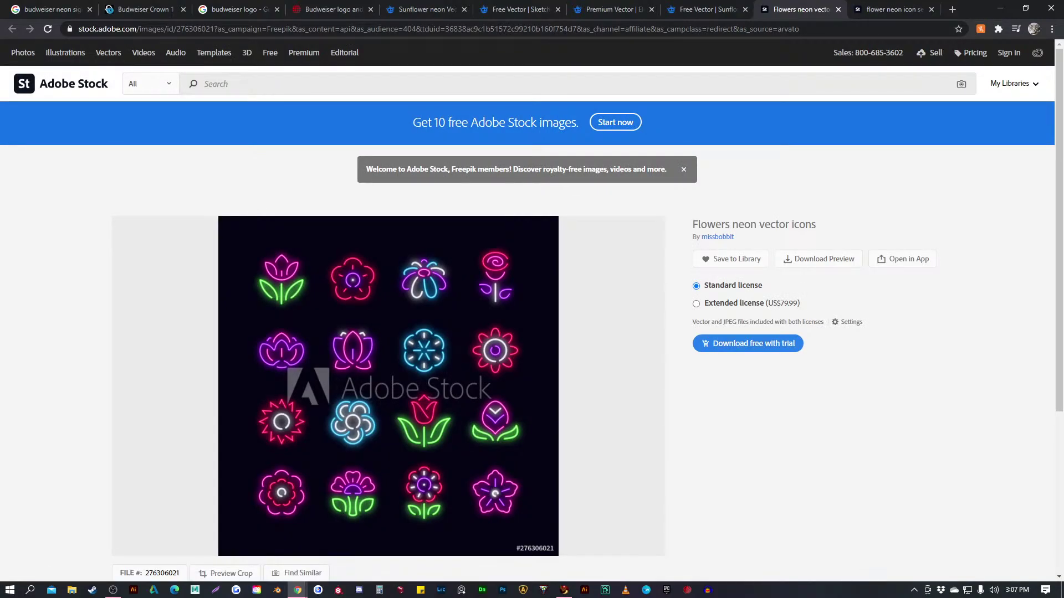
# Review the cartoon sunflower and the realistic sunflower head again for comparison with the "flower neon icon set" on Adobe Stock
pyautogui.hotkey('ctrl', 'shift', 'Tab')
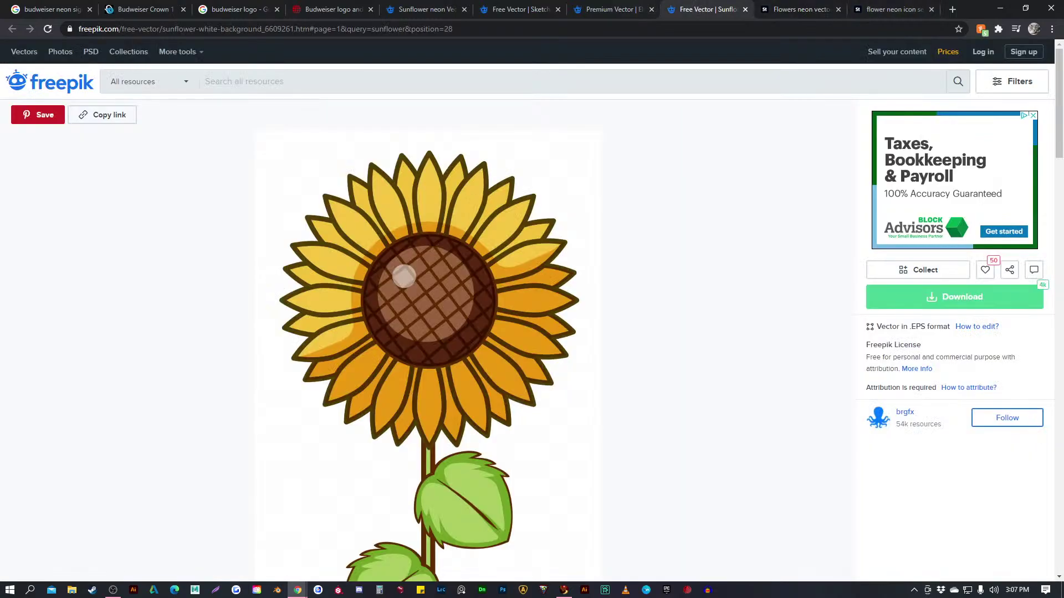
pyautogui.hotkey('ctrl', 'shift', 'Tab')
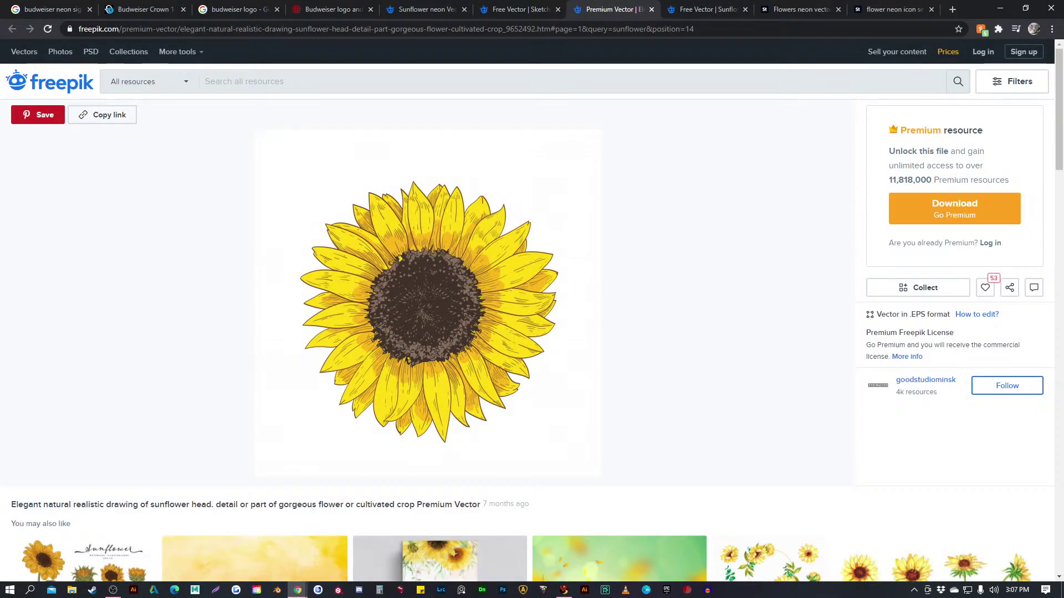
pyautogui.hotkey('ctrl', '9')
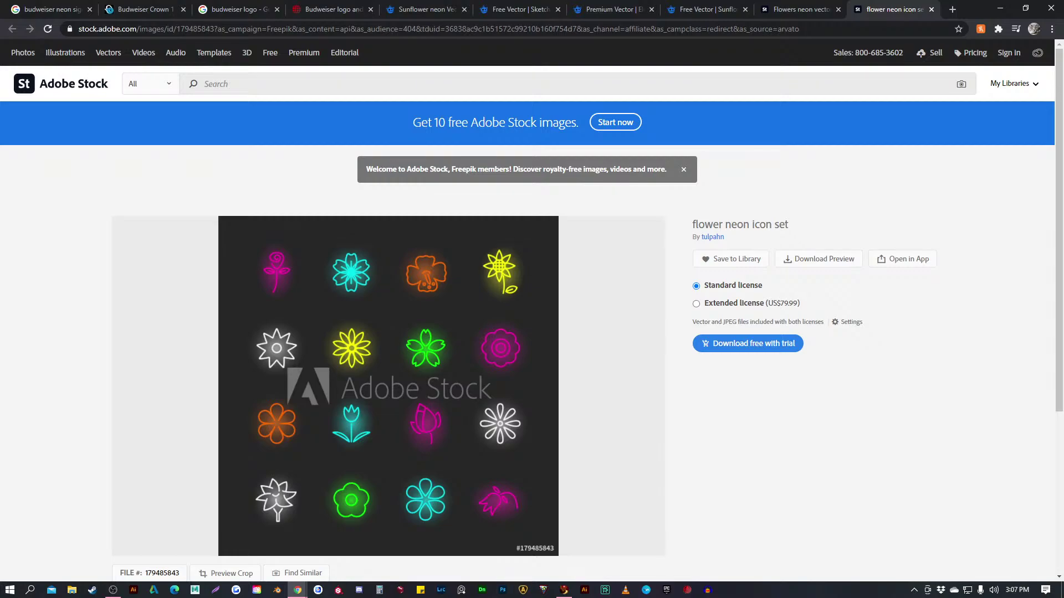
pyautogui.scroll(-1, 532, 310)
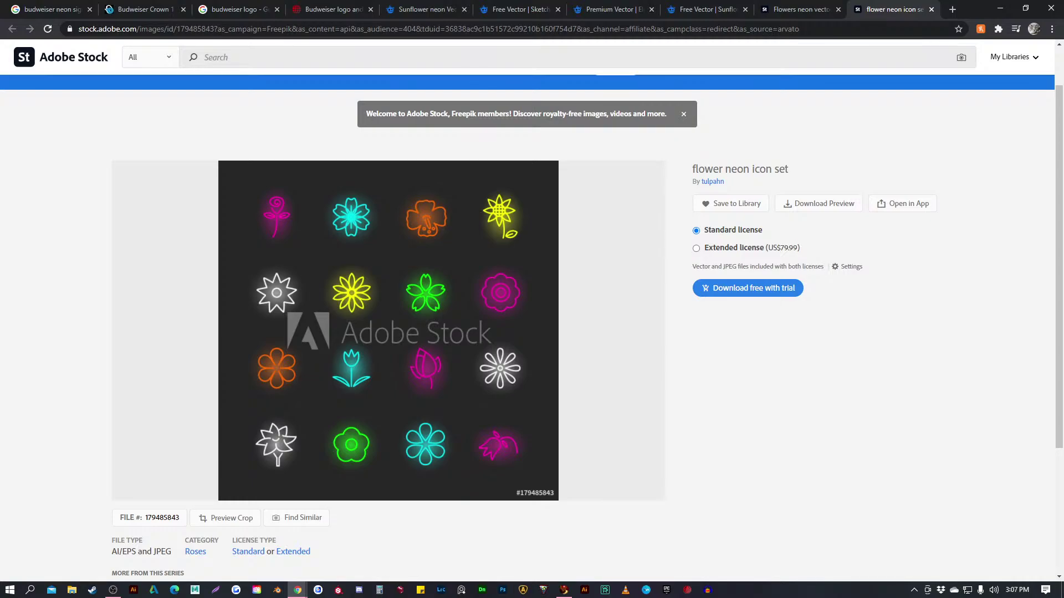
# Open toxxicrhiannyr.com in a new tab, skim its home page, and go to the Logo gallery
pyautogui.hotkey('ctrl', 't')
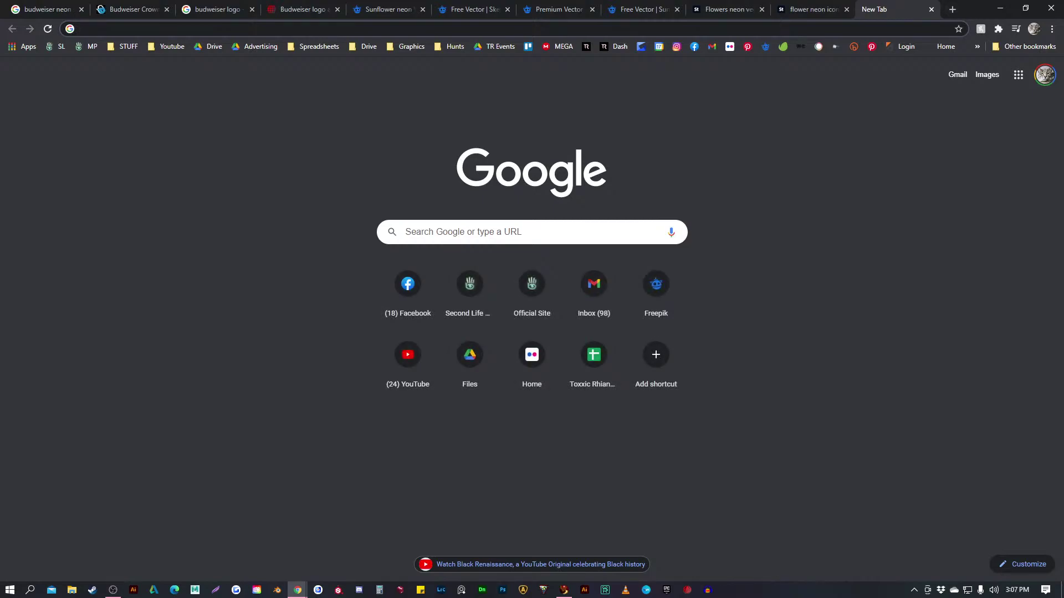
pyautogui.write('toxxicrhiannyr.com')
pyautogui.press('Return')
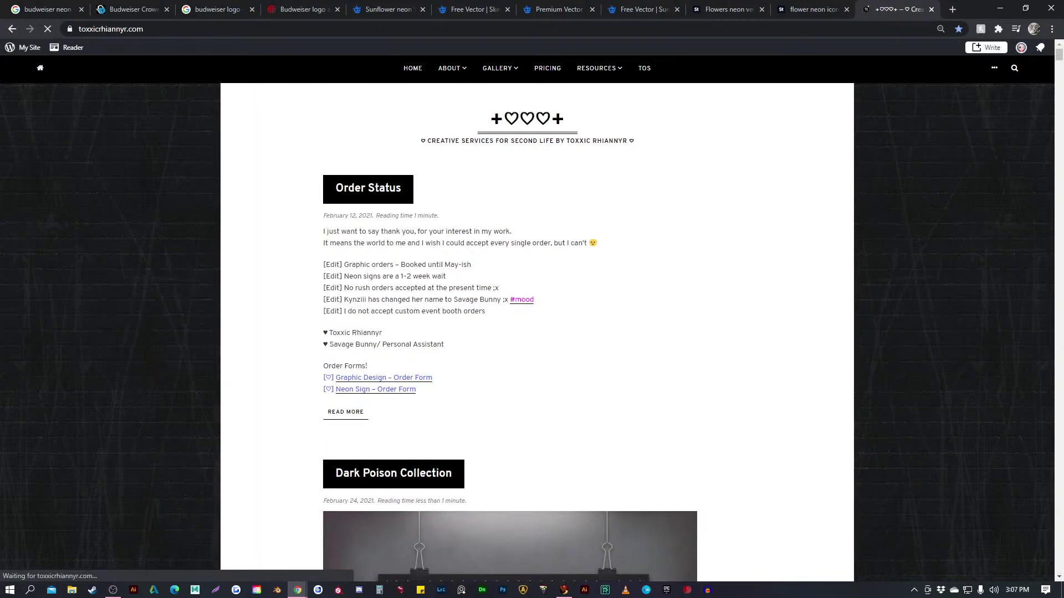
pyautogui.scroll(-15, 530, 46)
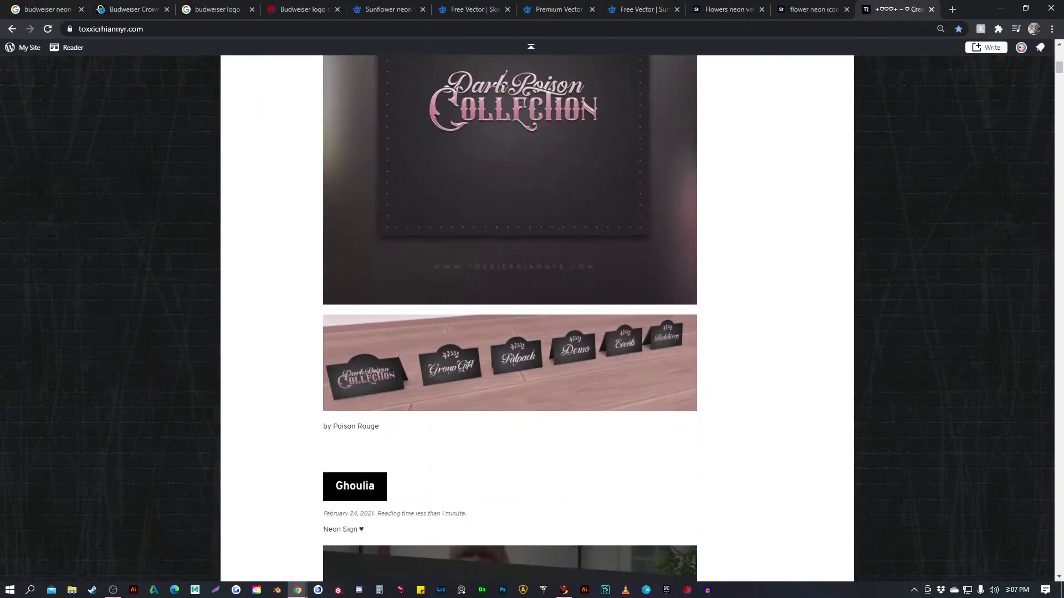
pyautogui.scroll(15, 530, 46)
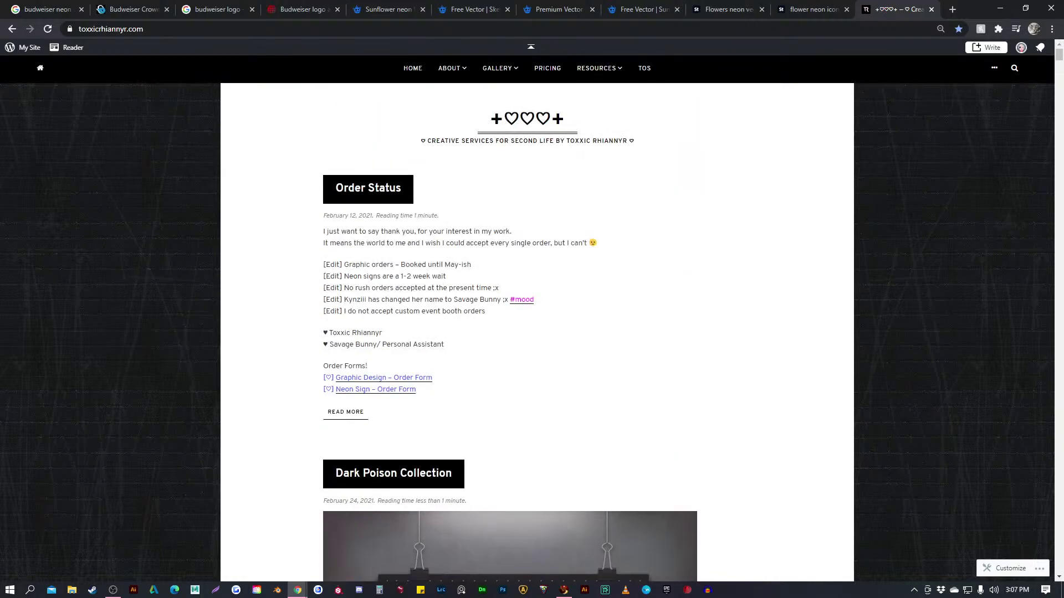
pyautogui.moveTo(498, 69)
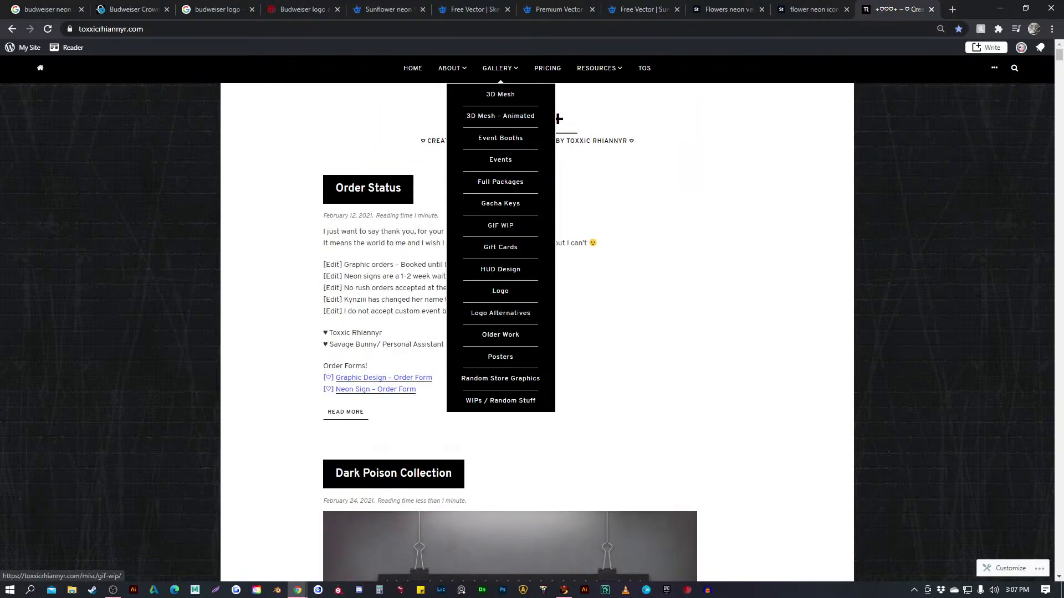
pyautogui.click(500, 292)
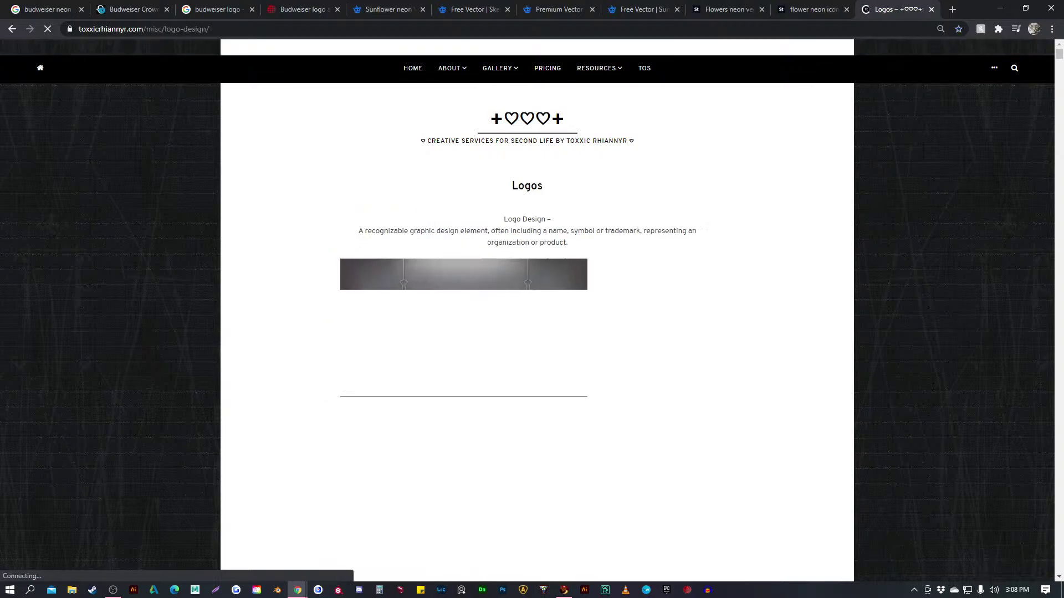
# Find the Apple Blossom neon logo in the gallery, view it enlarged, and return to the flower neon icon set
pyautogui.scroll(-3, 527, 332)
pyautogui.scroll(-10, 527, 319)
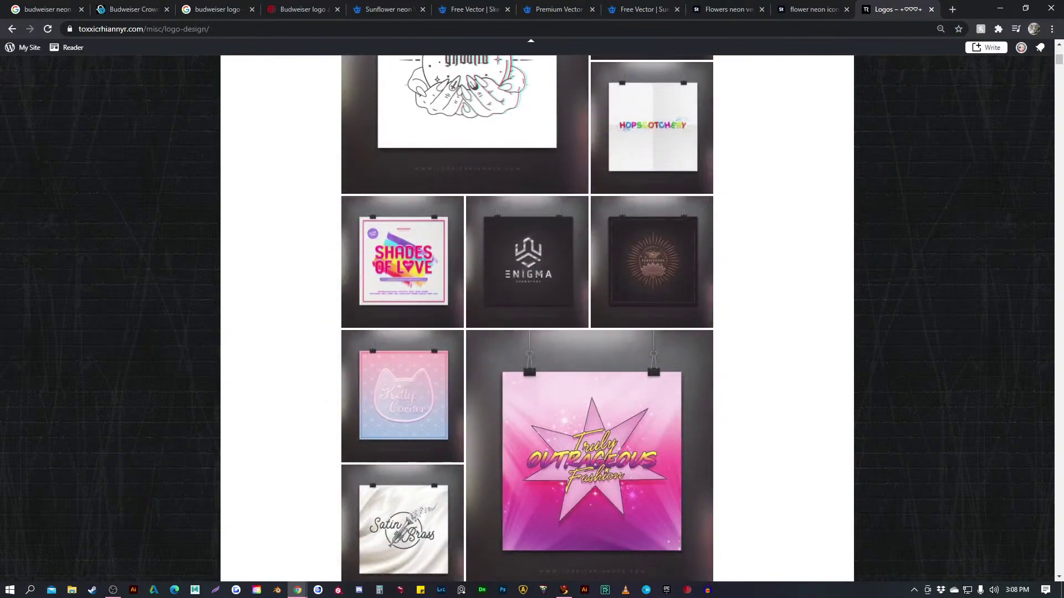
pyautogui.scroll(-5, 527, 318)
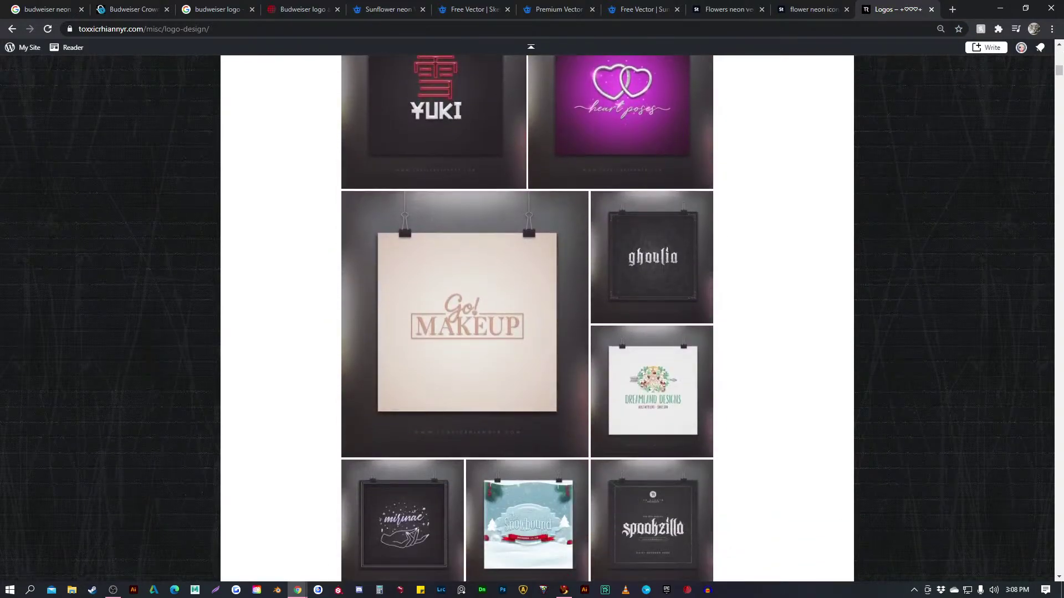
pyautogui.scroll(-9, 527, 319)
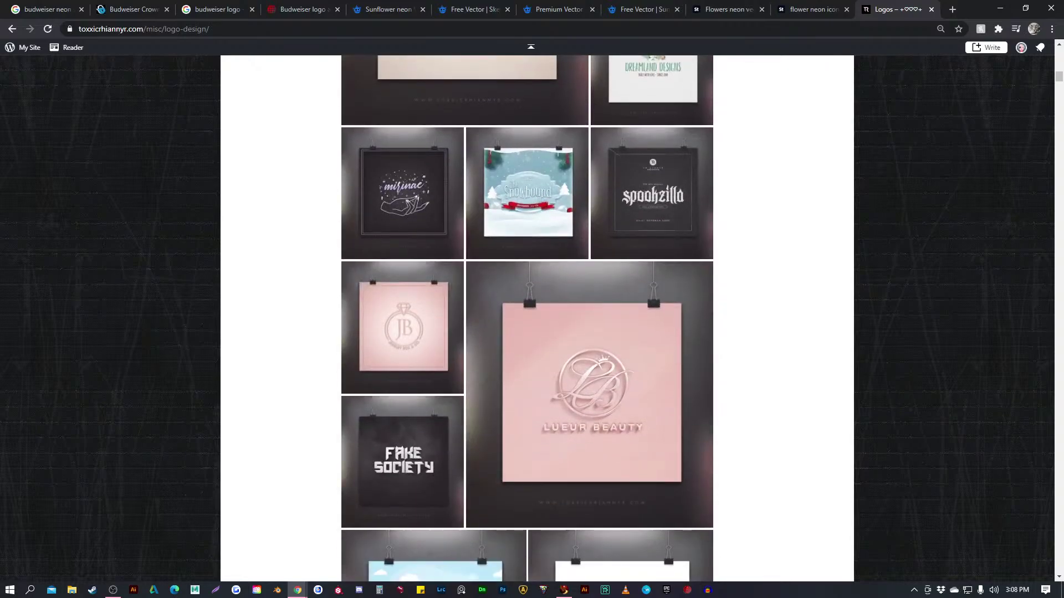
pyautogui.scroll(-10, 527, 319)
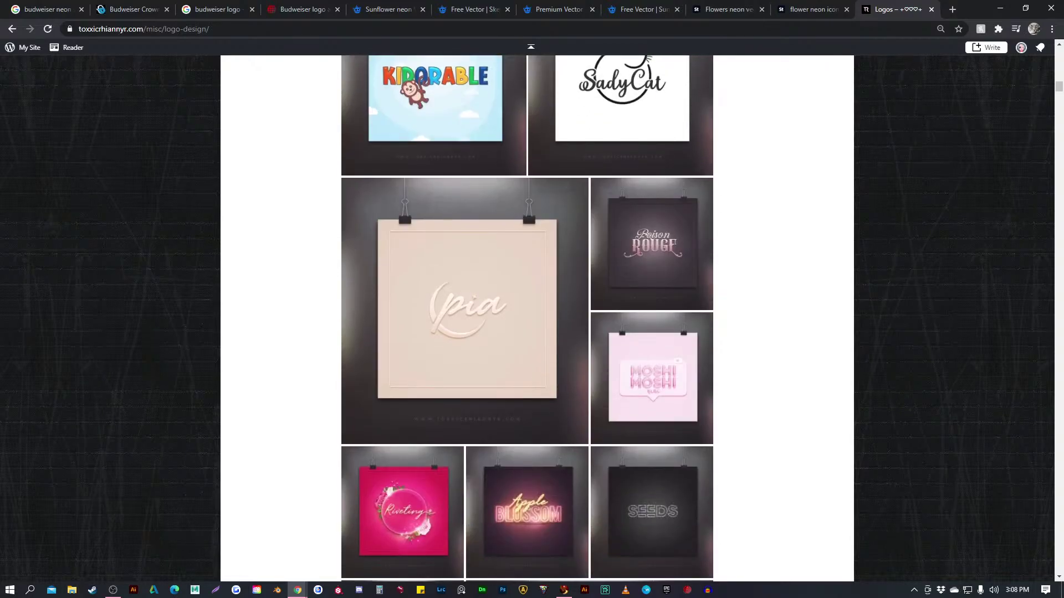
pyautogui.scroll(-2, 527, 319)
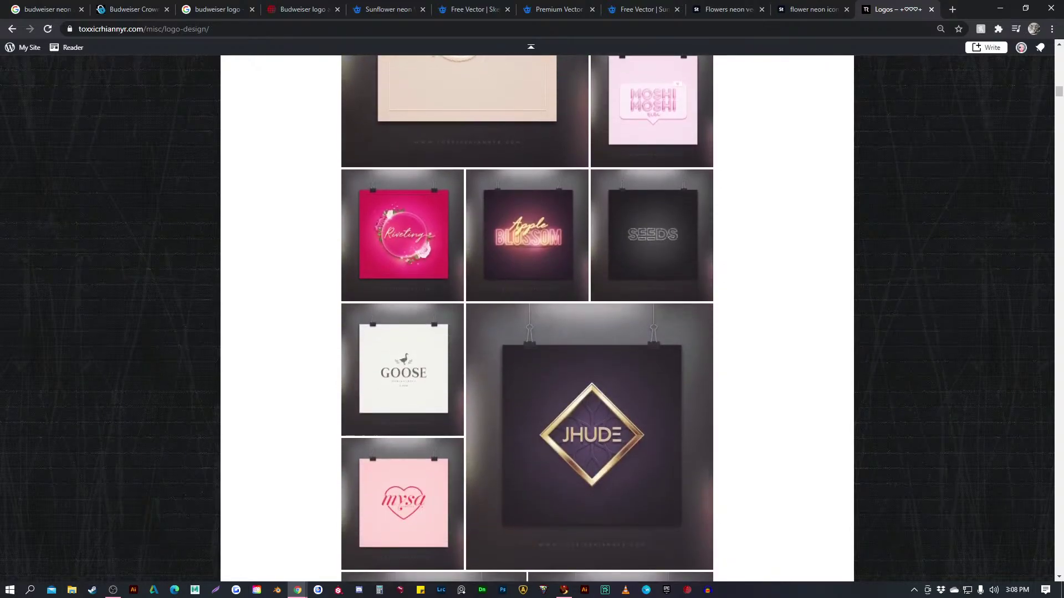
pyautogui.click(527, 238)
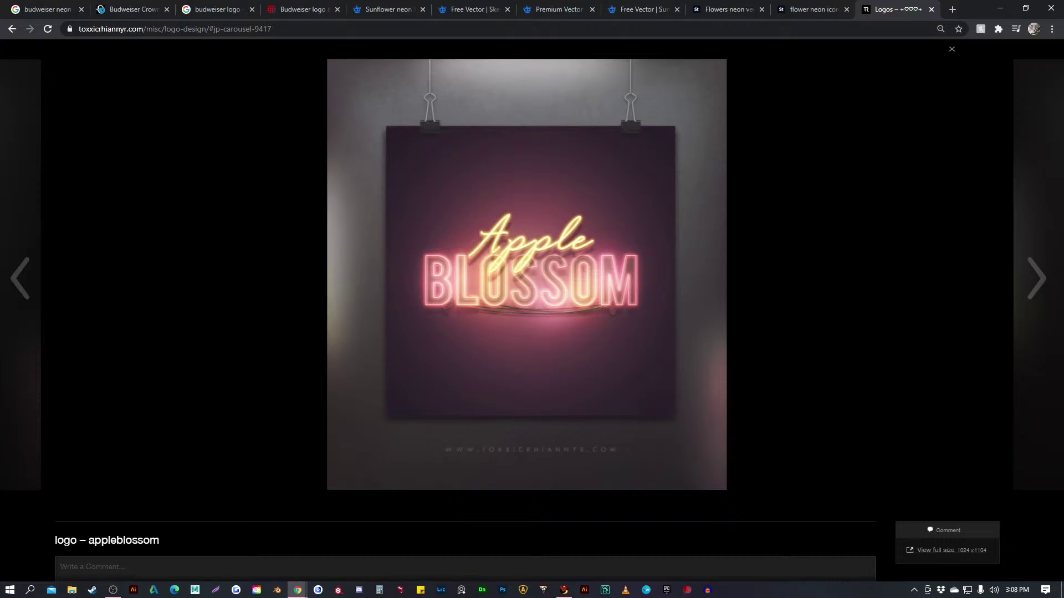
pyautogui.hotkey('ctrl', 'shift', 'Tab')
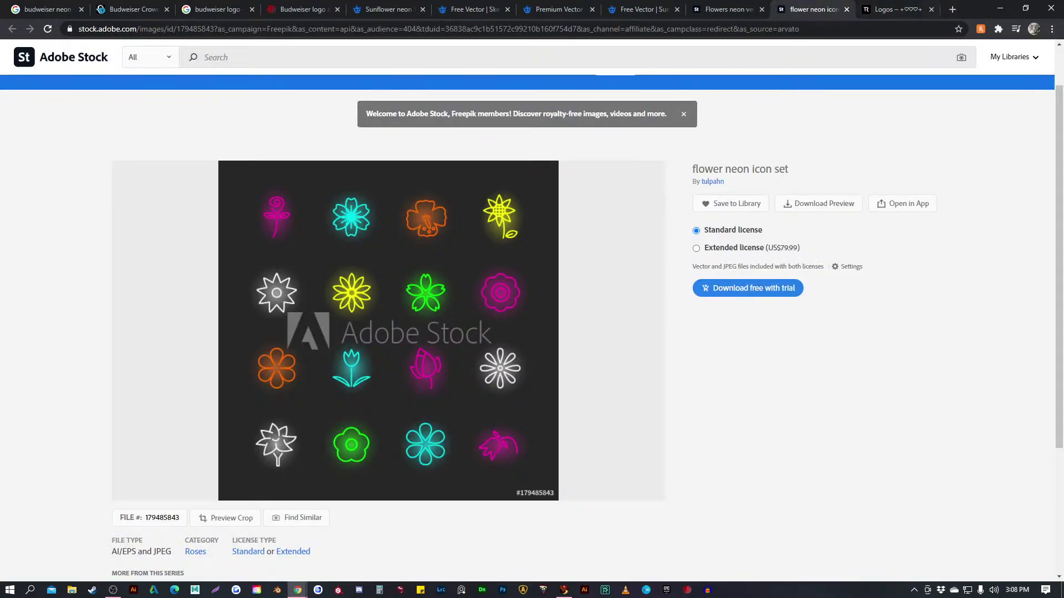
# Open toxxicrhiannyr.com in a new tab and go to the 3D Mesh – Animated gallery
pyautogui.hotkey('ctrl', 't')
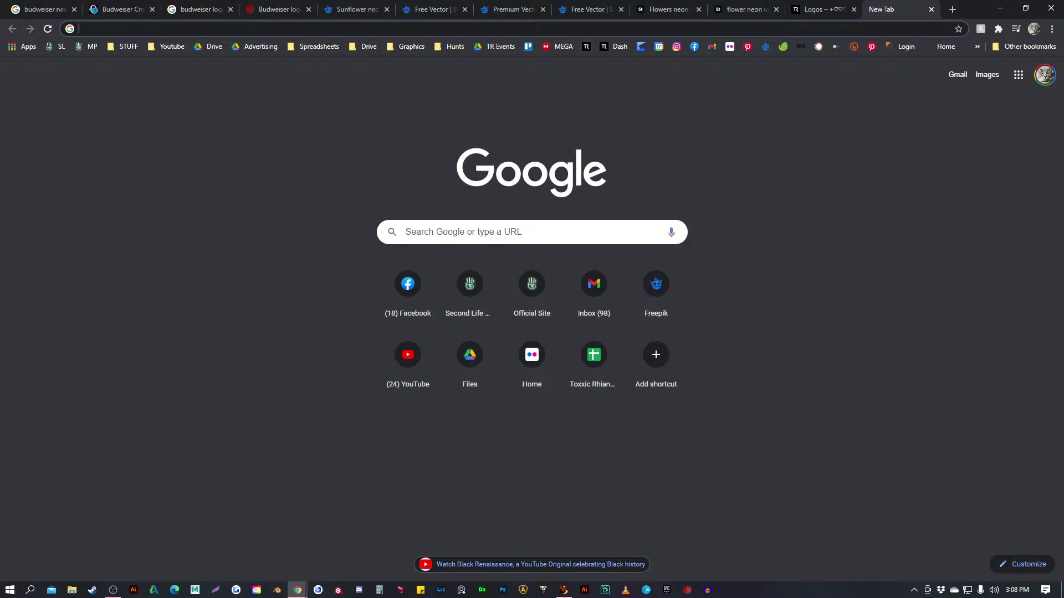
pyautogui.write('toxxicrhiannyr.com')
pyautogui.press('Return')
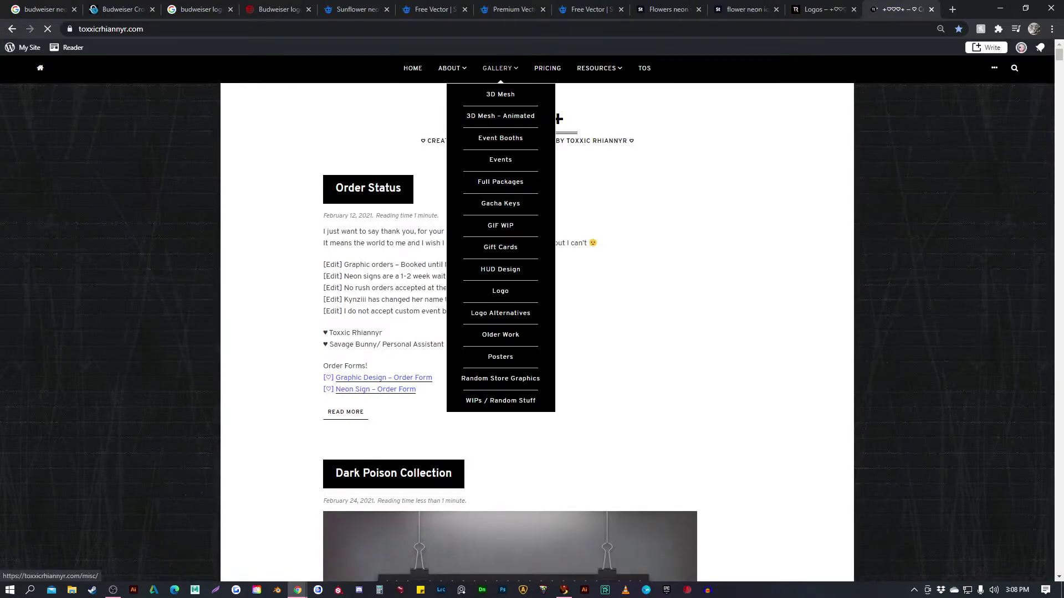
pyautogui.click(501, 116)
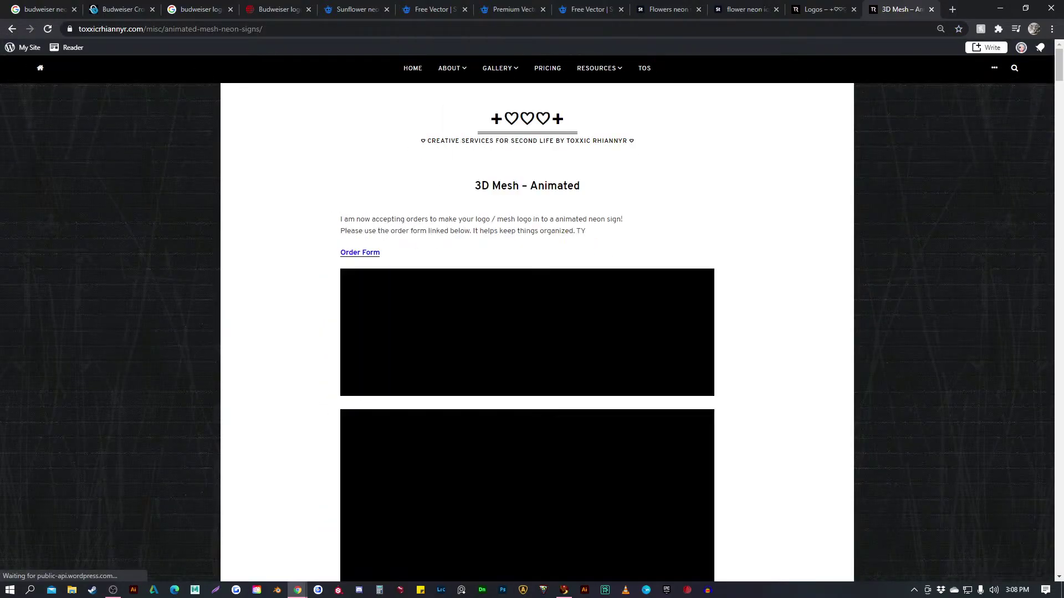
# Skim the animated neon sign videos and find the Apple Blossom sign
pyautogui.scroll(-10, 531, 46)
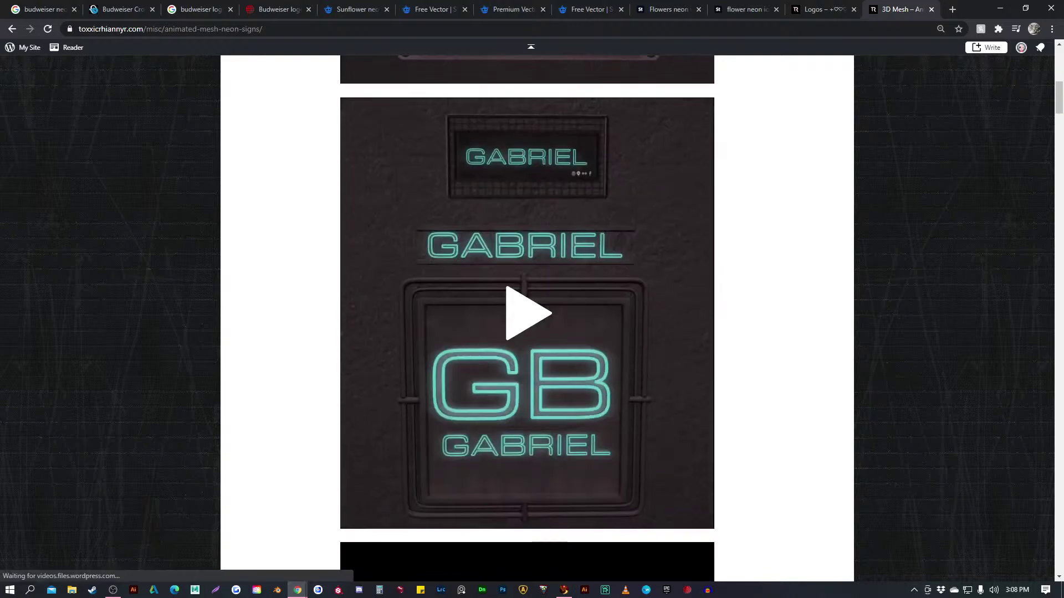
pyautogui.scroll(-20, 699, 539)
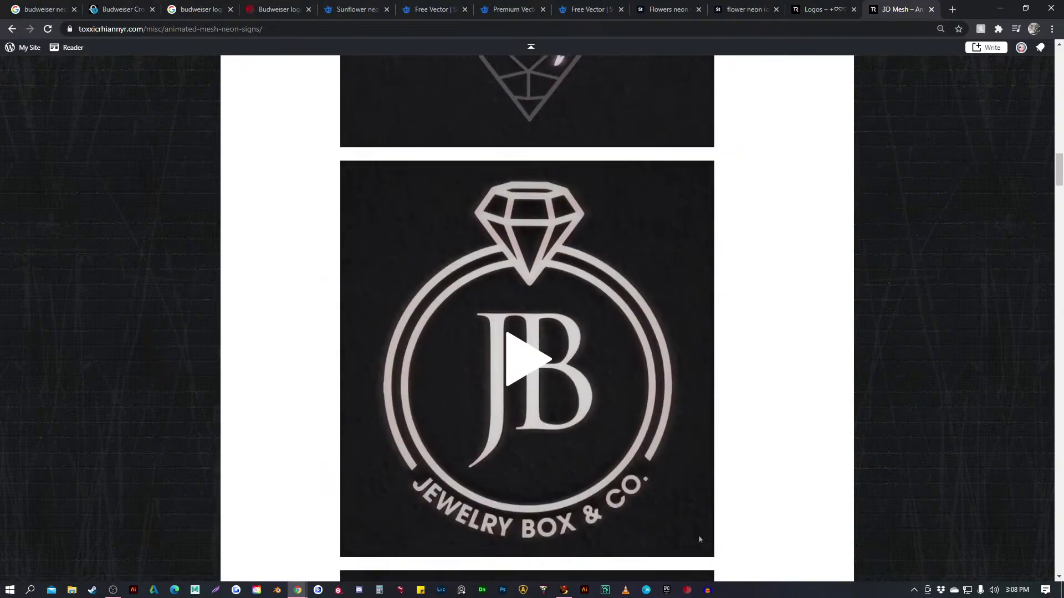
pyautogui.scroll(-20, 699, 538)
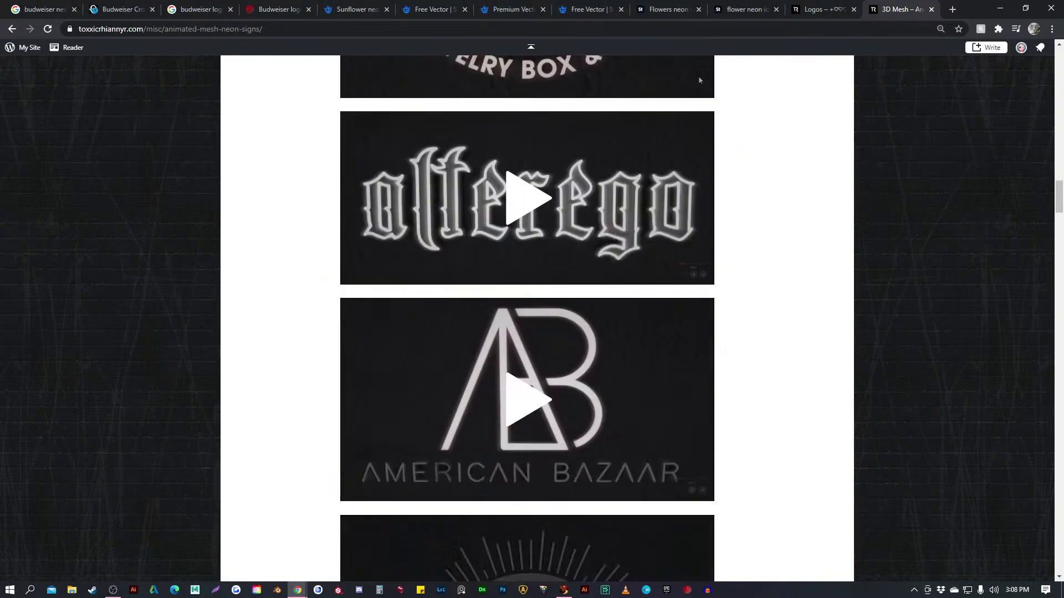
pyautogui.scroll(-20, 699, 539)
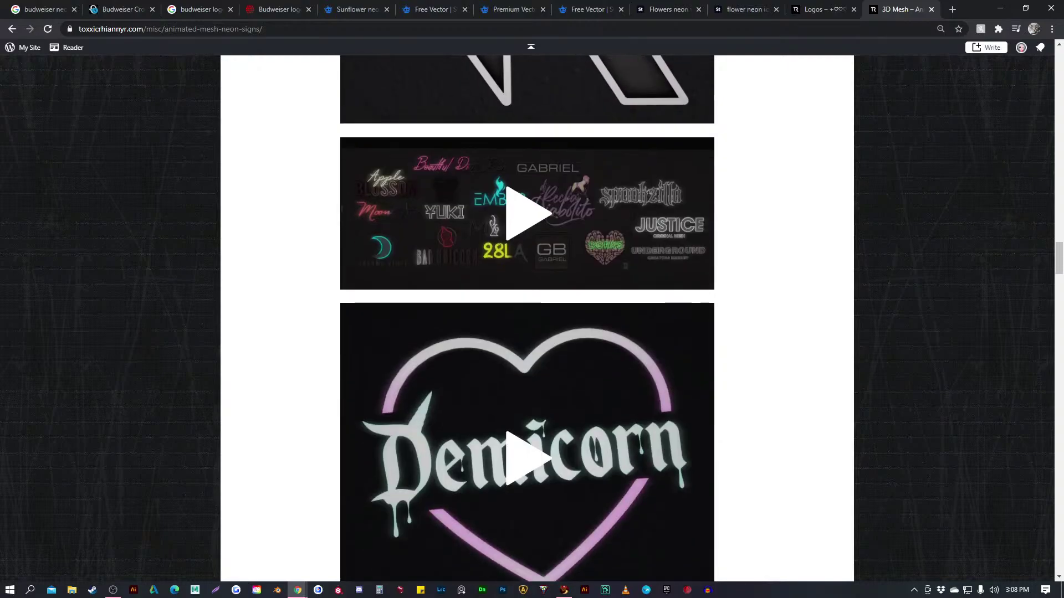
pyautogui.scroll(-7, 699, 539)
pyautogui.scroll(5, 699, 538)
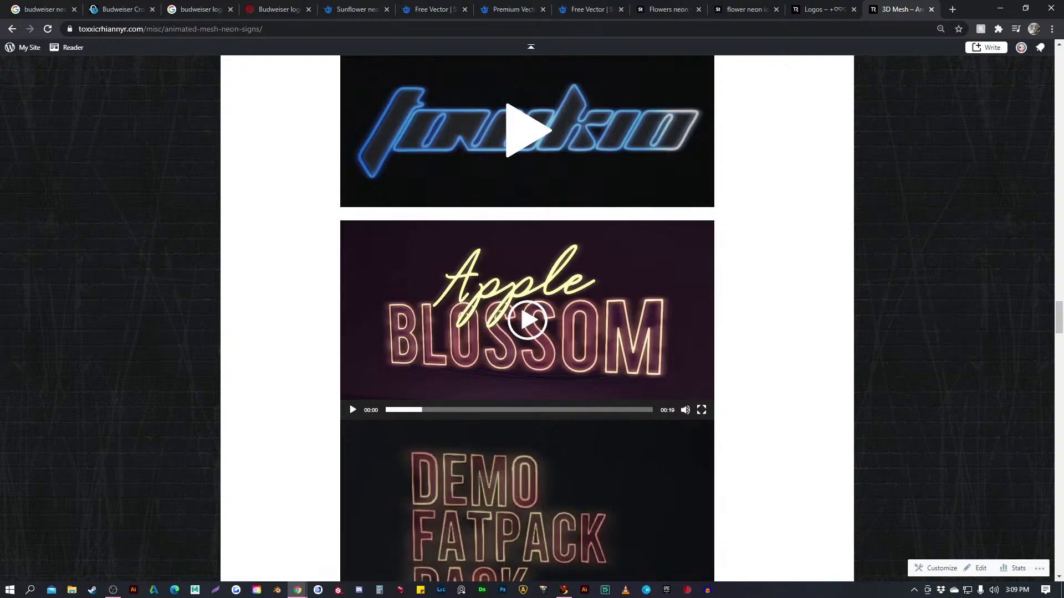
# Compare the enlarged Apple Blossom logo with the "flower neon icon set" and the "Flowers neon vector icons" on Adobe Stock
pyautogui.click(823, 9)
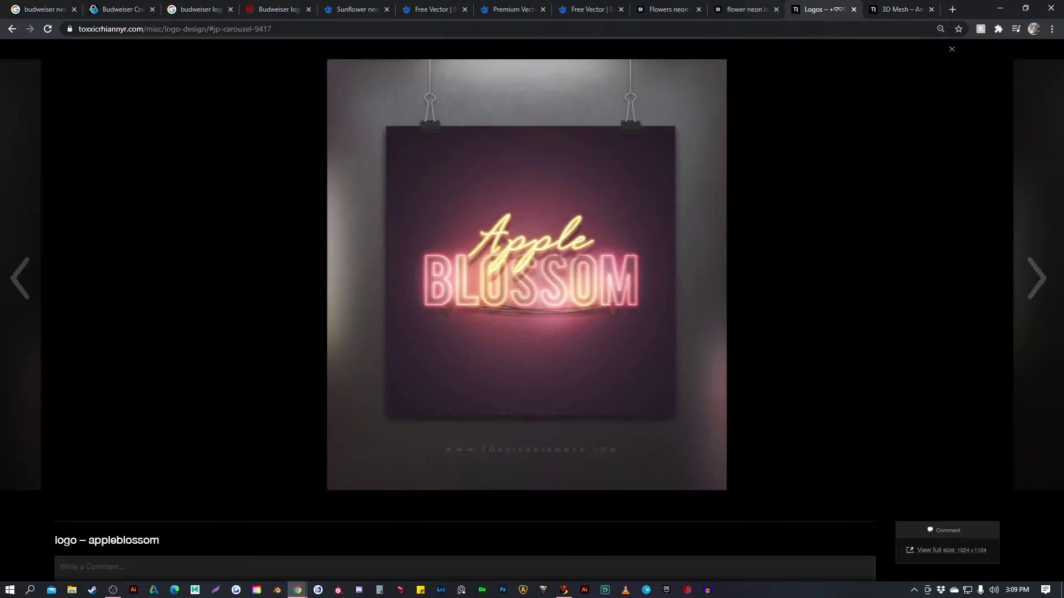
pyautogui.click(741, 9)
pyautogui.click(665, 9)
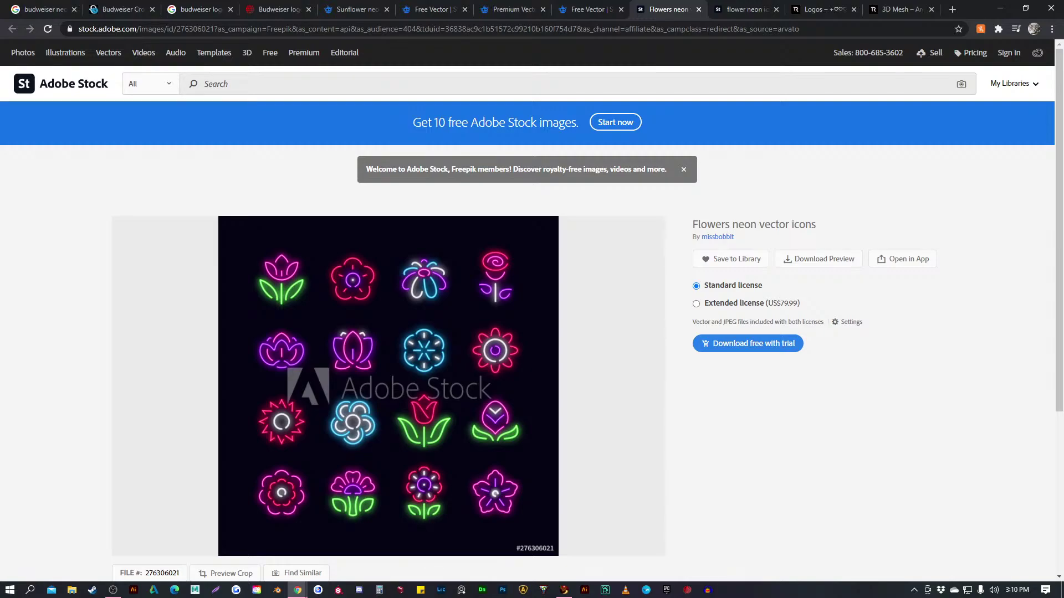
pyautogui.hotkey('ctrl', 'Tab')
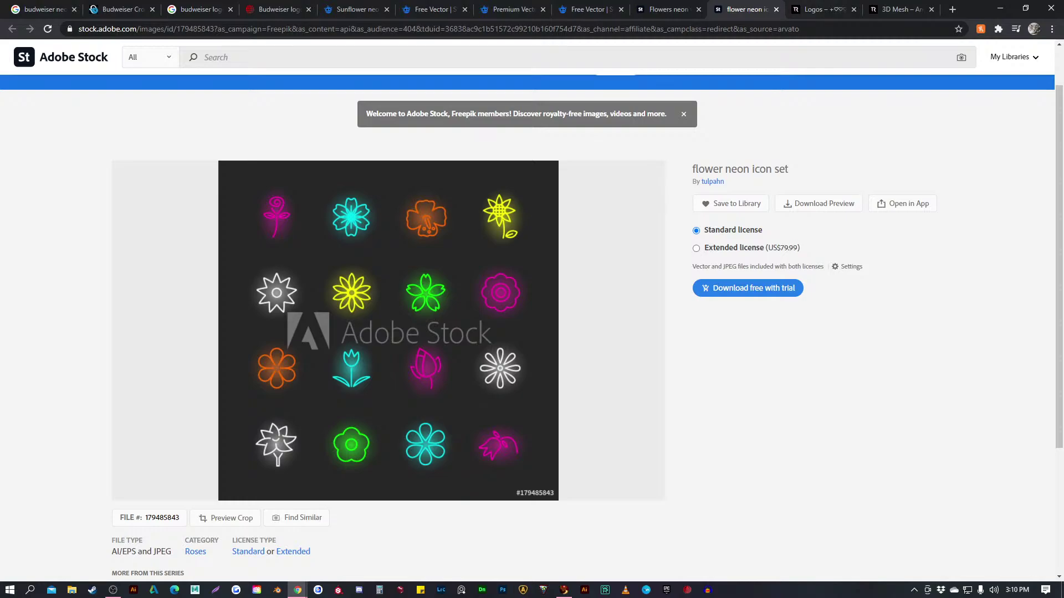
pyautogui.hotkey('ctrl', 'Tab')
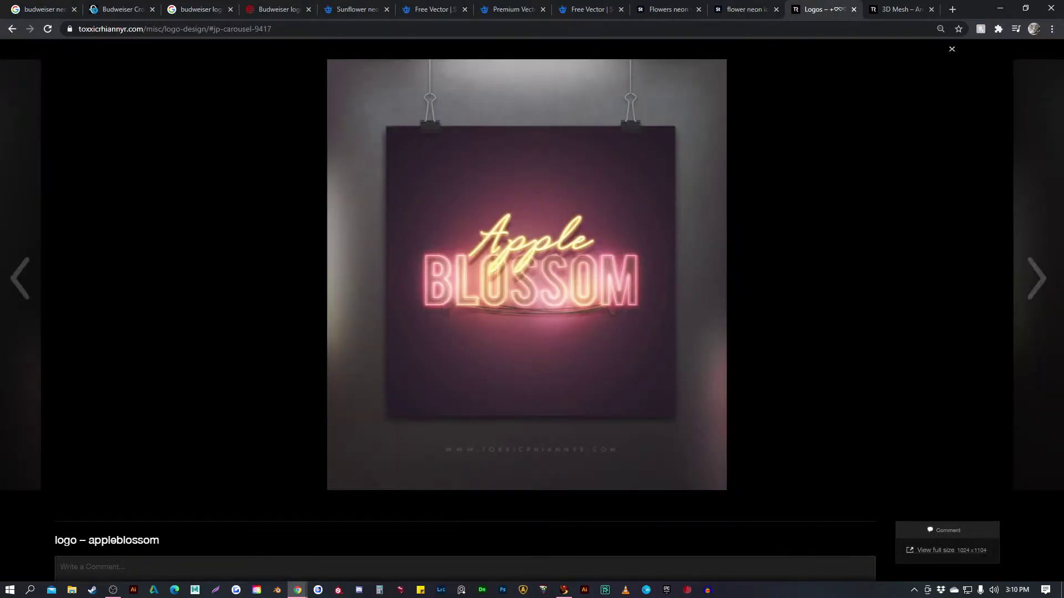
# Find the Bricolage logo with succulent artwork in the Logo gallery, view it enlarged, and return to the gallery
pyautogui.press('Escape')
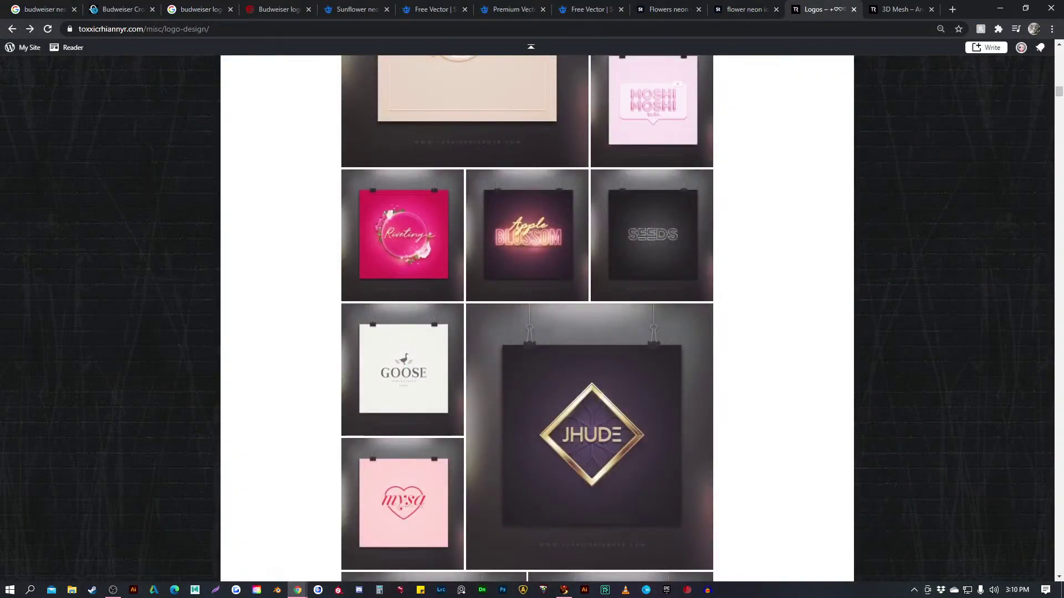
pyautogui.scroll(-7, 527, 319)
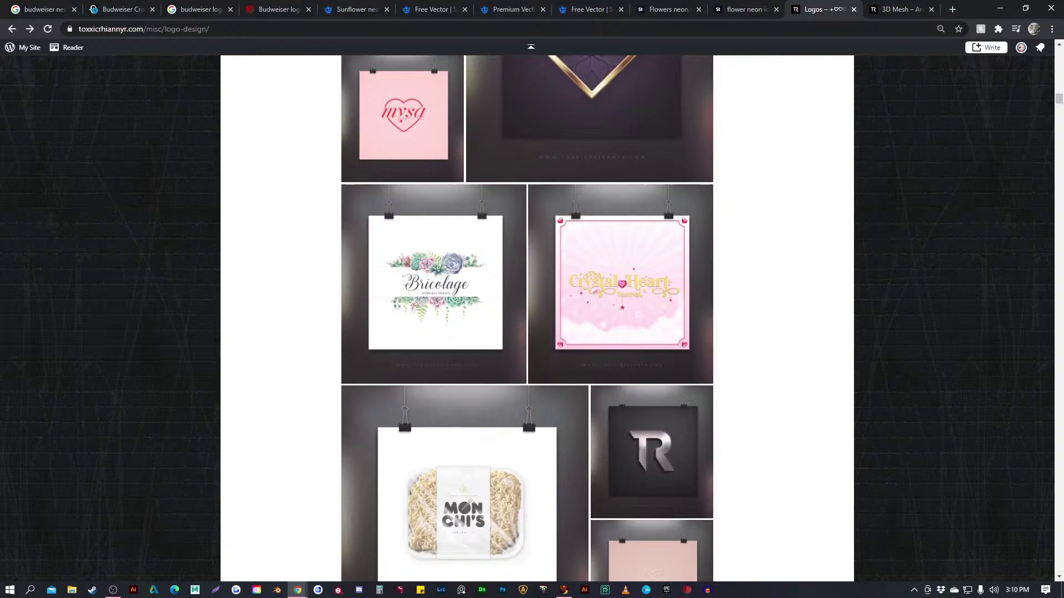
pyautogui.click(435, 282)
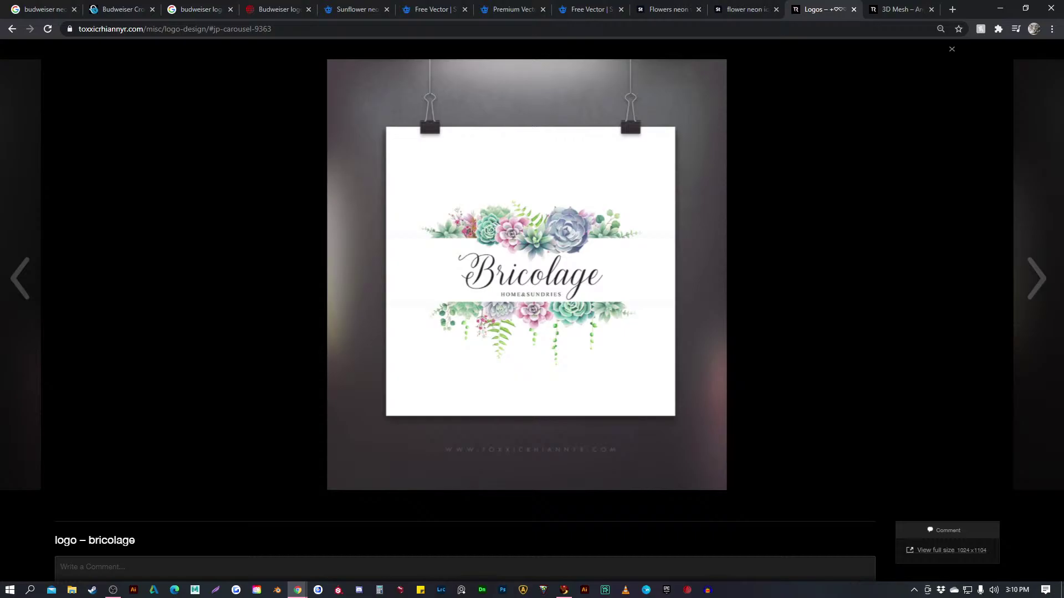
pyautogui.press('Escape')
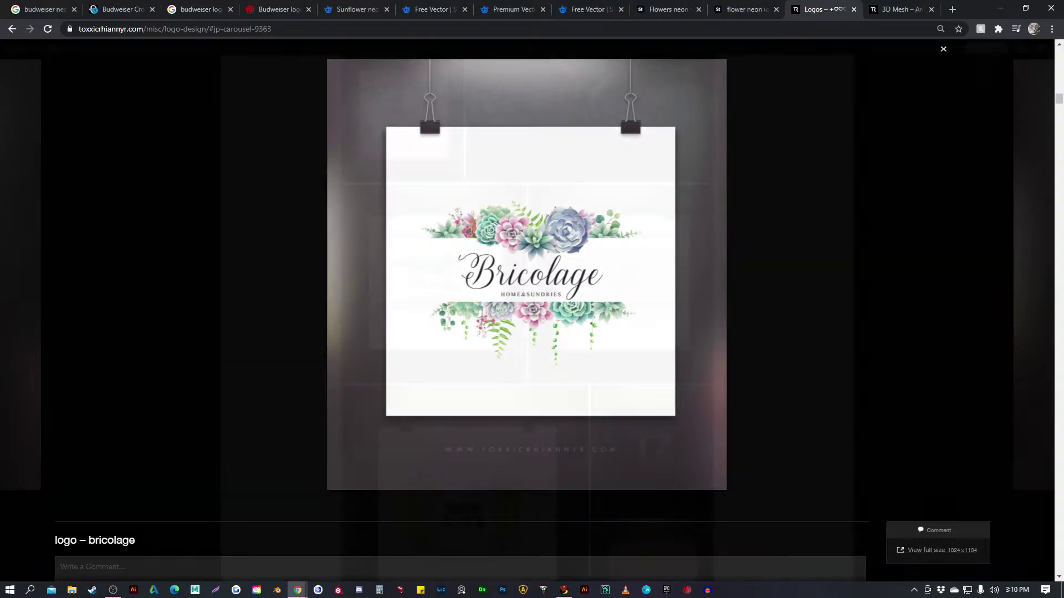
# Browse further through the Logo gallery to the Snips & Snails logo and view it enlarged
pyautogui.scroll(-3, 465, 344)
pyautogui.scroll(-3, 465, 344)
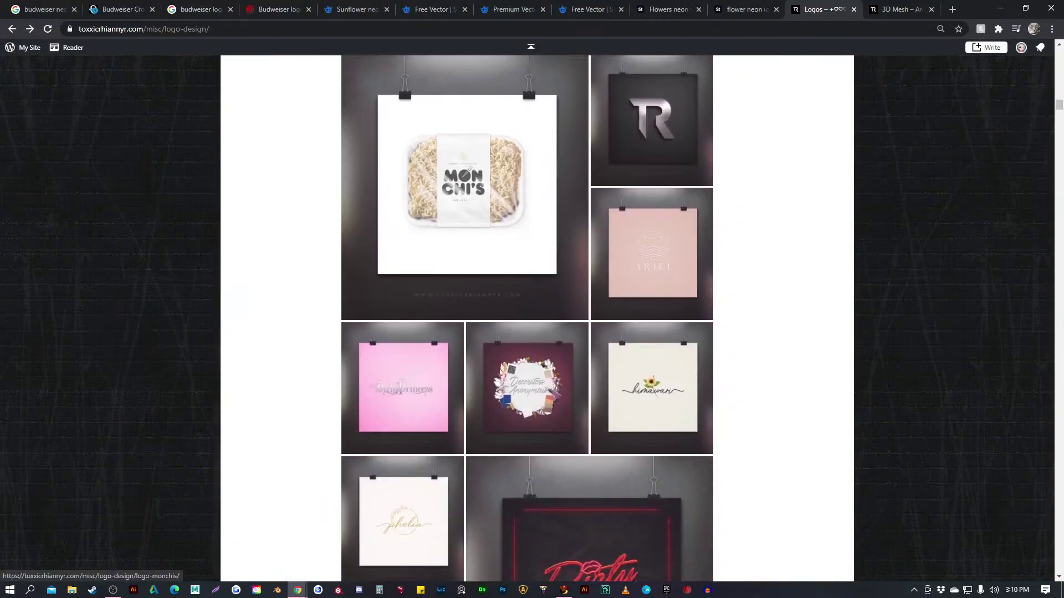
pyautogui.scroll(-7, 465, 343)
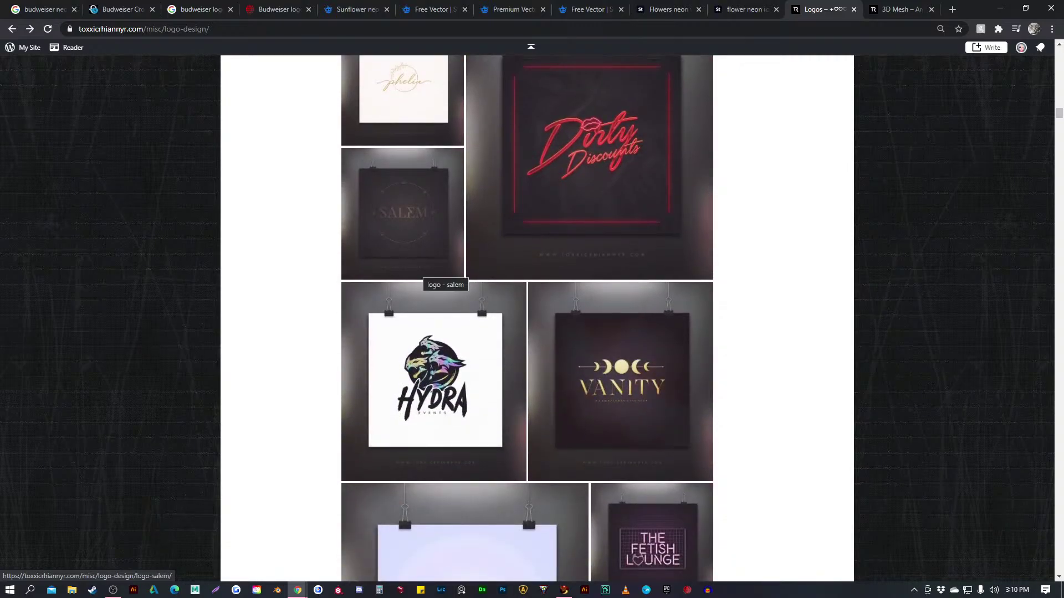
pyautogui.scroll(-3, 444, 271)
pyautogui.scroll(-4, 526, 319)
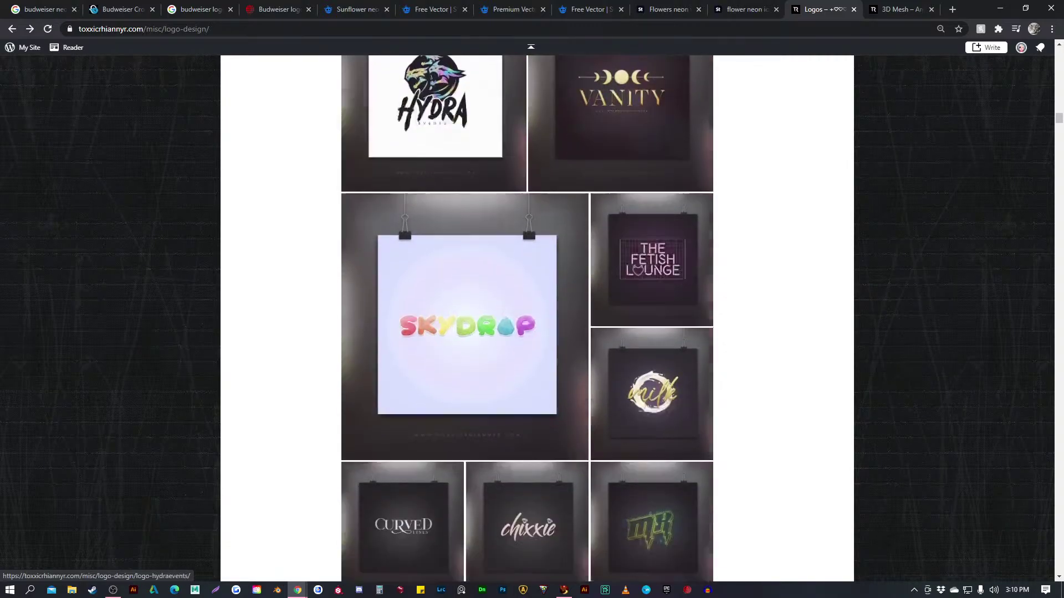
pyautogui.scroll(-4, 526, 319)
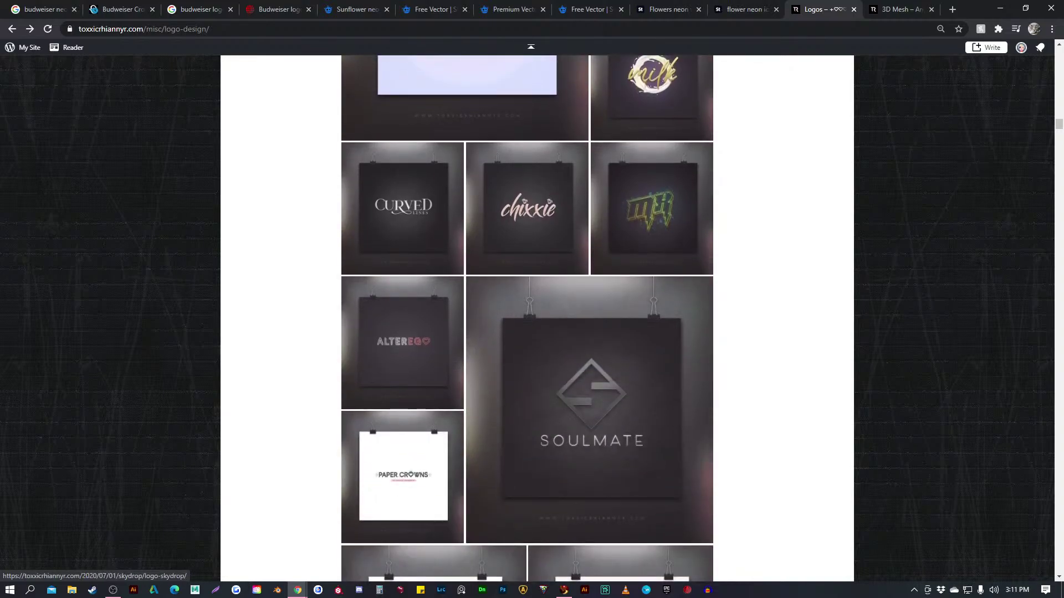
pyautogui.scroll(-6, 443, 319)
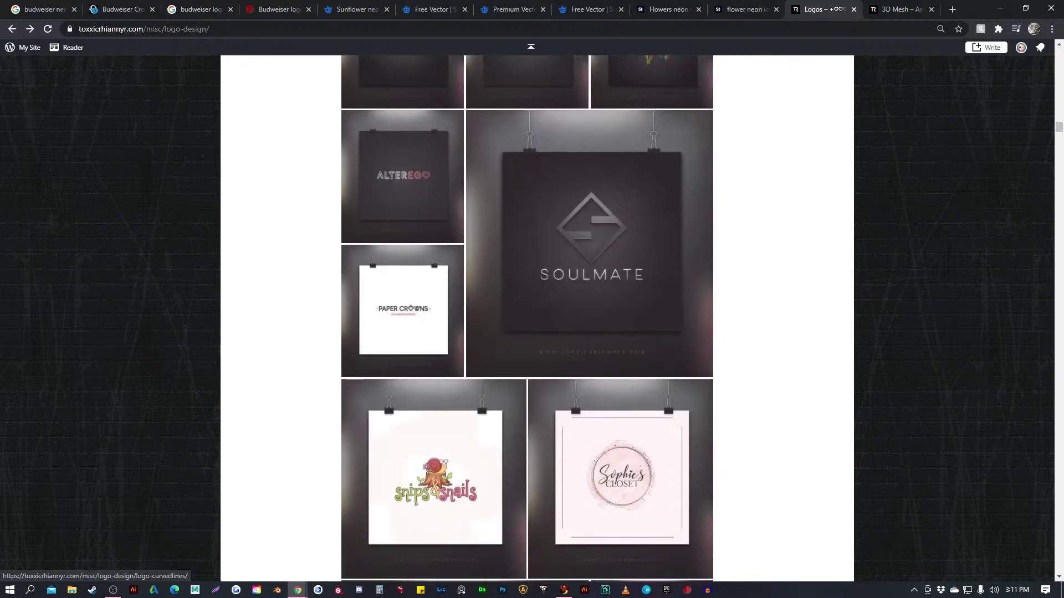
pyautogui.scroll(-2, 526, 319)
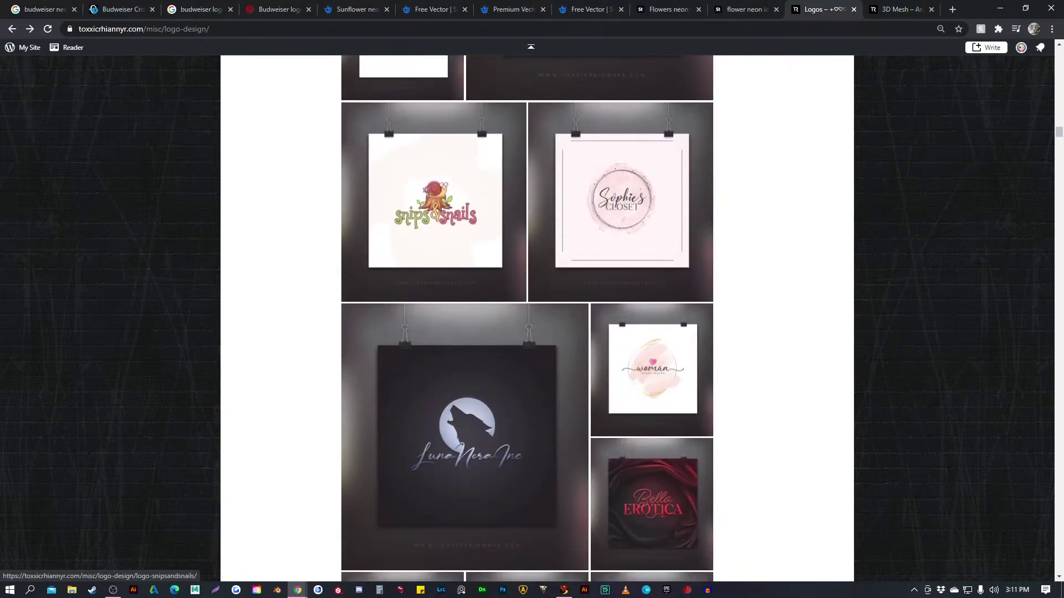
pyautogui.click(435, 208)
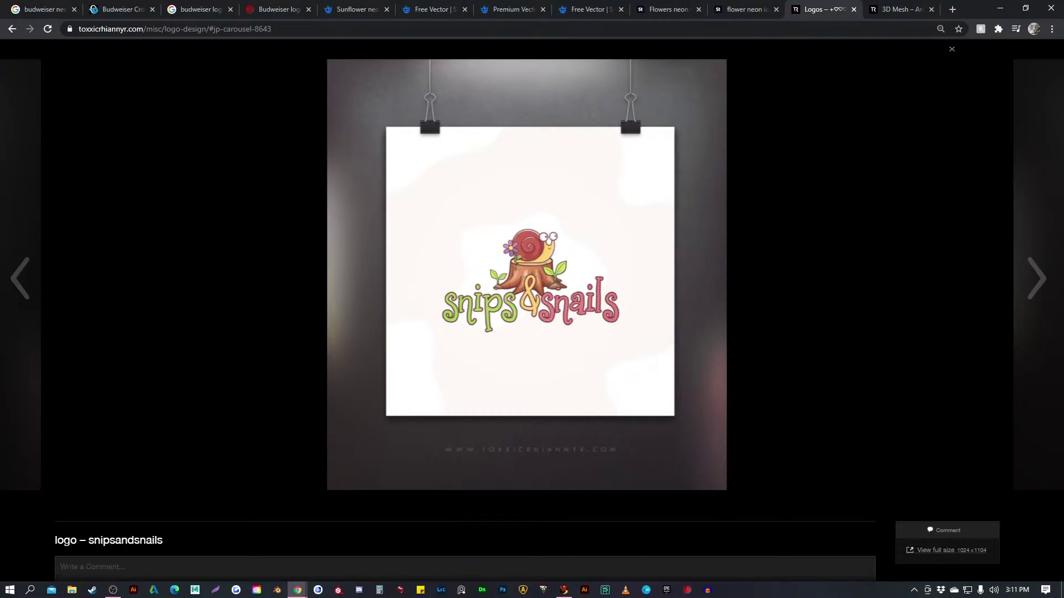
# Review the "flower neon icon set" again and return to the start of the 3D Mesh – Animated gallery
pyautogui.click(746, 8)
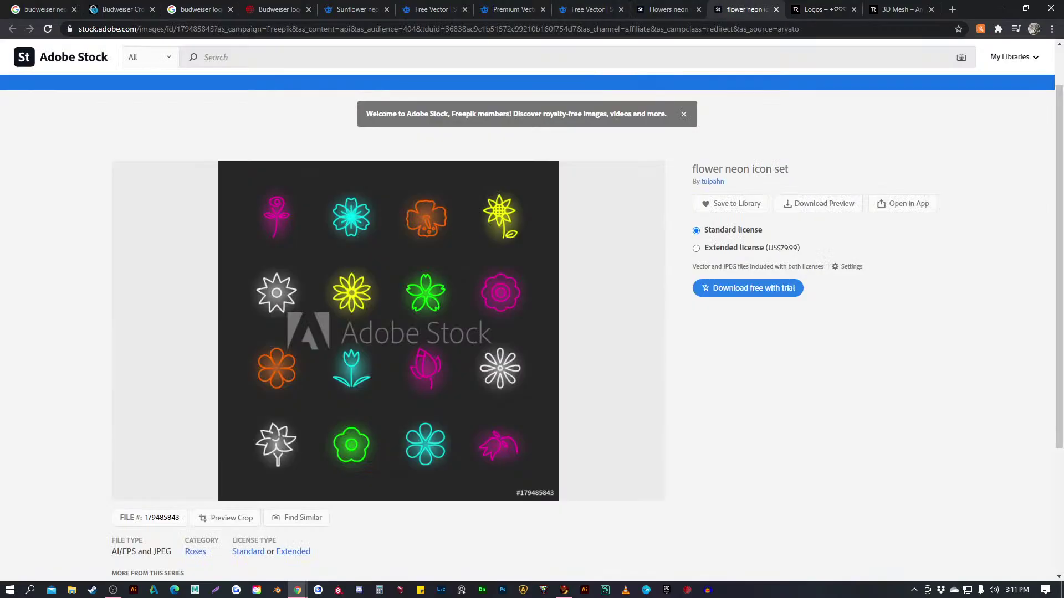
pyautogui.click(898, 9)
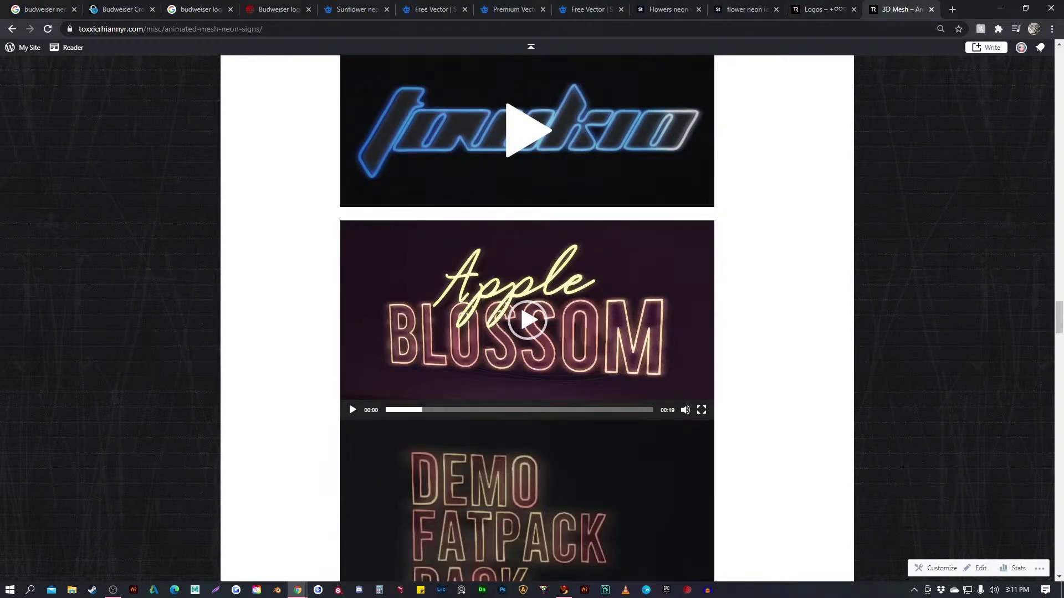
pyautogui.scroll(15, 527, 318)
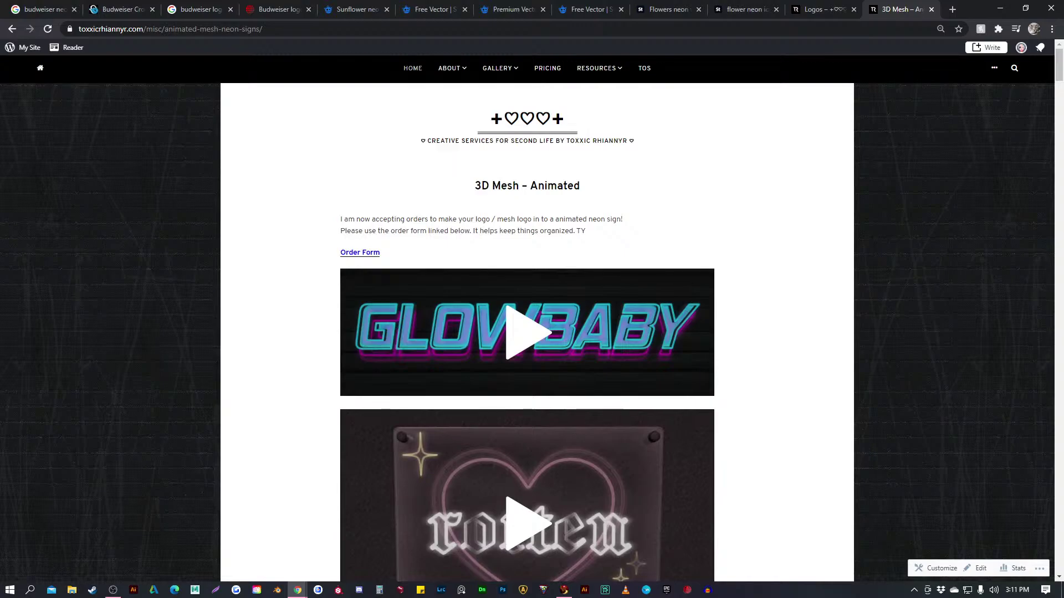
# Go to the site's home page and review the order status and recent neon sign posts down to "GlowBaby at WCF"
pyautogui.click(527, 118)
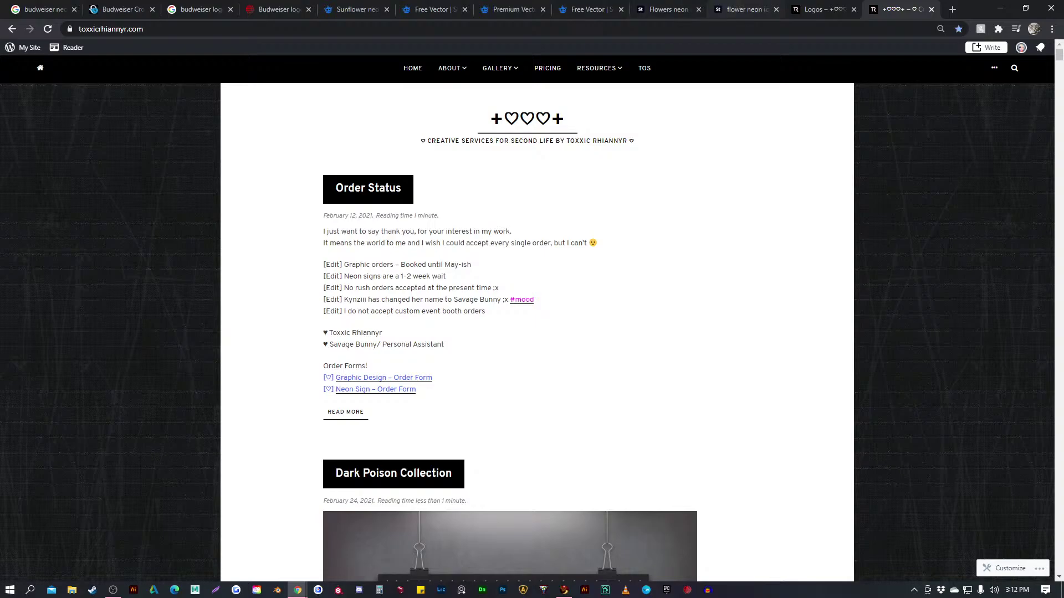
pyautogui.scroll(-7, 509, 319)
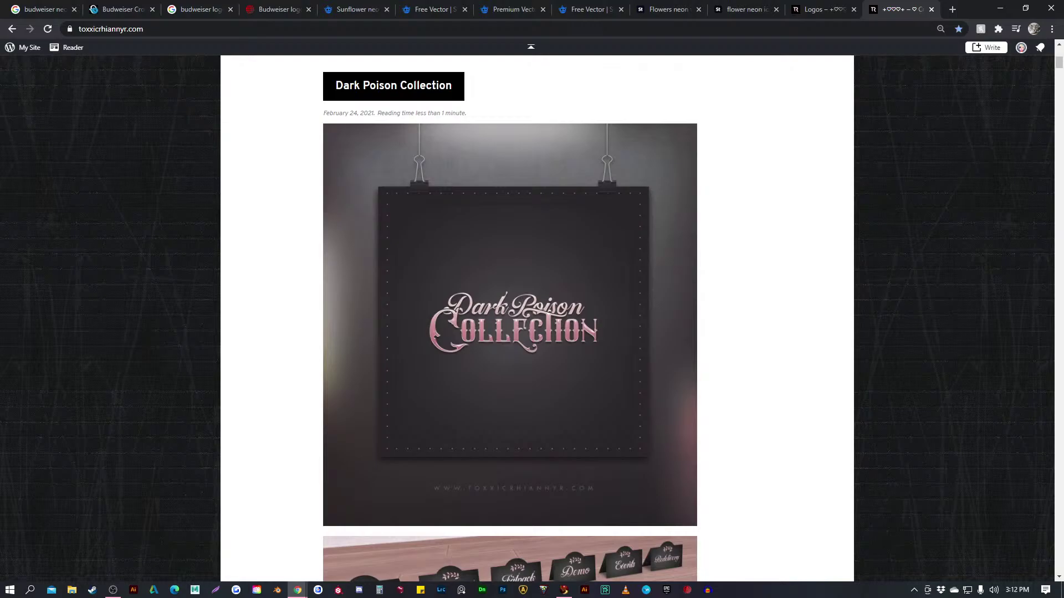
pyautogui.scroll(-7, 509, 318)
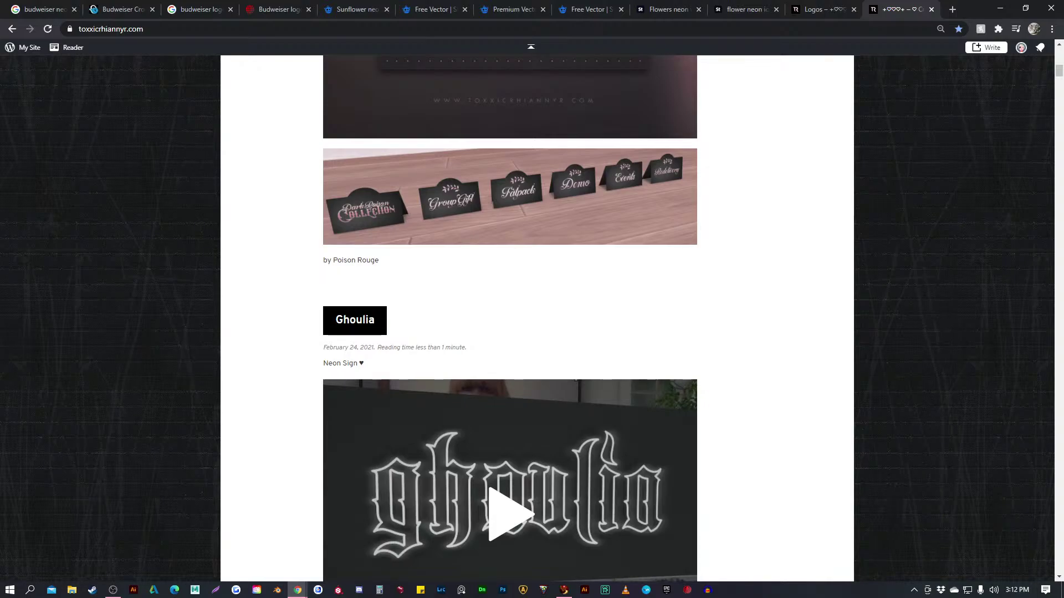
pyautogui.scroll(-3, 510, 319)
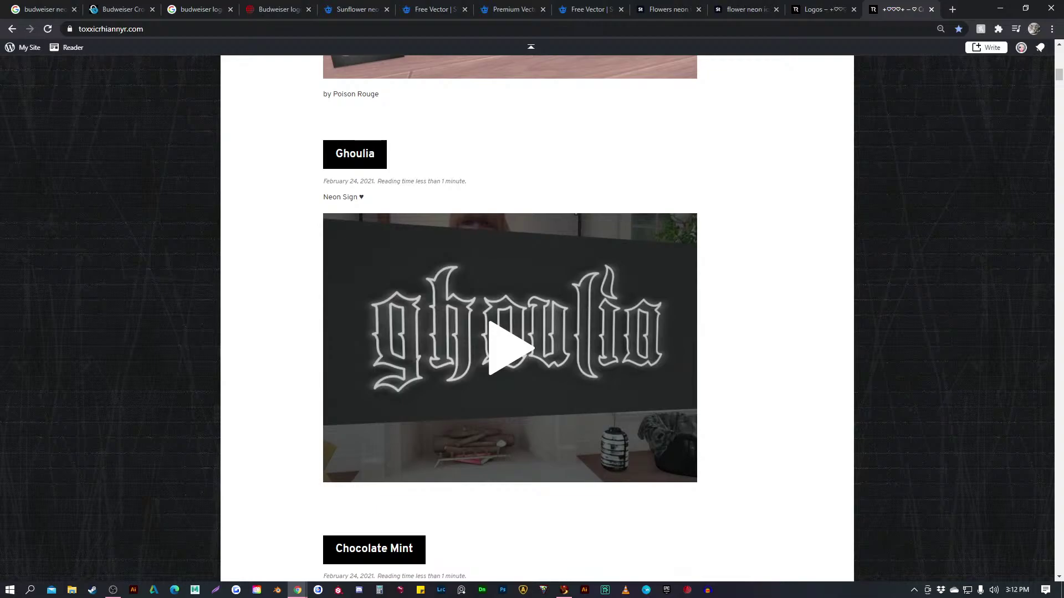
pyautogui.scroll(-5, 510, 319)
pyautogui.scroll(-2, 509, 318)
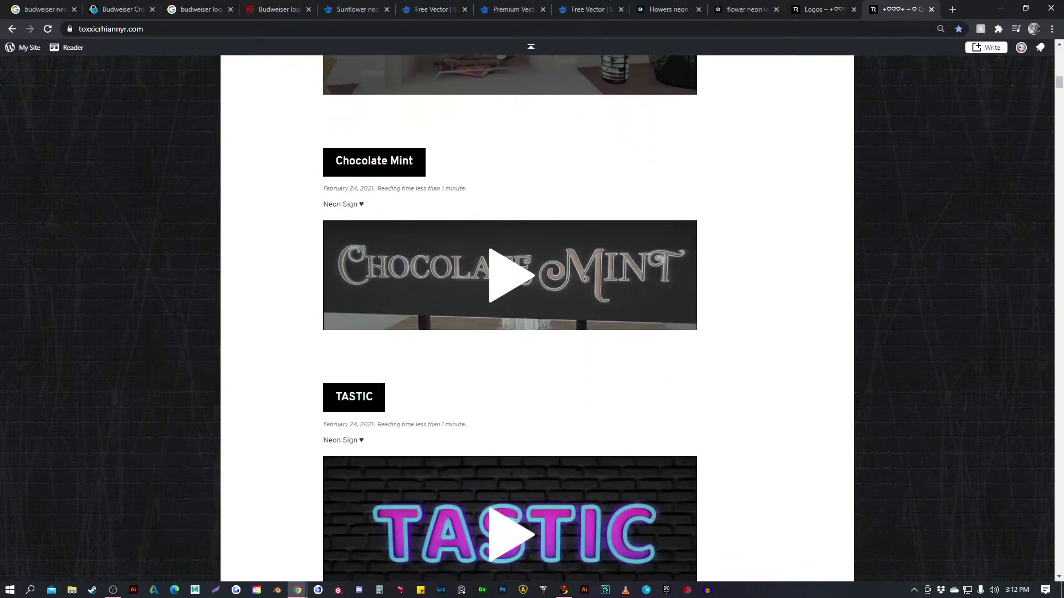
pyautogui.scroll(-2, 510, 319)
pyautogui.scroll(-2, 509, 319)
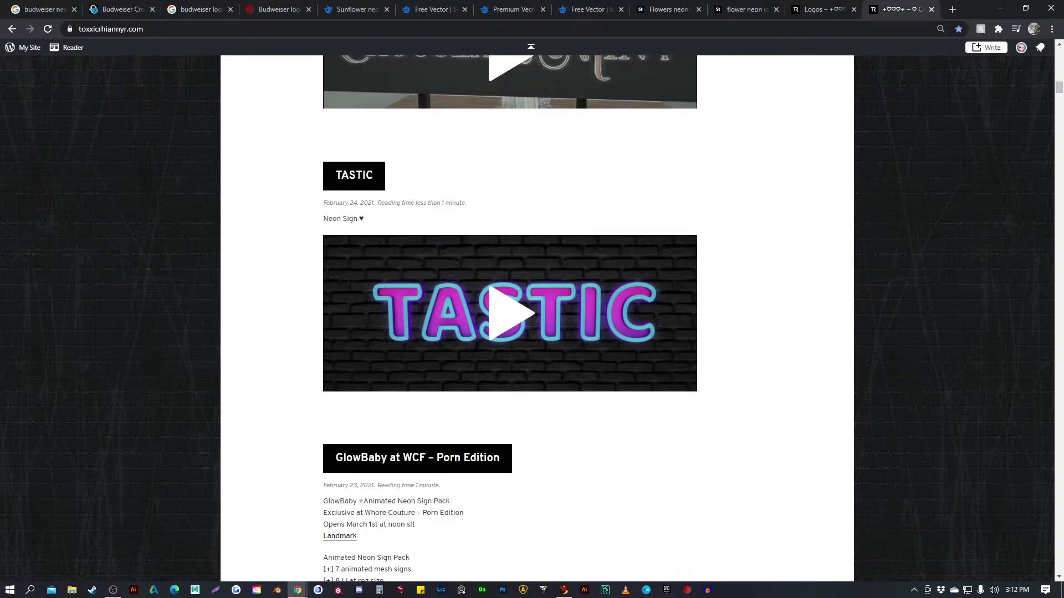
pyautogui.scroll(3, 509, 319)
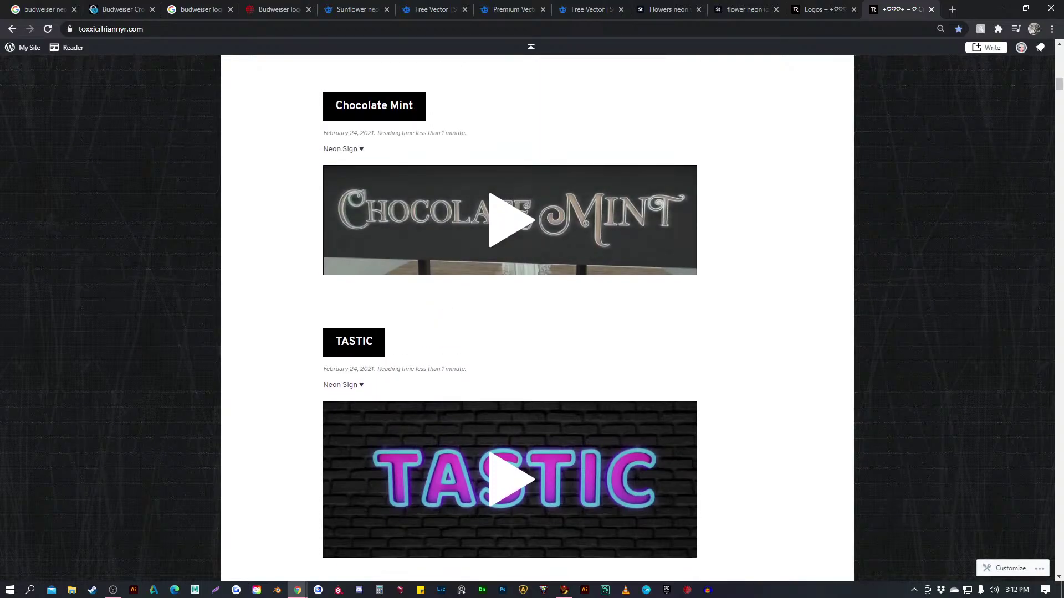
pyautogui.scroll(-2, 510, 319)
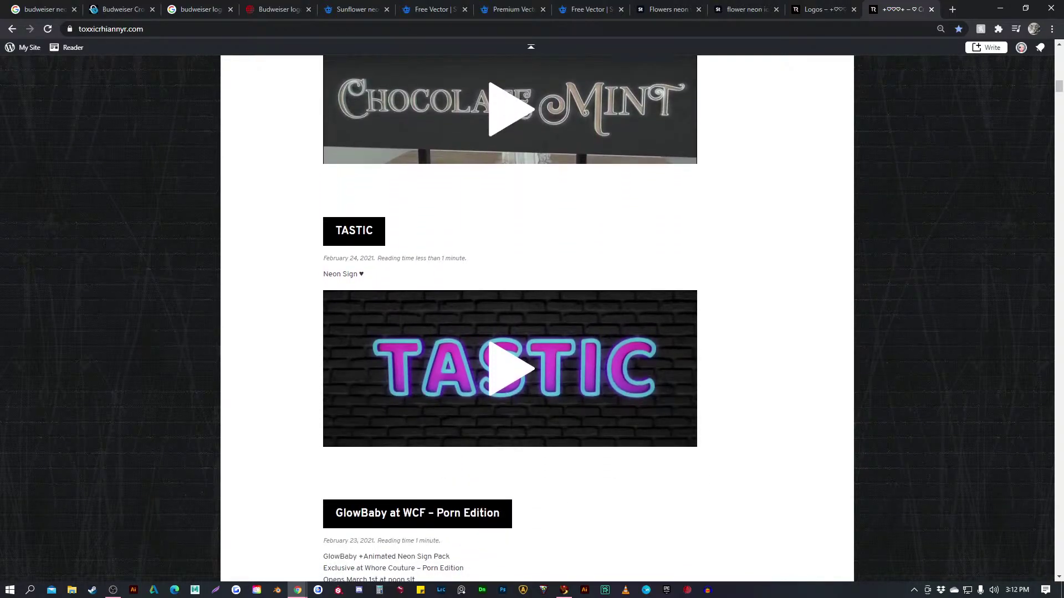
pyautogui.scroll(-8, 510, 318)
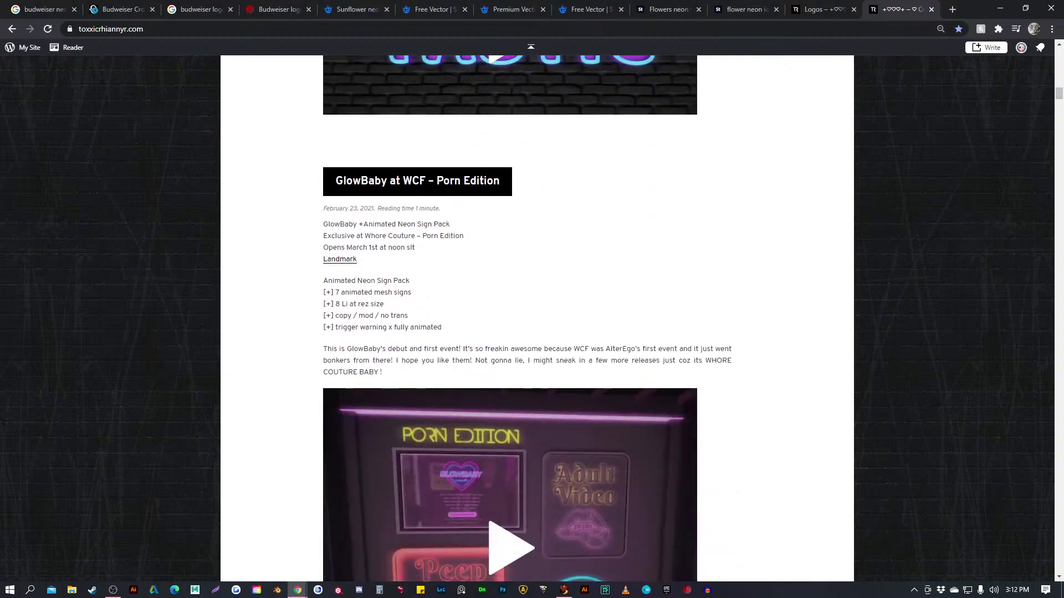
# Review the rest of the "GlowBaby at WCF" post and the "GlowBaby" branding post down to the vendor ad layout
pyautogui.scroll(-3, 695, 425)
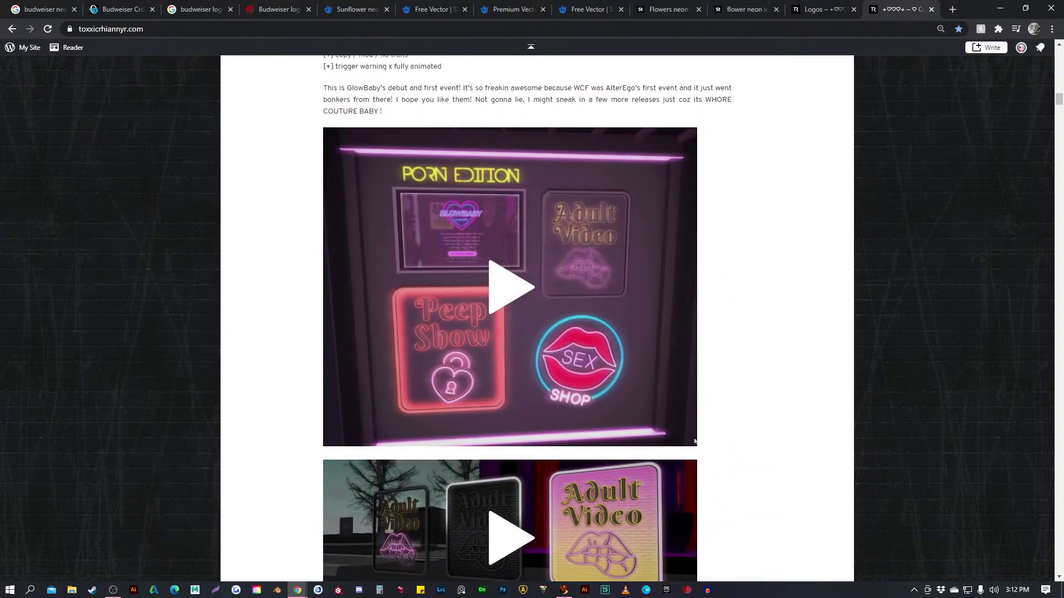
pyautogui.scroll(-18, 694, 425)
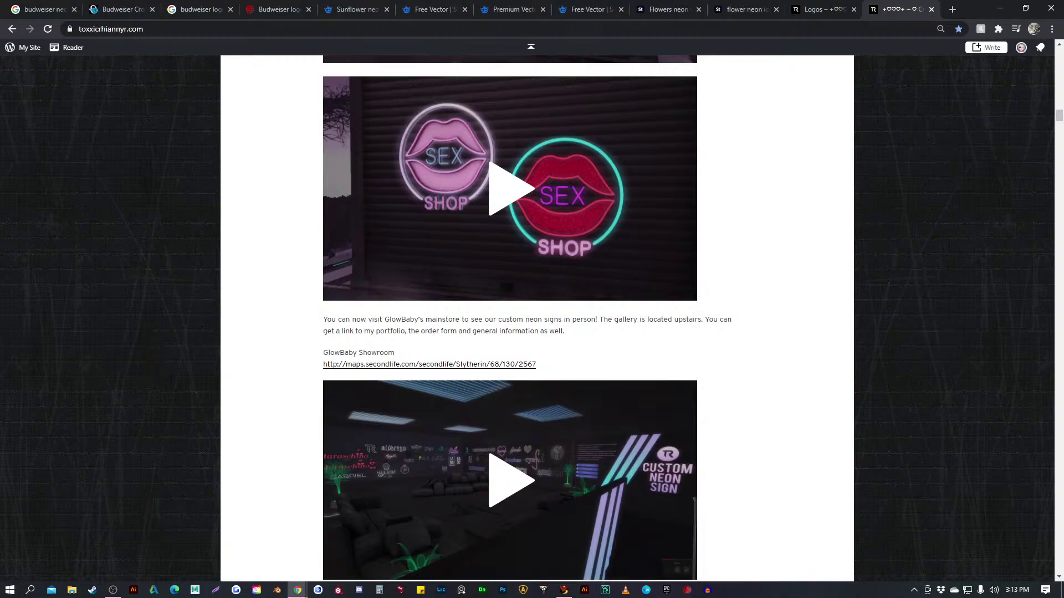
pyautogui.scroll(-7, 510, 319)
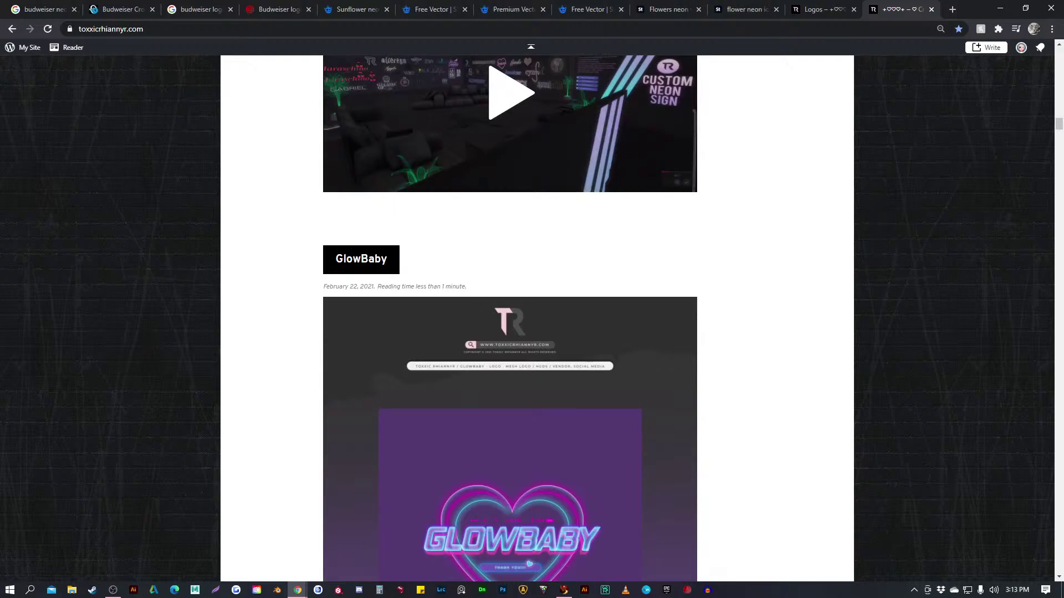
pyautogui.scroll(-9, 510, 319)
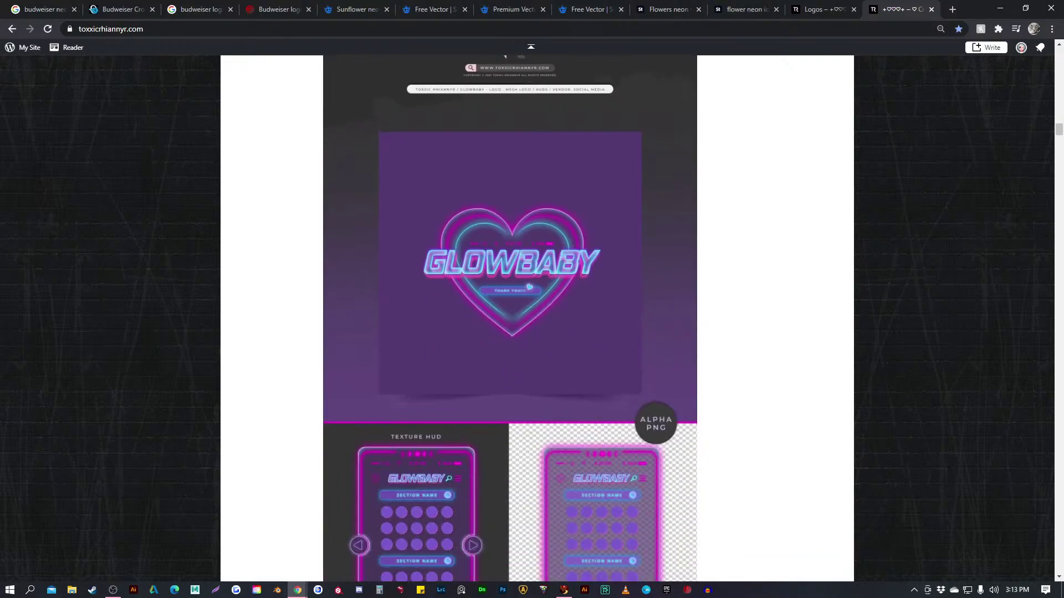
pyautogui.scroll(-5, 509, 318)
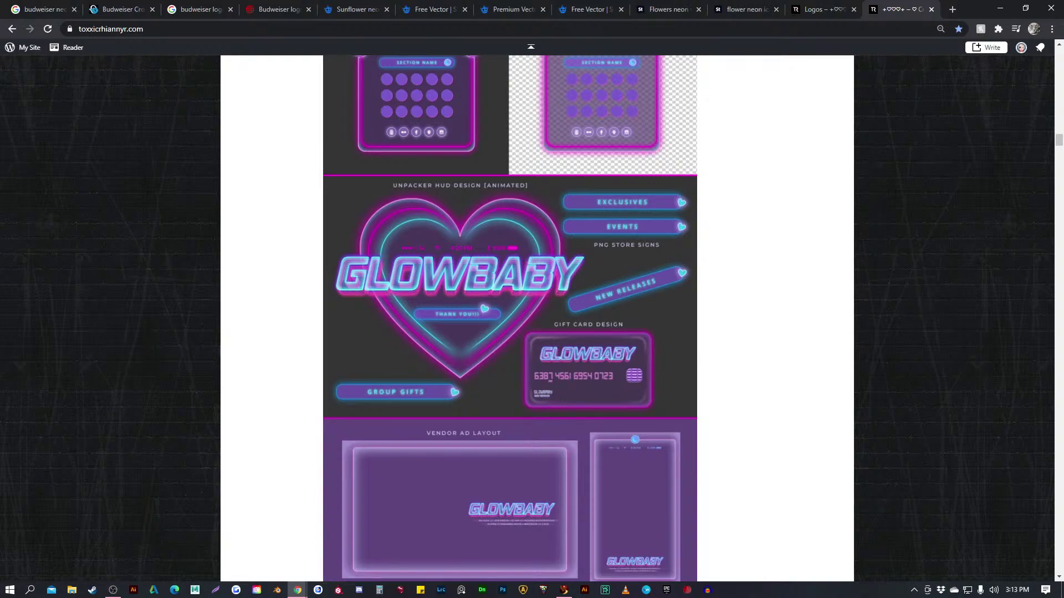
# Switch to the Firestorm viewer and examine the Myth and American Bazaar neon signs up close in the showroom
pyautogui.click(564, 590)
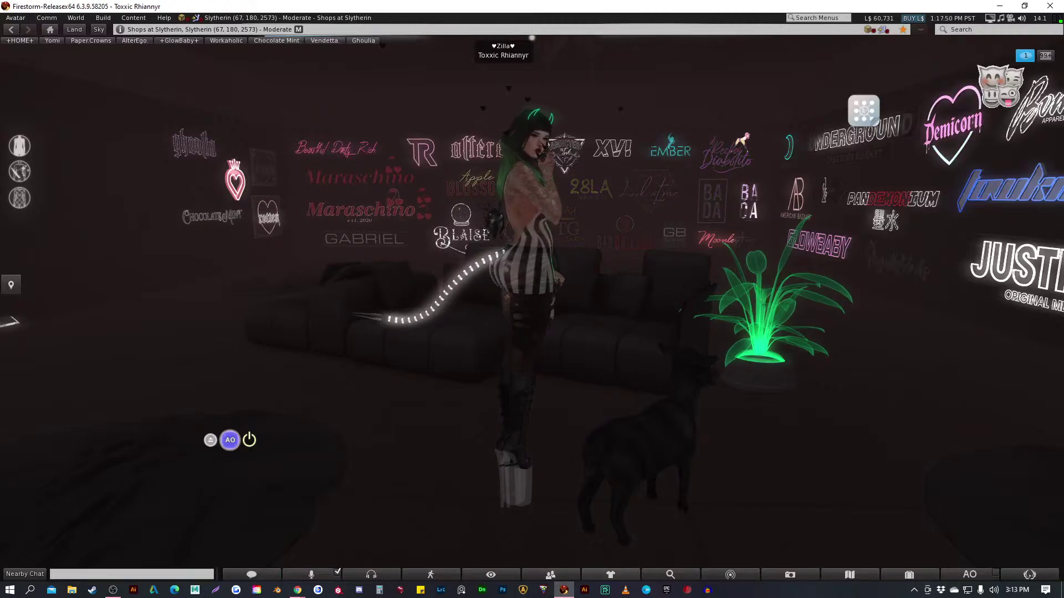
pyautogui.keyDown('alt'); pyautogui.click(864, 199); pyautogui.keyUp('alt')
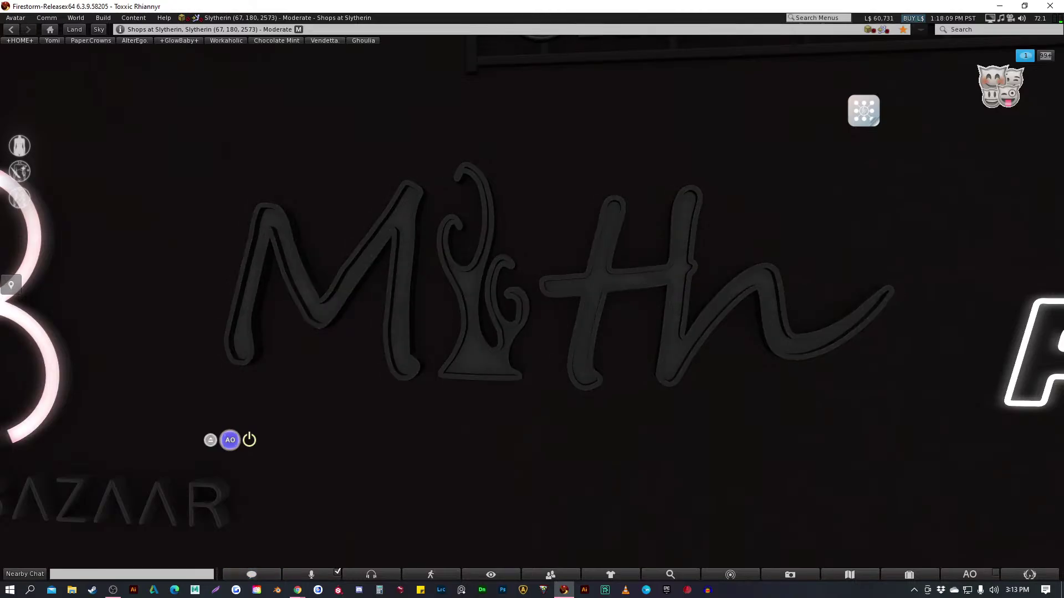
pyautogui.press('Left')
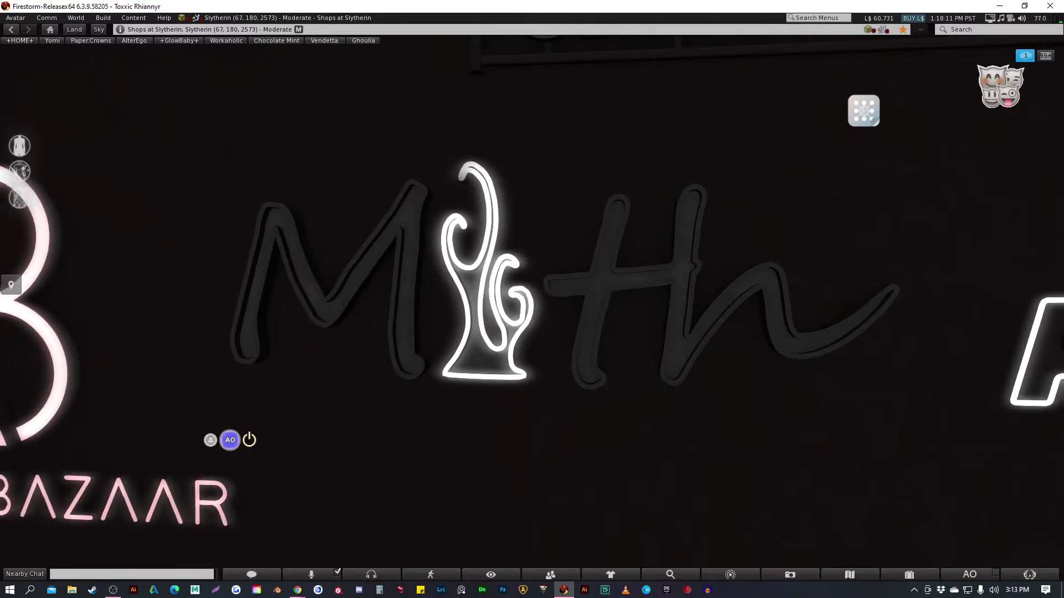
pyautogui.press('Up')
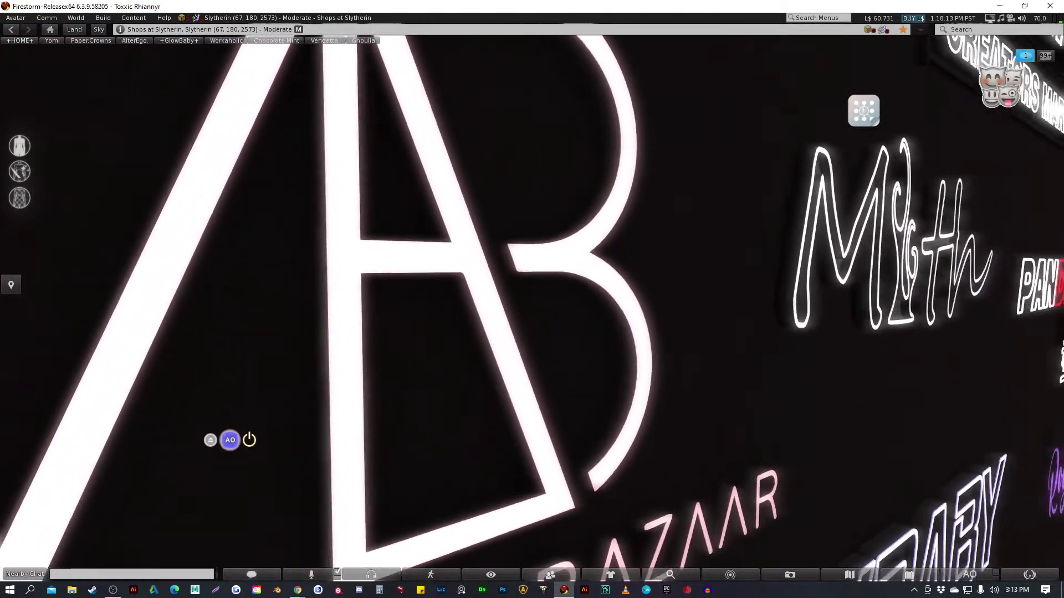
pyautogui.press('Right')
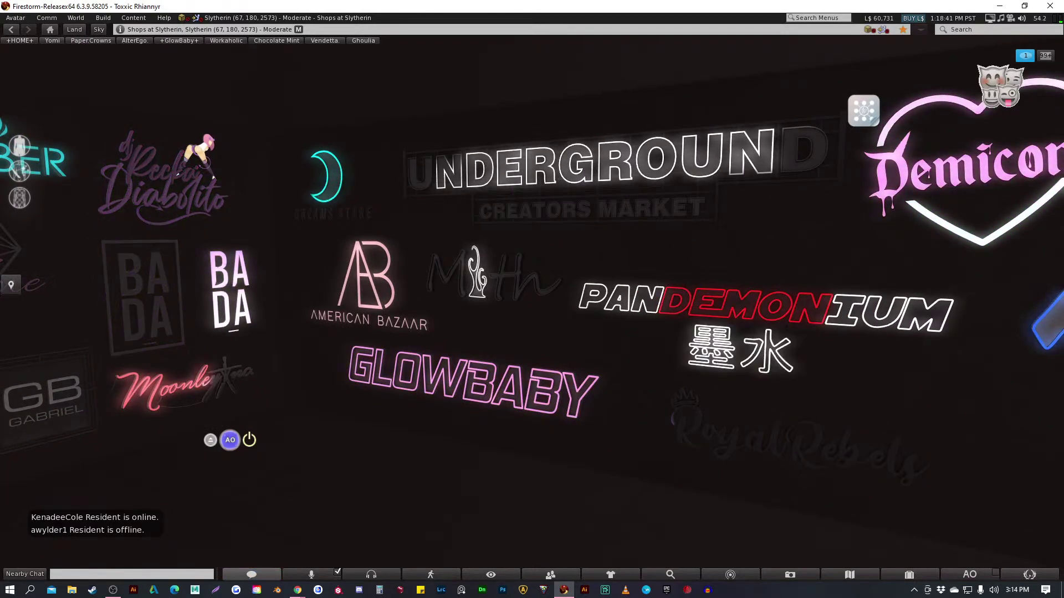
# Survey the showroom wall from the Underground sign to the Cynful sign and return to the BADA signs in the corner
pyautogui.press('Up')
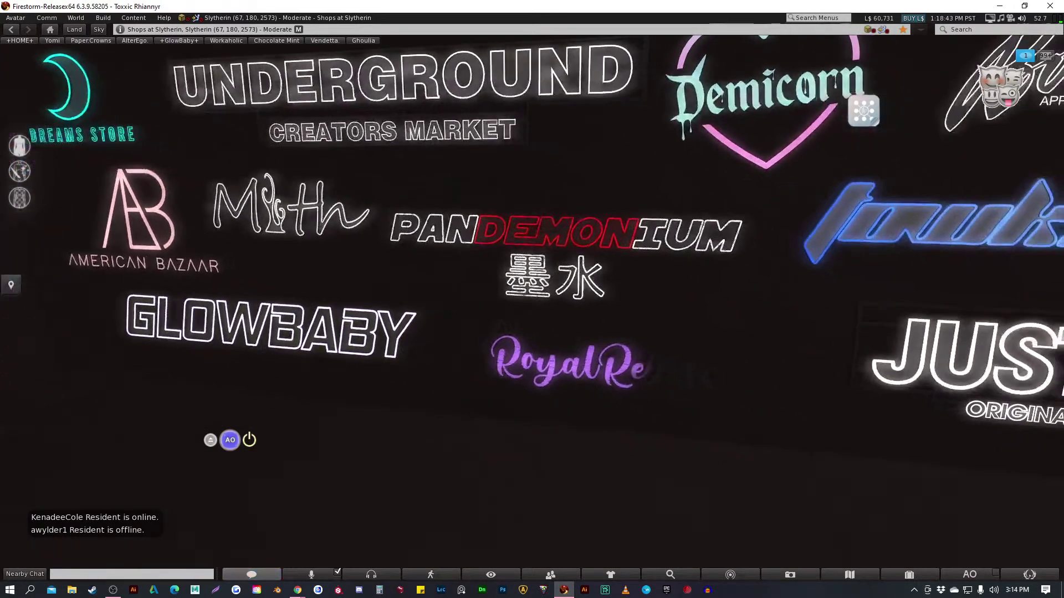
pyautogui.press('Down')
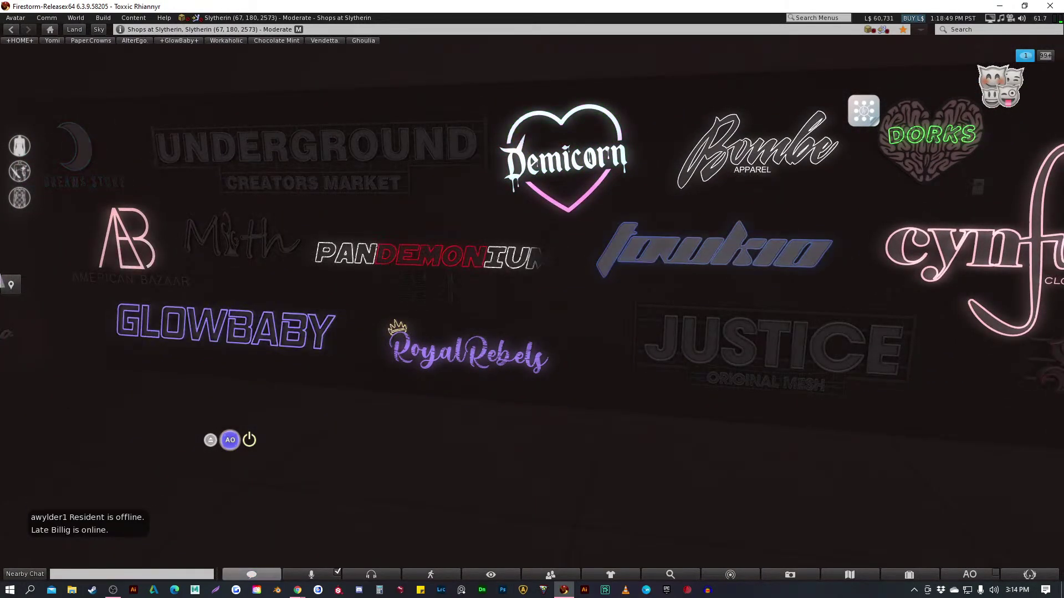
pyautogui.press('Up')
pyautogui.press('Down')
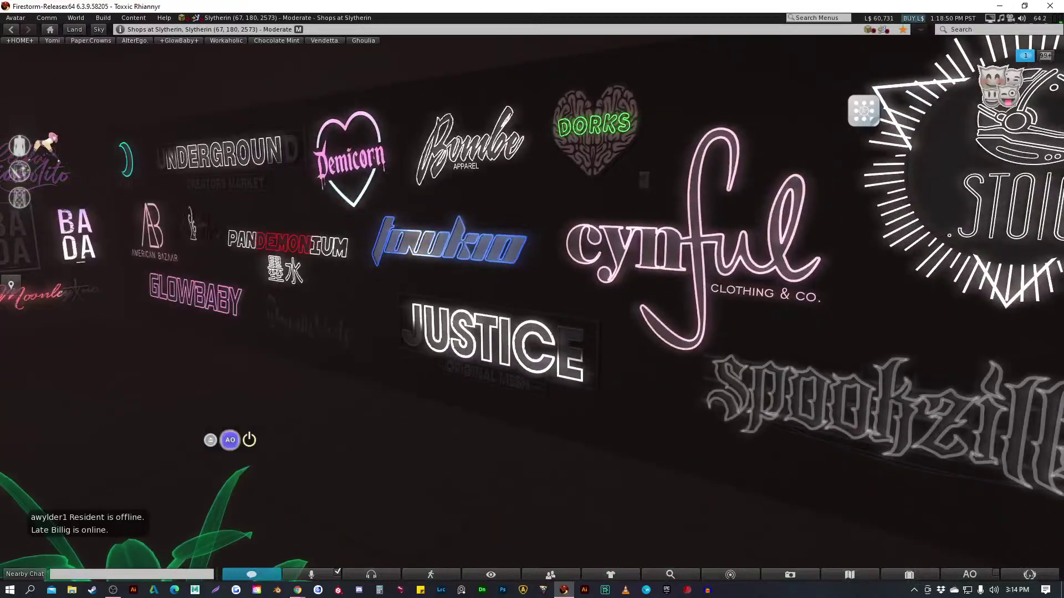
pyautogui.press('Left')
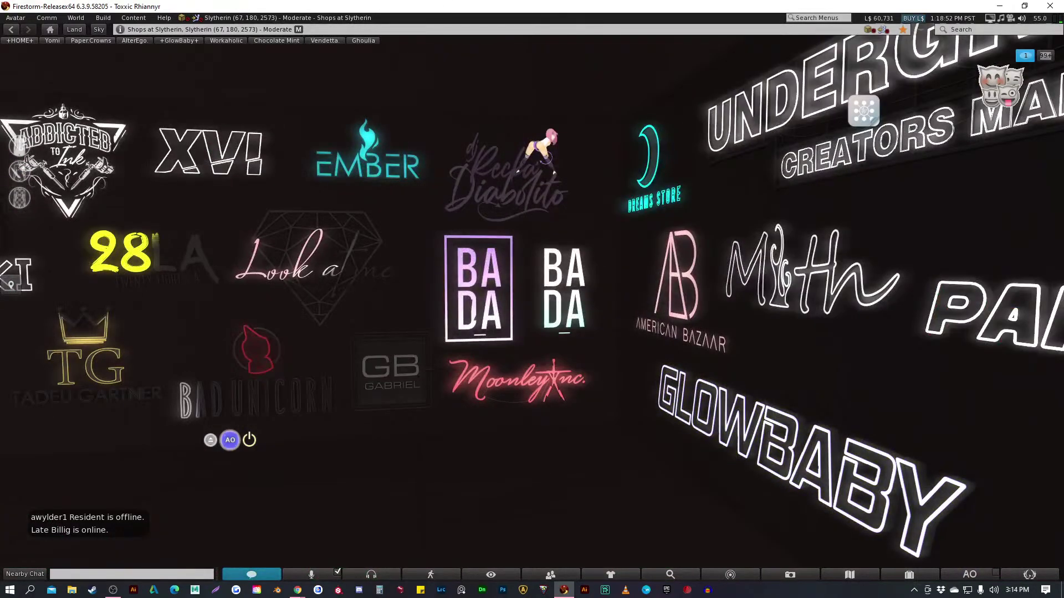
pyautogui.press('Up')
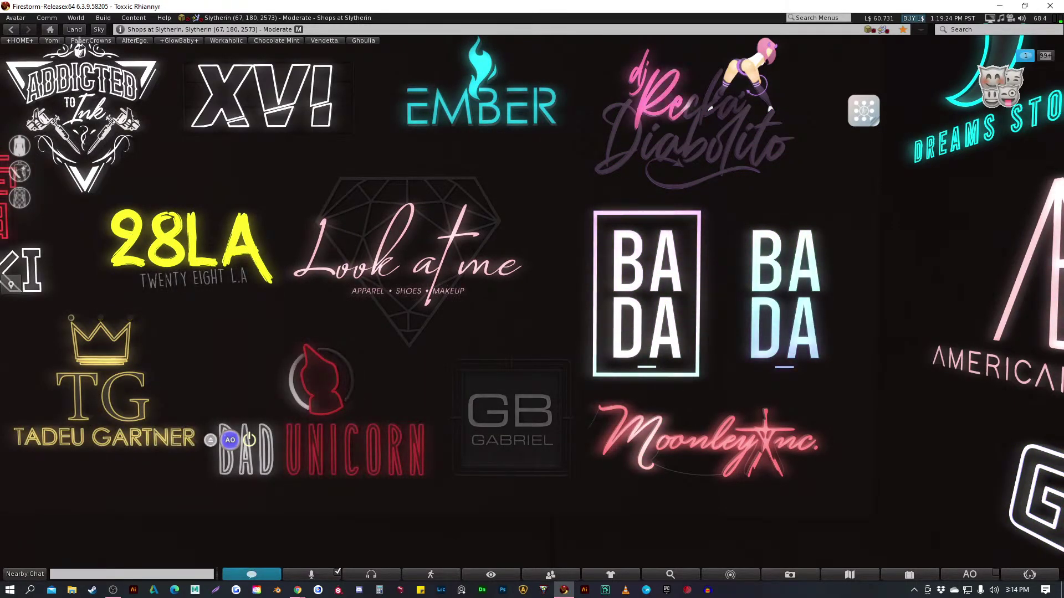
# View the whole sign wall around 28LA, Look at me and BADA from a distance and return to a closer view
pyautogui.scroll(-5, 532, 299)
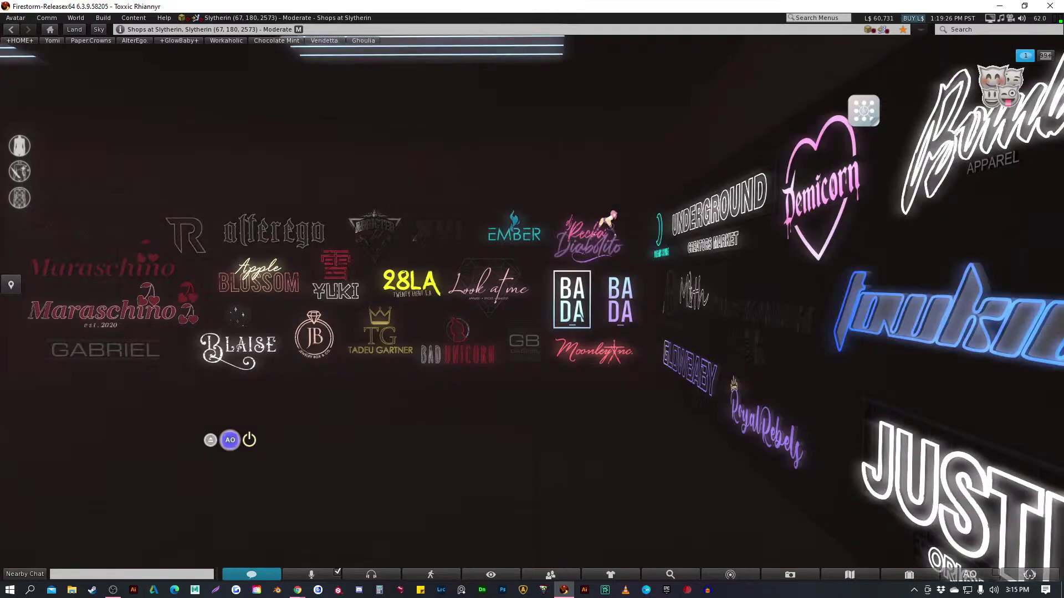
pyautogui.scroll(5, 532, 299)
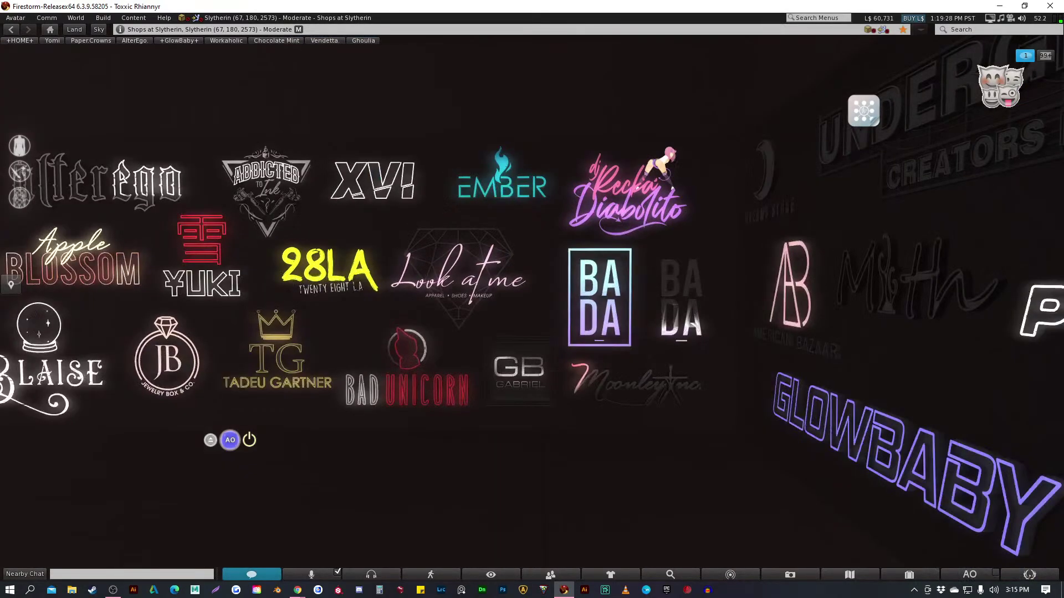
pyautogui.scroll(4, 532, 300)
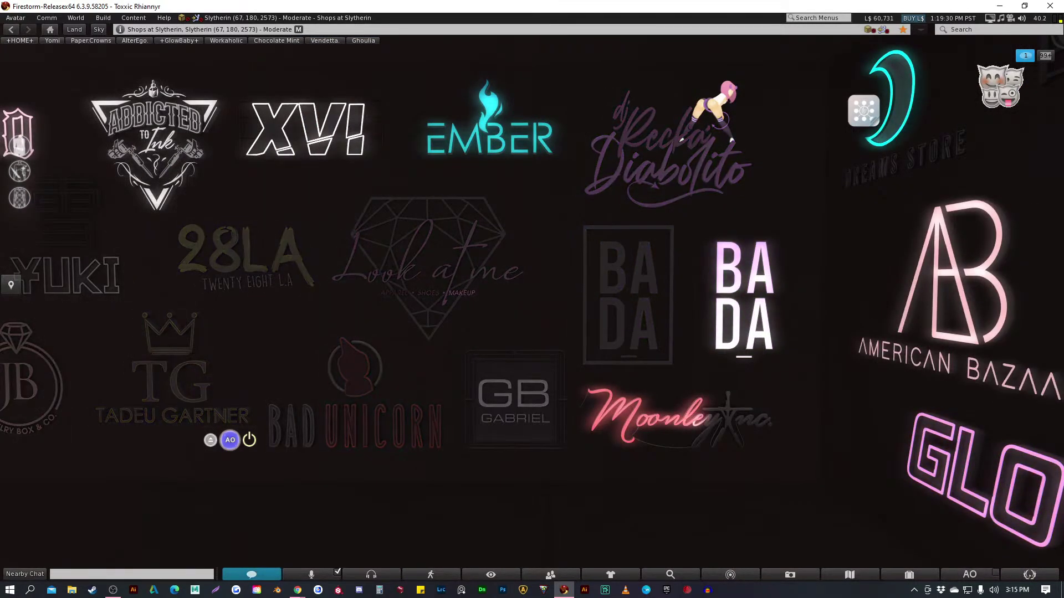
pyautogui.scroll(3, 532, 299)
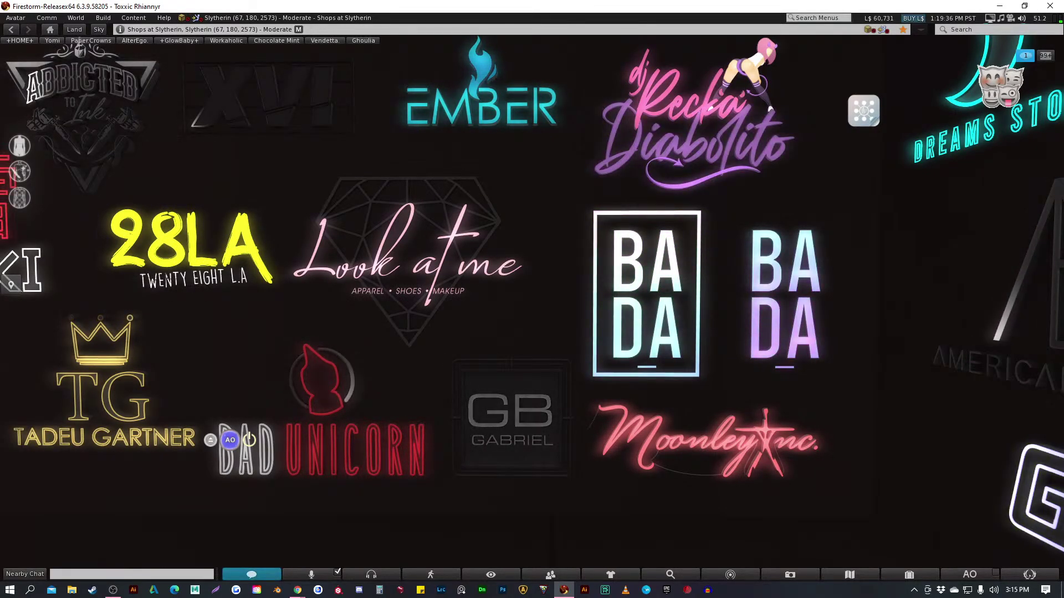
# Examine the lettering and coral-shaped artwork of the Myth sign up close and return to the corner with the BADA signs
pyautogui.press('Right')
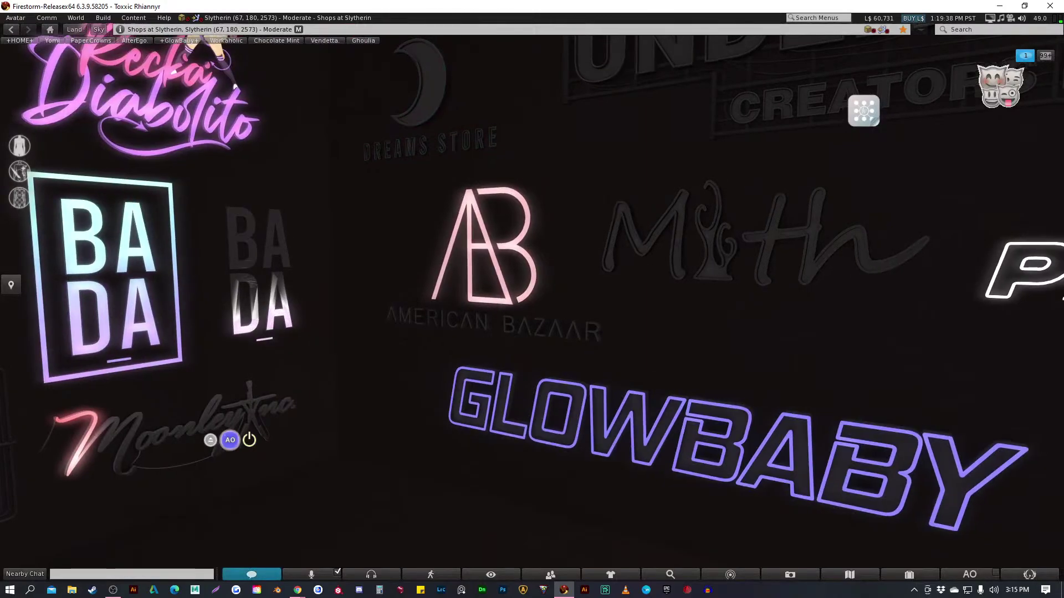
pyautogui.press('Right')
pyautogui.scroll(5, 532, 300)
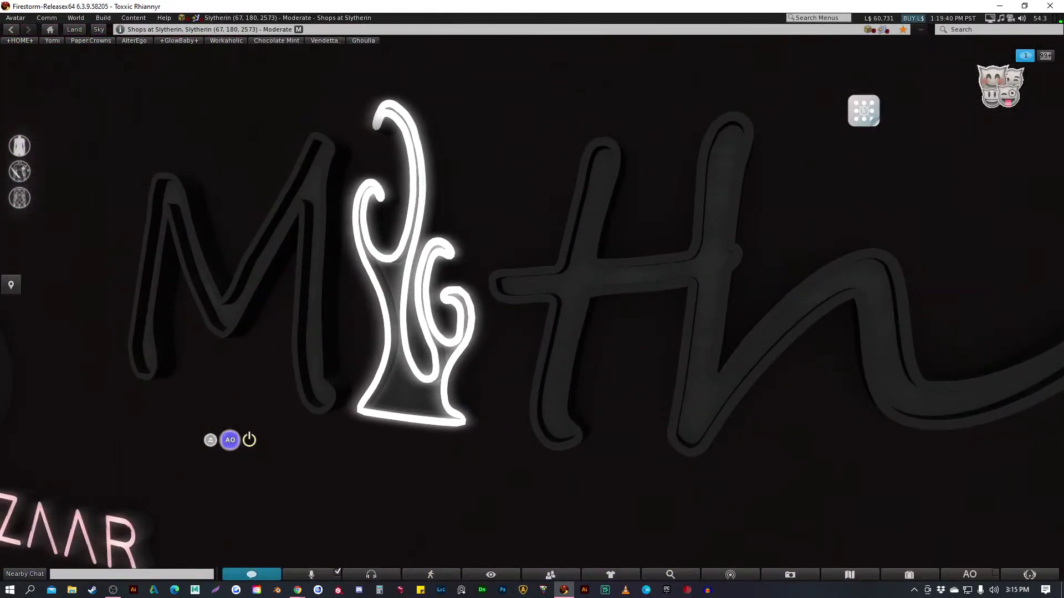
pyautogui.scroll(-5, 532, 299)
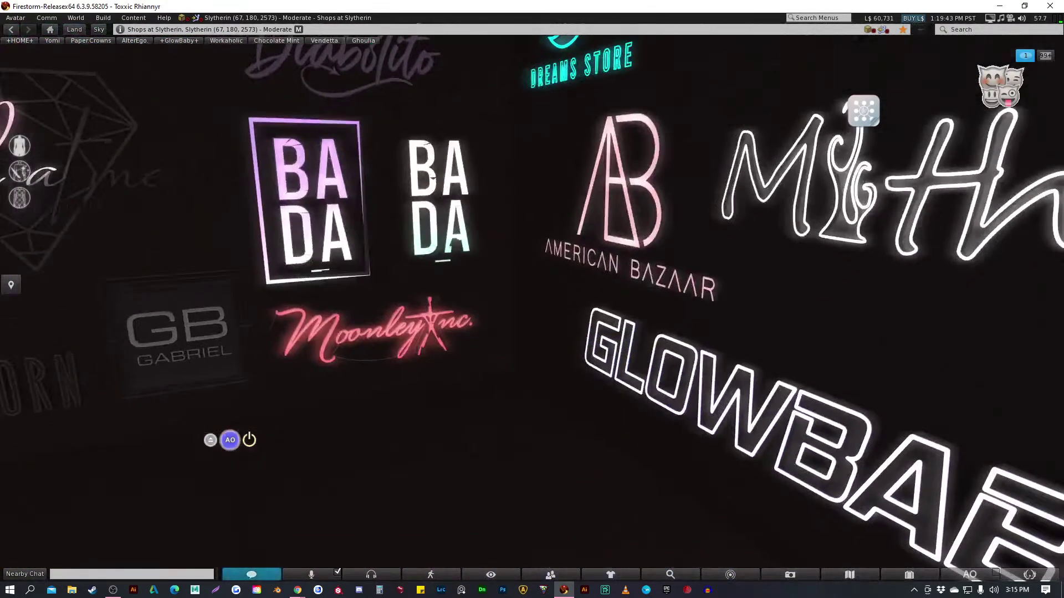
# Compare the thin script and diamond outline of the Look at me sign up close and from a distance
pyautogui.scroll(-3, 532, 299)
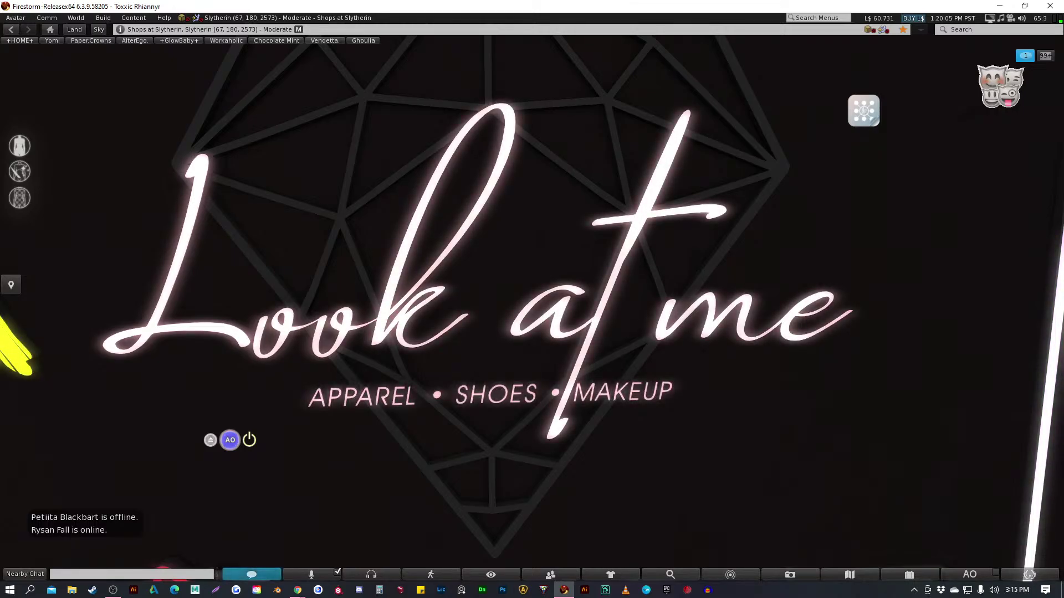
pyautogui.scroll(-3, 531, 299)
pyautogui.scroll(5, 532, 299)
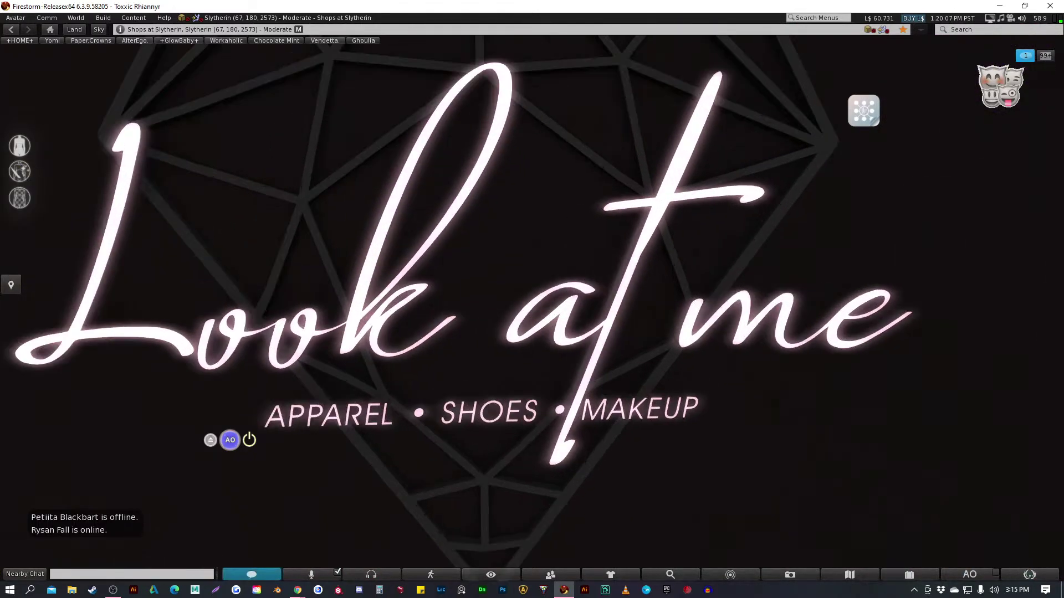
pyautogui.scroll(-2, 532, 299)
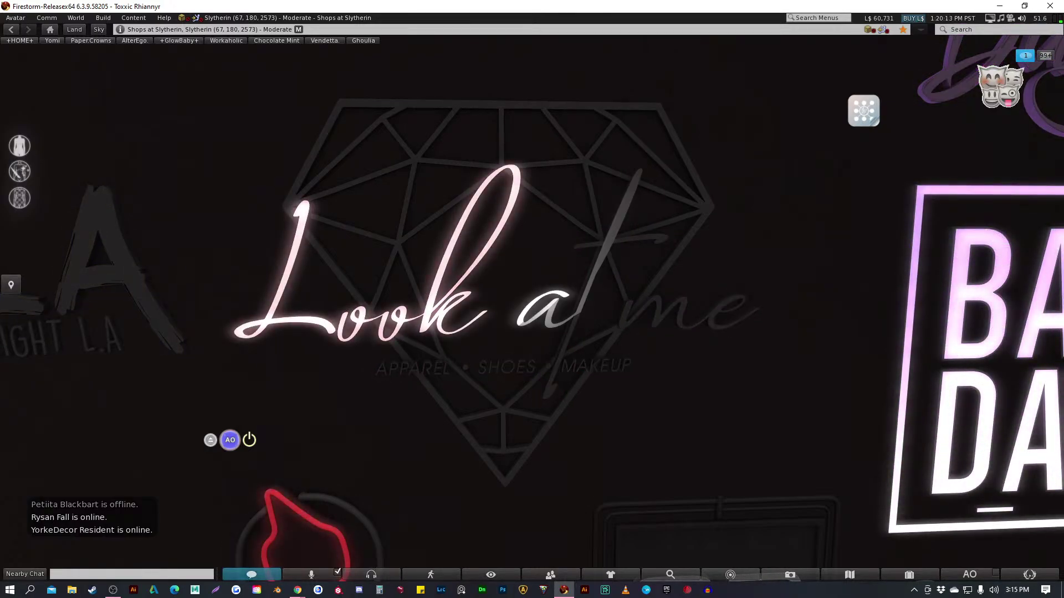
pyautogui.scroll(2, 532, 299)
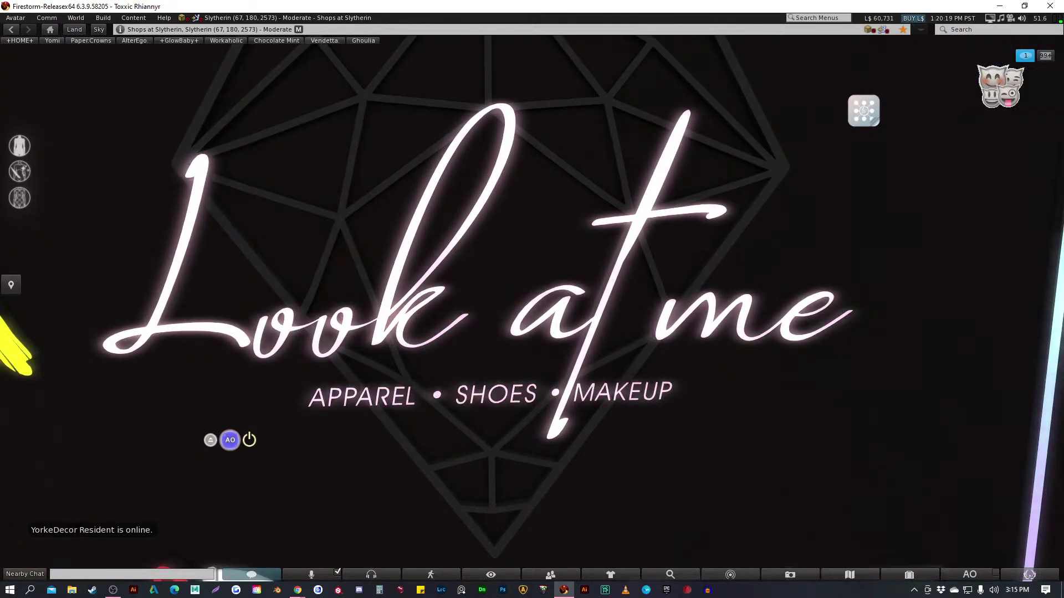
pyautogui.scroll(-2, 532, 299)
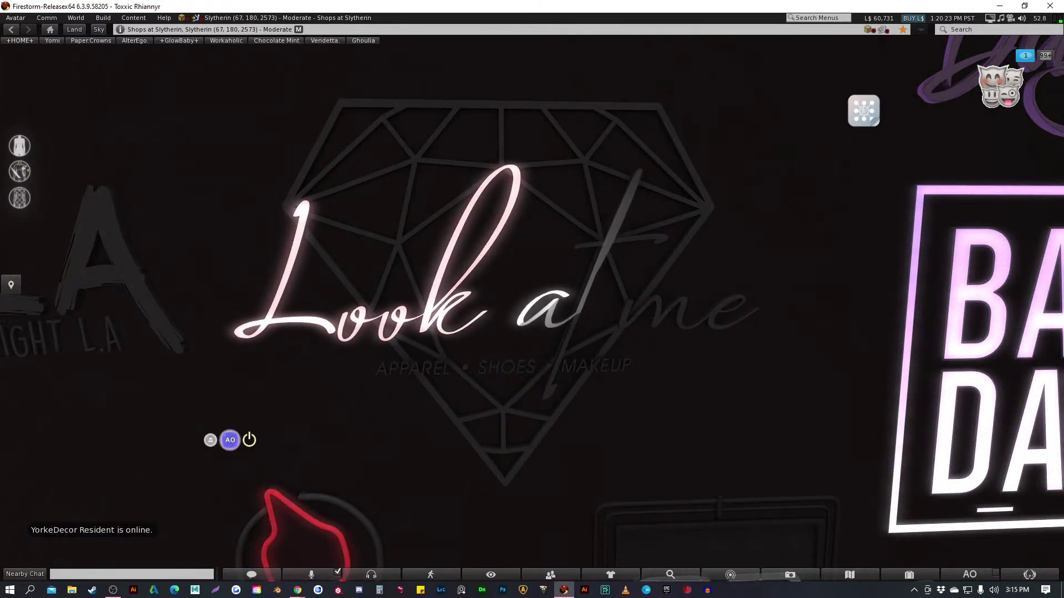
pyautogui.scroll(-3, 532, 299)
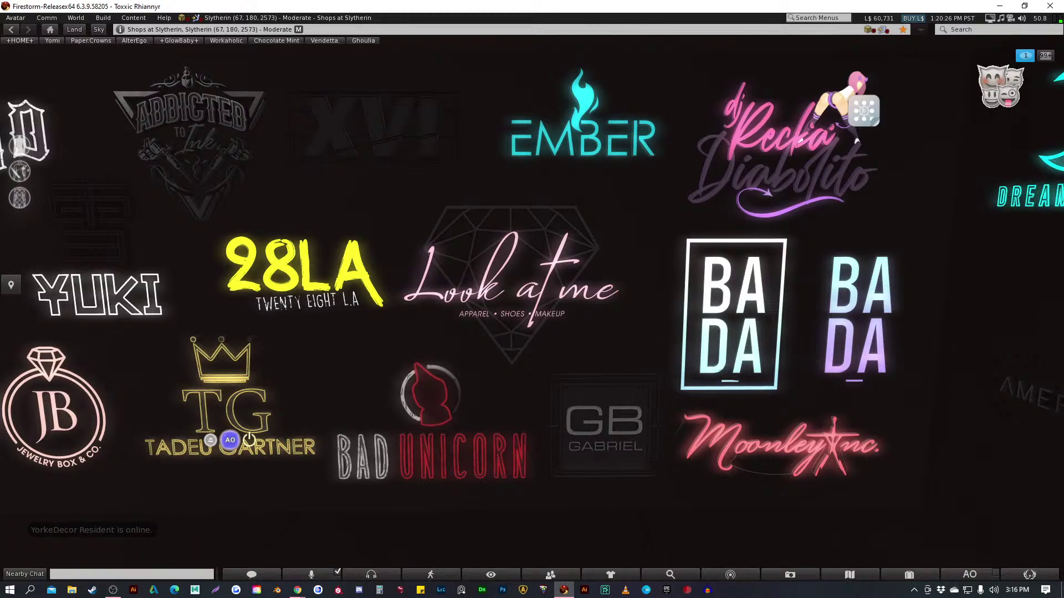
# Examine the dj Recka Diabolito sign's script and figure artwork at several distances, followed by the brush lettering of the 28LA sign
pyautogui.keyDown('alt'); pyautogui.click(781, 155); pyautogui.keyUp('alt')
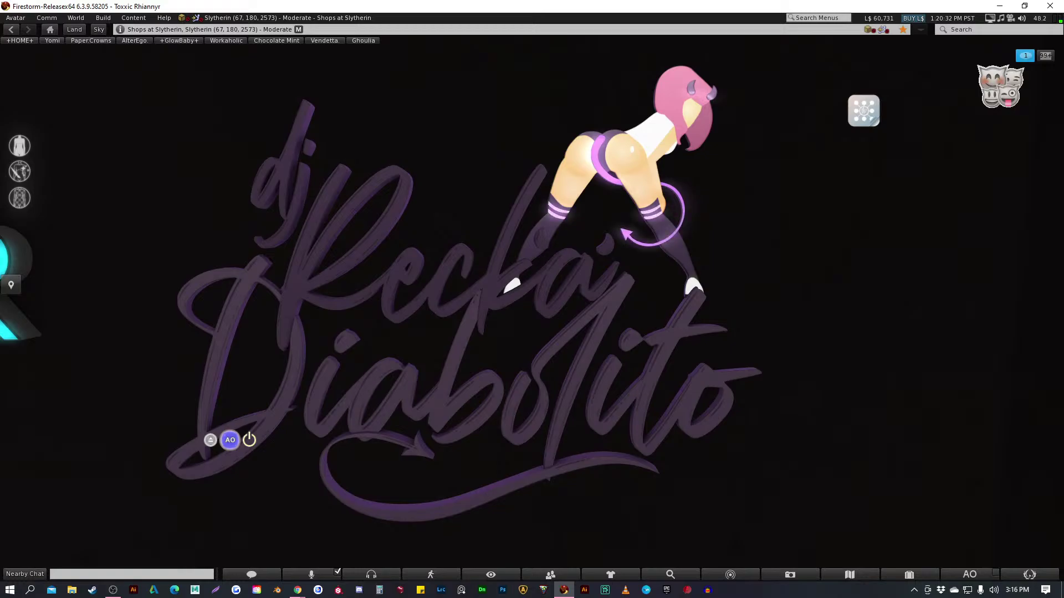
pyautogui.scroll(5, 532, 299)
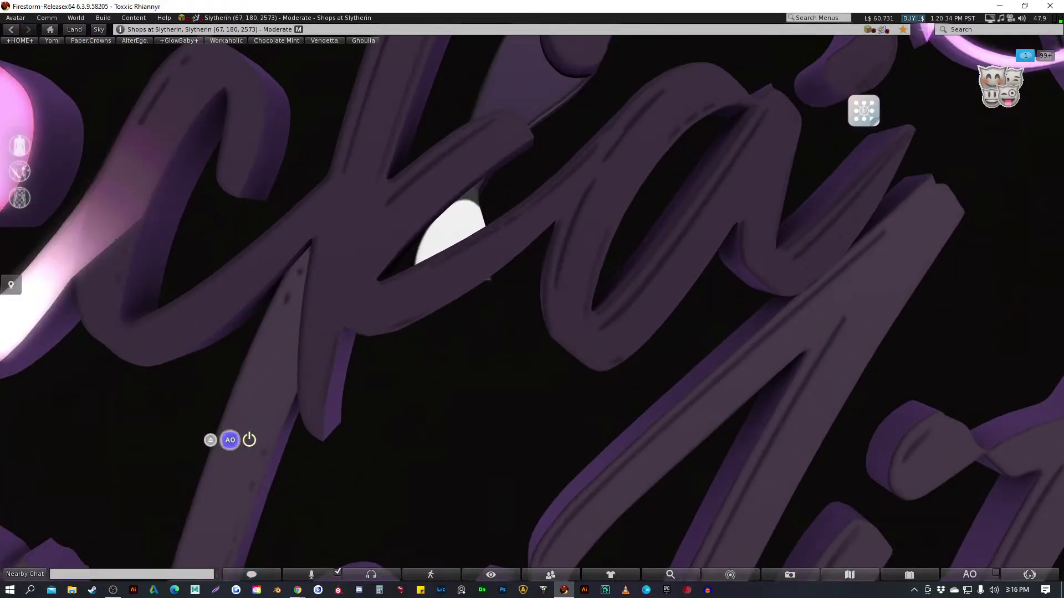
pyautogui.scroll(-5, 532, 299)
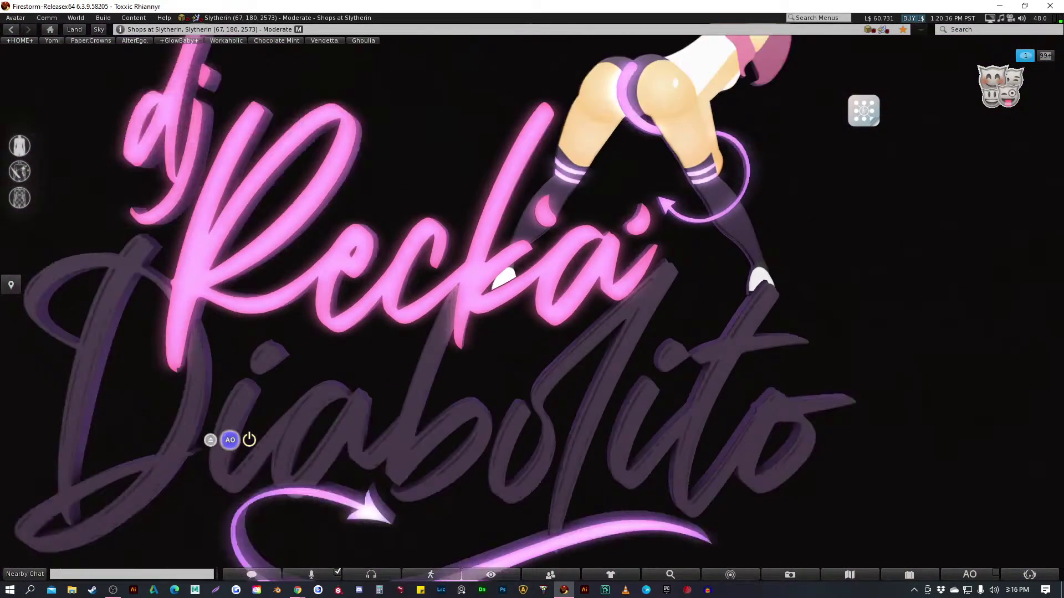
pyautogui.scroll(-5, 531, 299)
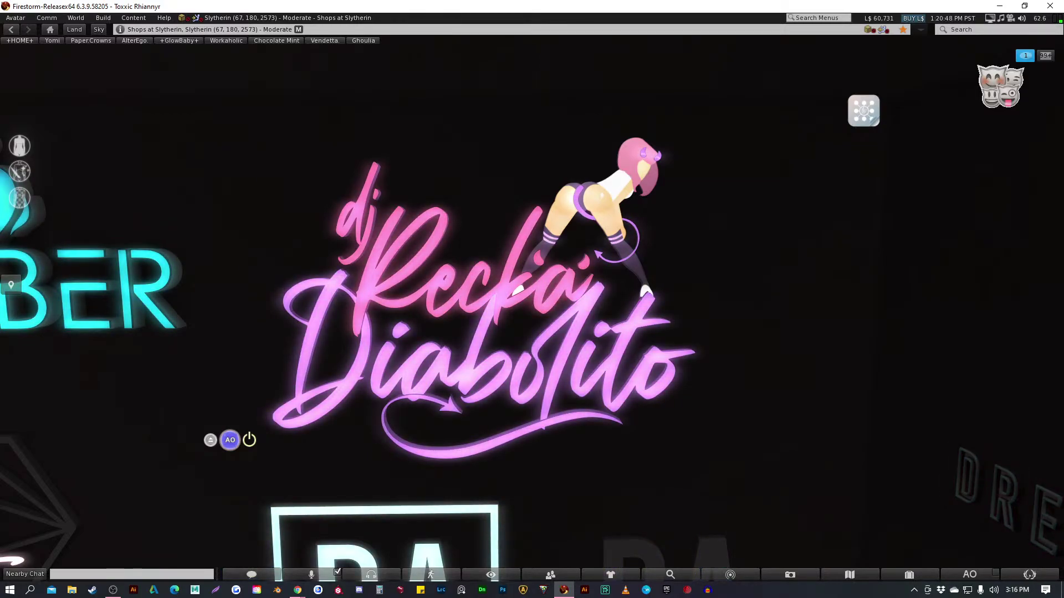
pyautogui.scroll(5, 532, 310)
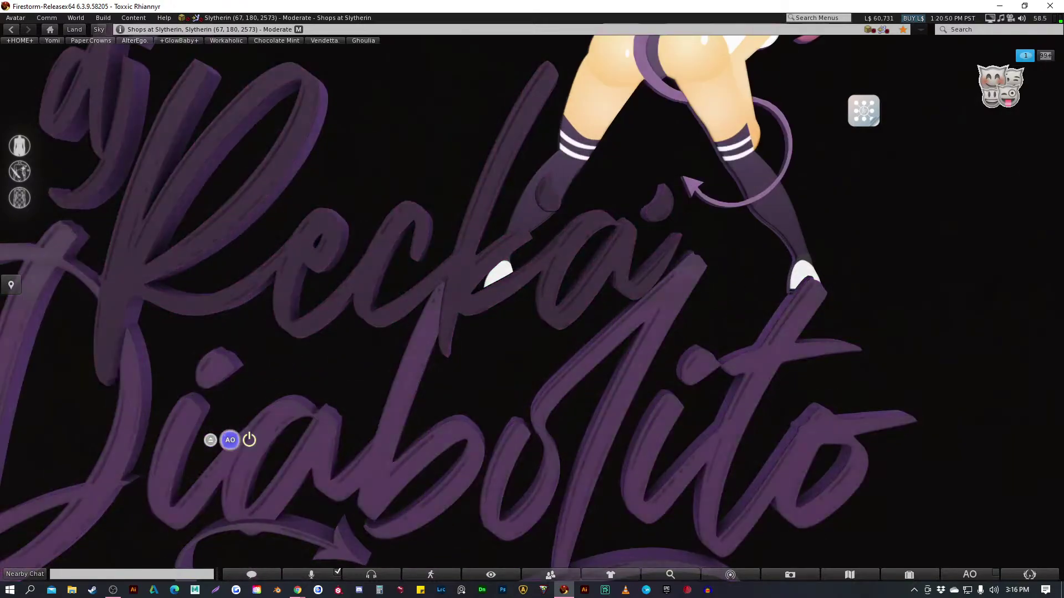
pyautogui.scroll(3, 532, 311)
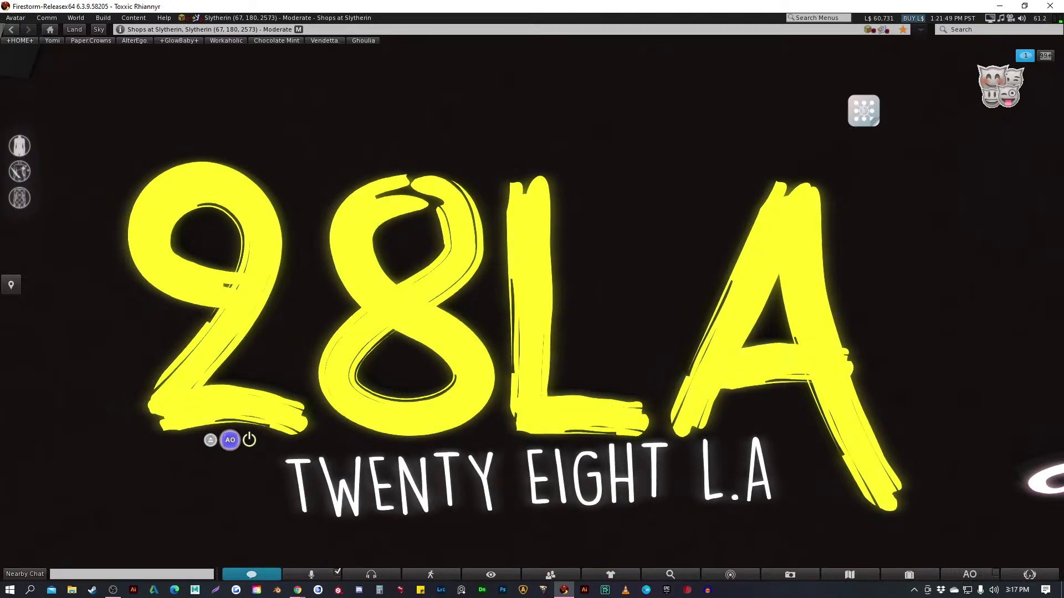
pyautogui.press('Escape')
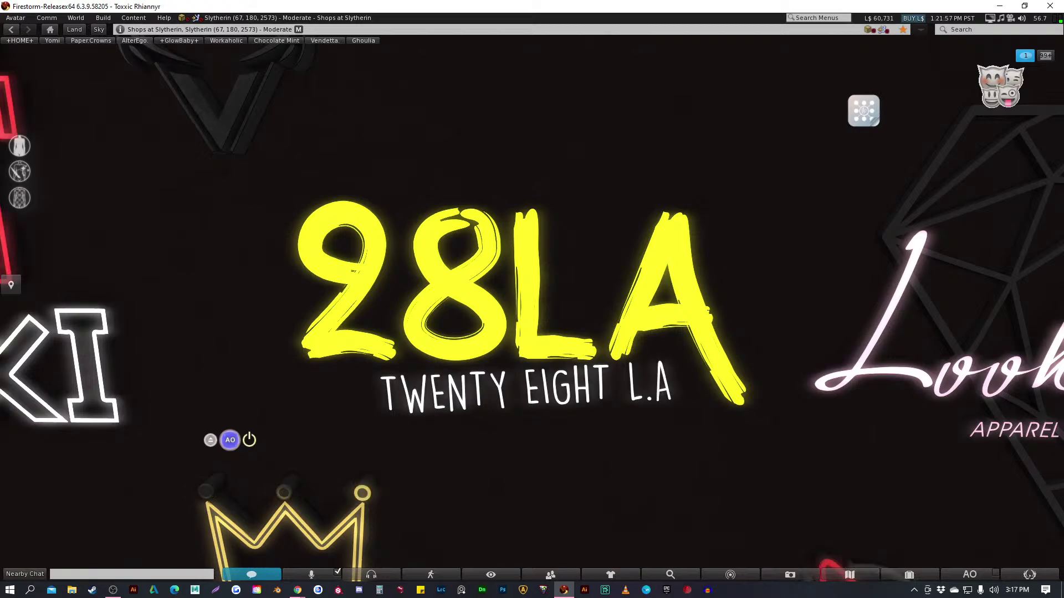
# Examine the 28LA sign's brush lettering up close and from a distance, then the Blaise and JB jewelry box signs nearby
pyautogui.scroll(3, 532, 299)
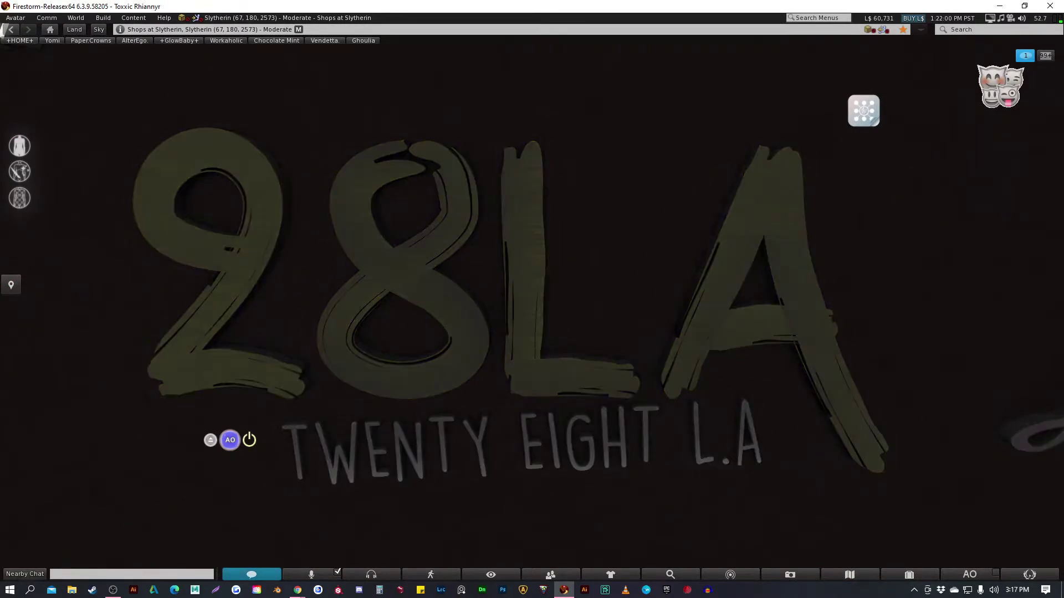
pyautogui.scroll(-3, 532, 299)
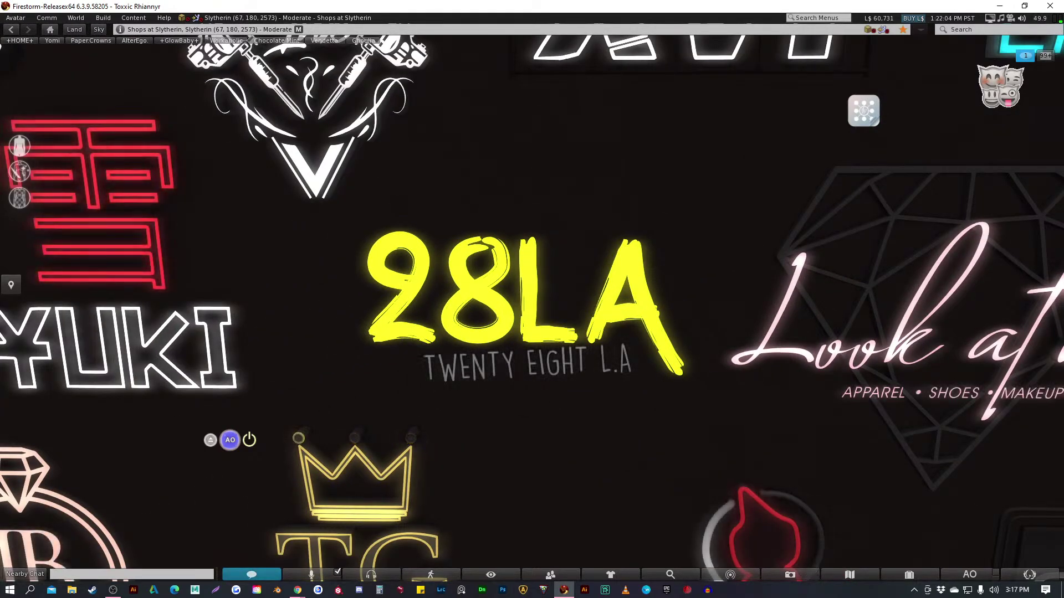
pyautogui.scroll(-3, 532, 299)
pyautogui.scroll(2, 532, 299)
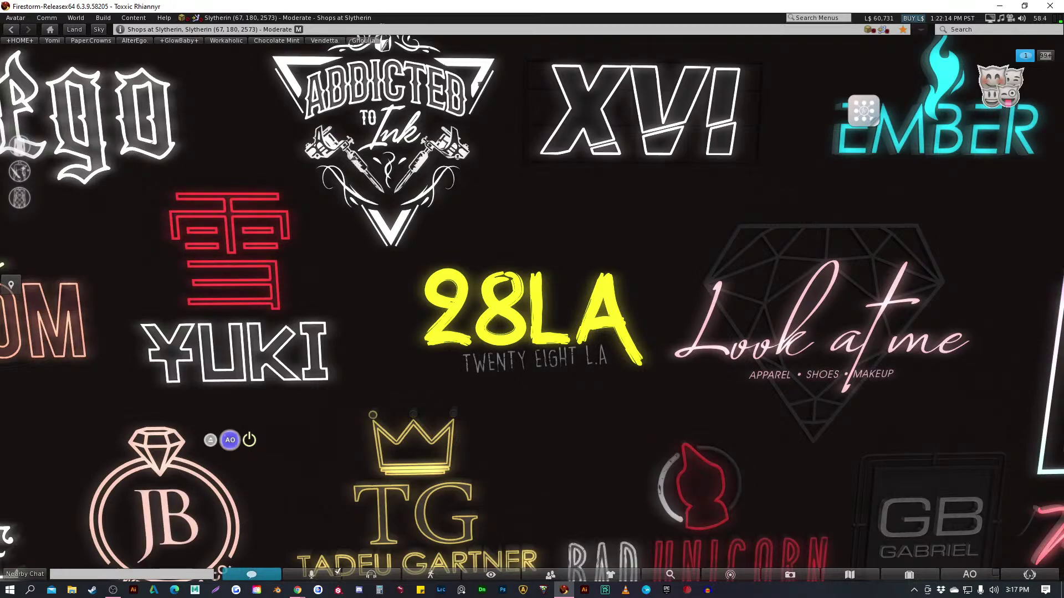
pyautogui.scroll(-5, 532, 300)
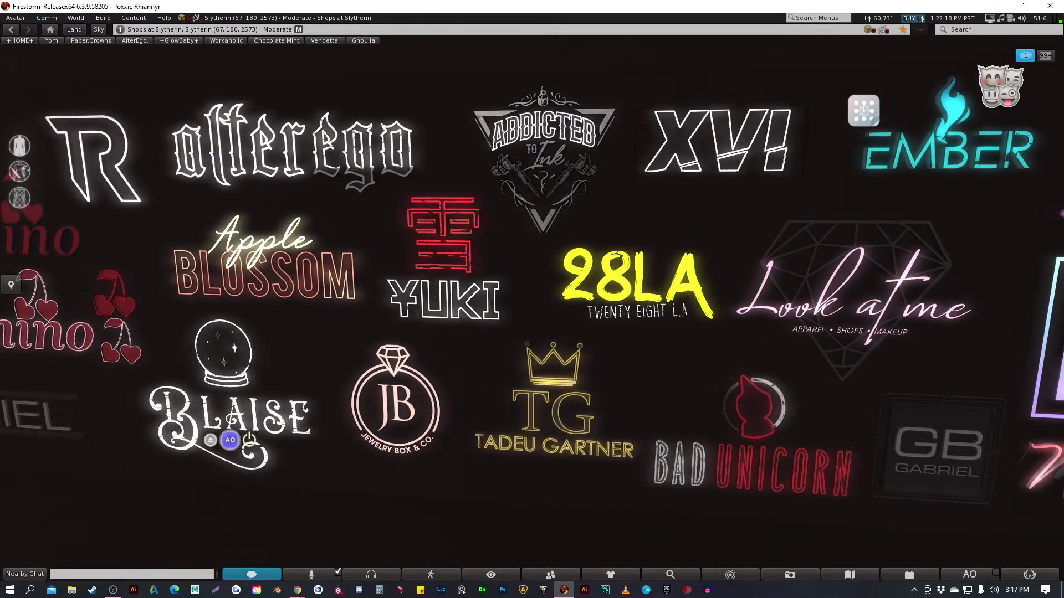
pyautogui.scroll(5, 532, 300)
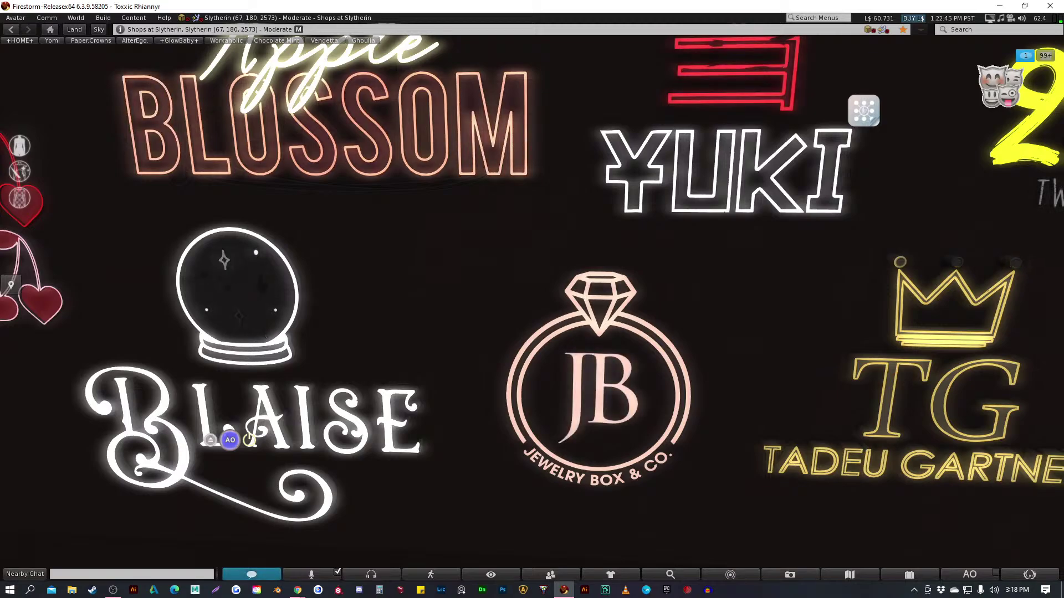
# Examine the Maraschino and Gabriel signs and the adjoining wall with the rotten, crowned heart, Ghoulia and Chocolate Mint signs
pyautogui.press('Escape')
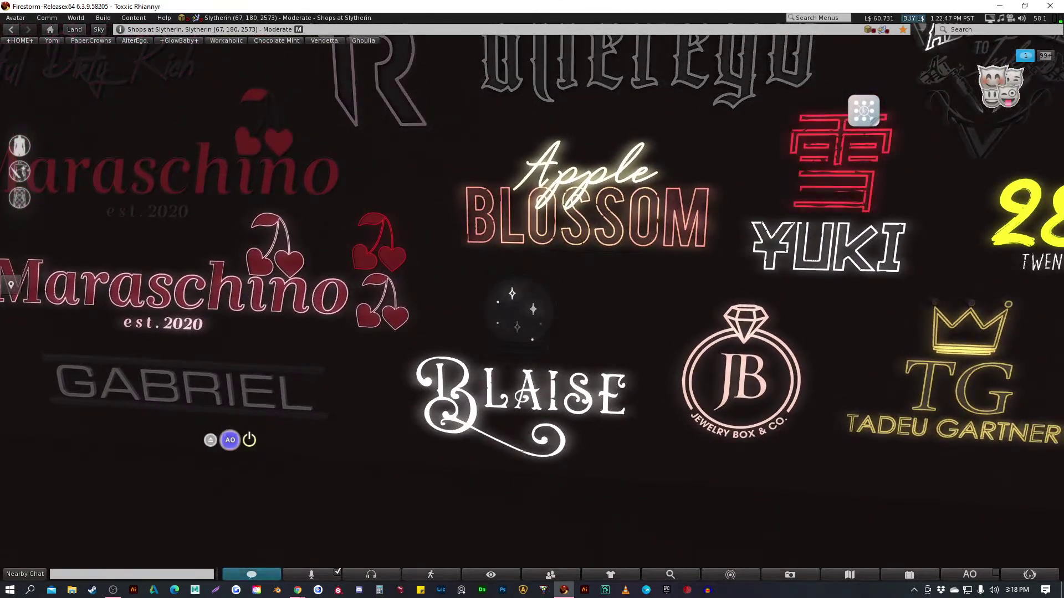
pyautogui.press('Up')
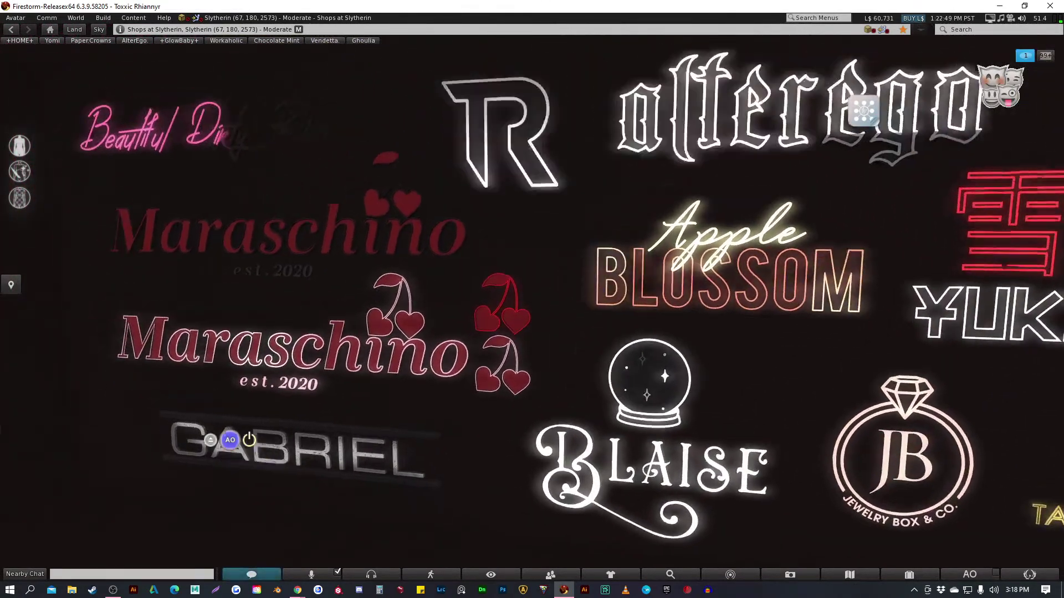
pyautogui.press('Left')
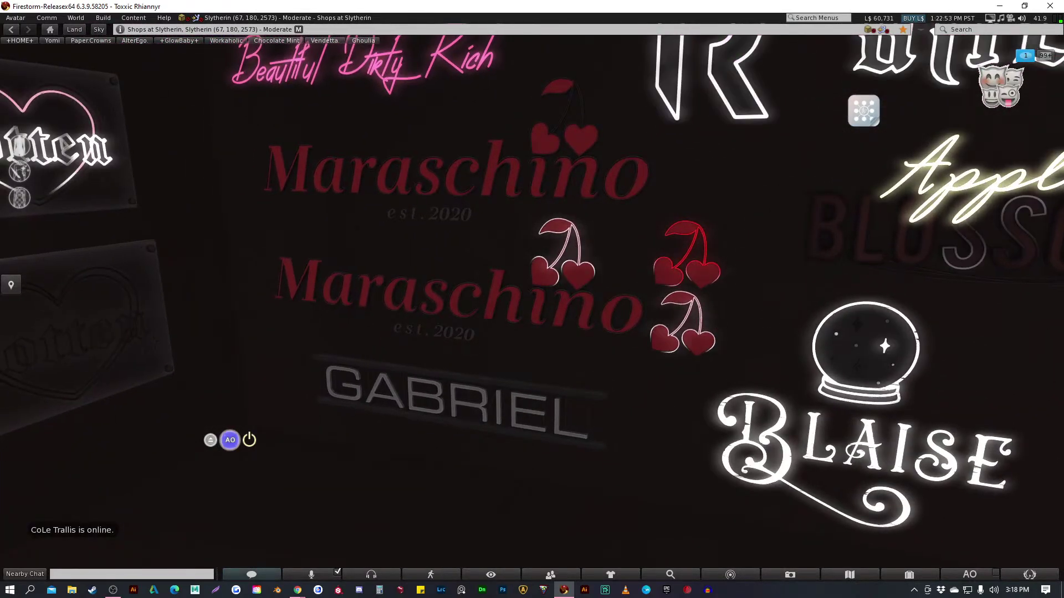
pyautogui.press('Up')
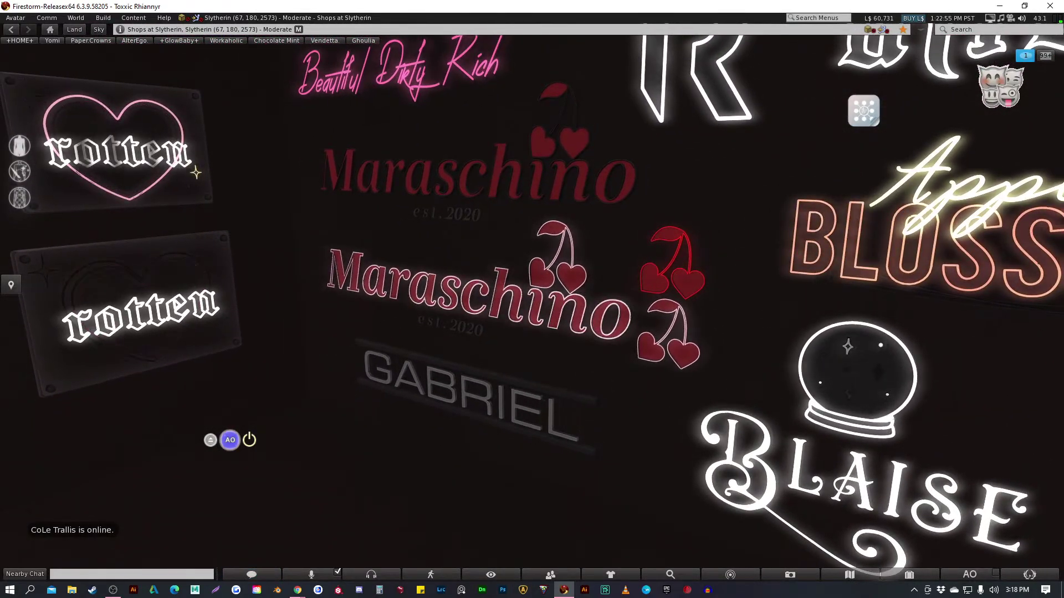
pyautogui.press('Down')
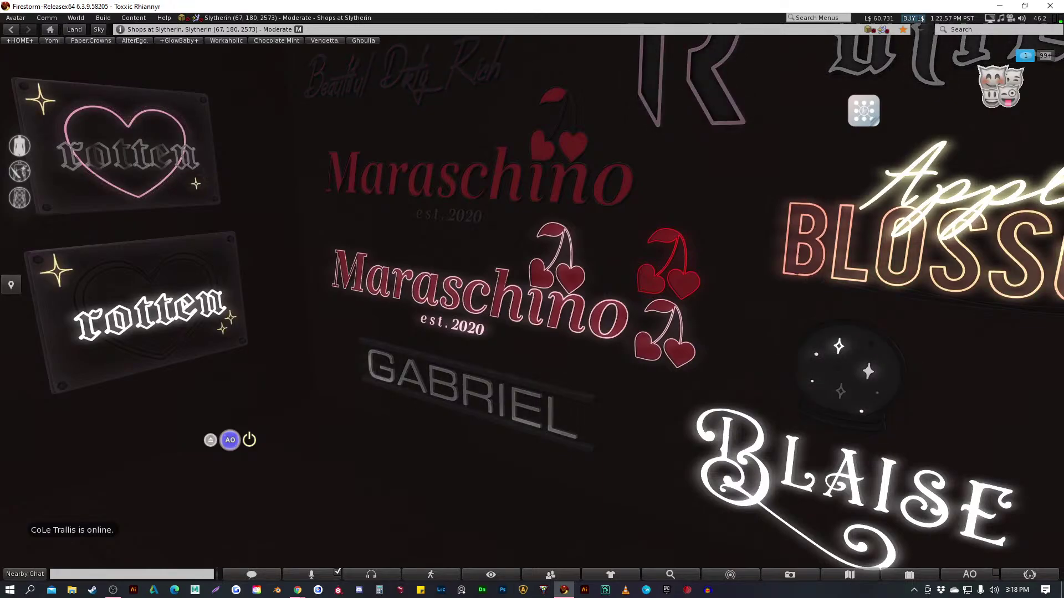
pyautogui.press('Left')
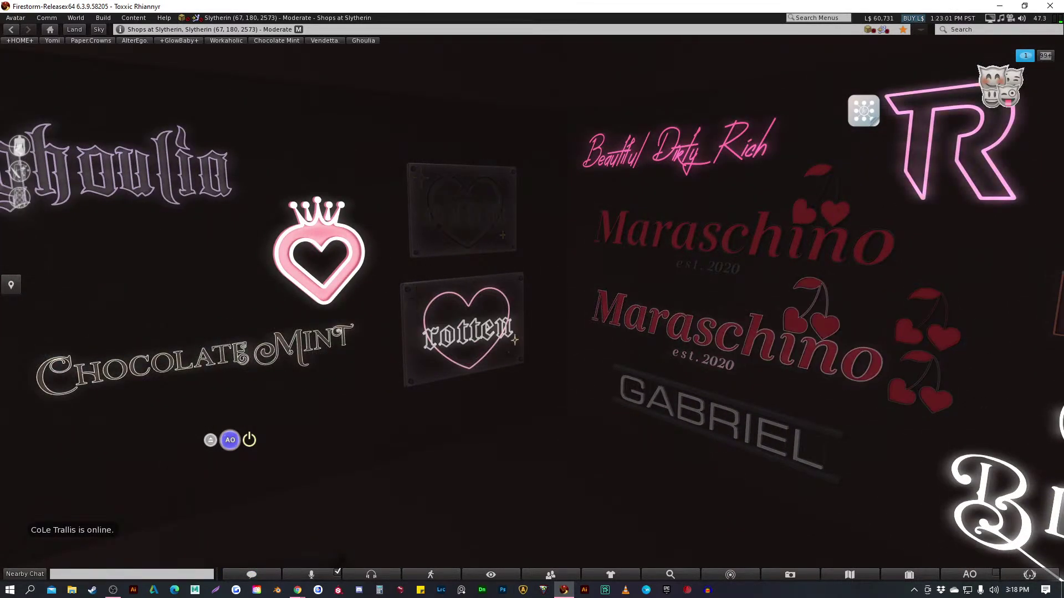
pyautogui.press('Down')
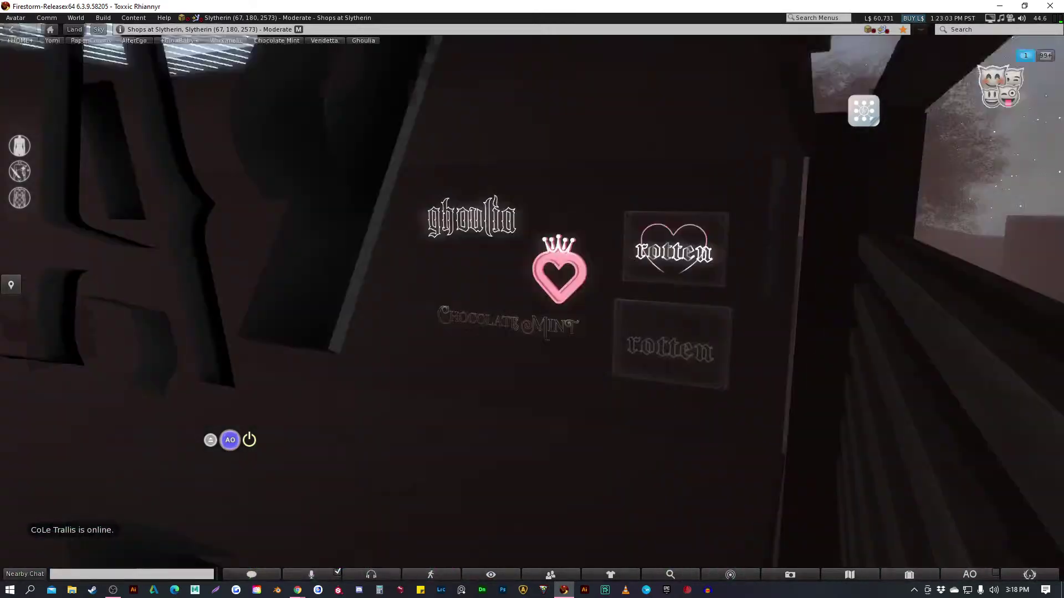
pyautogui.press('Up')
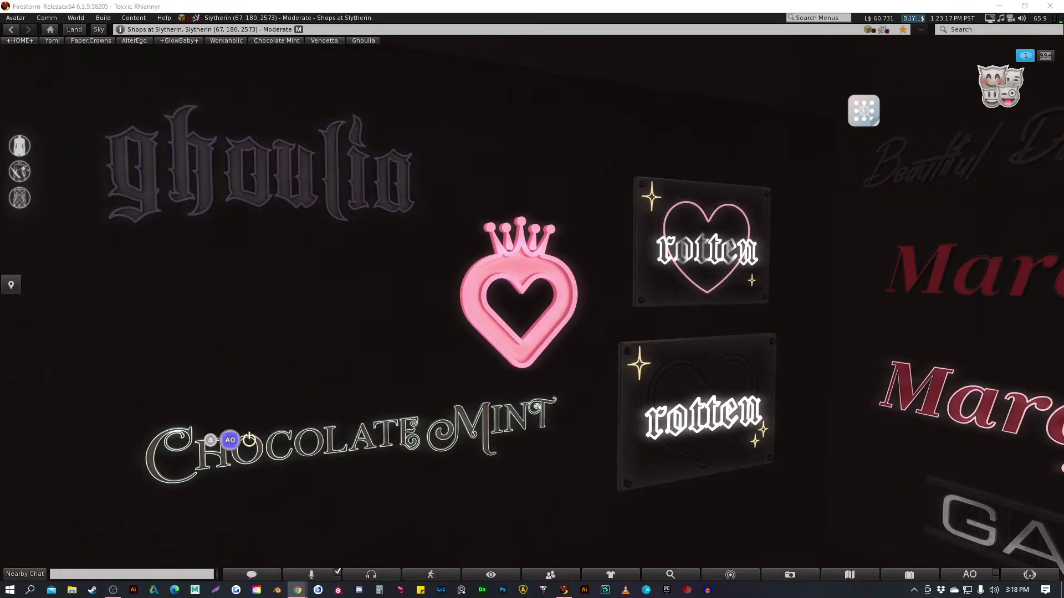
# Switch to Chrome, reload the Pricing page and review the Custom Services and neon sign package prices
pyautogui.hotkey('alt', 'Tab')
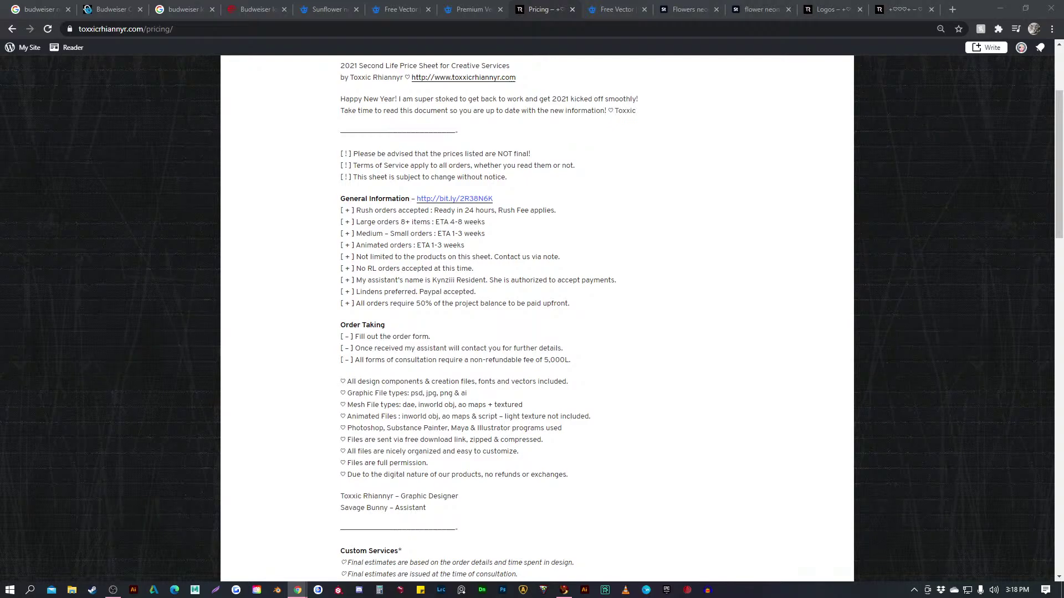
pyautogui.scroll(3, 532, 318)
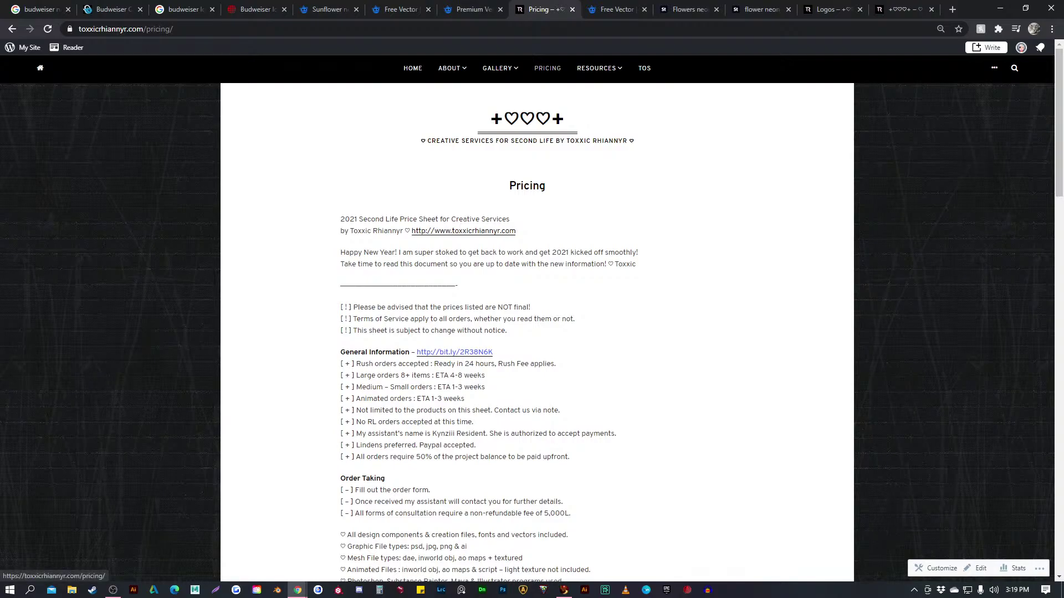
pyautogui.click(548, 68)
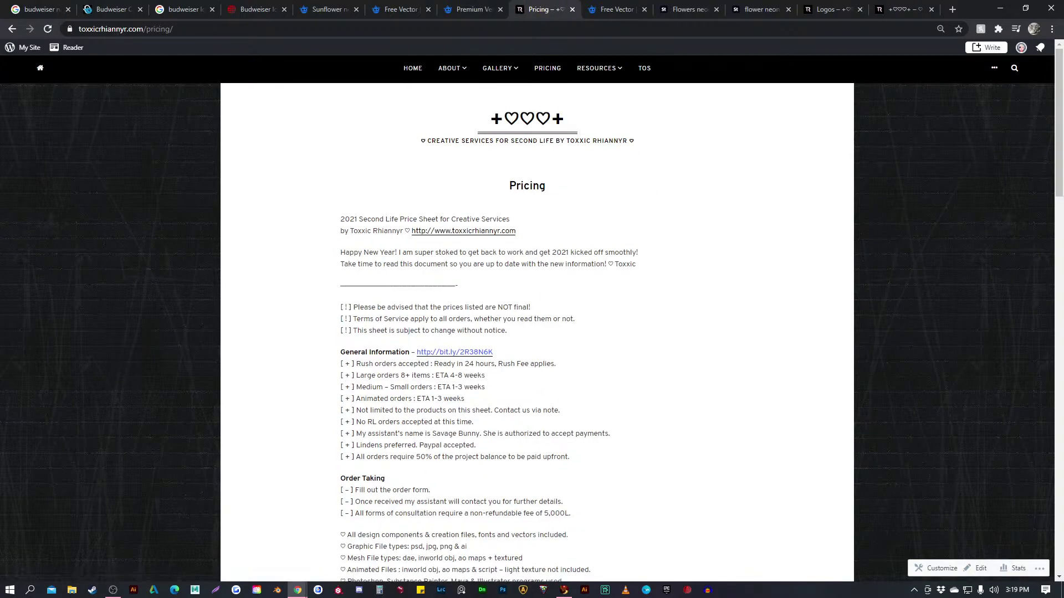
pyautogui.scroll(-10, 532, 319)
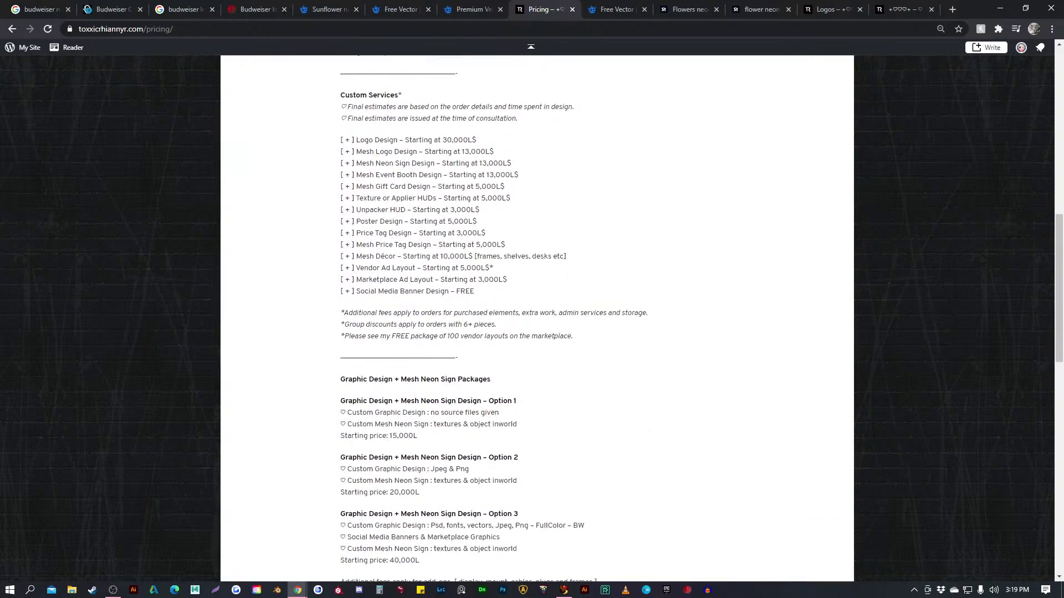
pyautogui.scroll(-2, 531, 319)
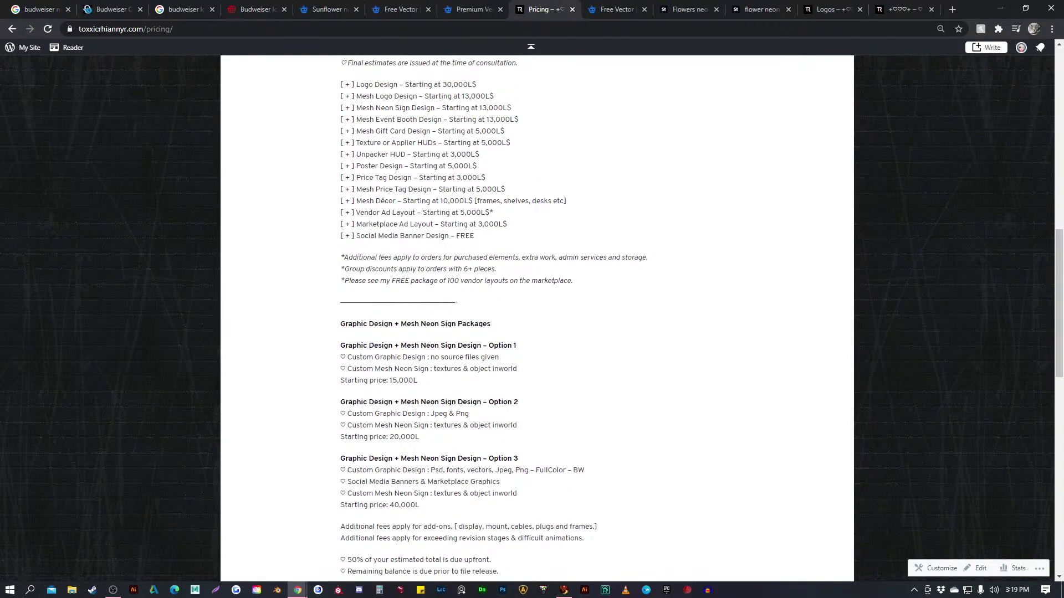
pyautogui.scroll(3, 532, 319)
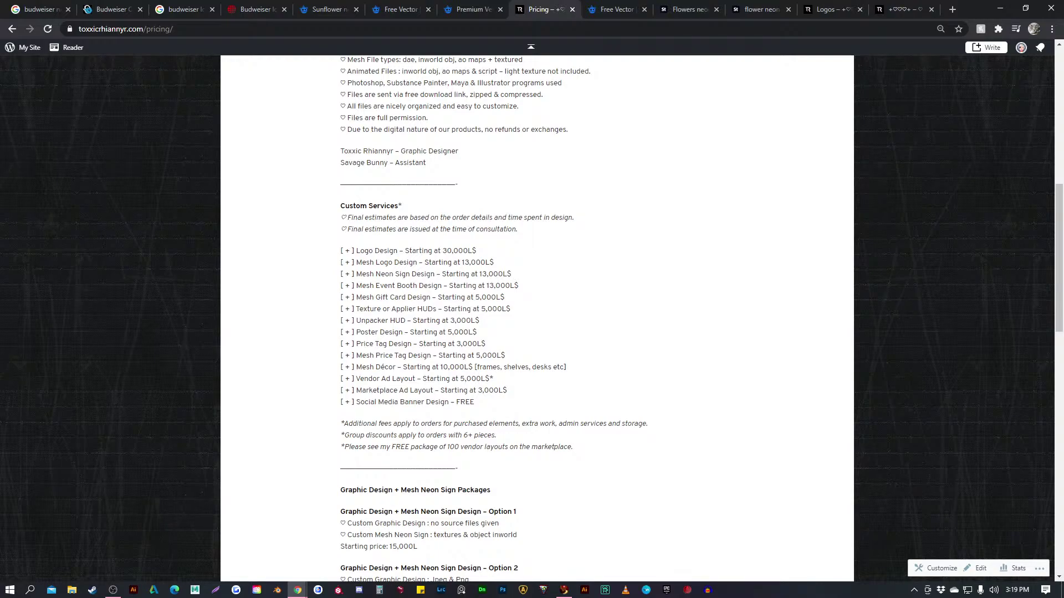
pyautogui.scroll(1, 532, 319)
pyautogui.scroll(-5, 532, 319)
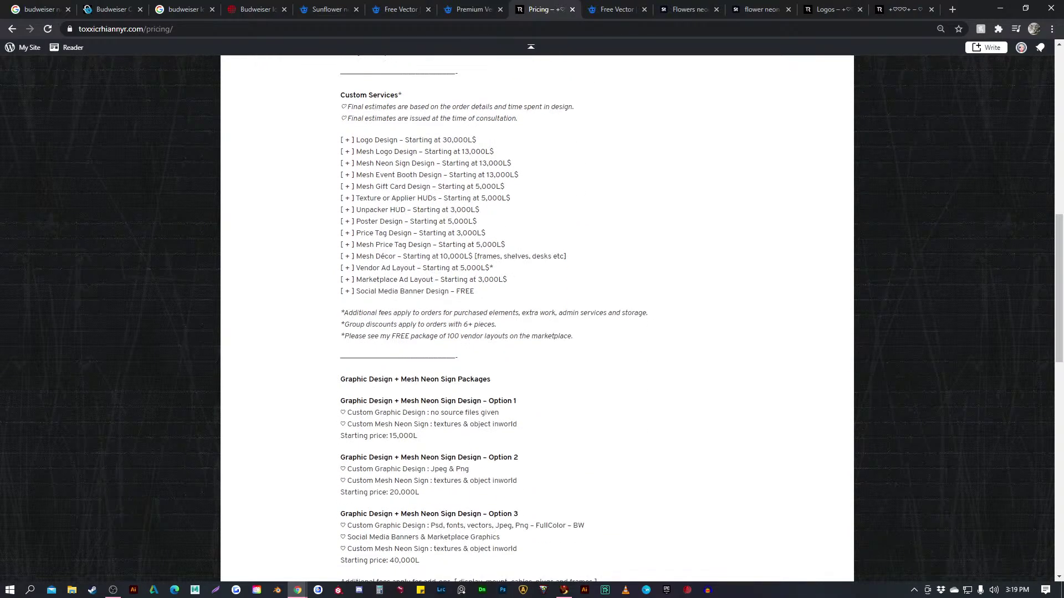
pyautogui.scroll(-2, 532, 319)
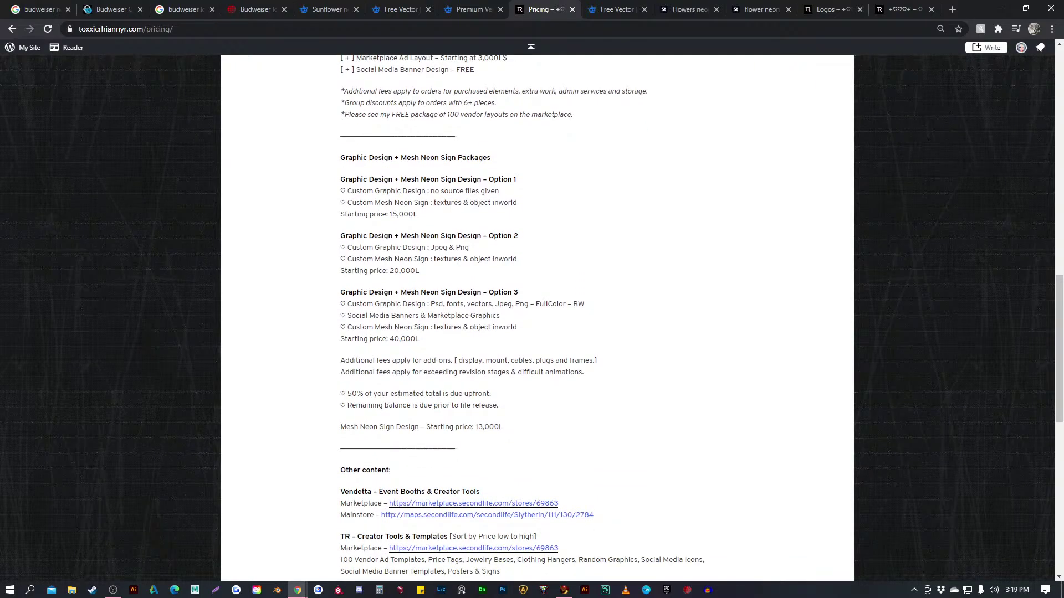
# Highlight the whole Graphic Design + Mesh Neon Sign Packages section, then Option 1's no-source-files design line and its 15,000L starting price
pyautogui.moveTo(340, 158); pyautogui.dragTo(502, 426)
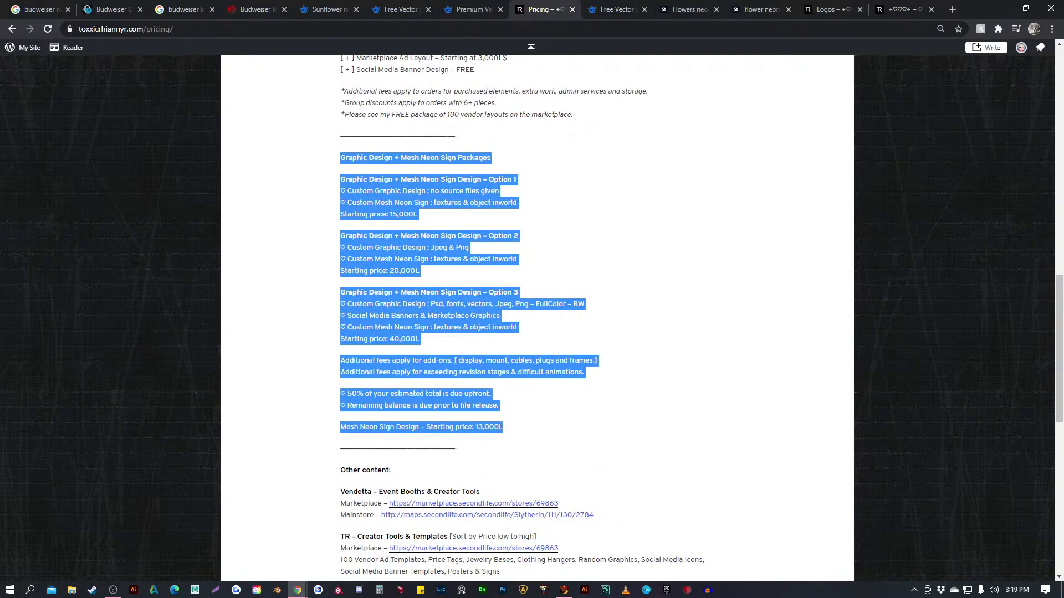
pyautogui.click(503, 427)
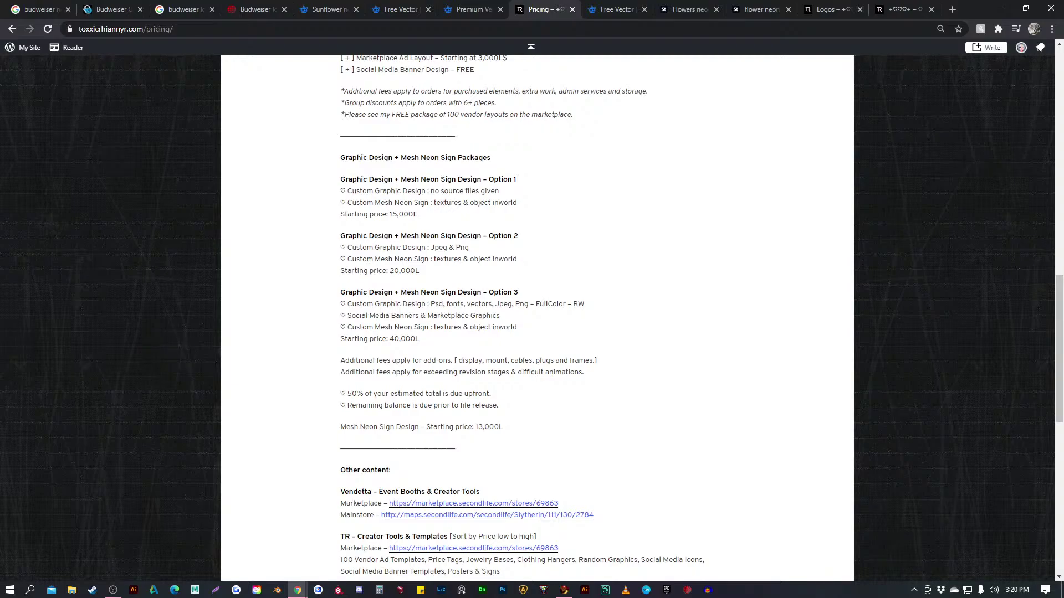
pyautogui.moveTo(345, 191); pyautogui.dragTo(498, 190)
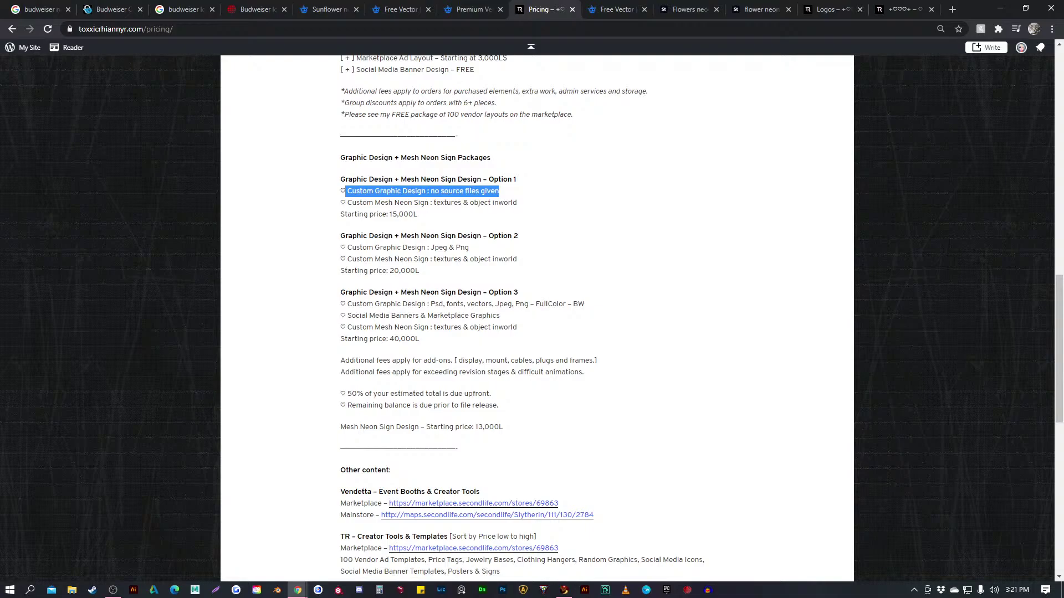
pyautogui.moveTo(390, 213); pyautogui.dragTo(417, 214)
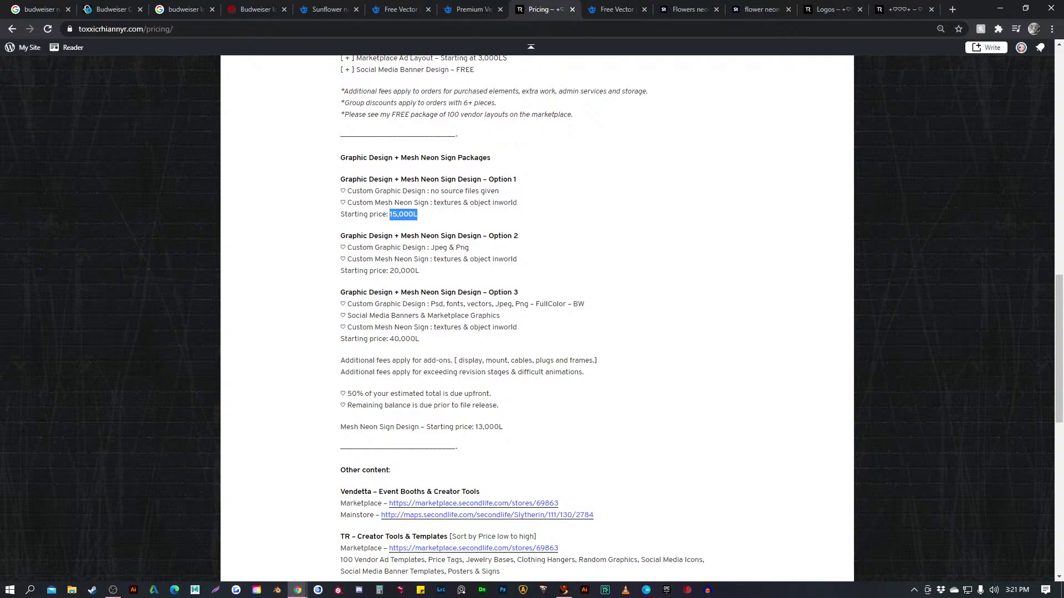
# Close the enlarged Snips & Snails logo on the Logos page and enlarge the Cosmopolitan Event logo further down the gallery
pyautogui.click(829, 9)
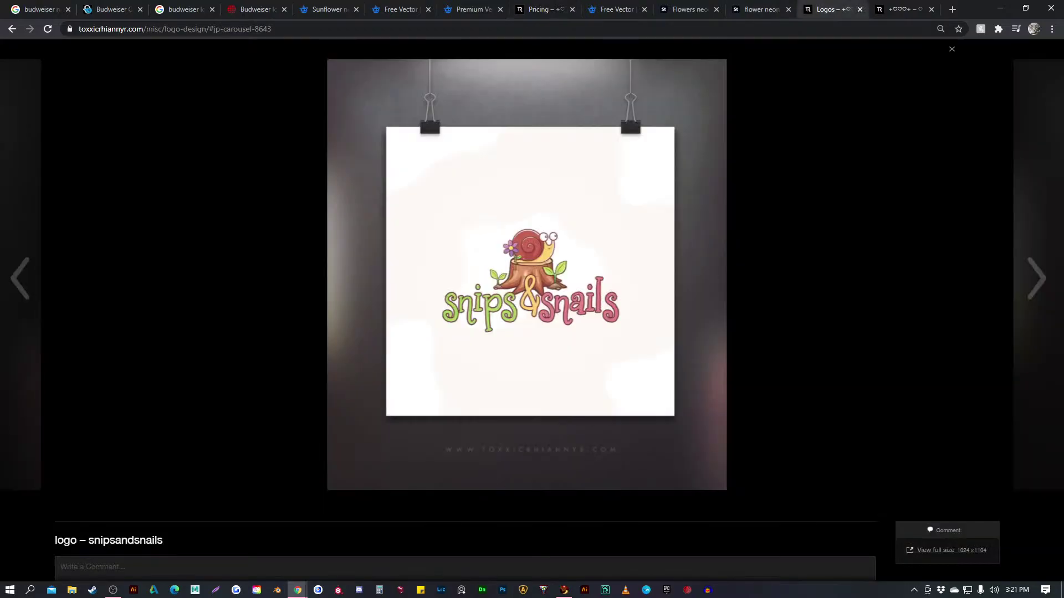
pyautogui.press('Escape')
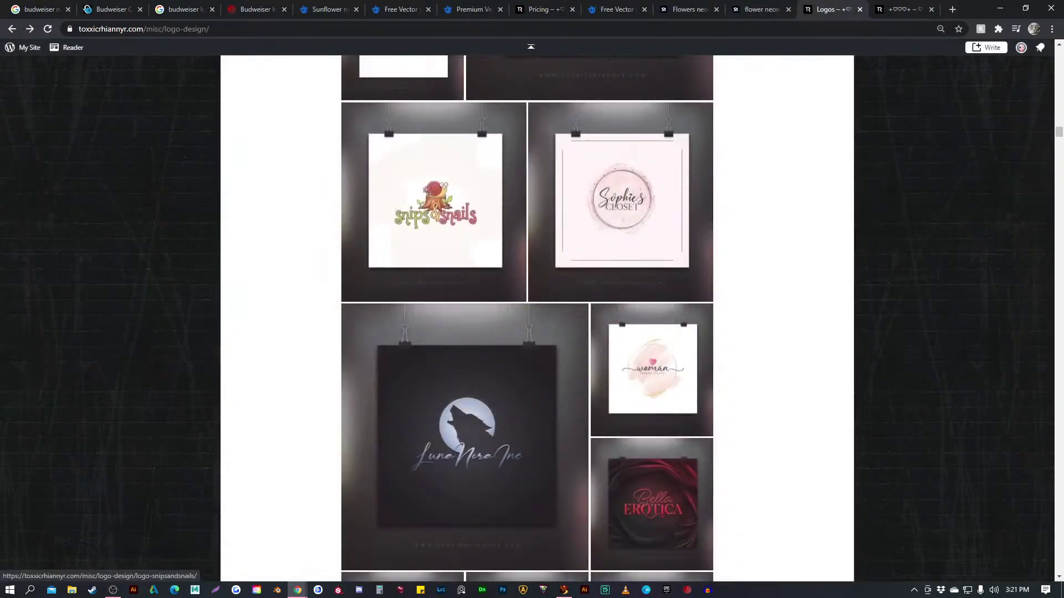
pyautogui.scroll(-7, 402, 194)
pyautogui.scroll(-10, 403, 194)
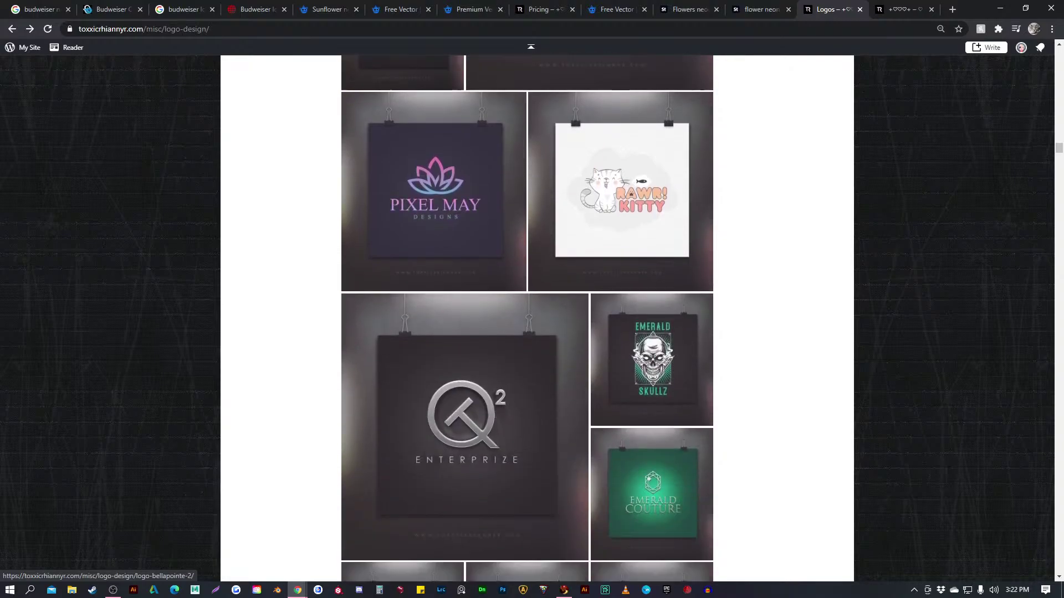
pyautogui.scroll(-10, 403, 194)
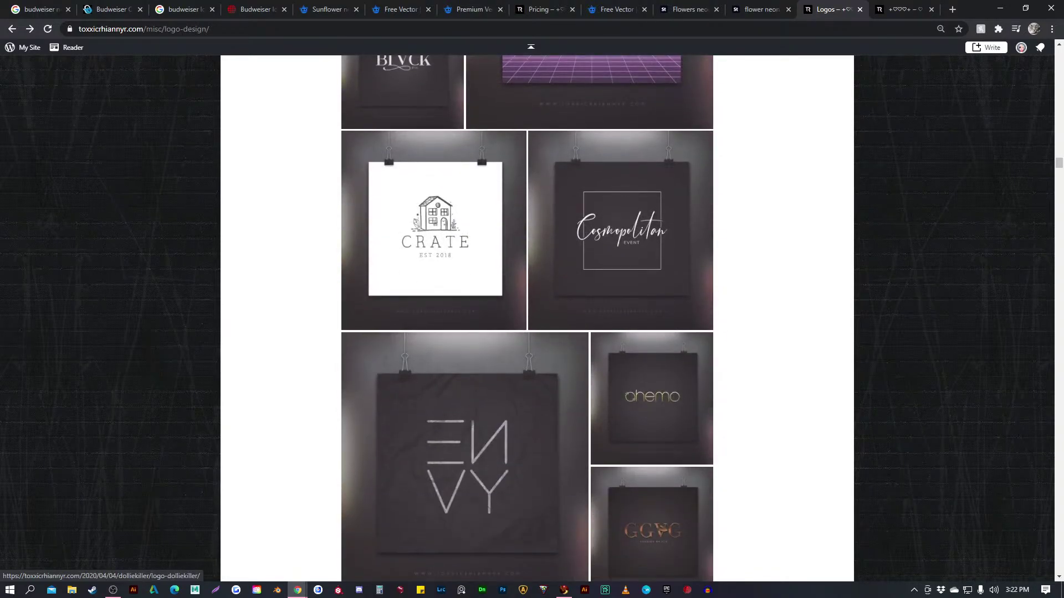
pyautogui.click(621, 230)
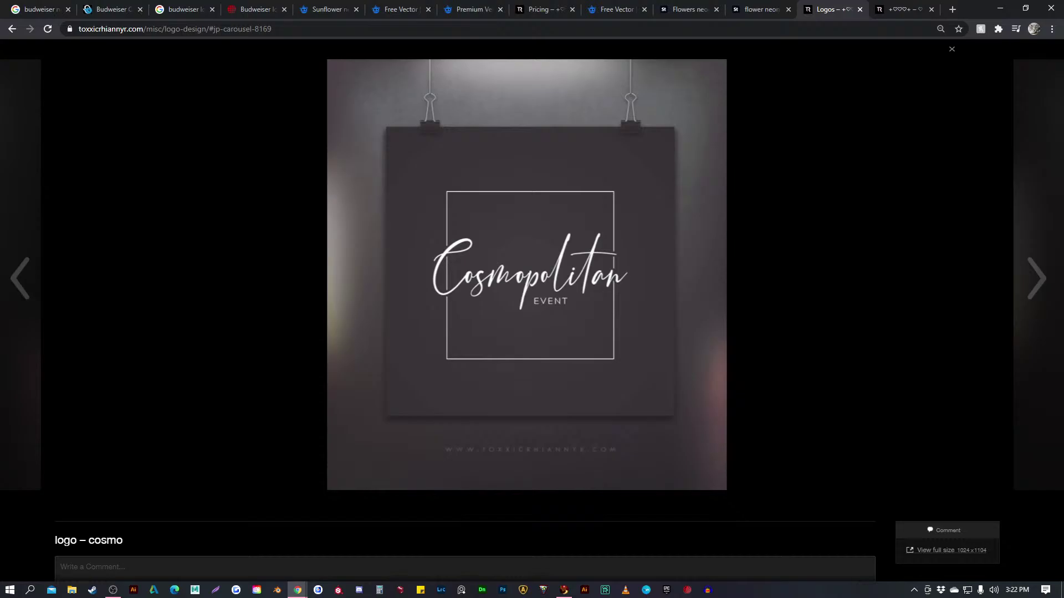
# Look through the open reference pages with the Adobe Stock flower neon icon set and the Freepik sunflower vector
pyautogui.click(762, 9)
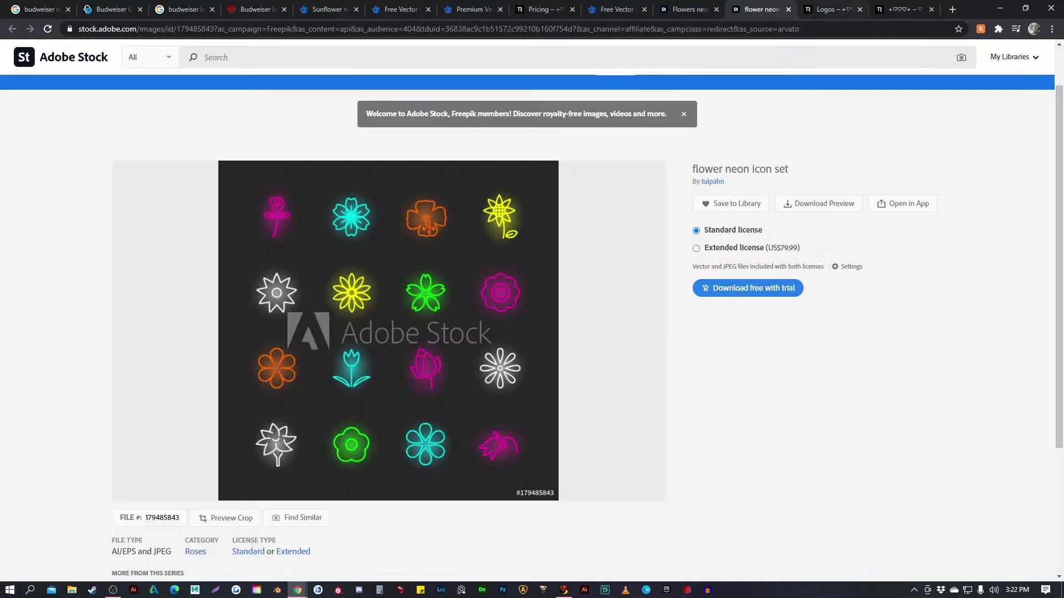
pyautogui.click(903, 9)
pyautogui.click(615, 9)
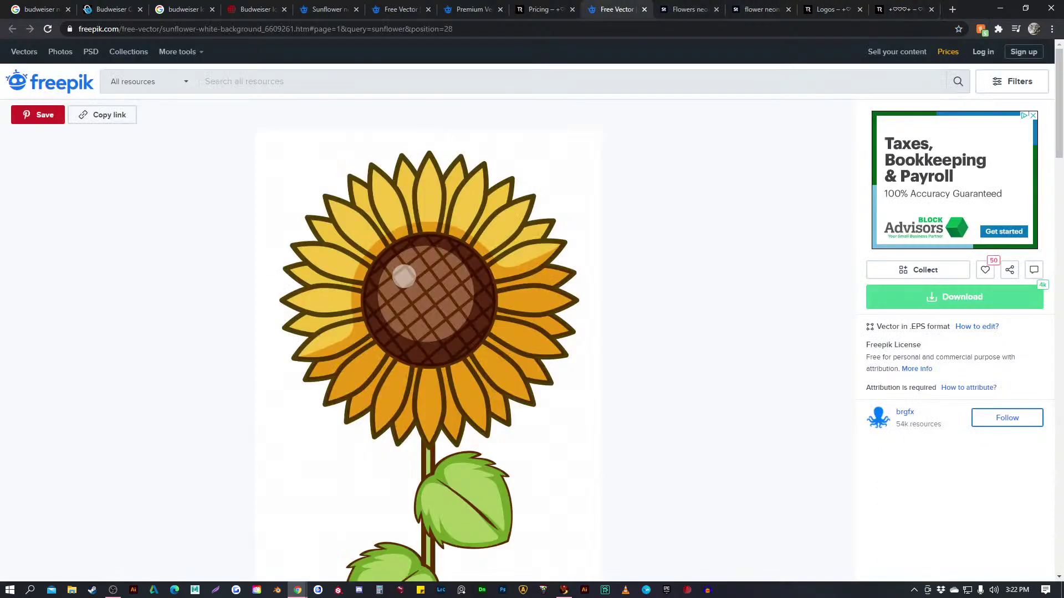
pyautogui.click(688, 9)
# Return to the Pricing page and highlight Option 2's Jpeg & Png graphic design line, followed by its 20,000L starting price
pyautogui.click(540, 9)
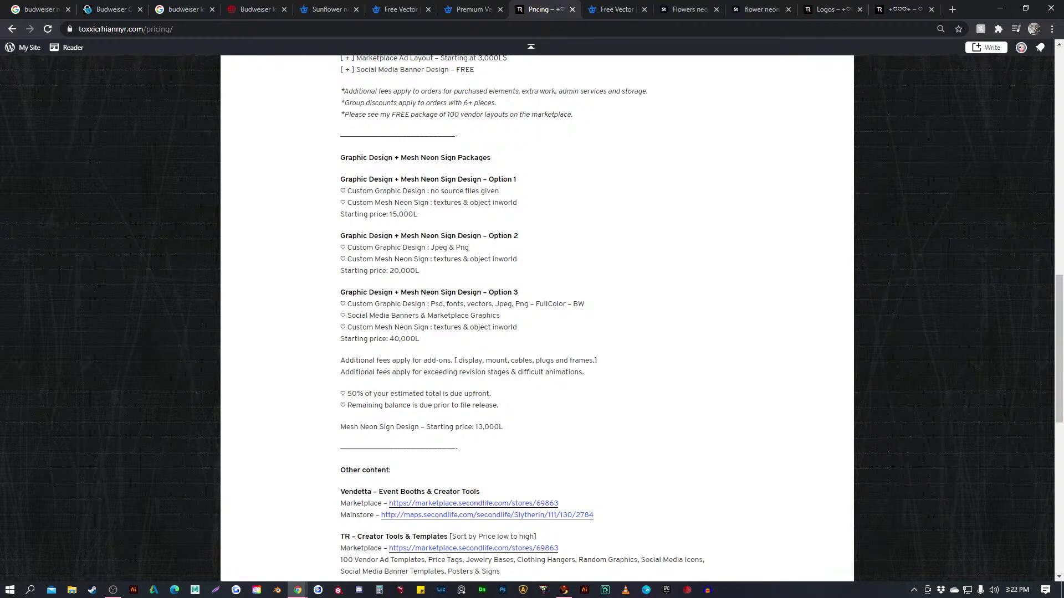
pyautogui.moveTo(341, 247); pyautogui.dragTo(468, 247)
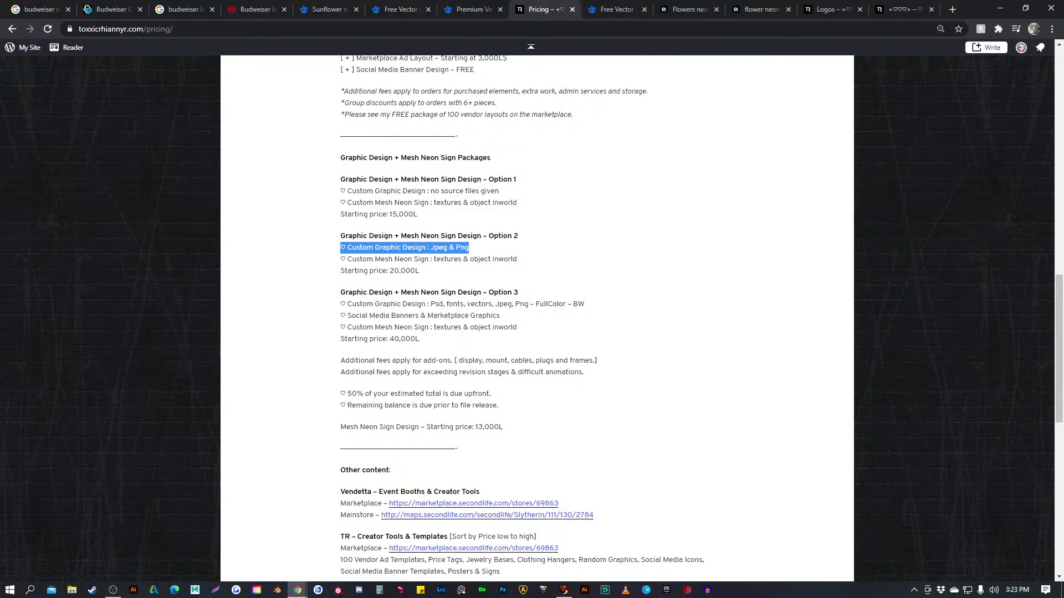
pyautogui.moveTo(374, 271); pyautogui.dragTo(419, 271)
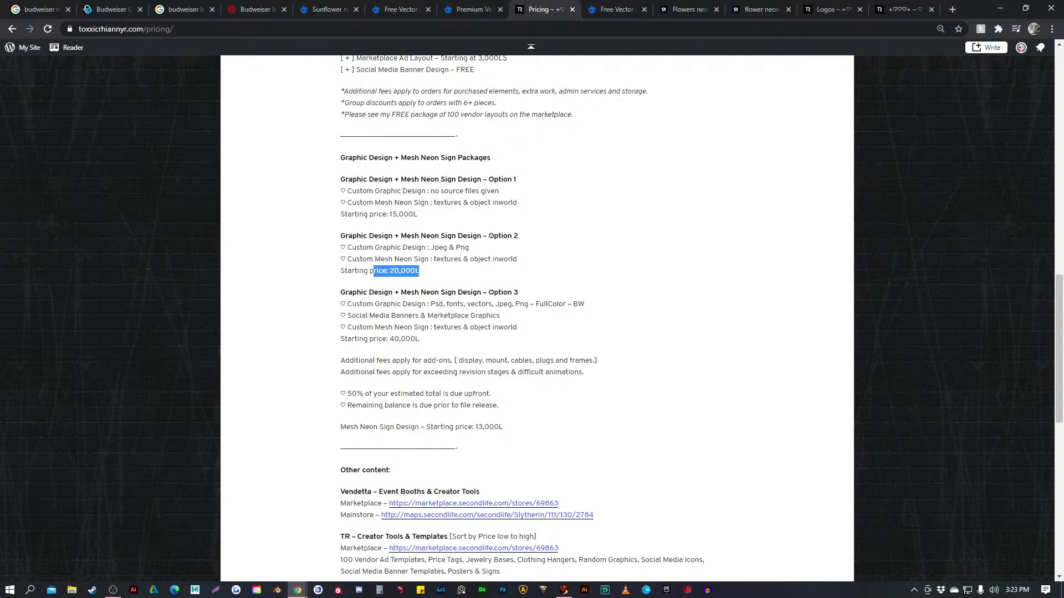
# Highlight Option 3 of the neon sign packages, including its design-file line, mesh neon sign line and 40,000L starting price
pyautogui.click(419, 271)
pyautogui.moveTo(344, 293); pyautogui.dragTo(517, 328)
pyautogui.click(517, 328)
pyautogui.scroll(1, 531, 322)
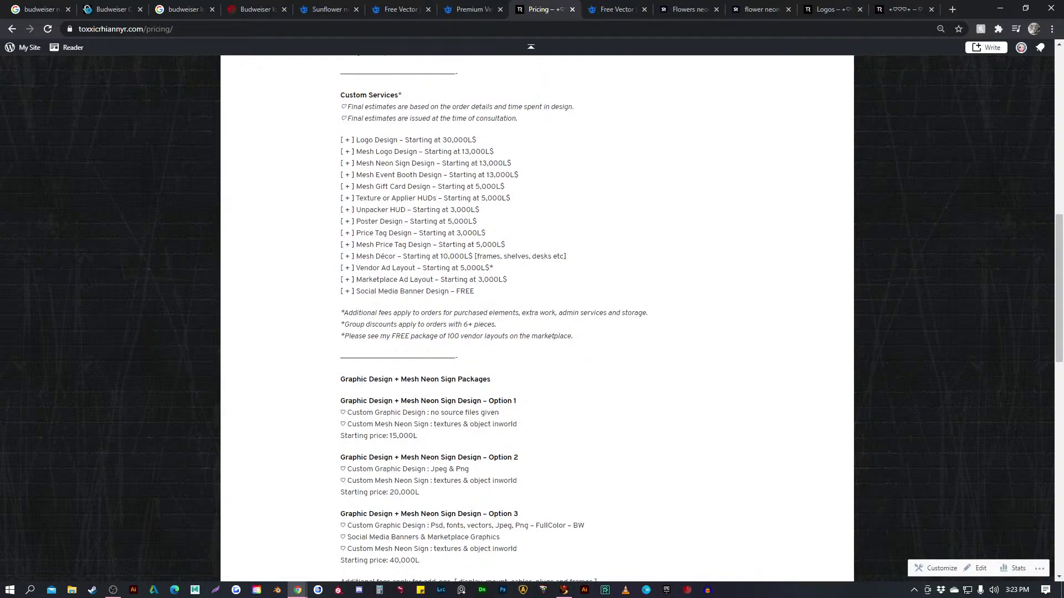
pyautogui.scroll(-4, 532, 319)
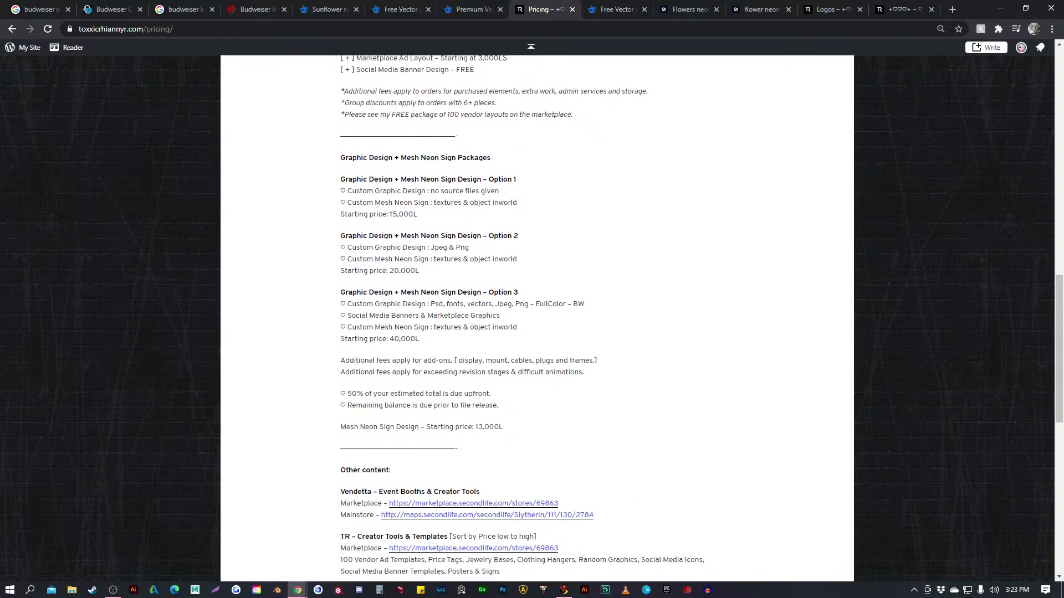
pyautogui.moveTo(414, 305); pyautogui.dragTo(492, 304)
pyautogui.moveTo(412, 327); pyautogui.dragTo(480, 327)
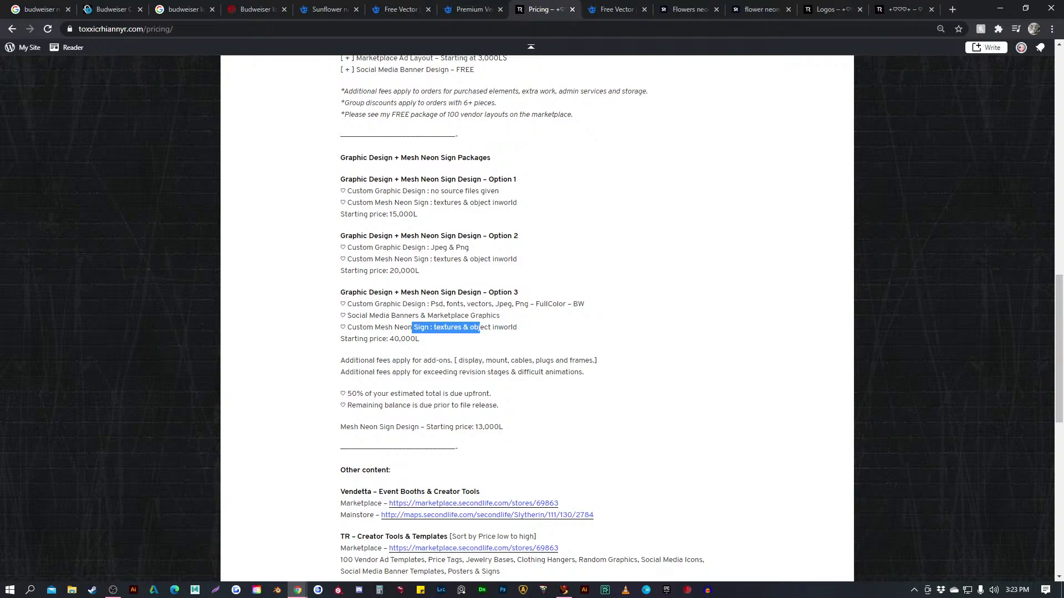
pyautogui.moveTo(390, 339); pyautogui.dragTo(419, 339)
# Highlight the Logo Design price of 30,000L$ under Custom Services, followed by Option 3's 40,000L starting price for comparison
pyautogui.scroll(5, 532, 319)
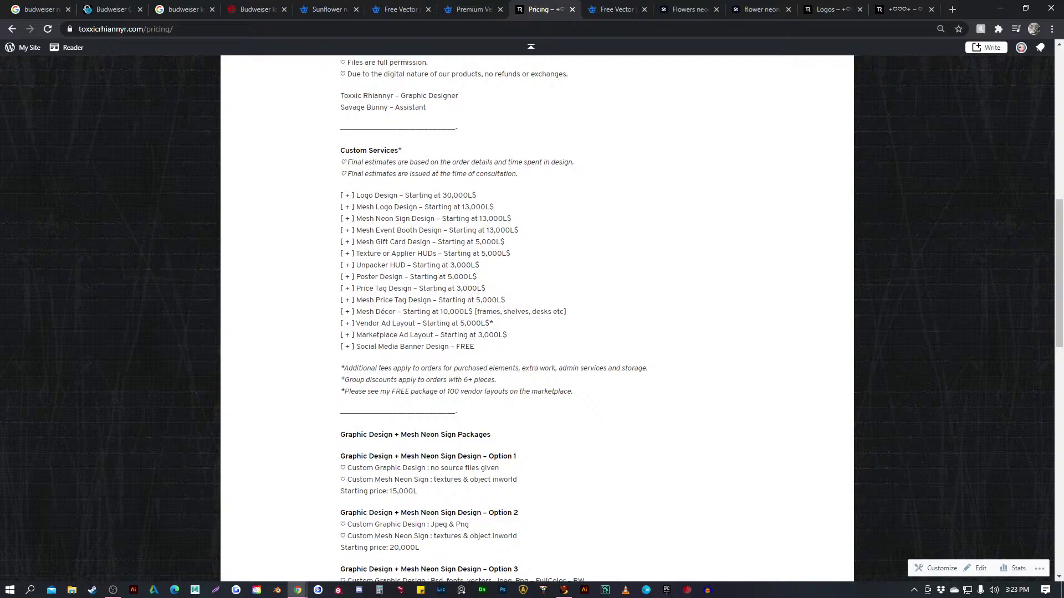
pyautogui.moveTo(374, 195); pyautogui.dragTo(476, 195)
pyautogui.moveTo(441, 195); pyautogui.dragTo(476, 195)
pyautogui.scroll(-3, 532, 316)
pyautogui.scroll(-2, 531, 316)
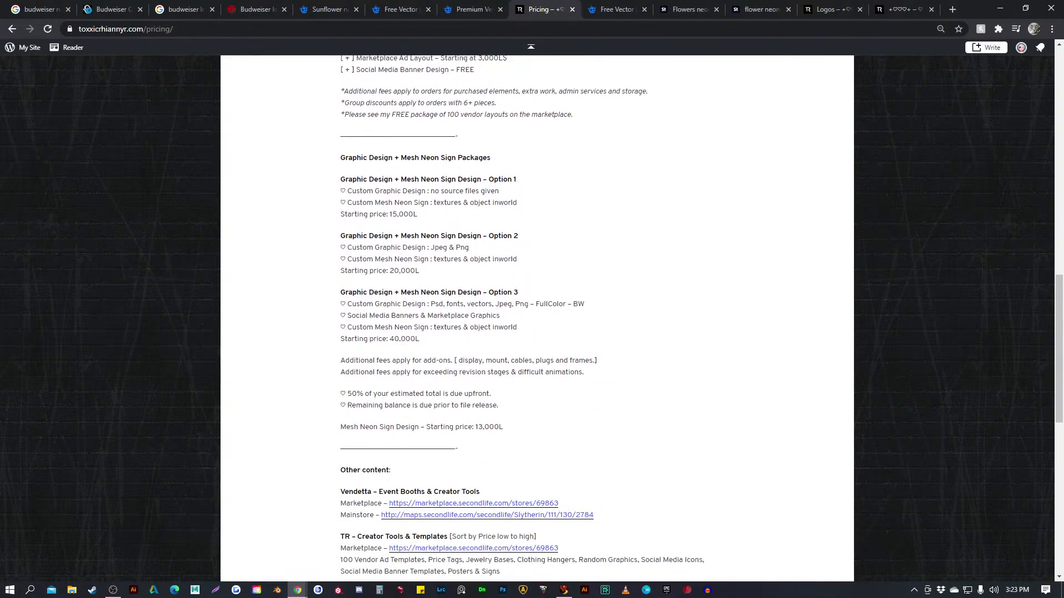
pyautogui.moveTo(389, 339); pyautogui.dragTo(419, 339)
# Compare the package options with the Custom Services list, highlighting the services from Logo Design through Poster Design
pyautogui.scroll(2, 532, 316)
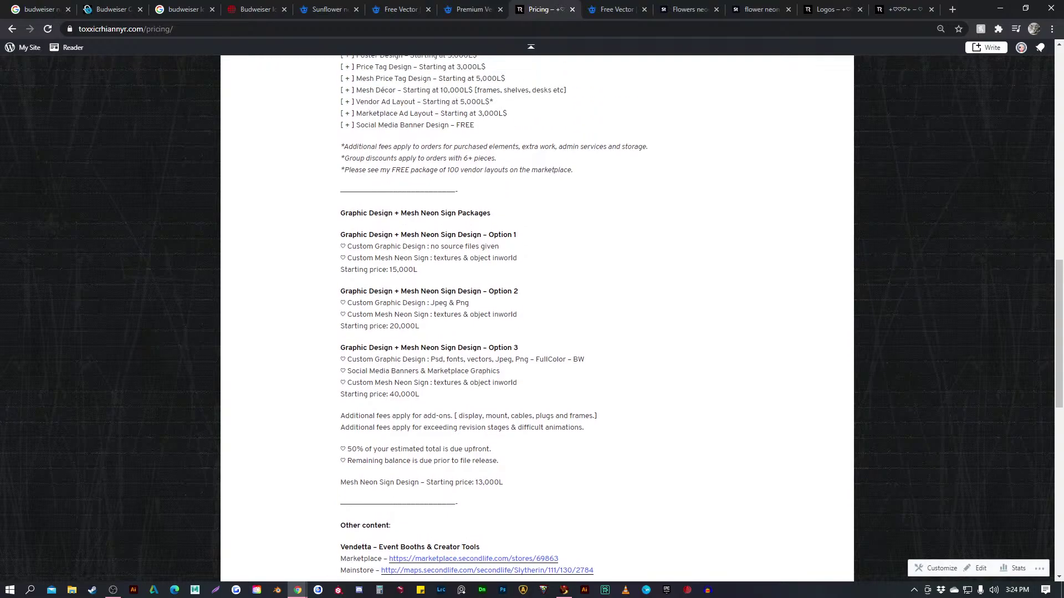
pyautogui.scroll(-2, 532, 316)
pyautogui.scroll(1, 532, 316)
pyautogui.scroll(2, 531, 316)
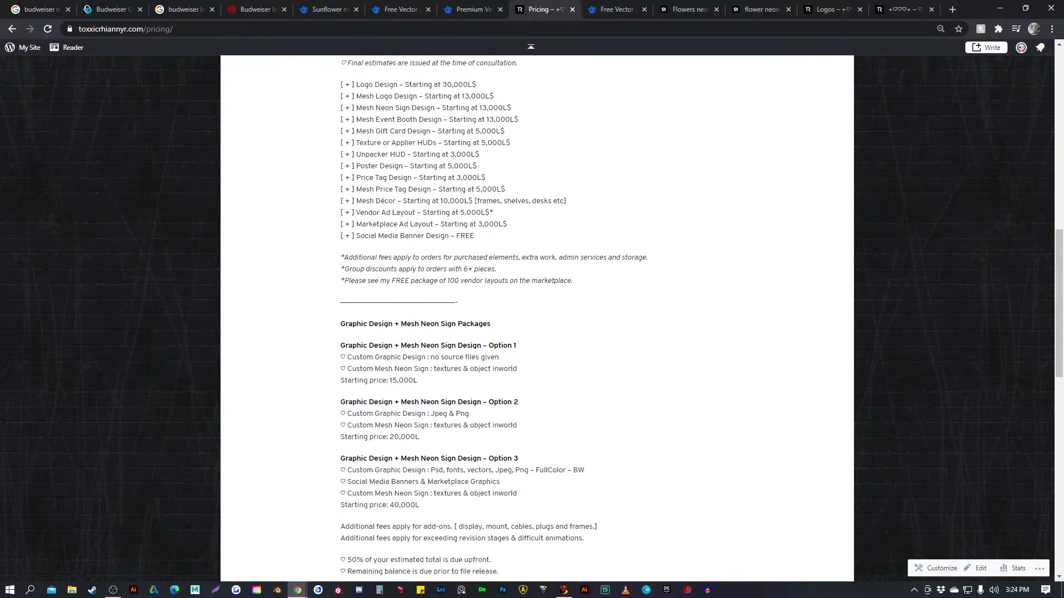
pyautogui.scroll(1, 532, 316)
pyautogui.scroll(-3, 532, 316)
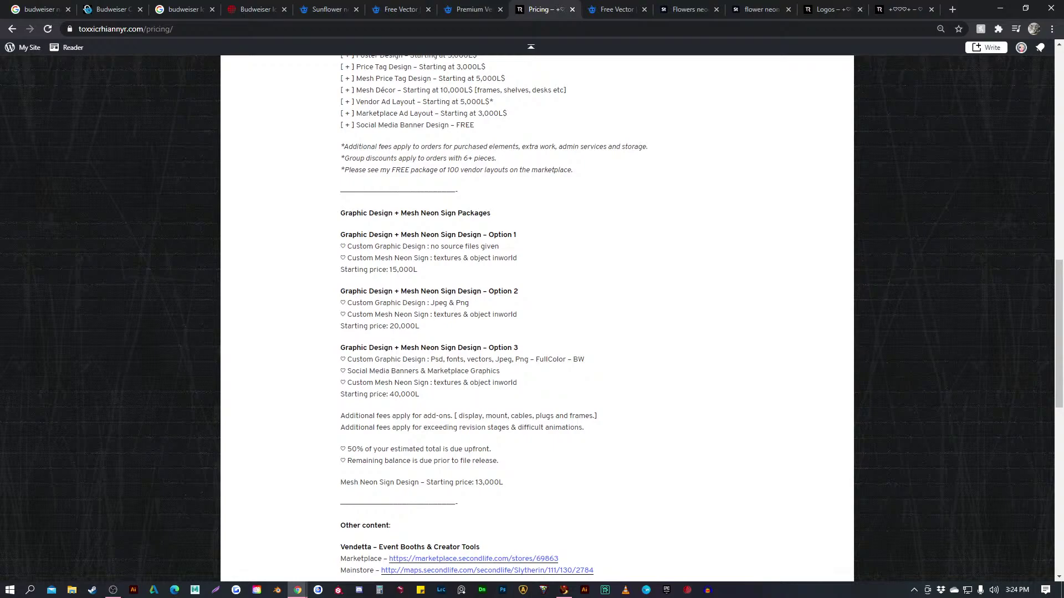
pyautogui.scroll(3, 531, 316)
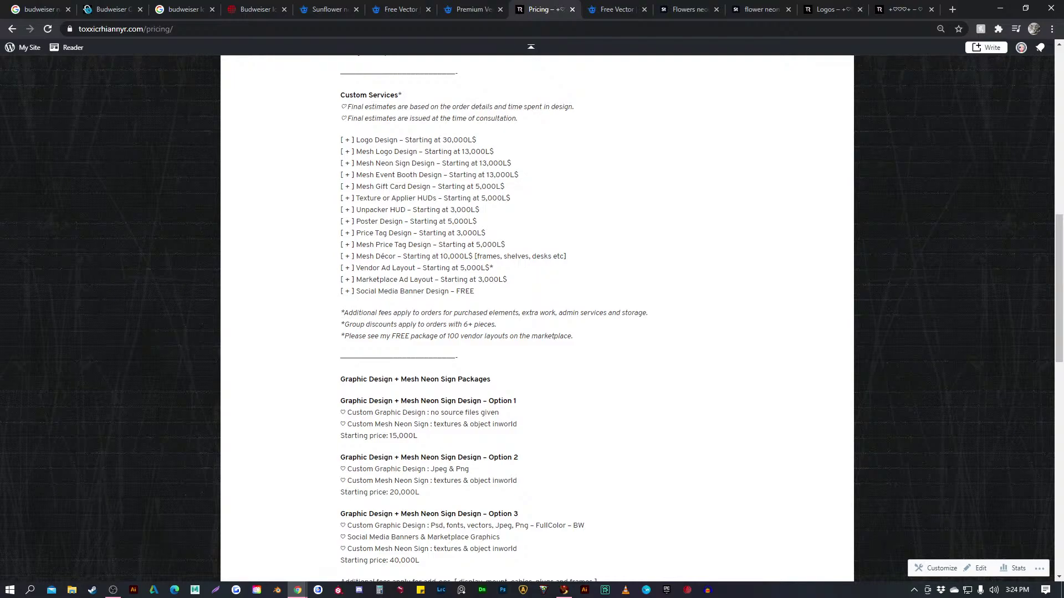
pyautogui.moveTo(340, 139); pyautogui.dragTo(477, 222)
pyautogui.scroll(-3, 536, 319)
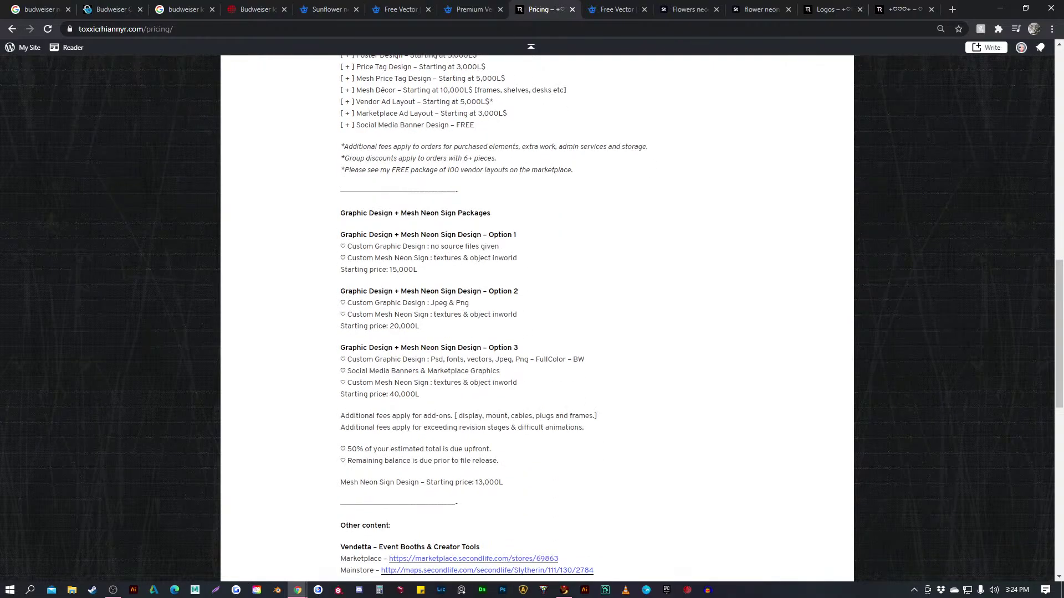
# Review the price sheet from the neon sign packages back up to the Order Taking and General Information sections
pyautogui.scroll(7, 536, 319)
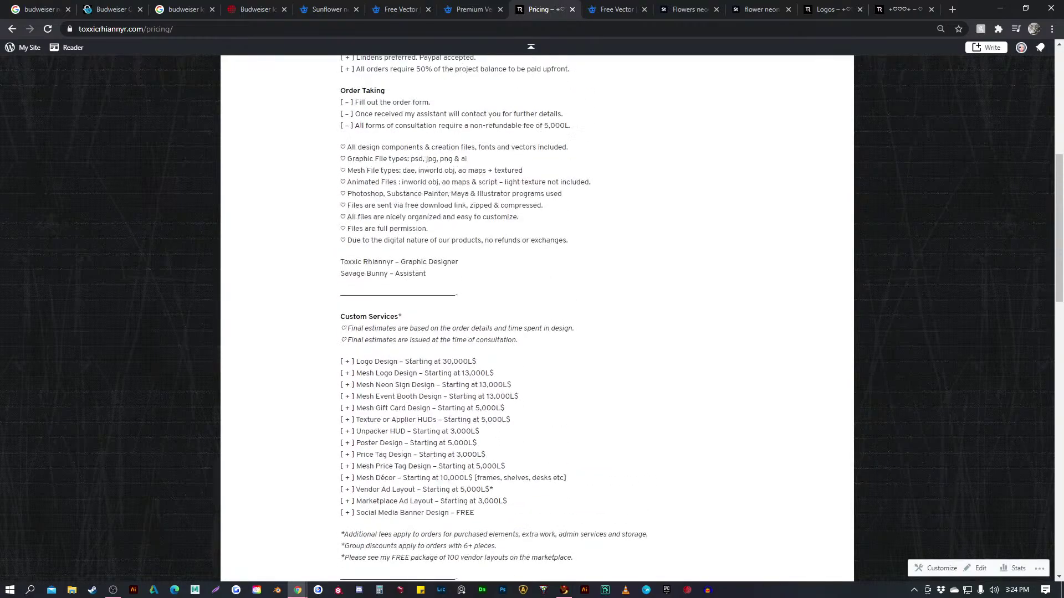
pyautogui.scroll(-2, 536, 318)
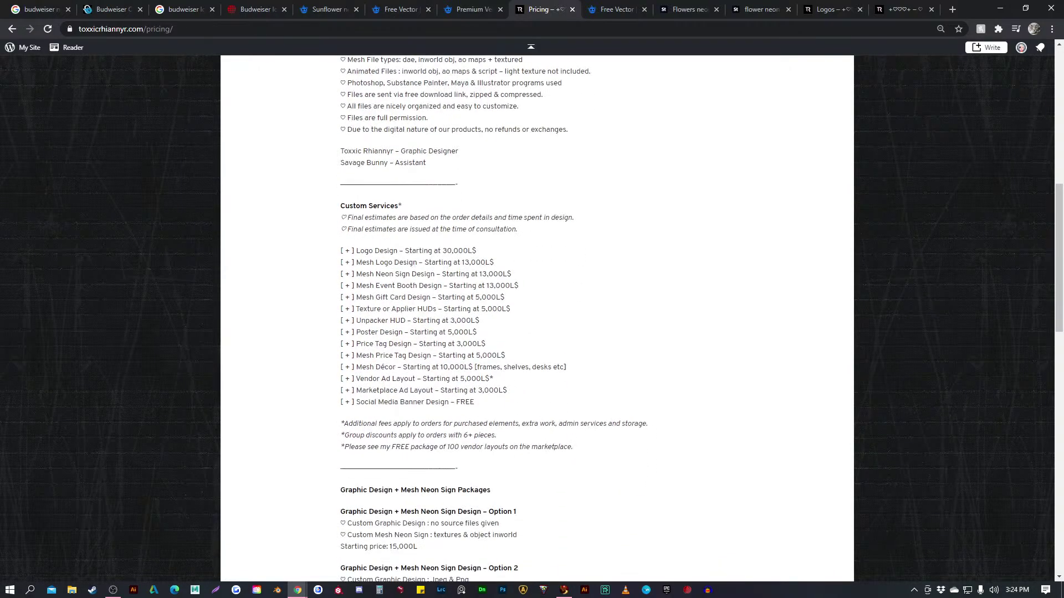
pyautogui.scroll(-7, 536, 319)
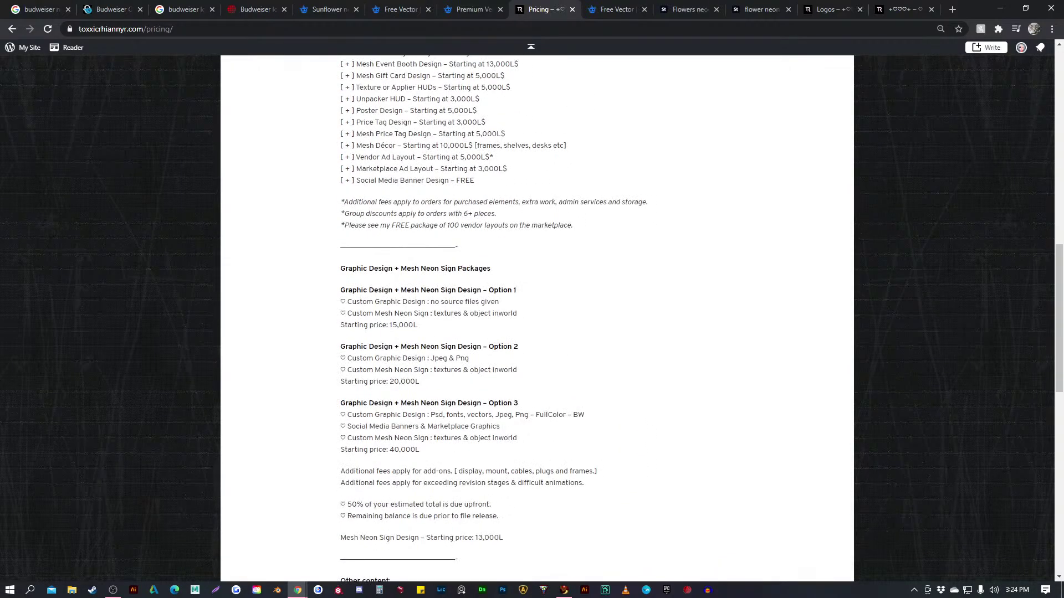
pyautogui.scroll(1, 536, 319)
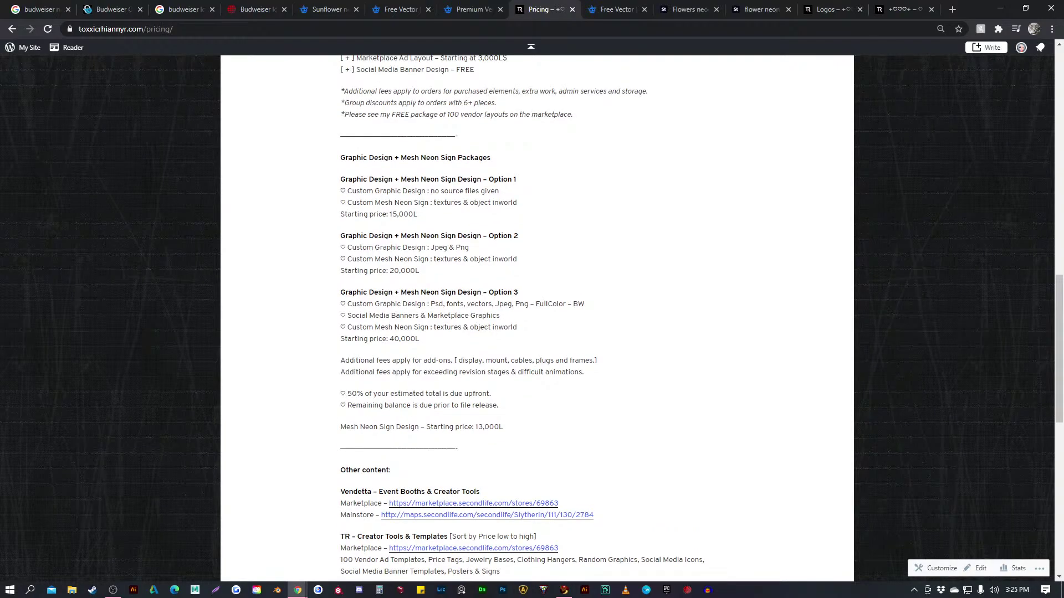
pyautogui.scroll(1, 536, 319)
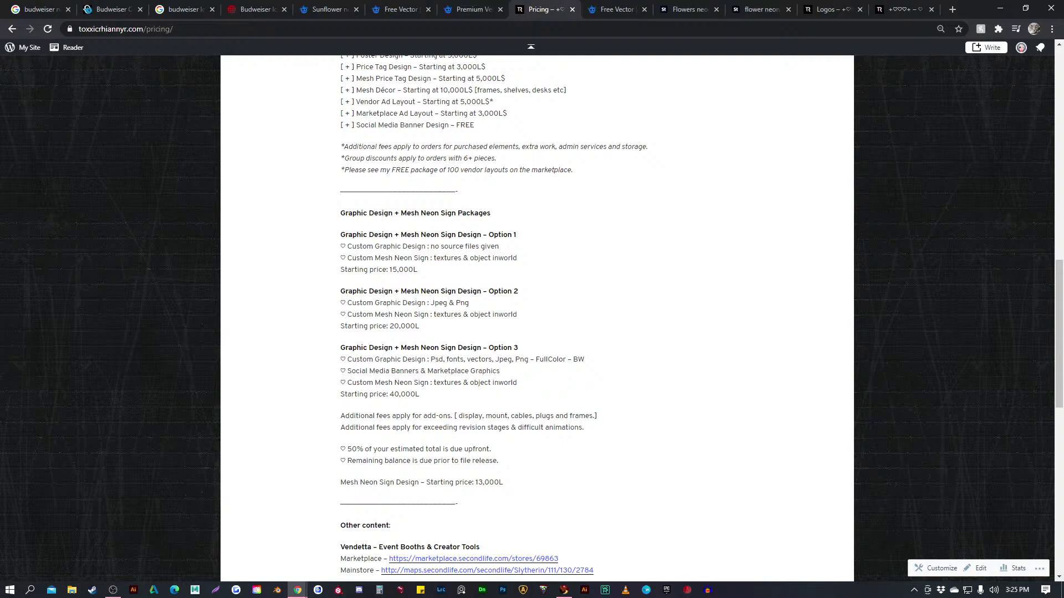
pyautogui.scroll(2, 536, 318)
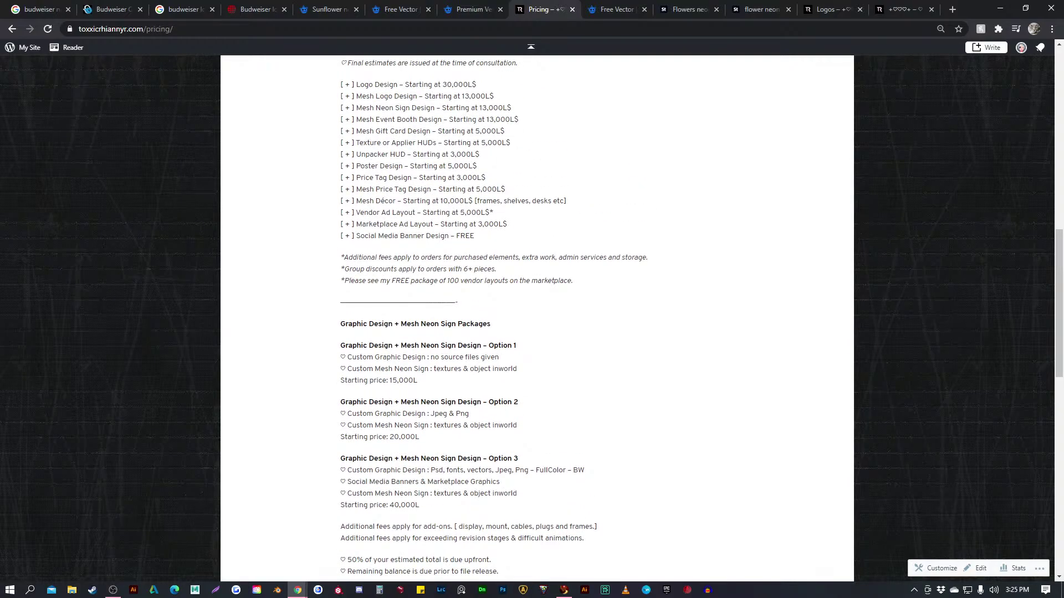
pyautogui.scroll(6, 536, 318)
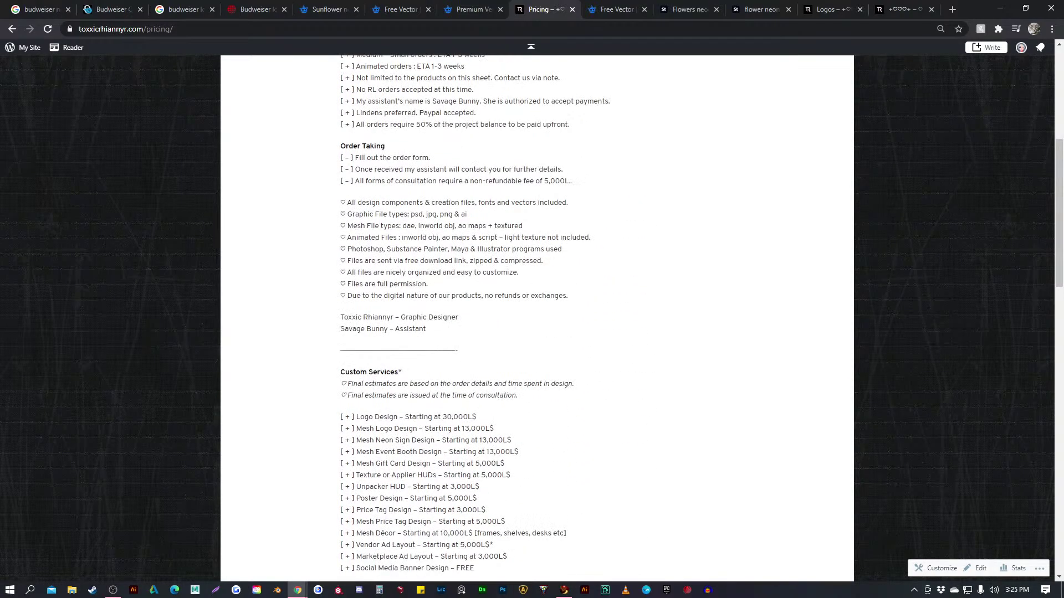
pyautogui.scroll(4, 536, 319)
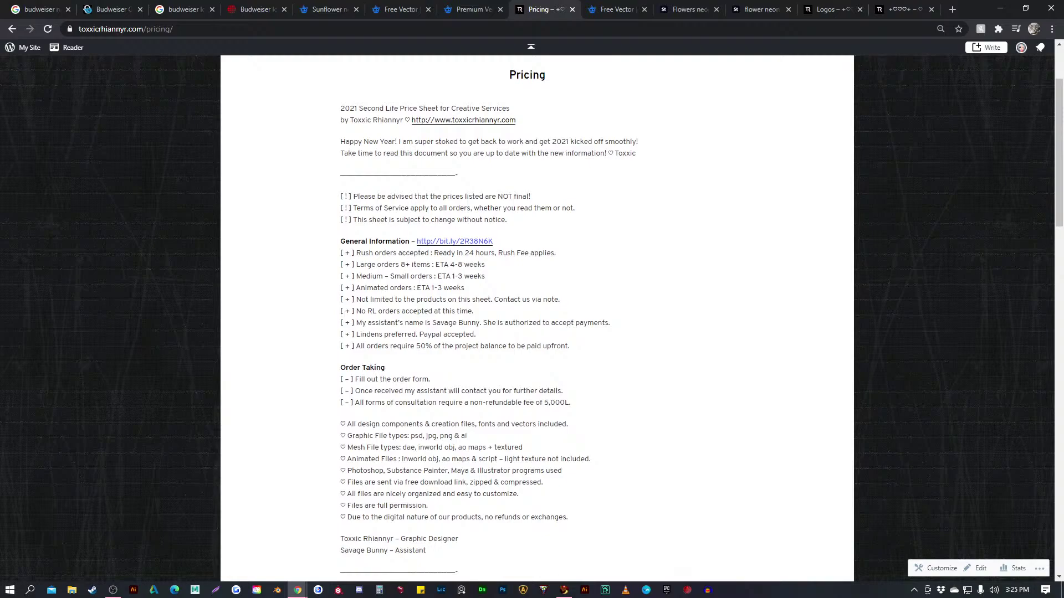
# Read through the Custom Services prices and the package add-on and upfront payment terms, finishing at the Pricing page heading
pyautogui.scroll(-2, 537, 318)
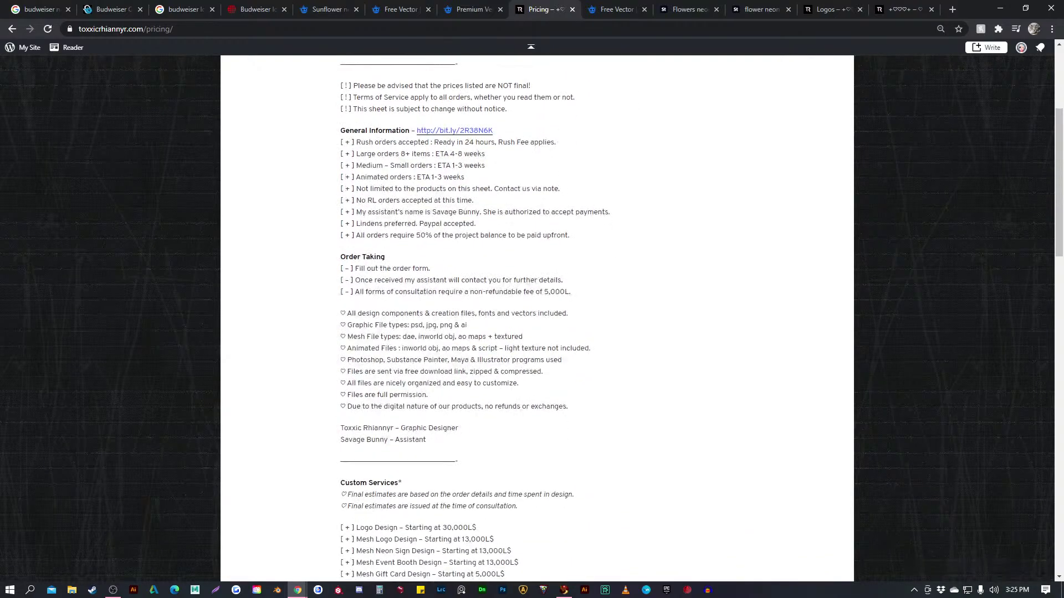
pyautogui.scroll(-3, 536, 319)
pyautogui.scroll(-2, 537, 318)
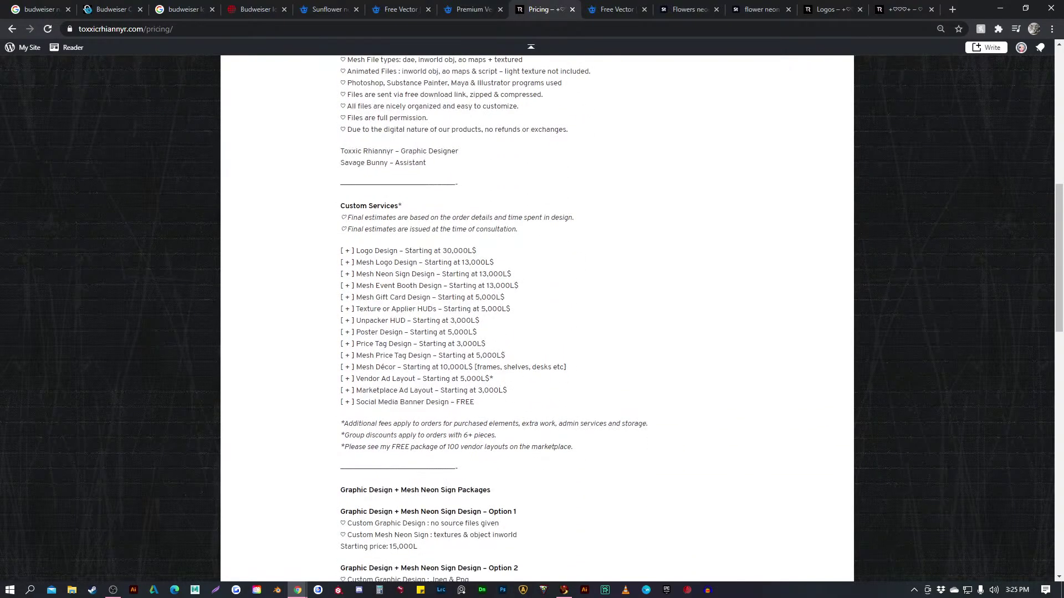
pyautogui.scroll(-2, 537, 319)
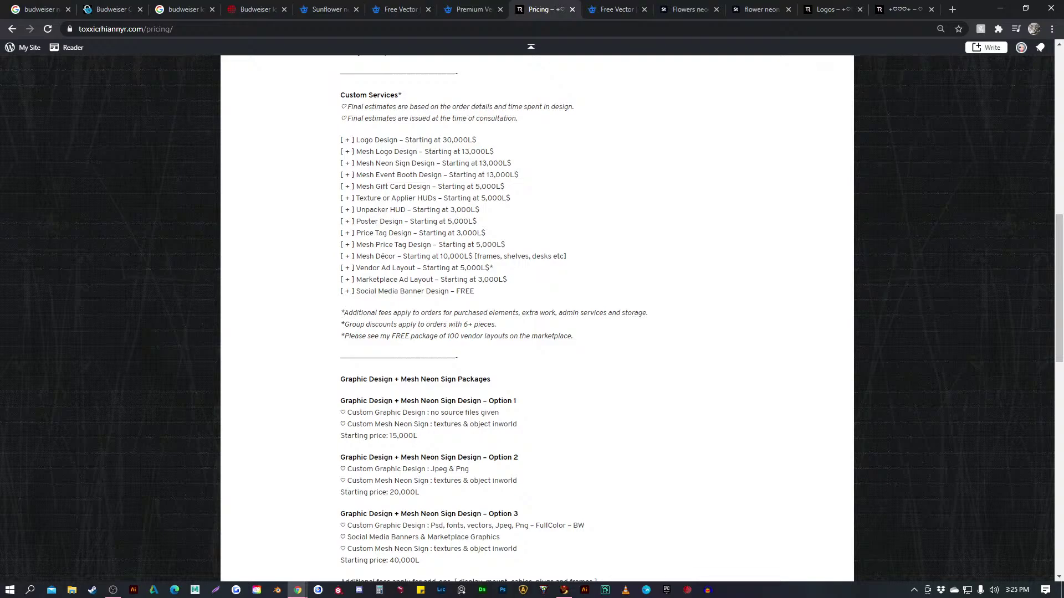
pyautogui.scroll(-5, 537, 318)
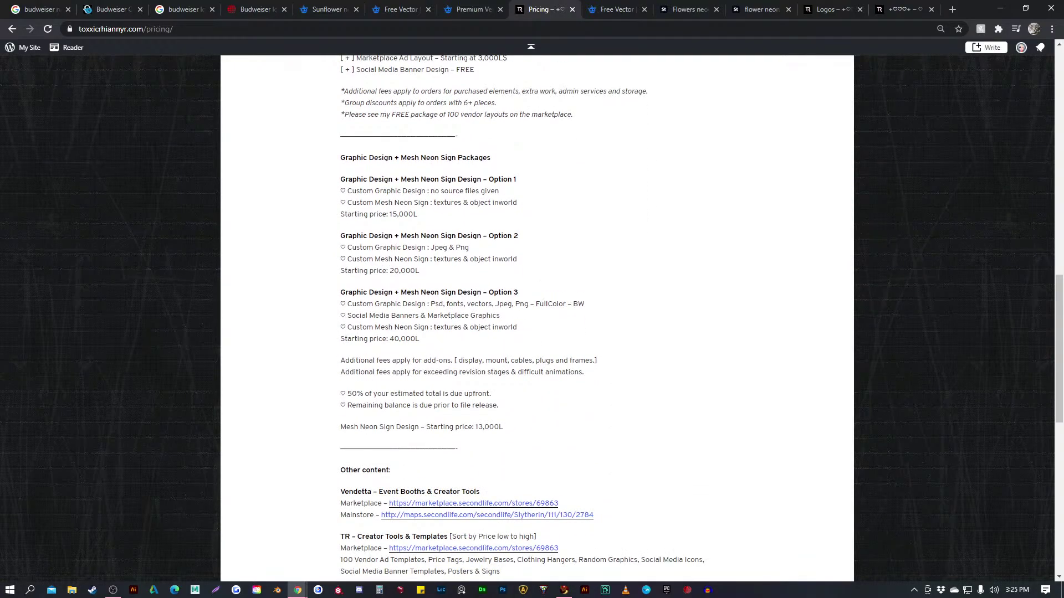
pyautogui.scroll(-1, 537, 318)
pyautogui.scroll(3, 537, 319)
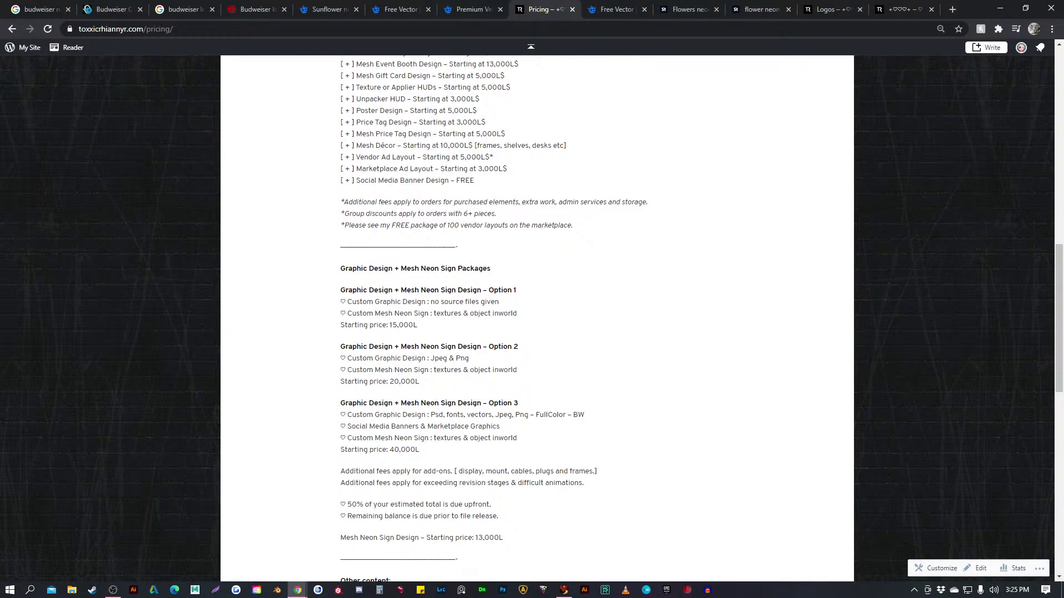
pyautogui.scroll(-1, 536, 318)
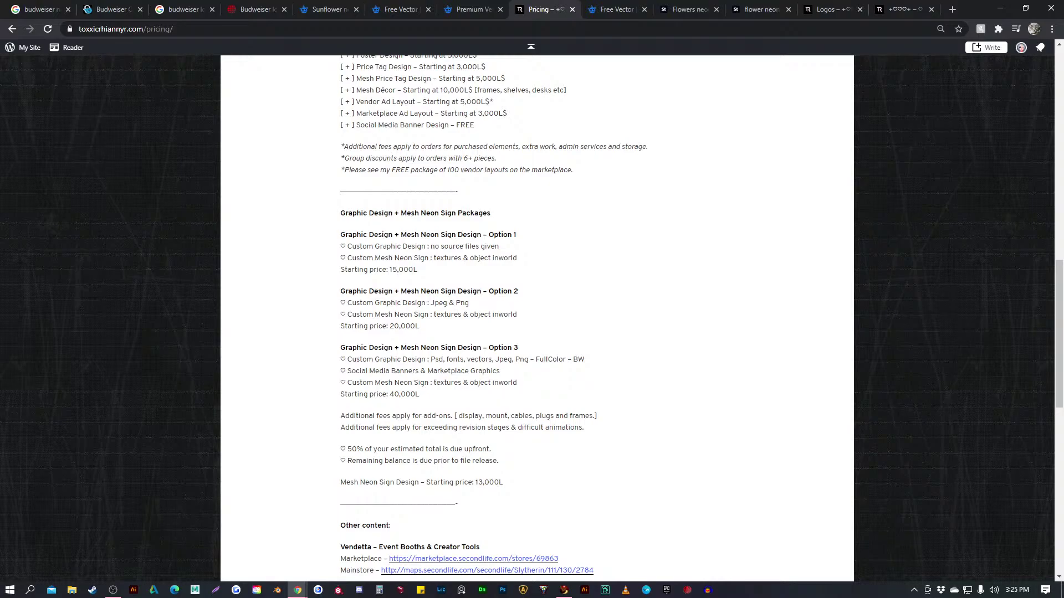
pyautogui.scroll(5, 537, 319)
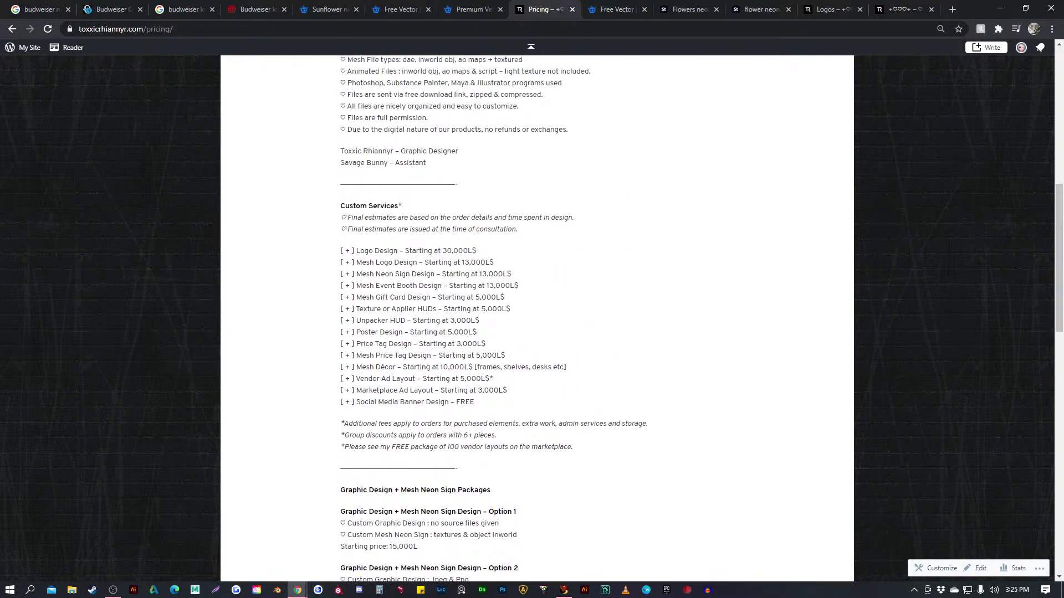
pyautogui.scroll(10, 537, 319)
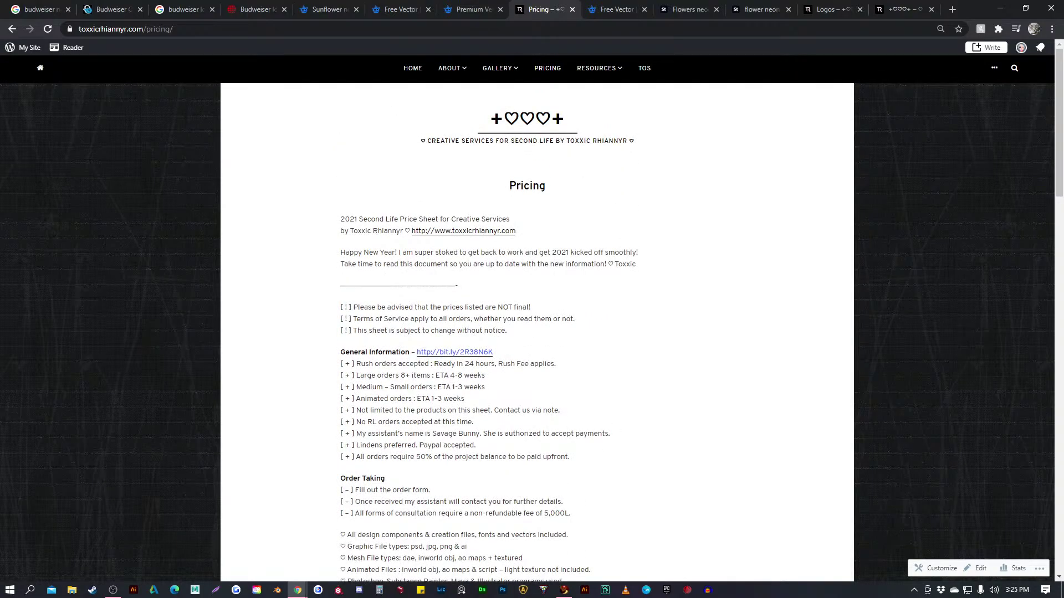
# Revisit the Budweiser references: the 1000 Logos artwork, the logo image results and the SafeSpecial Budweiser Crown LED sign
pyautogui.click(257, 8)
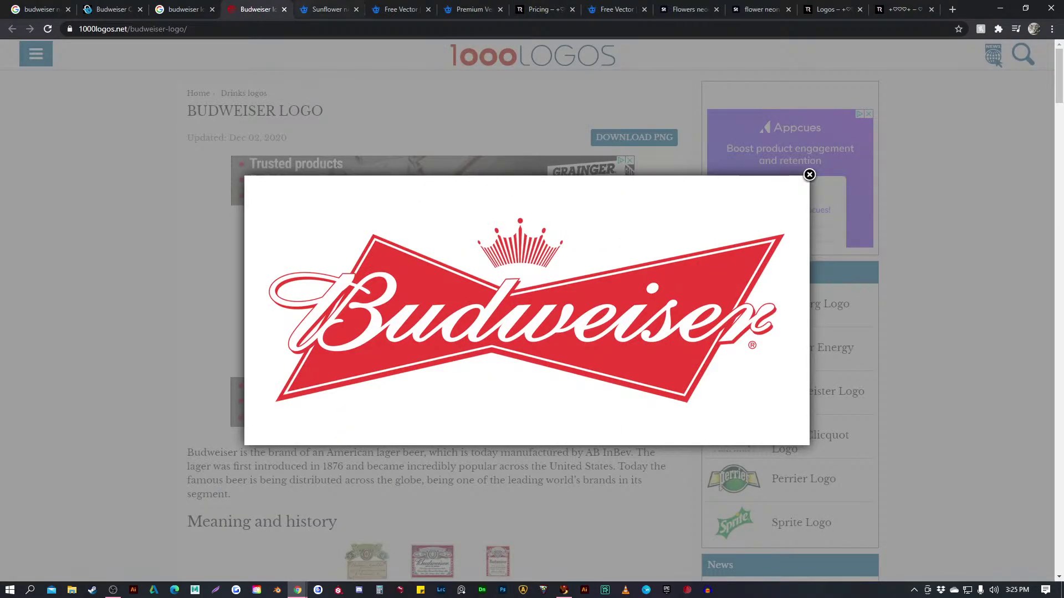
pyautogui.click(183, 8)
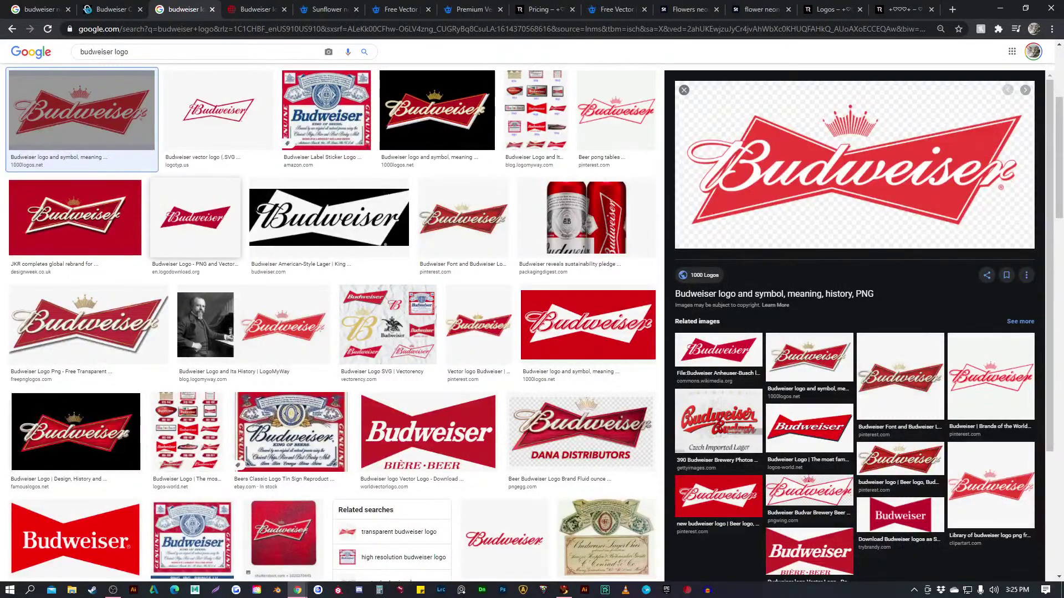
pyautogui.click(114, 8)
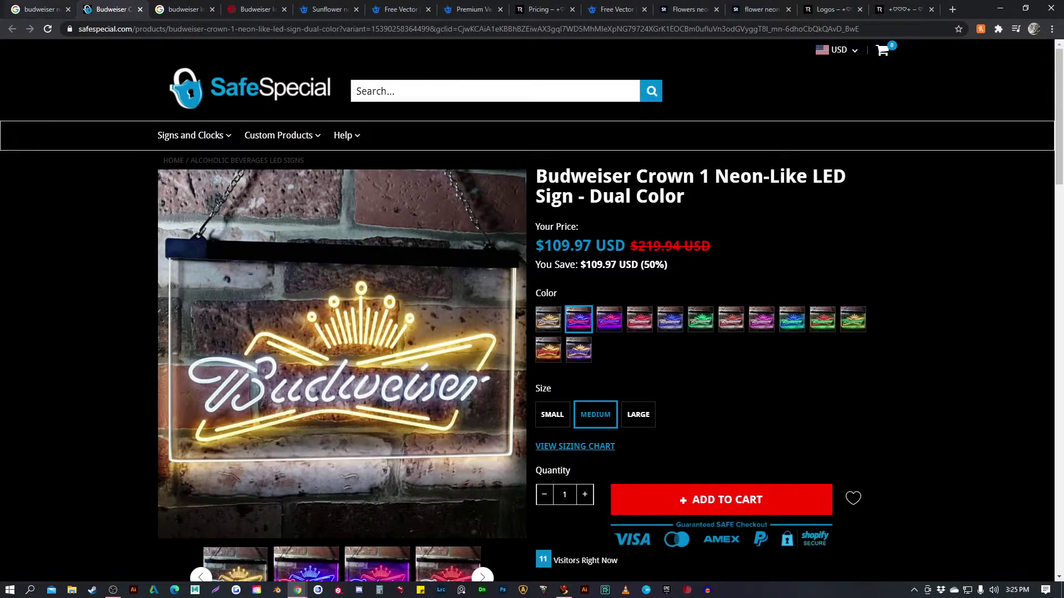
# Browse the Google image results for "budweiser neon sign" to compare real neon versions of the logo
pyautogui.click(36, 9)
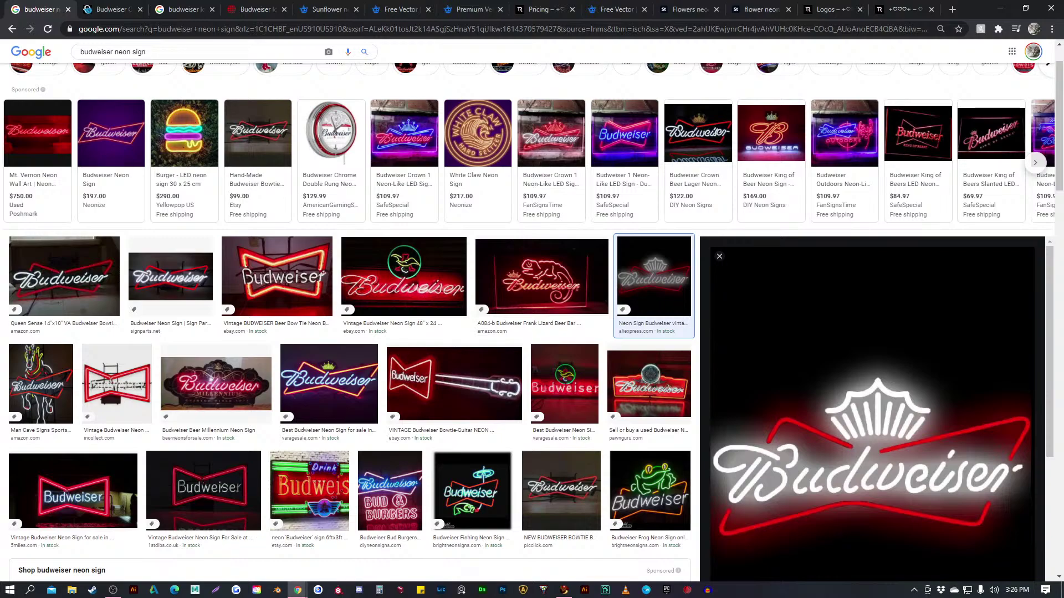
pyautogui.scroll(-2, 349, 333)
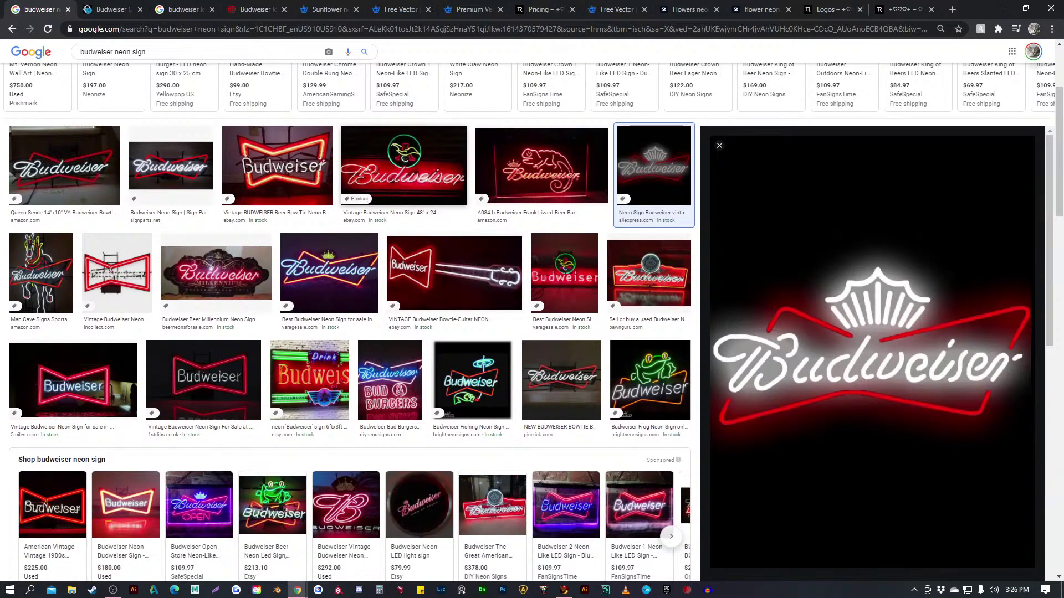
pyautogui.scroll(-2, 333, 177)
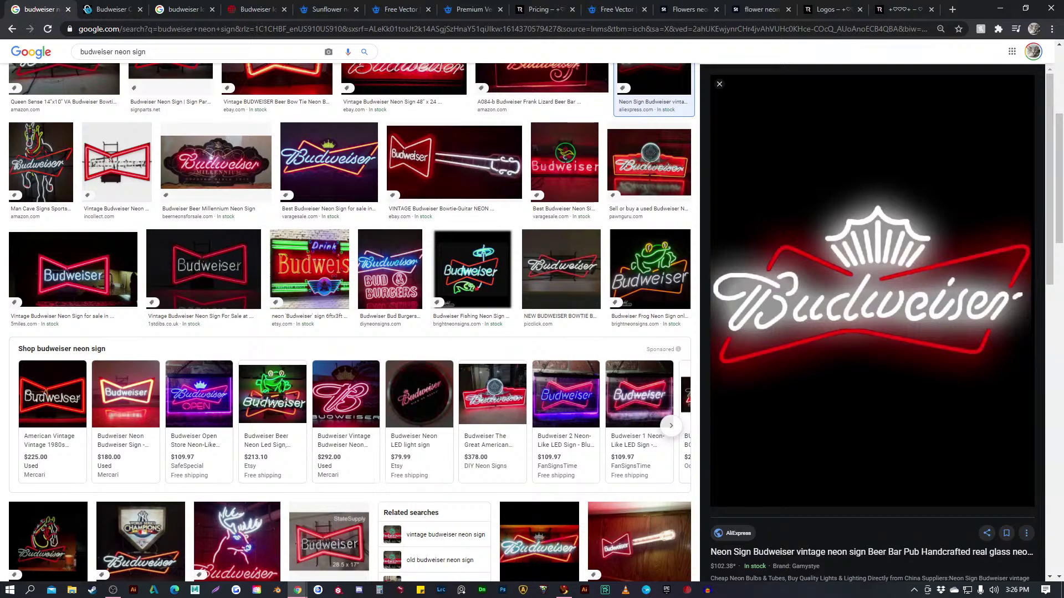
pyautogui.scroll(-2, 351, 324)
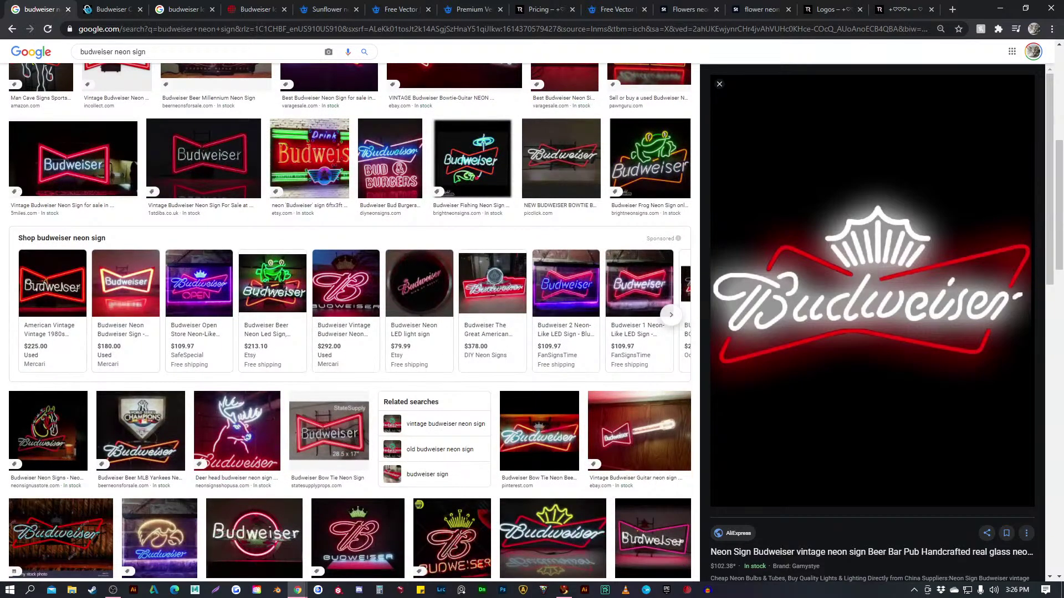
pyautogui.scroll(-1, 344, 324)
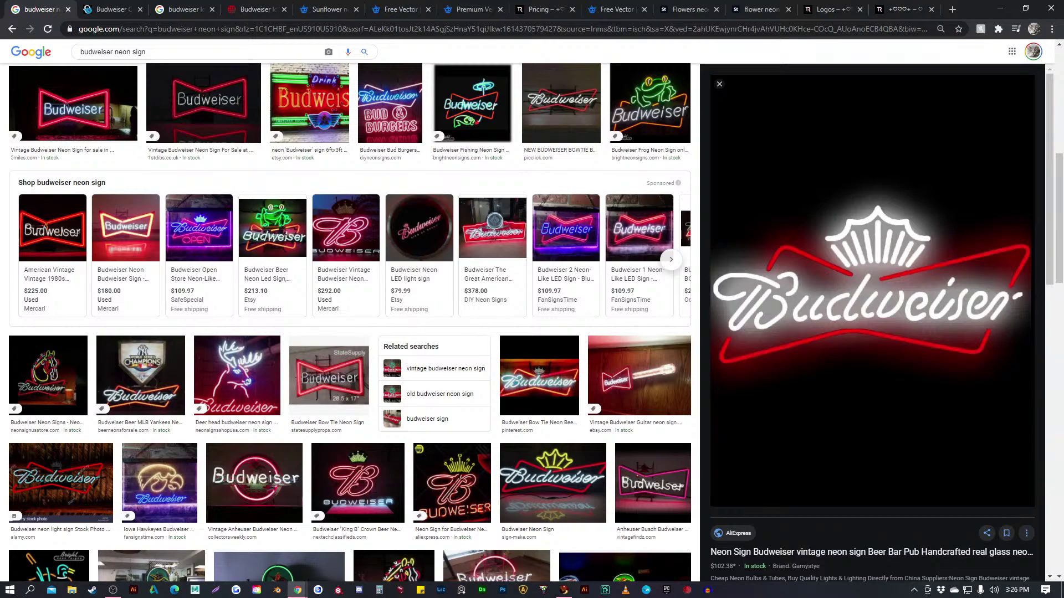
pyautogui.scroll(-2, 272, 139)
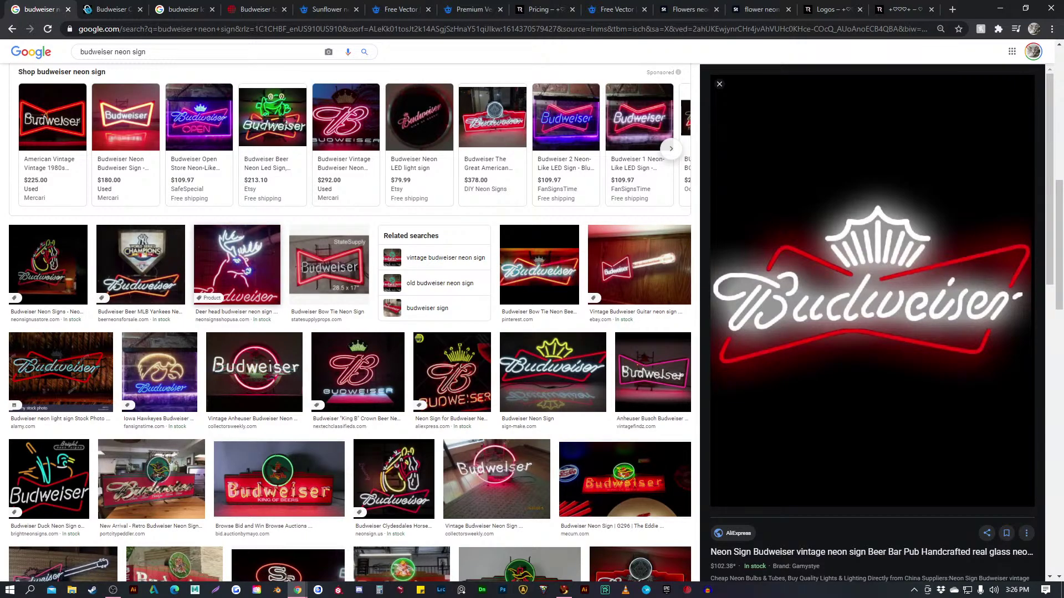
# Look further down the "budweiser neon sign" image results at the guitar, animal and sports-themed variants
pyautogui.scroll(-2, 238, 265)
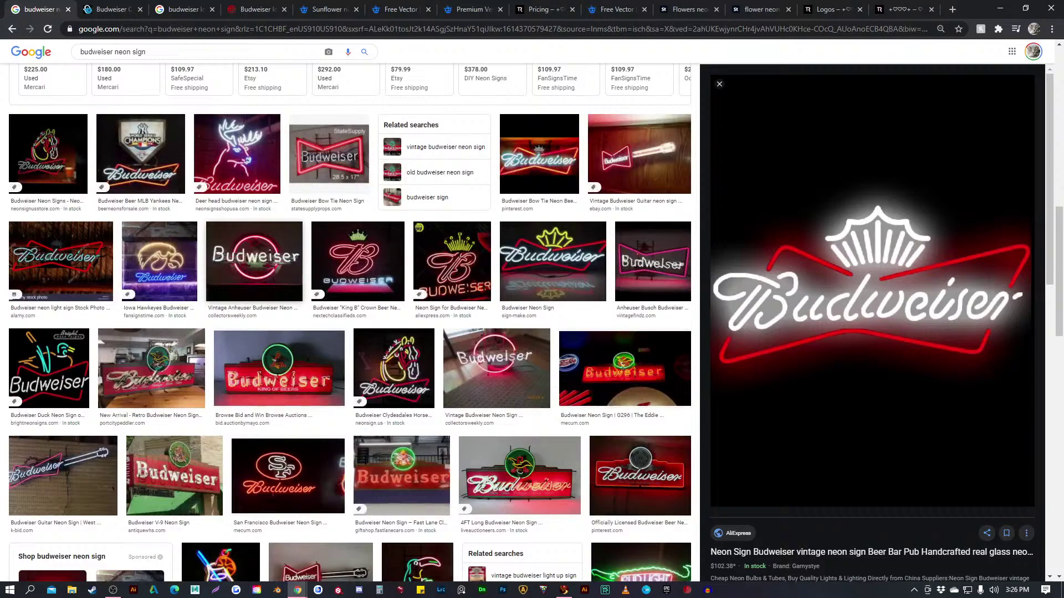
pyautogui.scroll(-1, 277, 311)
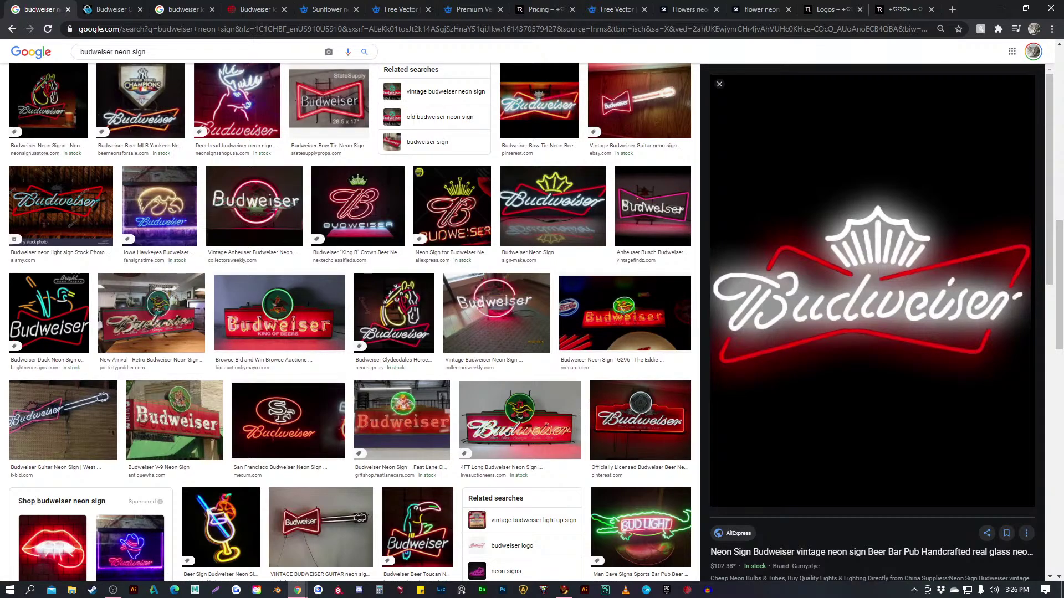
pyautogui.scroll(-2, 288, 311)
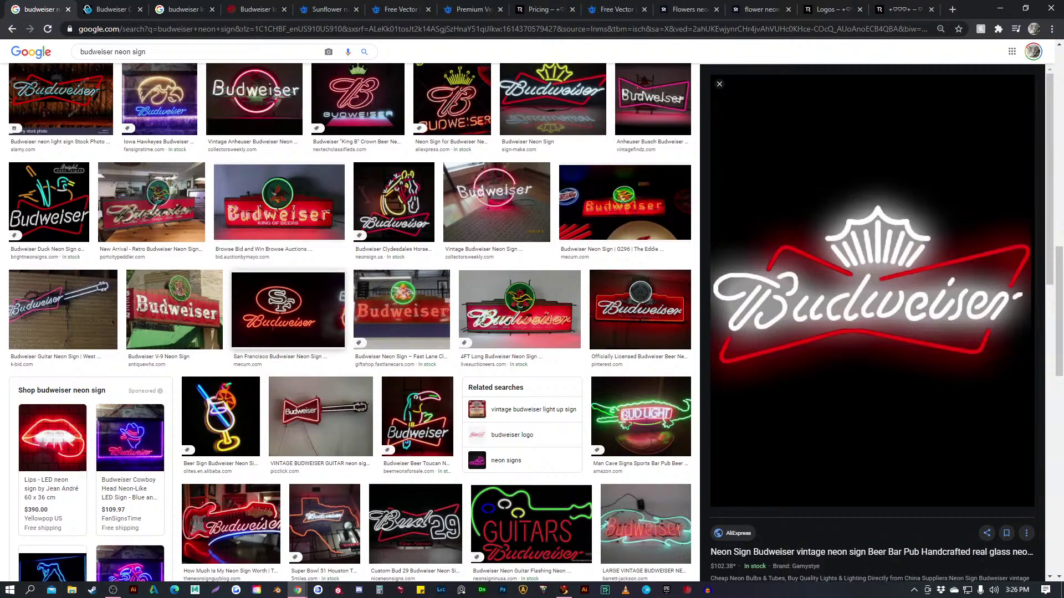
pyautogui.scroll(-3, 321, 333)
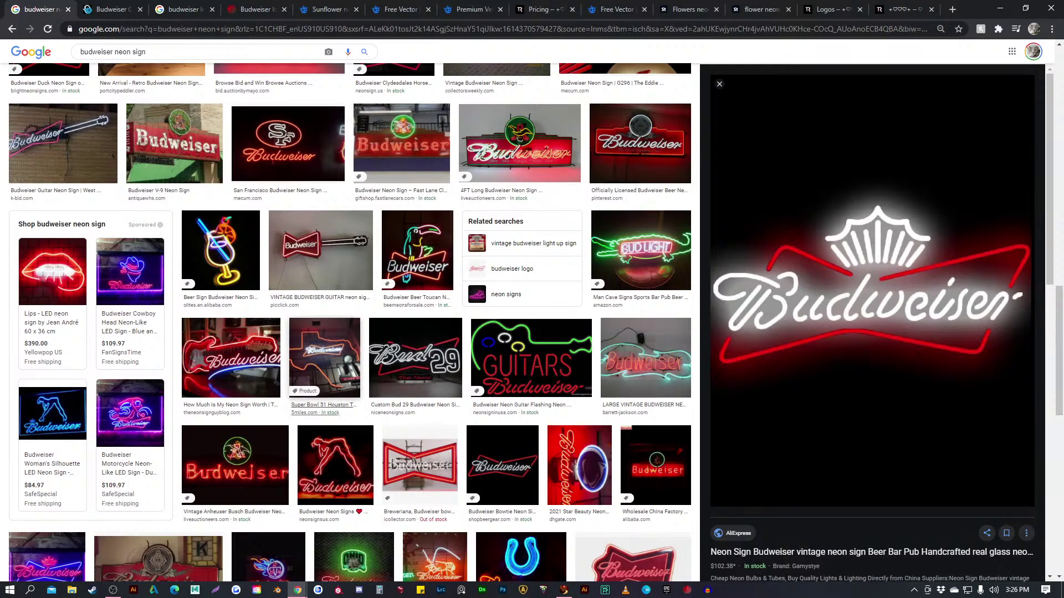
# Switch to Firestorm and turn the view from the Ghoulia and Chocolate Mint signs toward the rotten and Maraschino neon signs
pyautogui.click(563, 590)
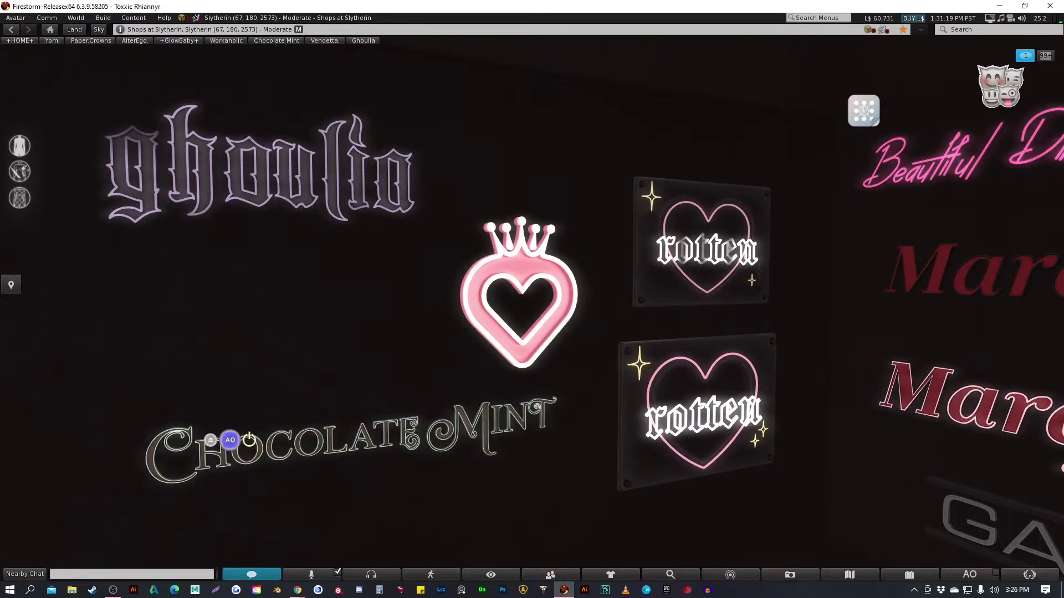
pyautogui.press('Right')
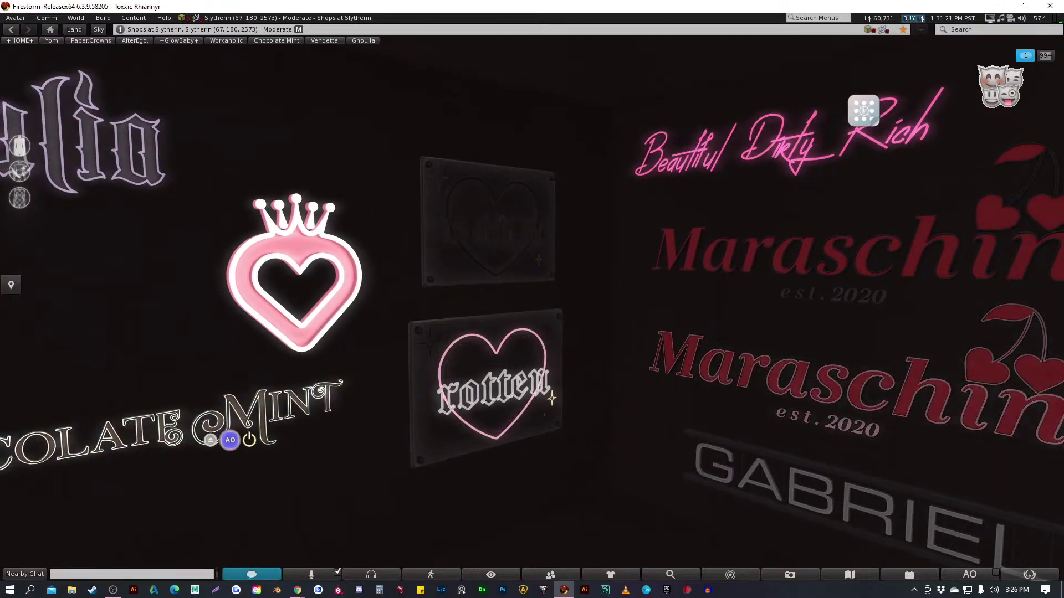
# Look over the neon logo signs around the showroom walls, from the rotten plaques to the Cynful sign
pyautogui.press('Right')
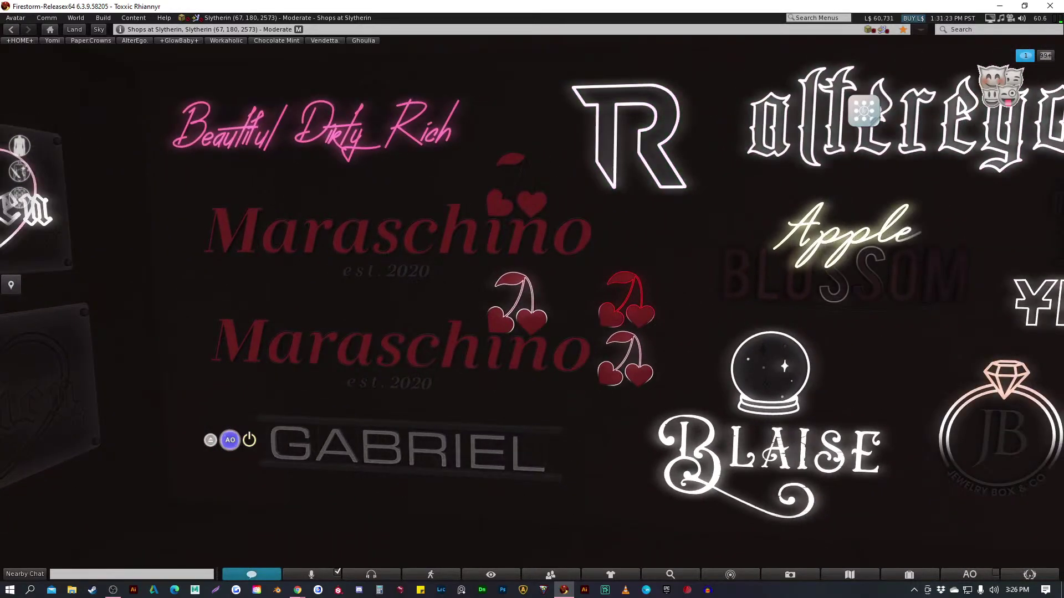
pyautogui.press('Right')
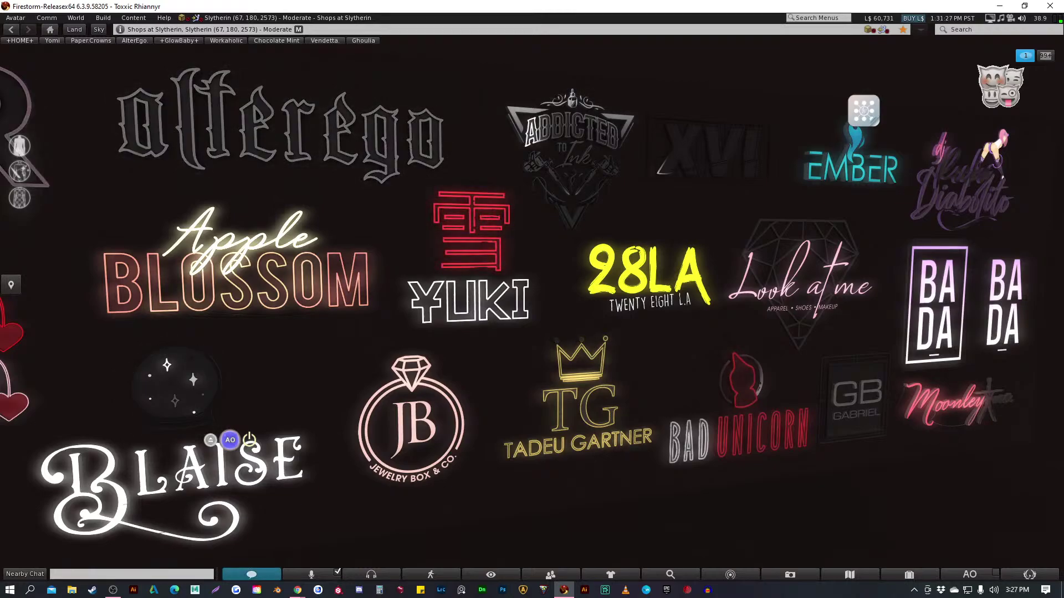
pyautogui.press('Right')
pyautogui.press('Right')
pyautogui.press('Right')
pyautogui.press('Right')
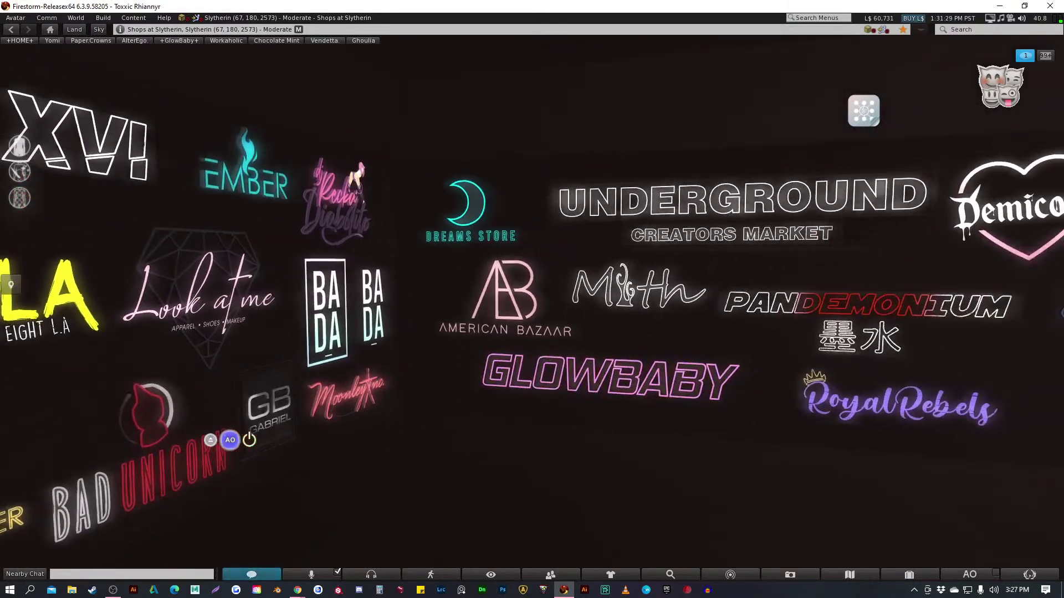
pyautogui.press('Right')
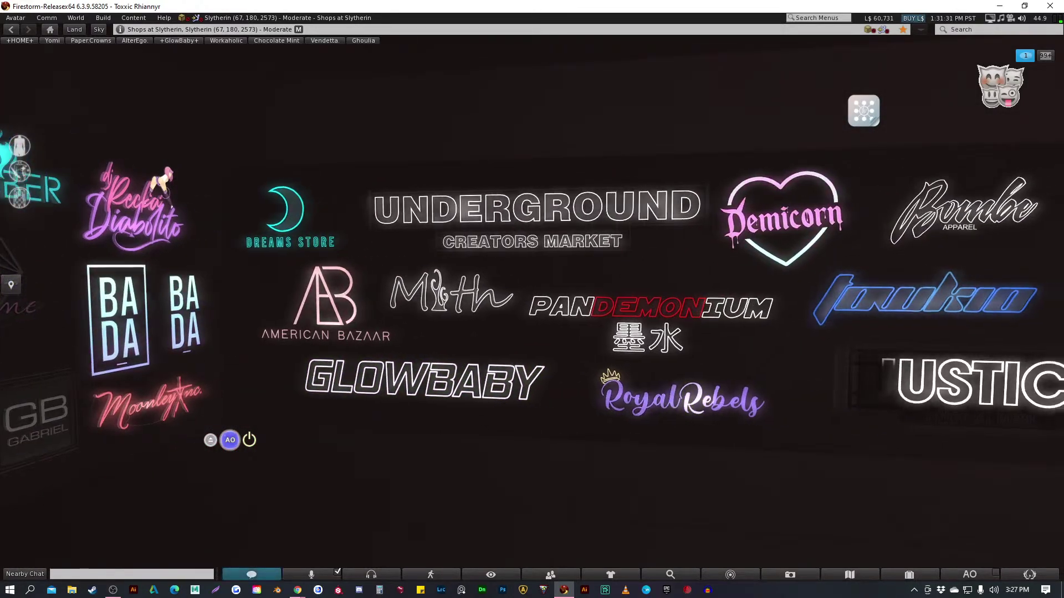
pyautogui.press('Right')
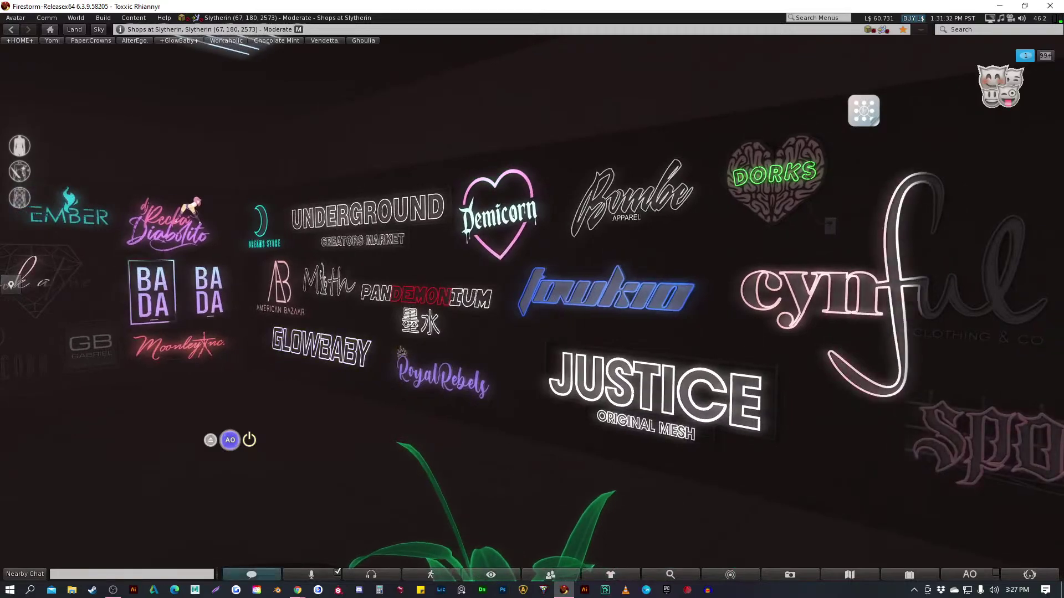
pyautogui.press('Down')
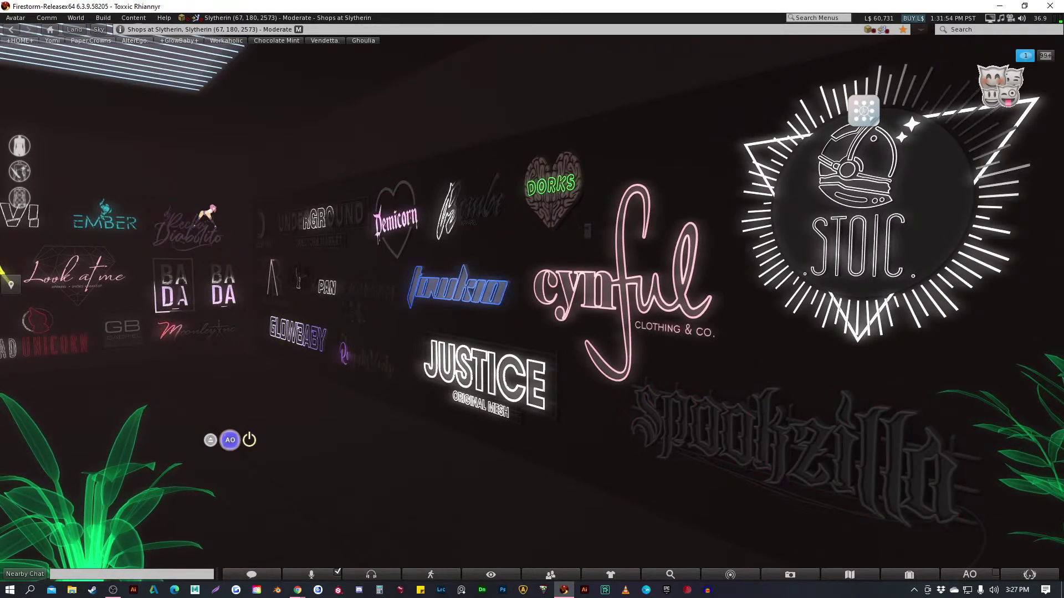
# Review the neon signs from the Underground wall back to Maraschino, and forward again to the Demicorn sign
pyautogui.press('Left')
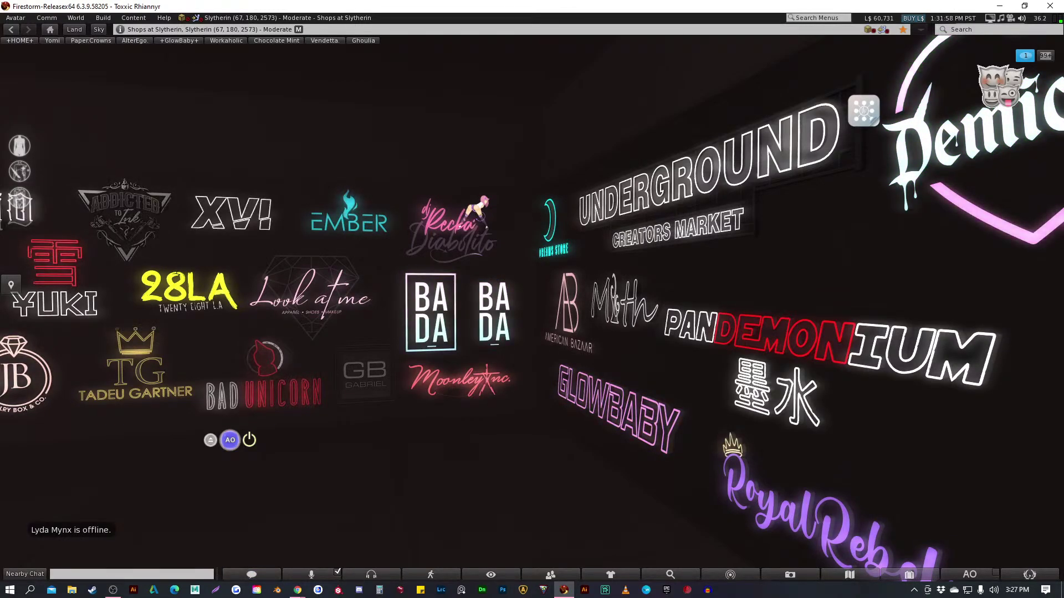
pyautogui.press('Left')
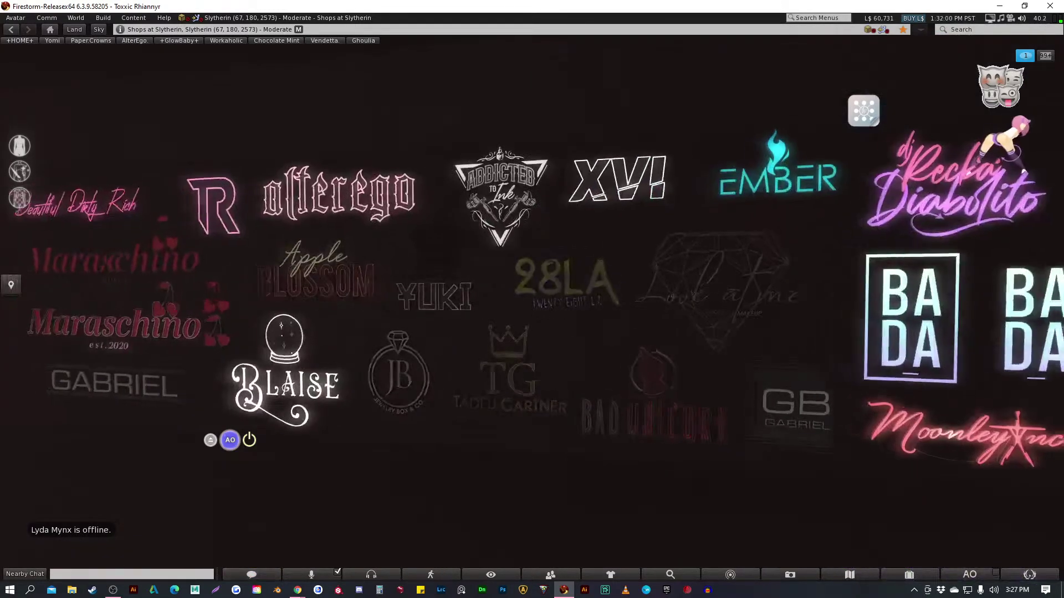
pyautogui.press('Left')
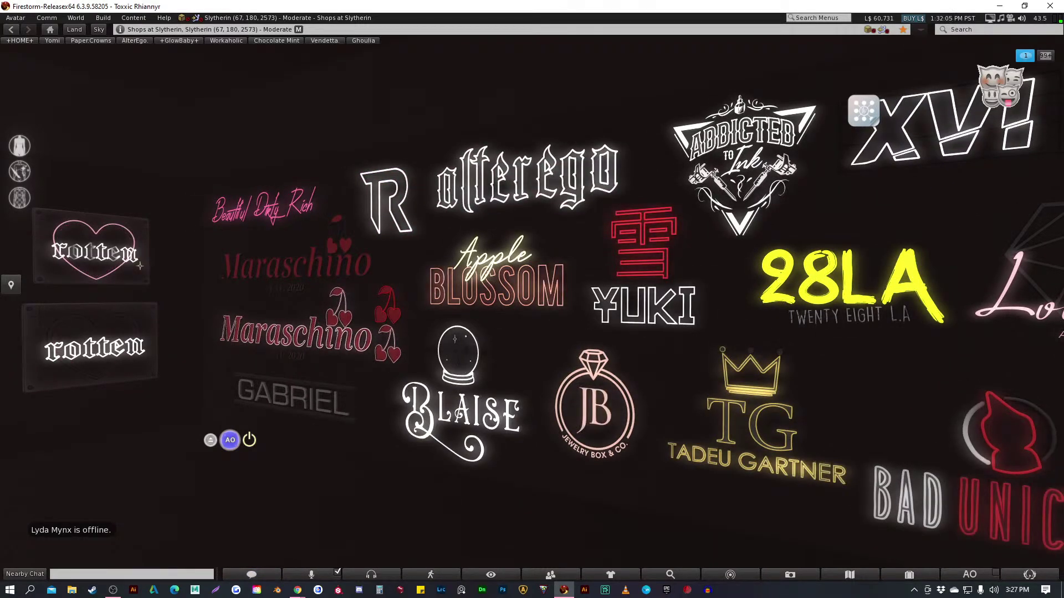
pyautogui.press('Down')
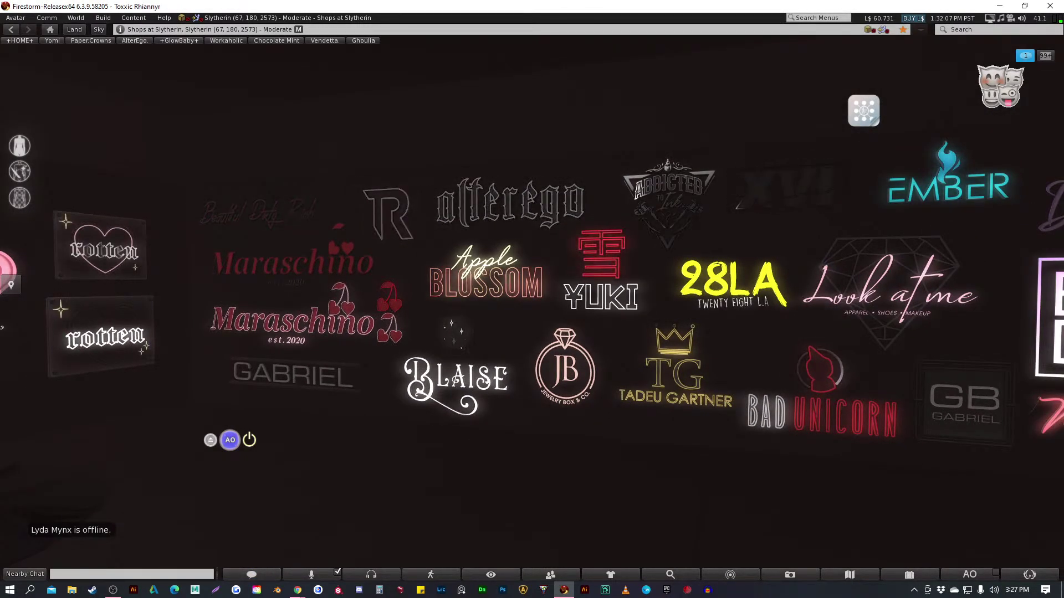
pyautogui.press('Right')
pyautogui.press('Up')
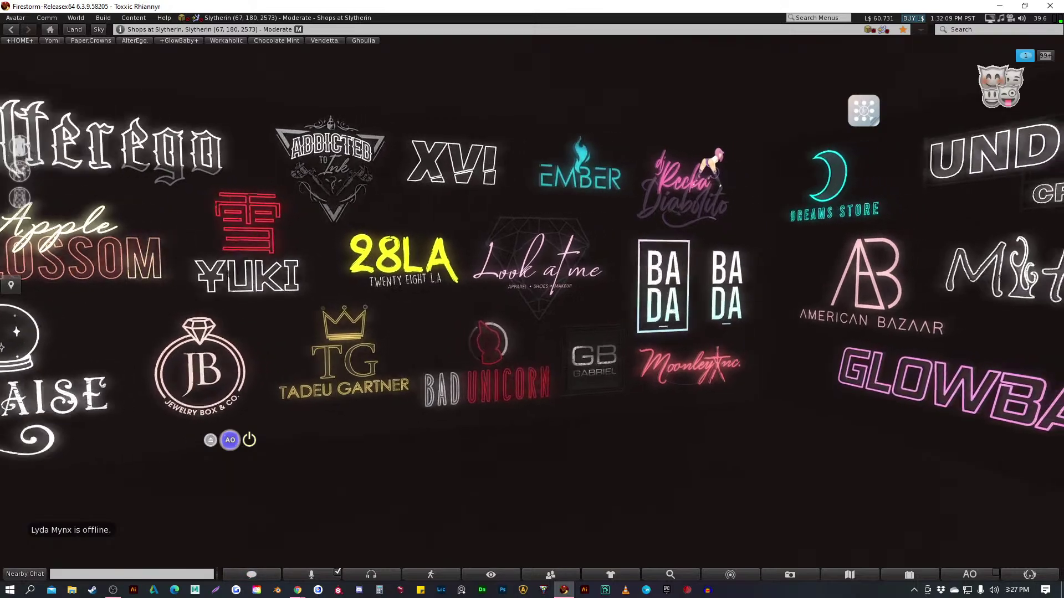
pyautogui.press('Right')
pyautogui.press('Up')
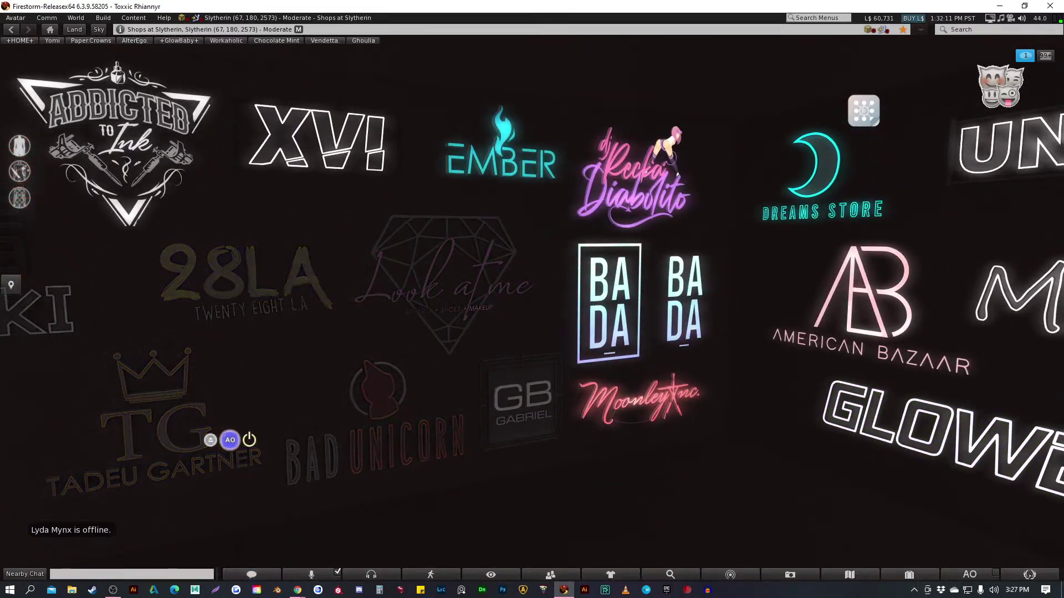
pyautogui.press('Right')
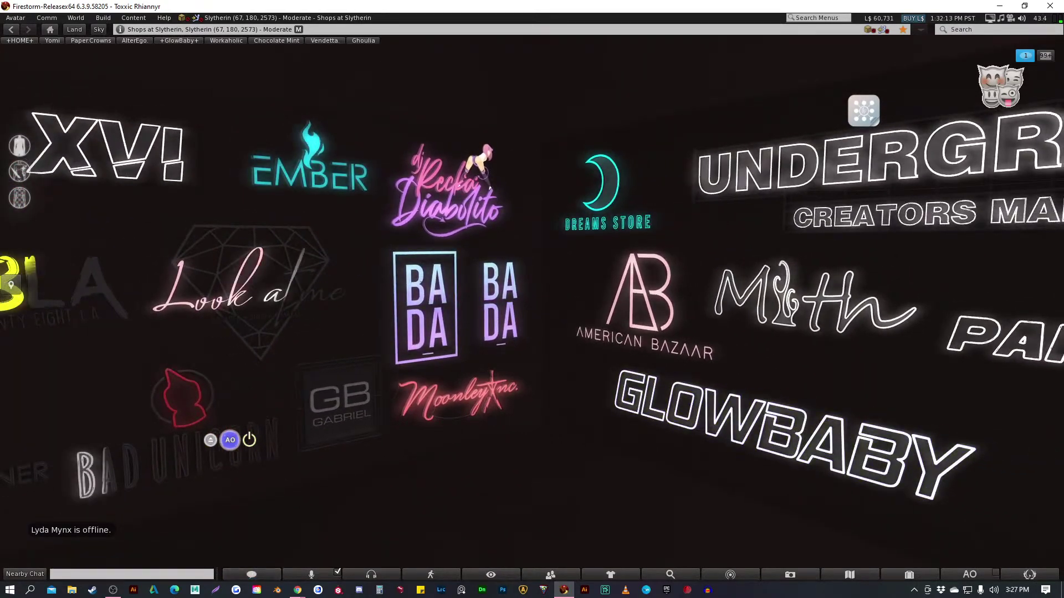
pyautogui.press('Right')
pyautogui.press('Down')
pyautogui.press('Right')
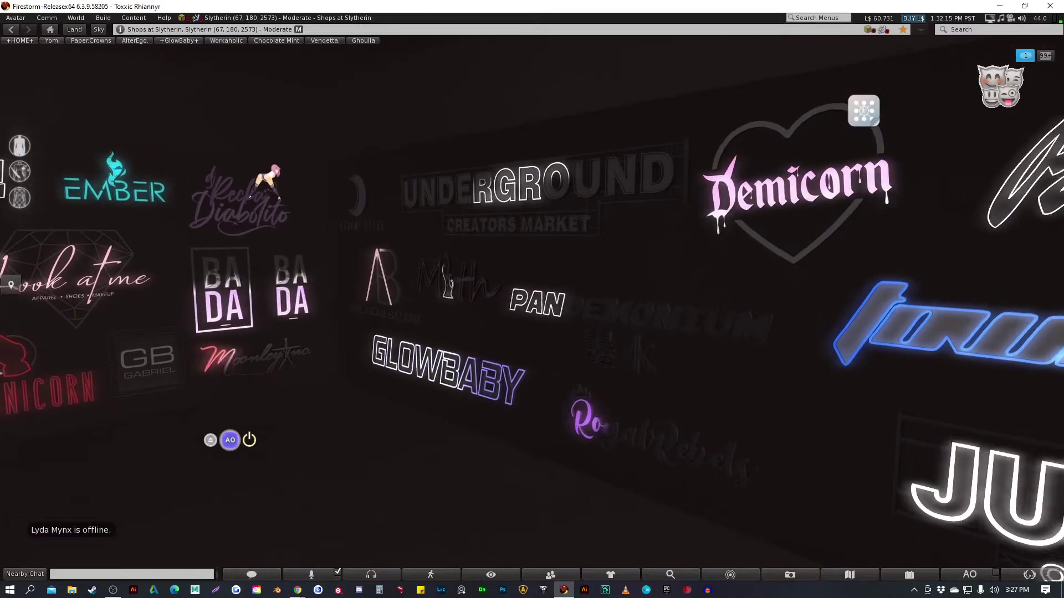
# Survey the long sign wall back to the Ghoulia corner and examine the Maraschino, Blaise and Yuki signs
pyautogui.press('Down')
pyautogui.press('Left')
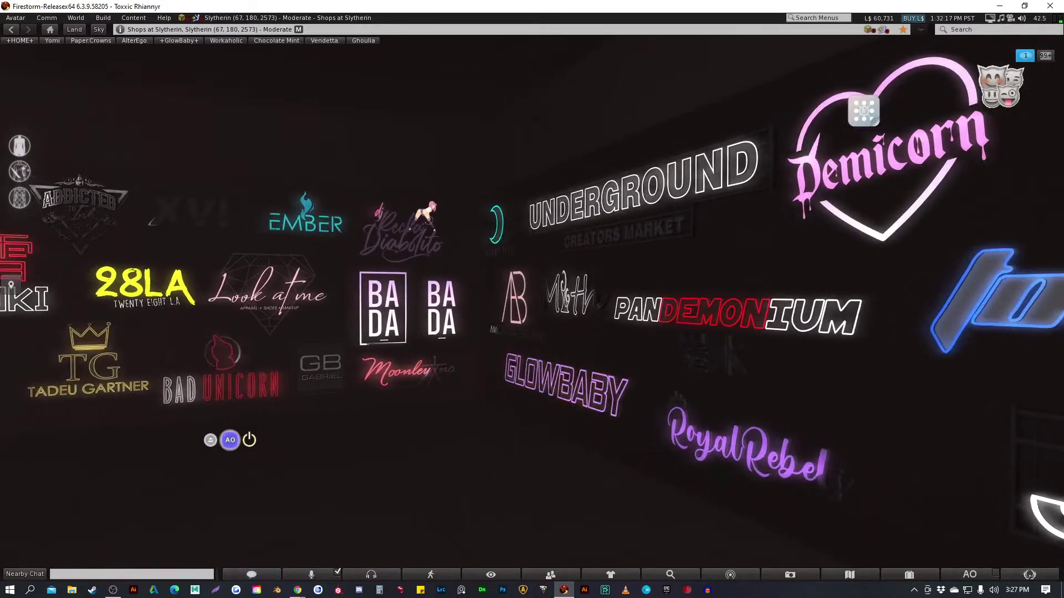
pyautogui.press('Left')
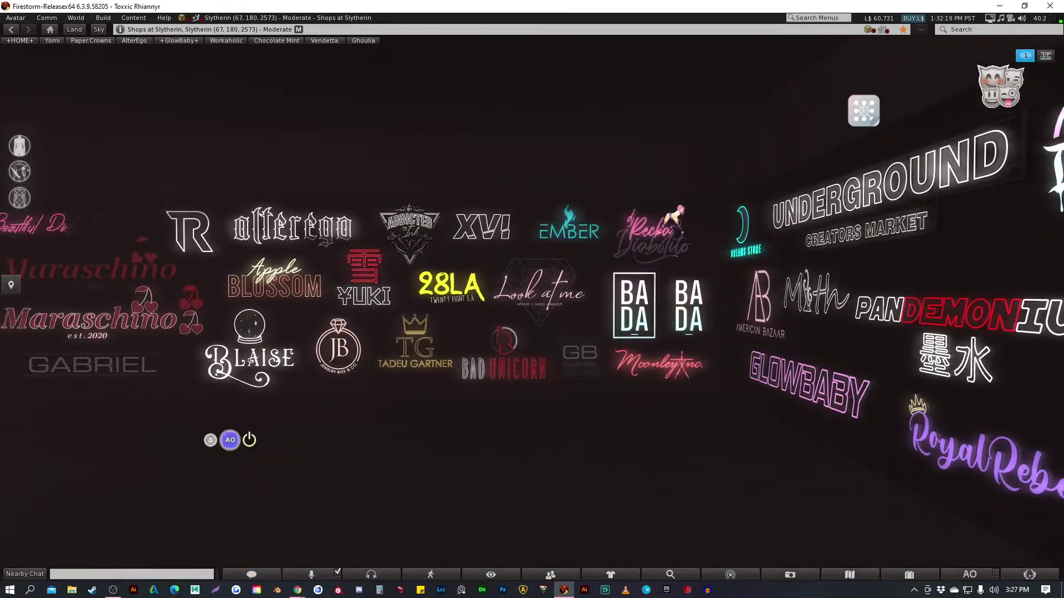
pyautogui.press('Up')
pyautogui.press('Up')
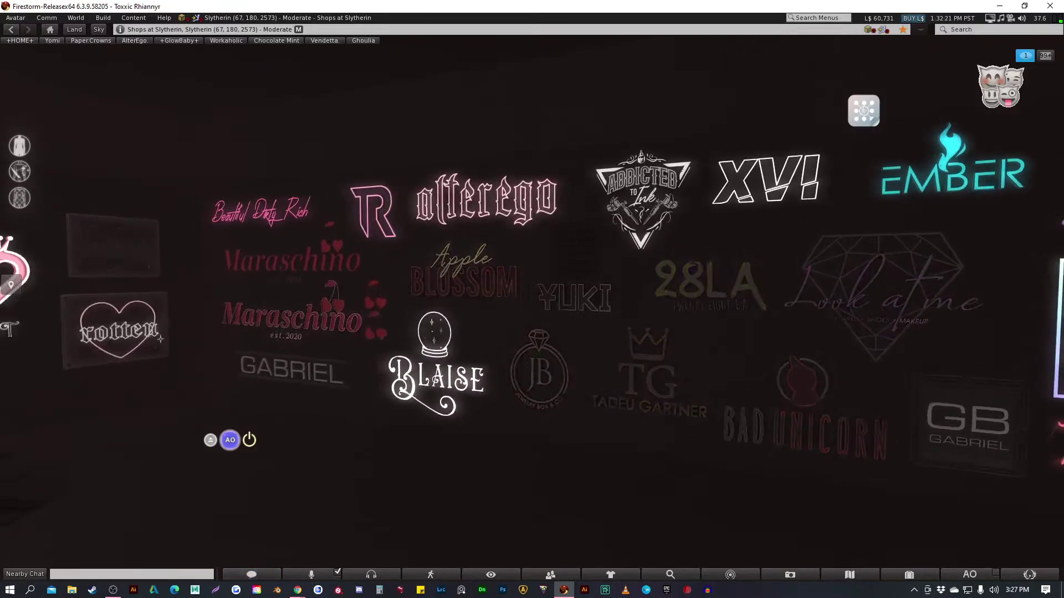
pyautogui.press('Left')
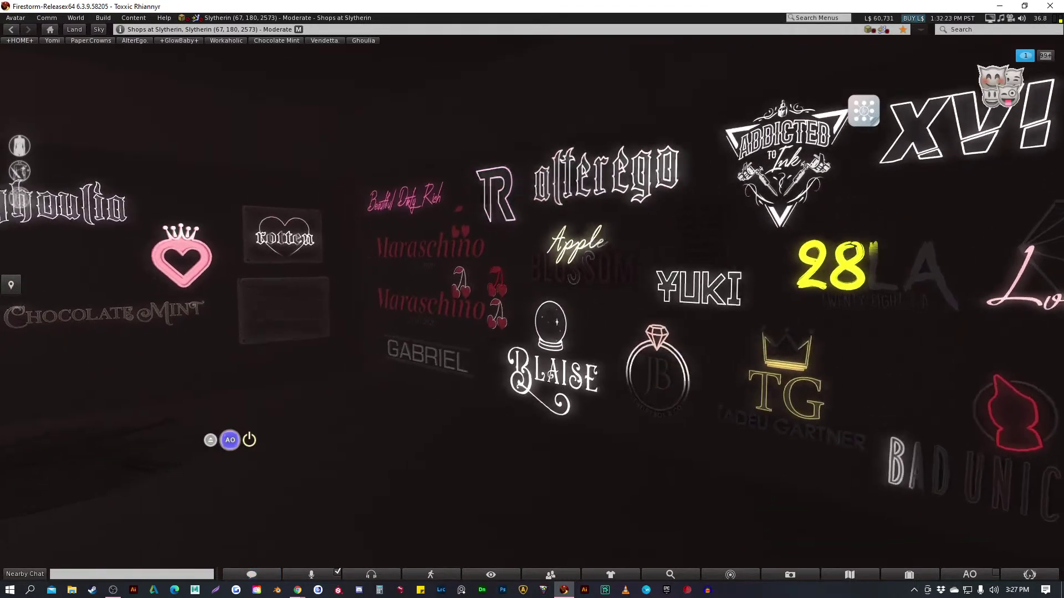
pyautogui.press('Up')
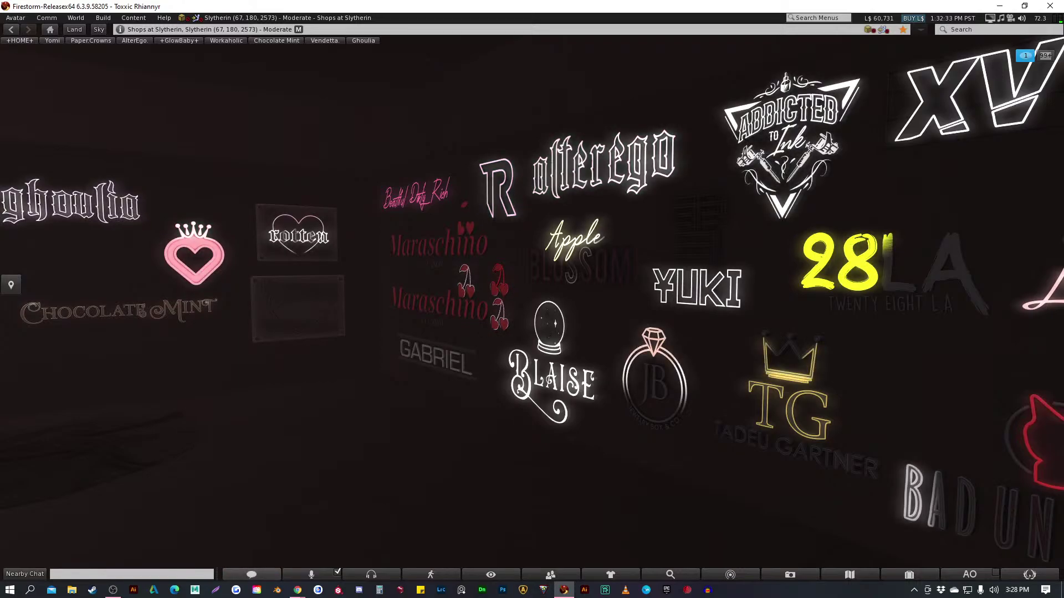
pyautogui.press('Up')
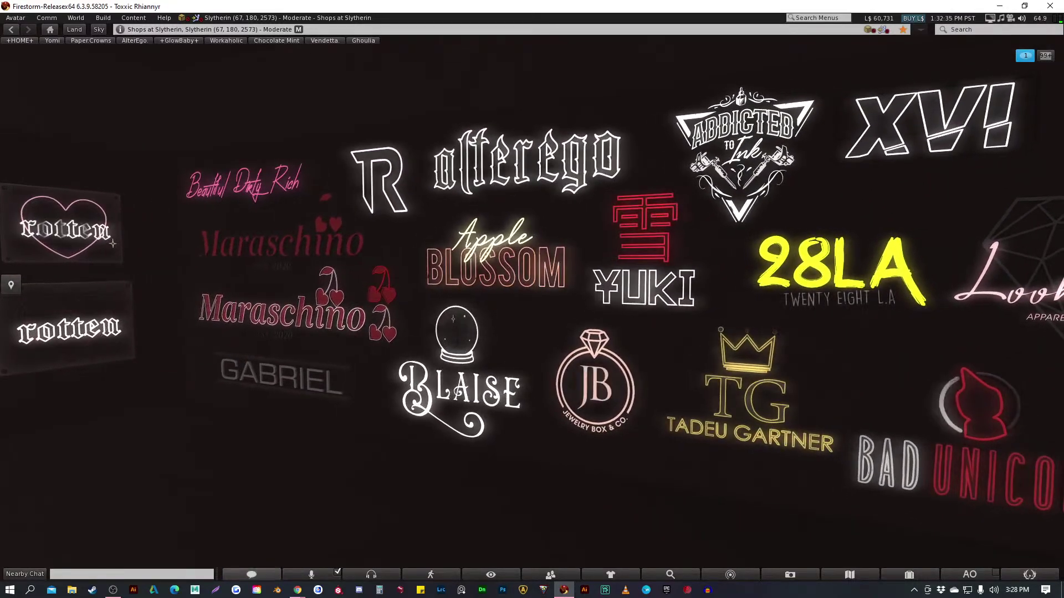
pyautogui.press('Up')
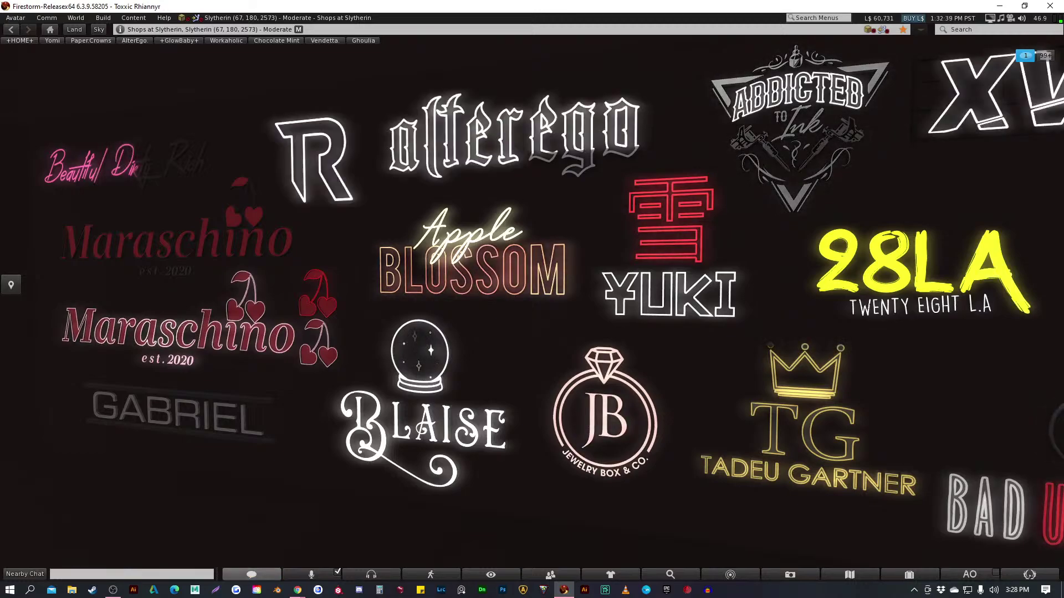
# Change the WL Sky preset to Naminaeko Windlight in the quick preferences
pyautogui.click(1030, 574)
pyautogui.click(996, 369)
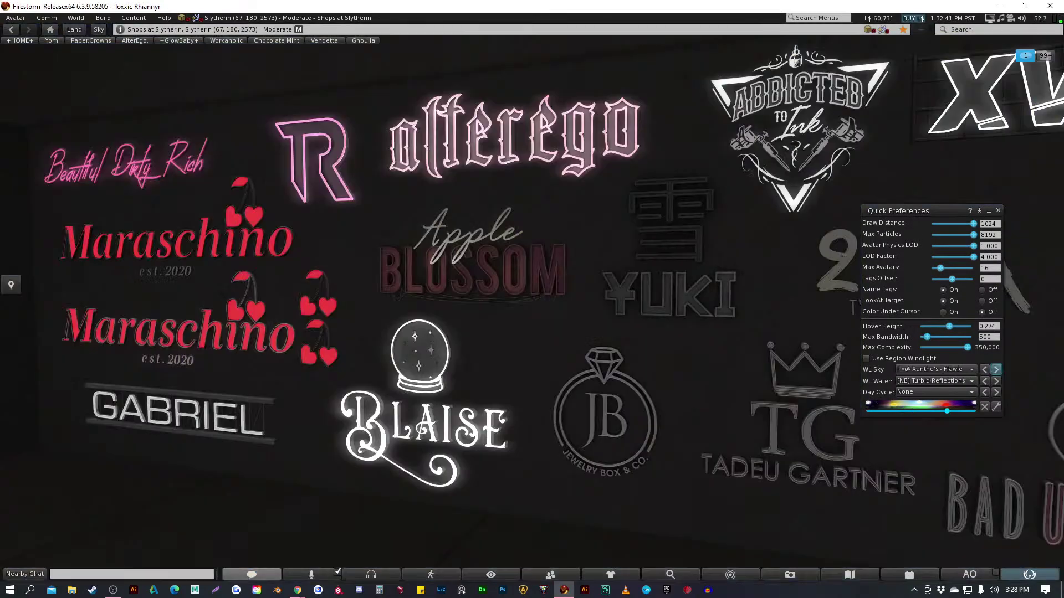
pyautogui.click(996, 369)
pyautogui.click(996, 370)
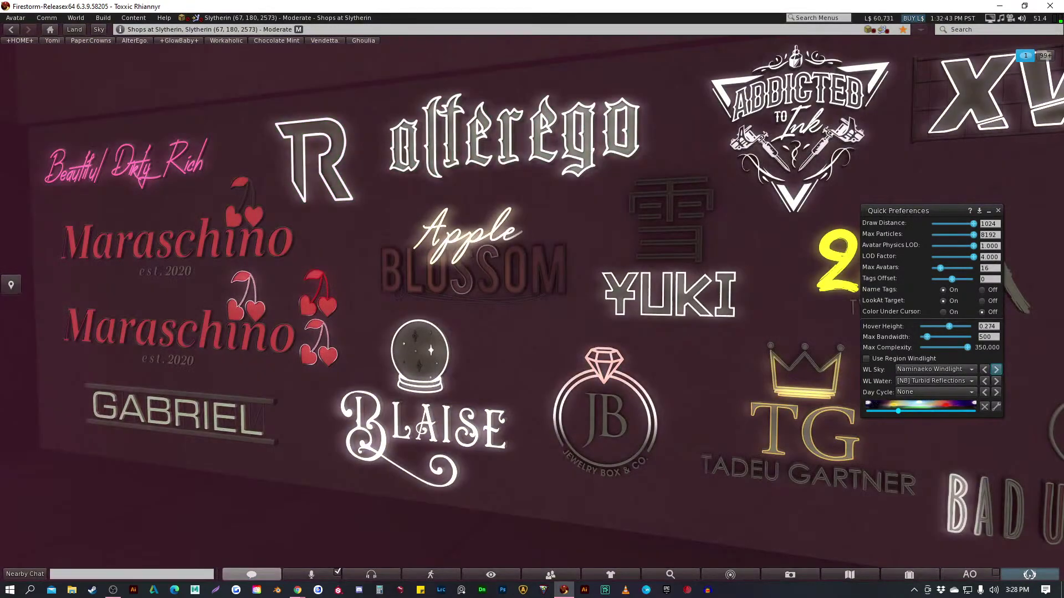
pyautogui.click(996, 369)
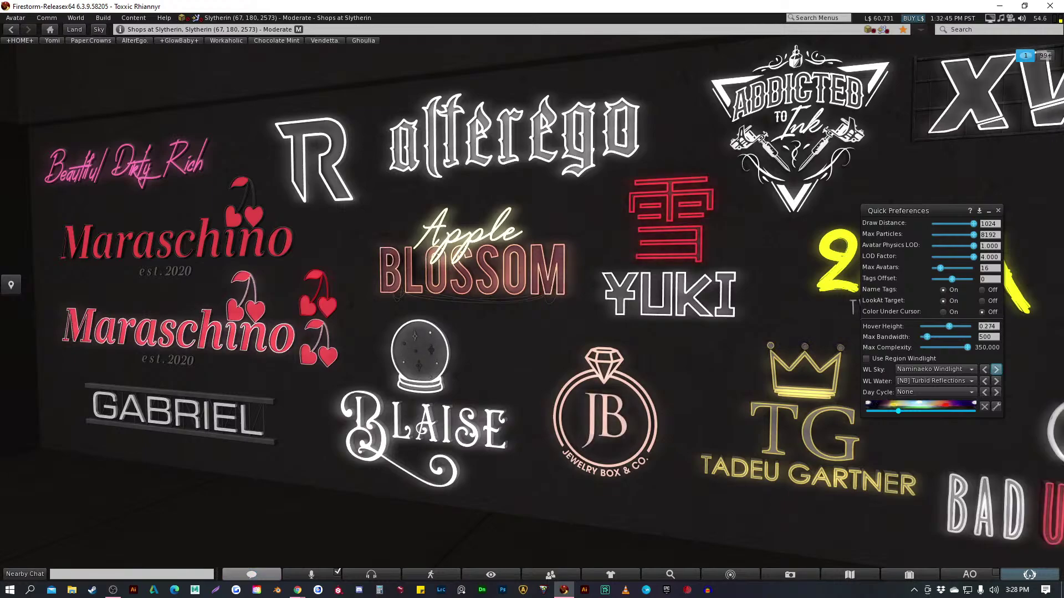
# Inspect the Look at me sign and its neighbours under the new sky, and close the quick preferences
pyautogui.press('Right')
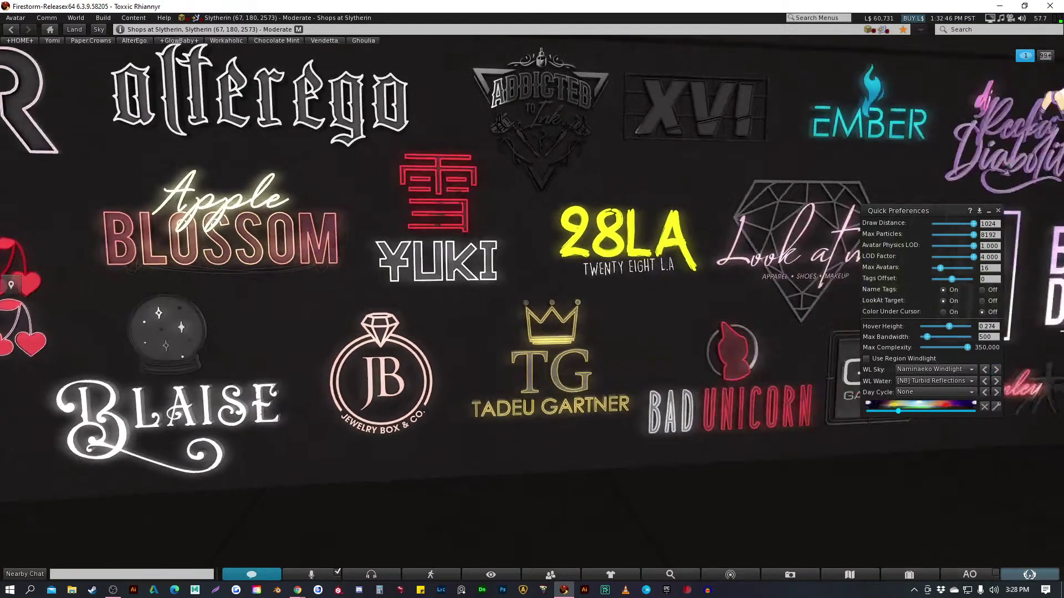
pyautogui.press('Up')
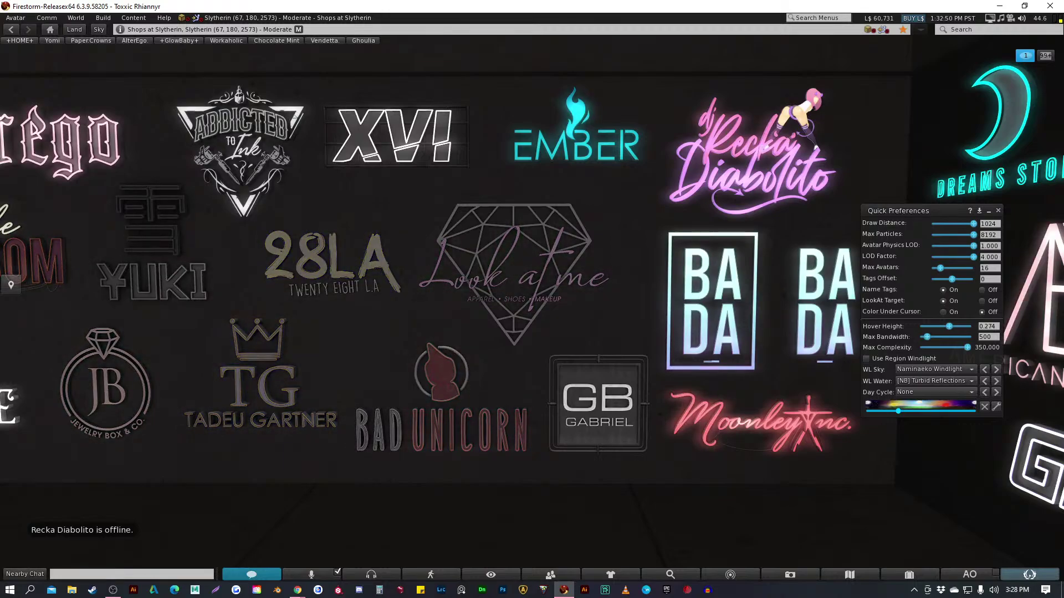
pyautogui.press('Up')
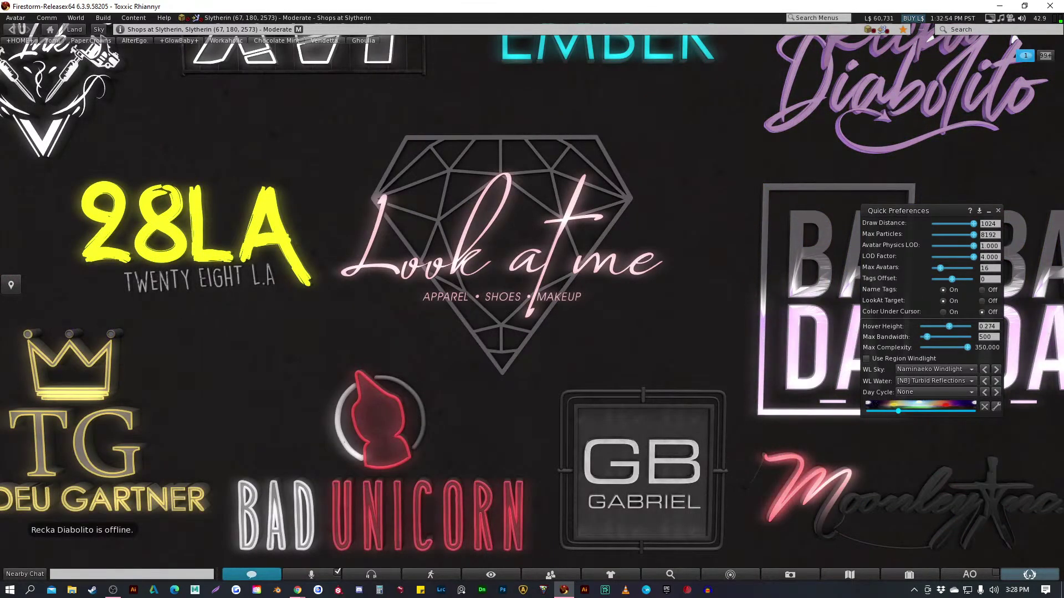
pyautogui.press('Down')
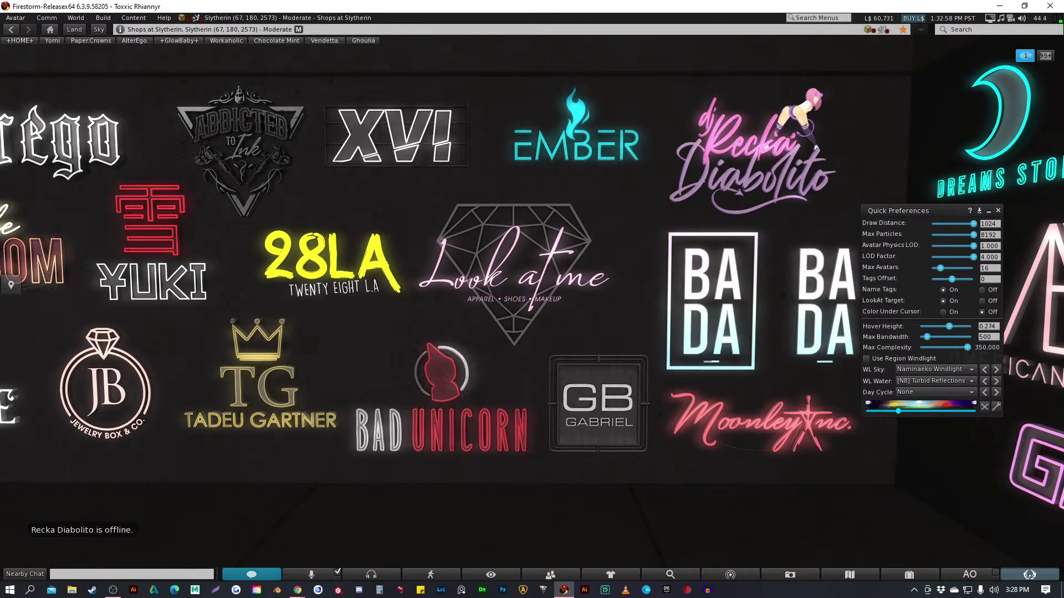
pyautogui.hotkey('ctrl', 'w')
# Examine the Look at me and BADA signs up close, and continue along the wall to Justice and Cynful
pyautogui.press('Right')
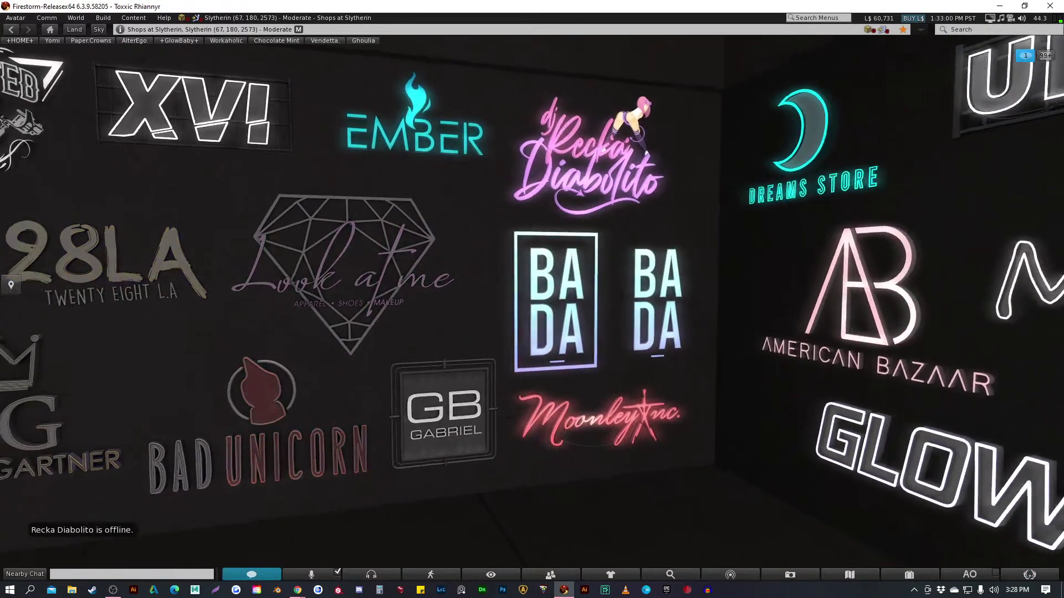
pyautogui.press('Up')
pyautogui.press('Up')
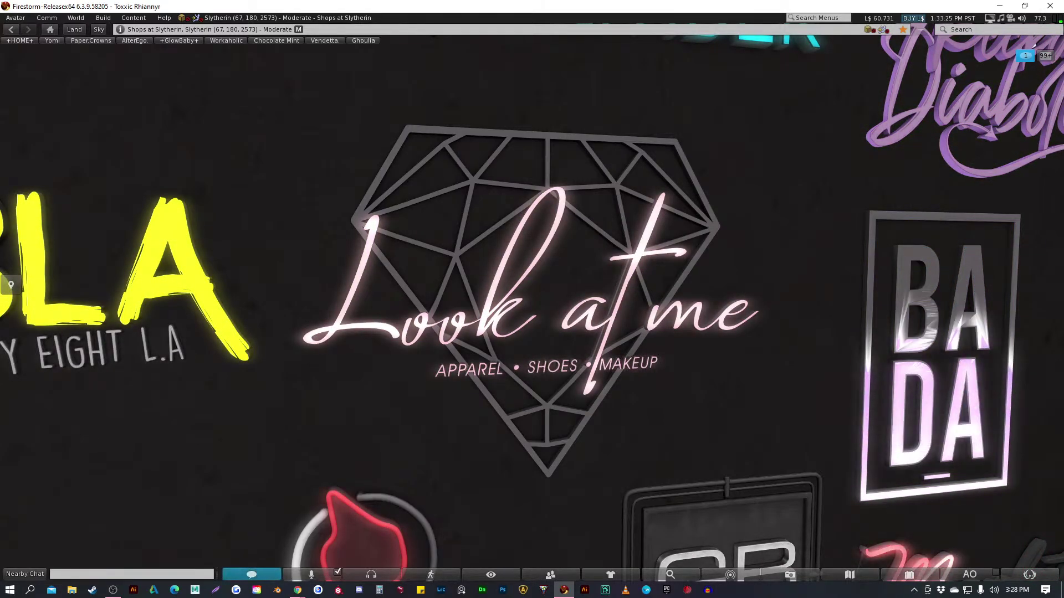
pyautogui.scroll(-2, 532, 299)
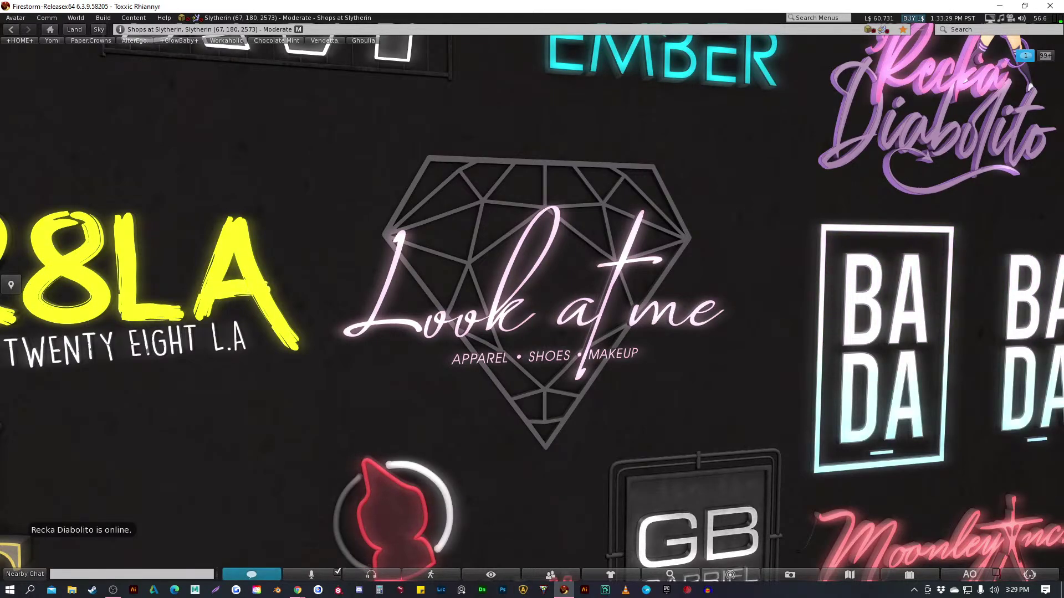
pyautogui.press('Right')
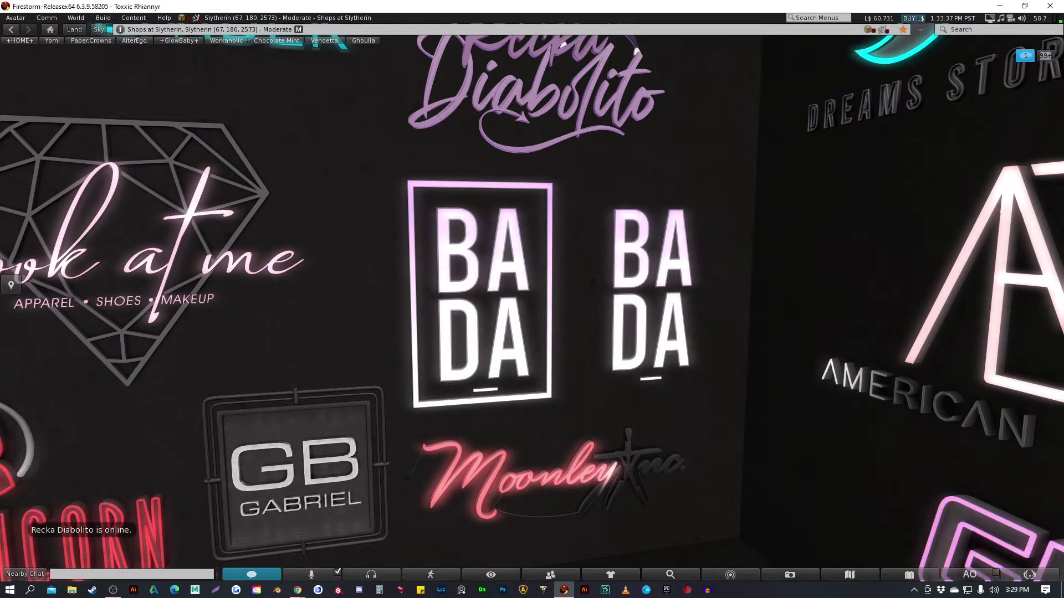
pyautogui.scroll(-3, 532, 299)
pyautogui.scroll(3, 532, 299)
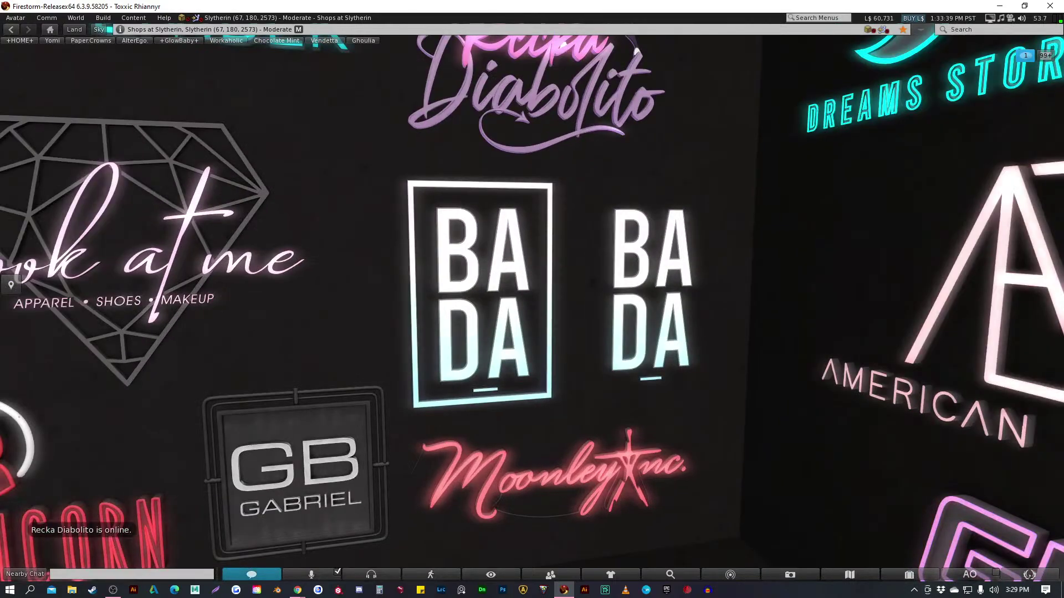
pyautogui.scroll(-3, 532, 299)
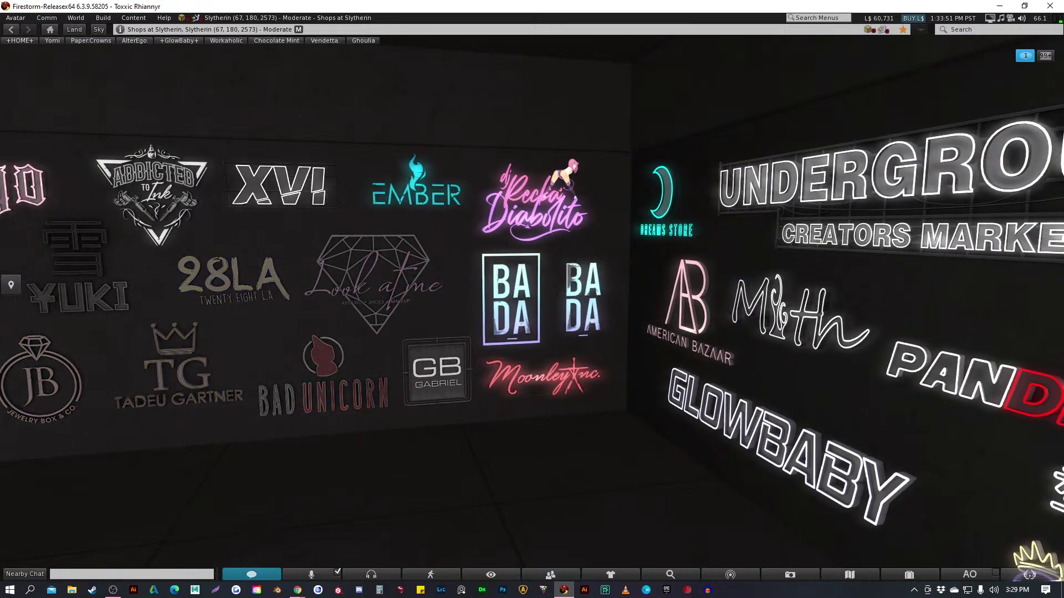
pyautogui.press('Right')
pyautogui.press('Right')
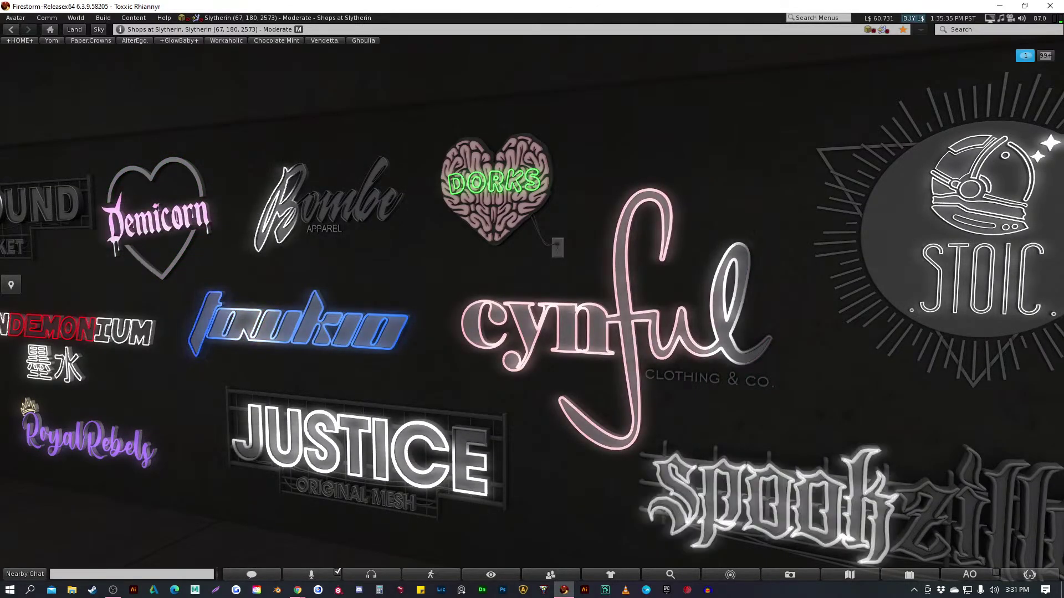
# Survey the signs from Justice and Demicorn to the Underground Creators Market corner, then face the long wall
pyautogui.press('Left')
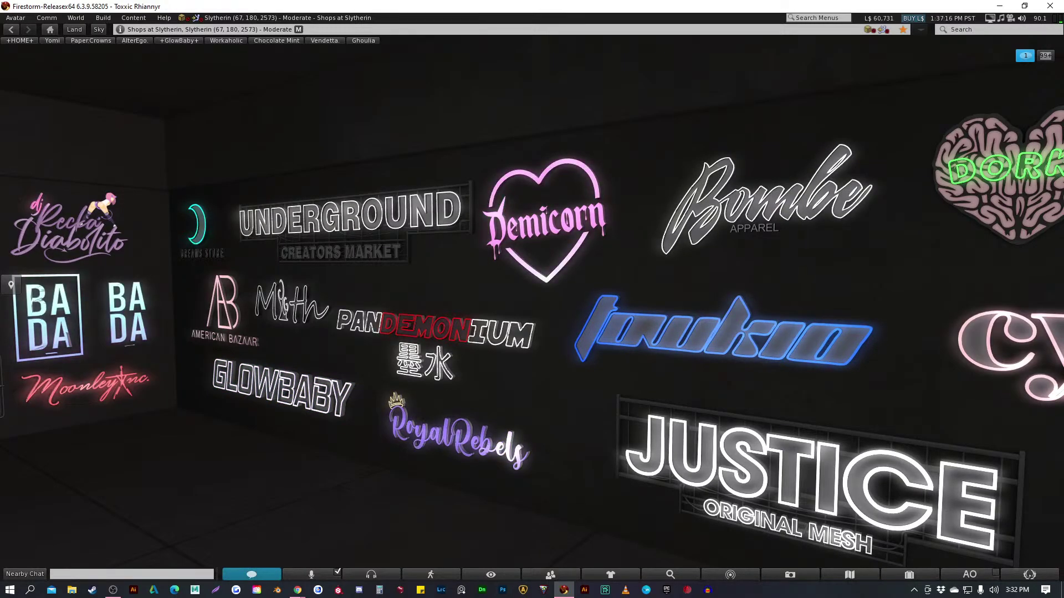
pyautogui.press('Up')
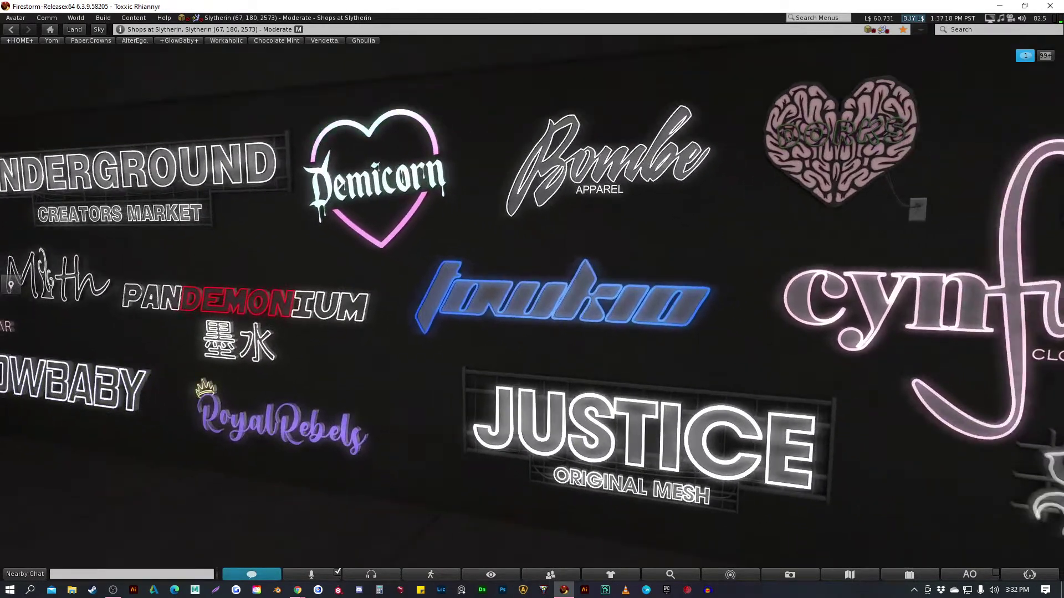
pyautogui.press('Left')
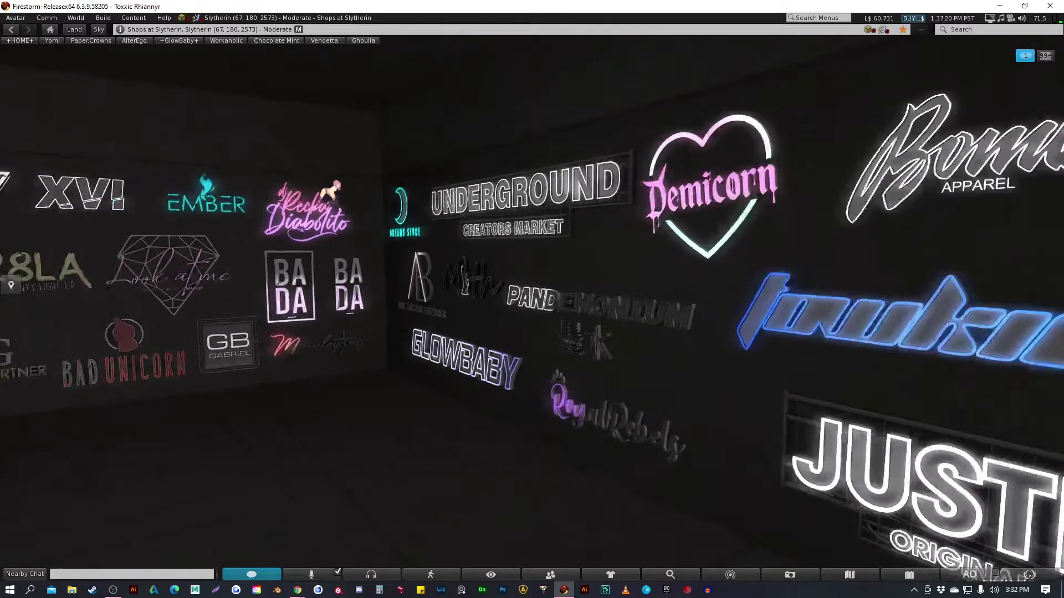
pyautogui.press('Right')
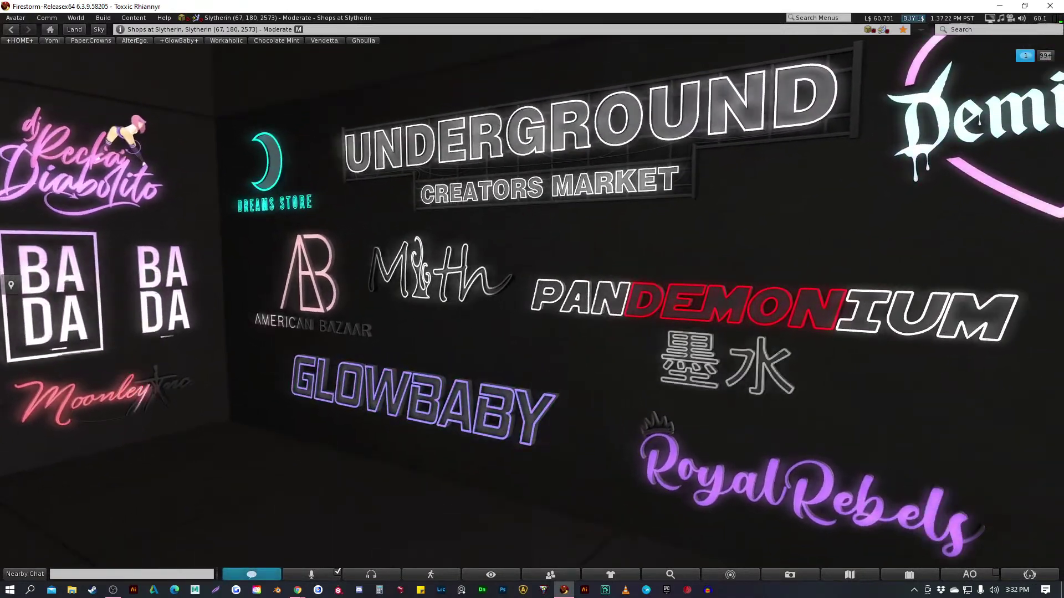
pyautogui.press('Up')
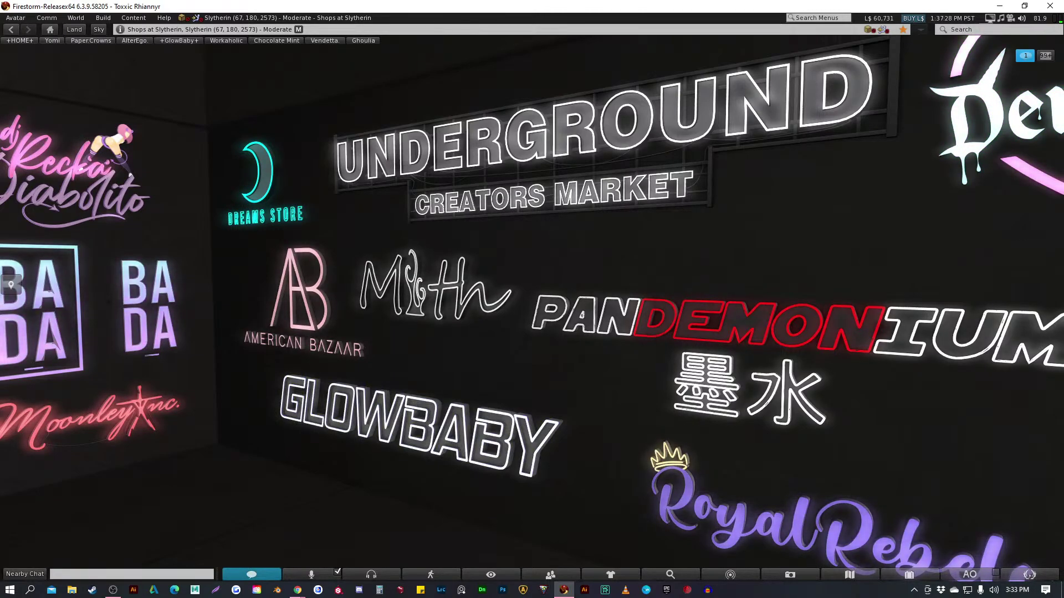
pyautogui.press('Left')
pyautogui.press('Left')
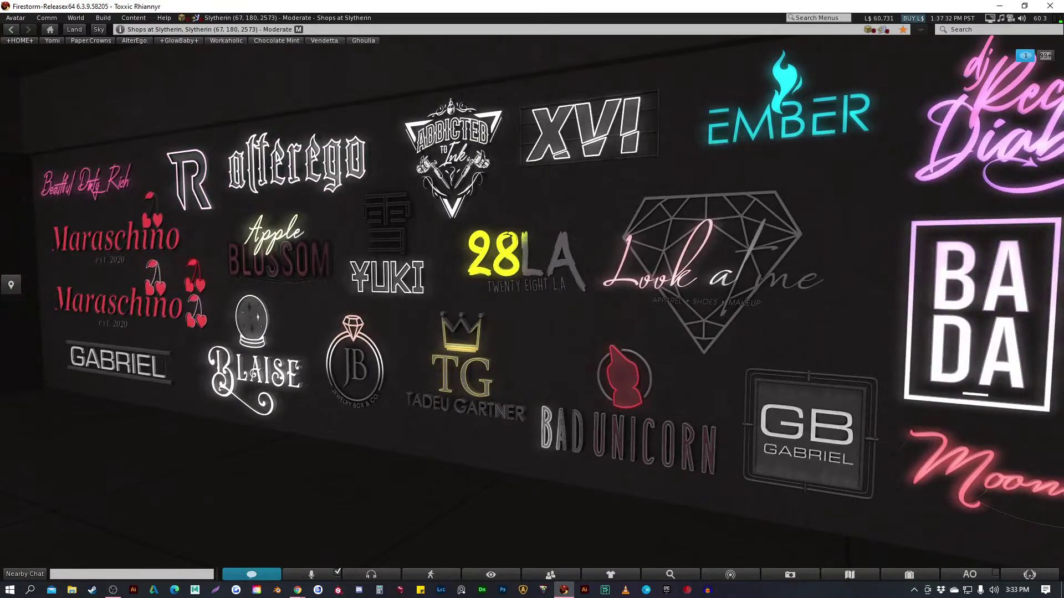
# Survey the long wall to the Maraschino and Ghoulia corner, and examine the two rotten signs up close
pyautogui.press('Left')
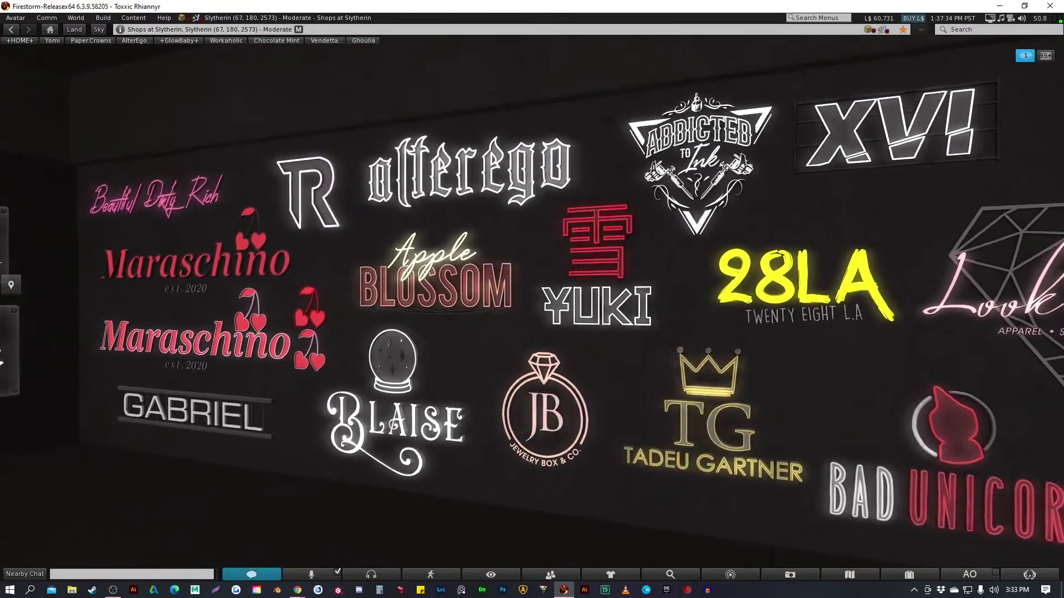
pyautogui.press('Right')
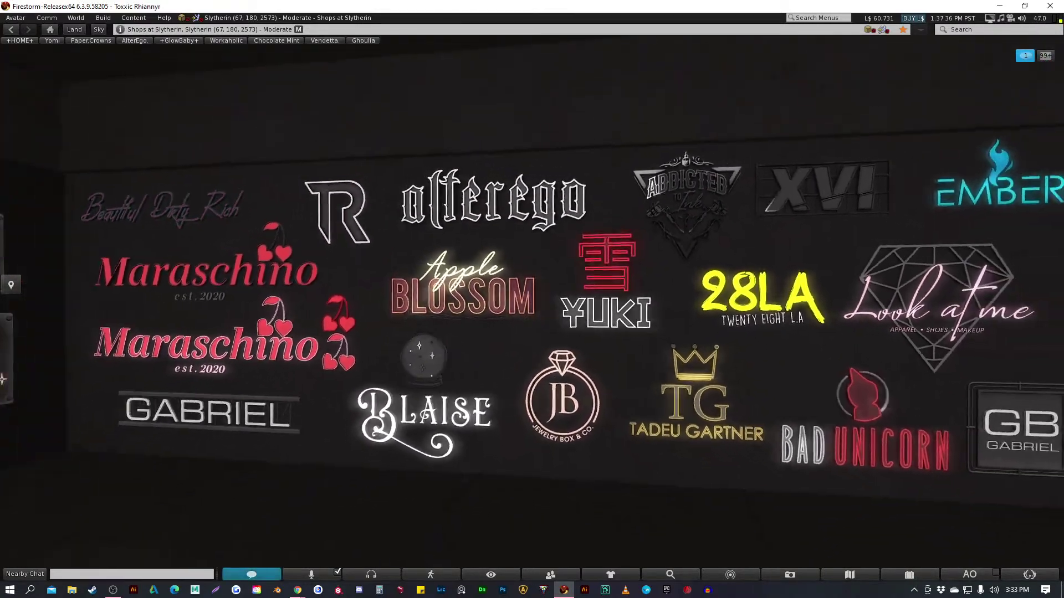
pyautogui.press('Left')
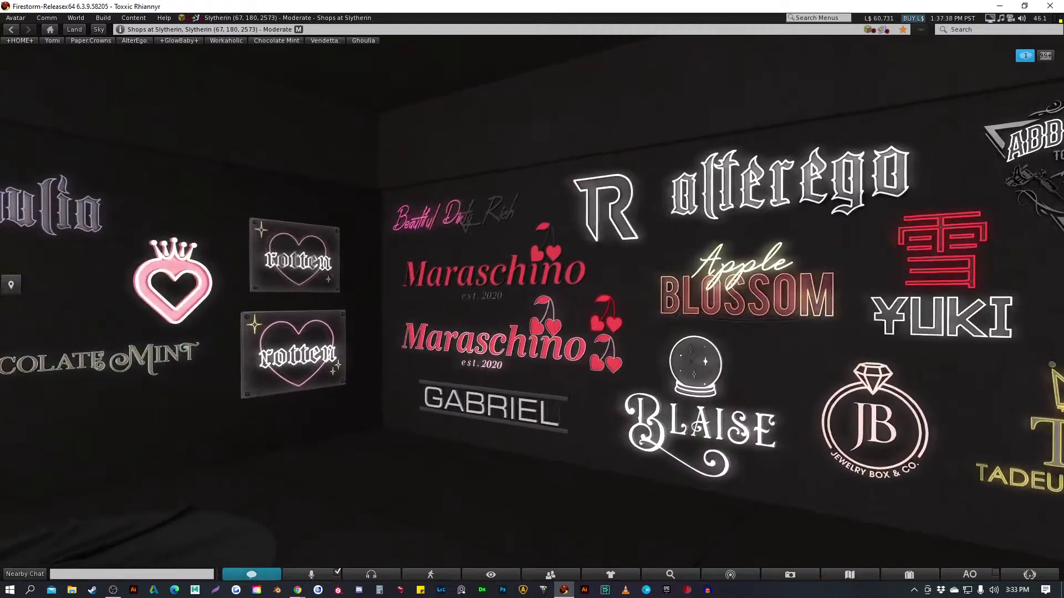
pyautogui.press('Up')
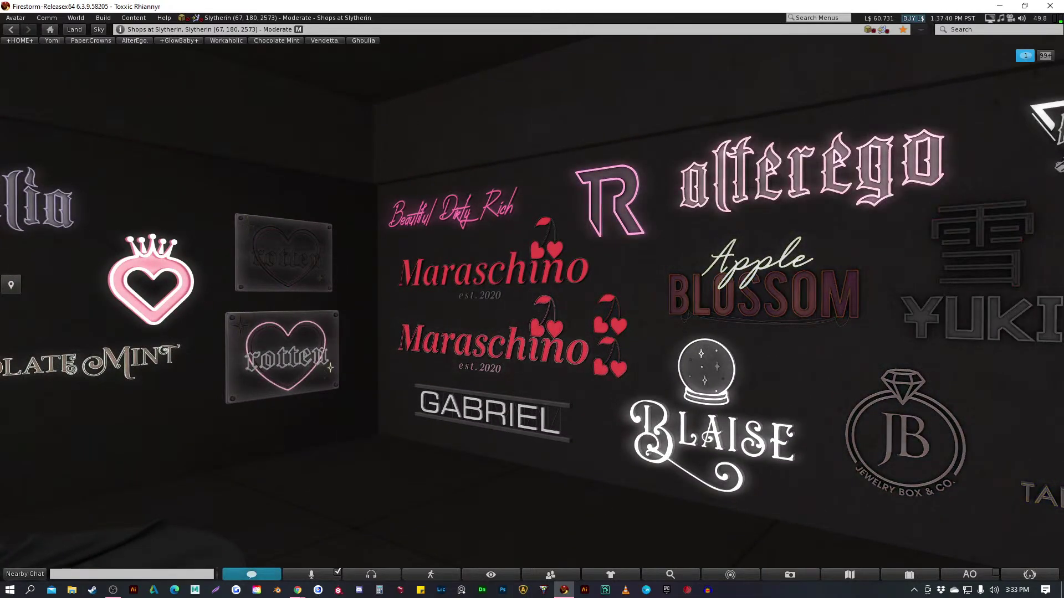
pyautogui.press('Left')
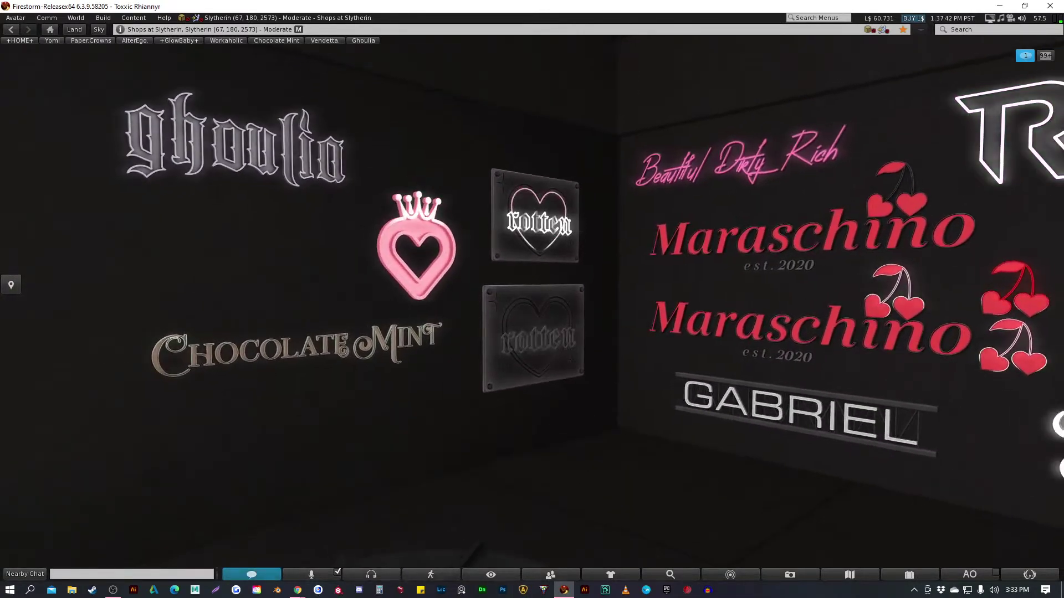
pyautogui.press('Up')
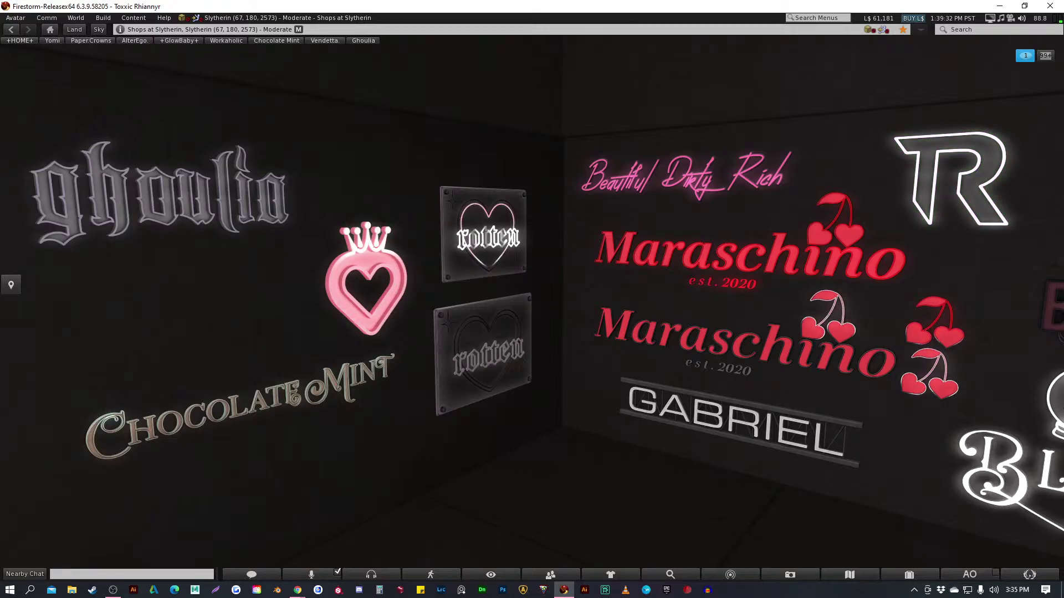
pyautogui.press('Up')
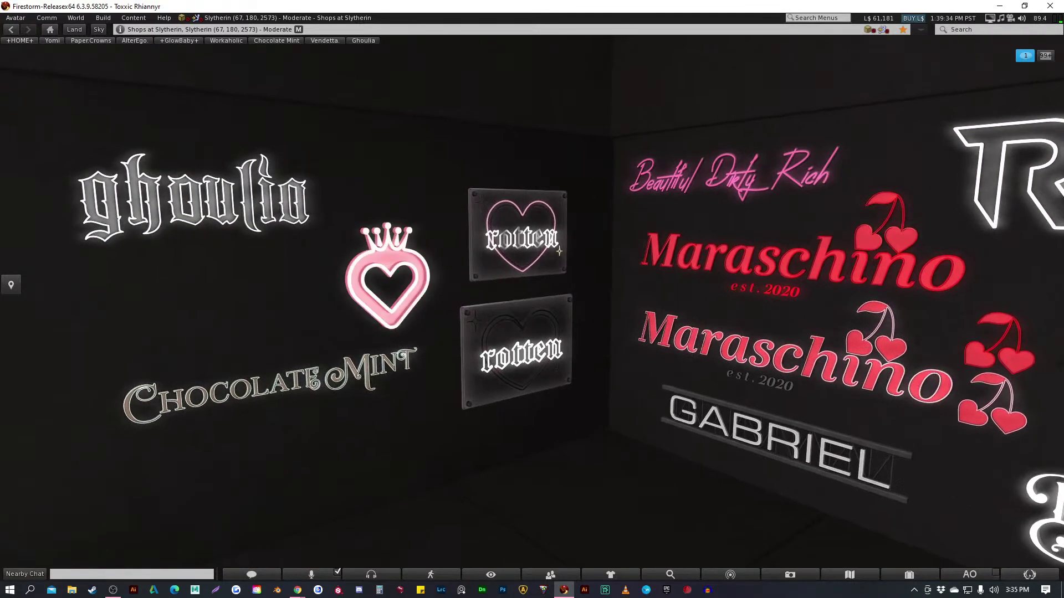
pyautogui.press('Up')
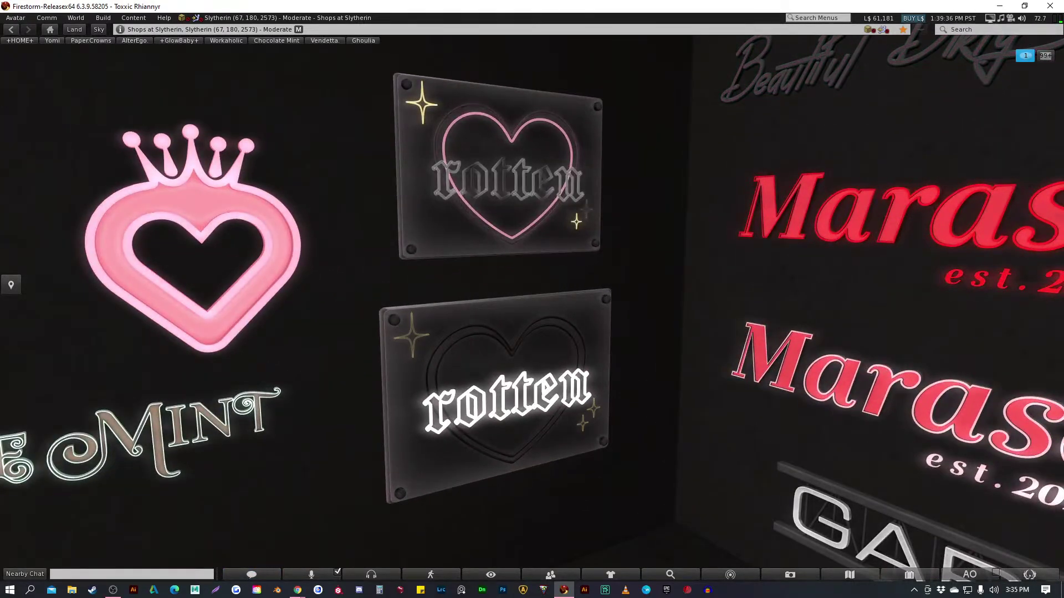
pyautogui.press('Down')
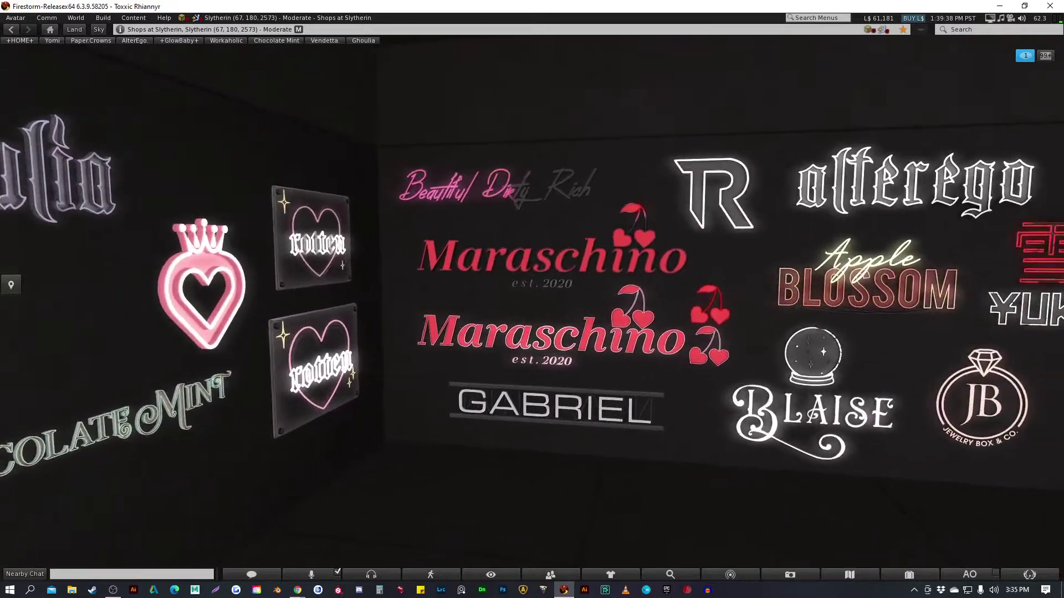
# Examine the Addicted to Ink sign up close and open it for editing to inspect its mesh and details
pyautogui.press('Right')
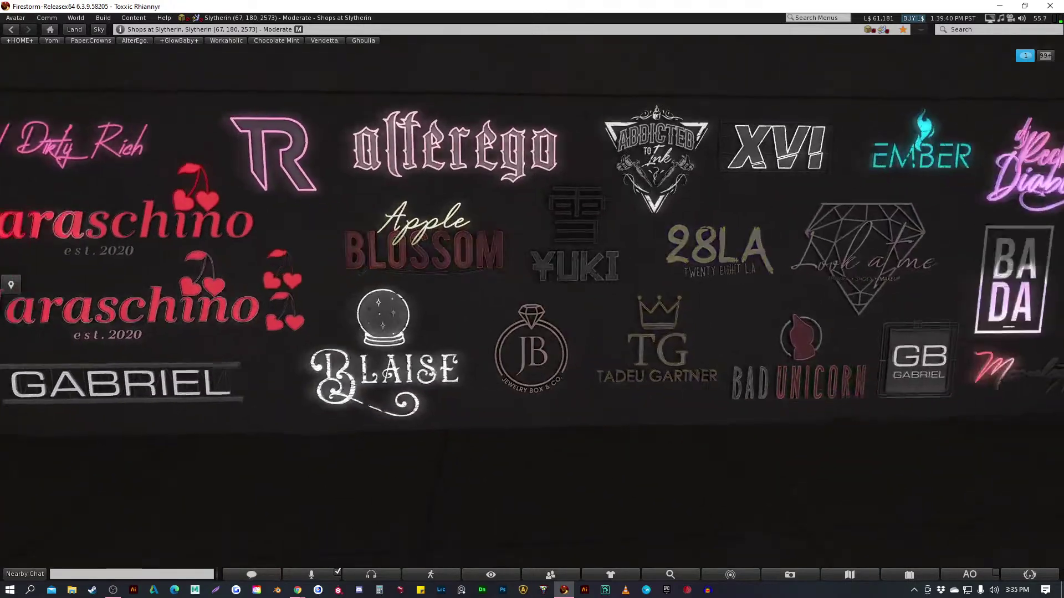
pyautogui.press('Up')
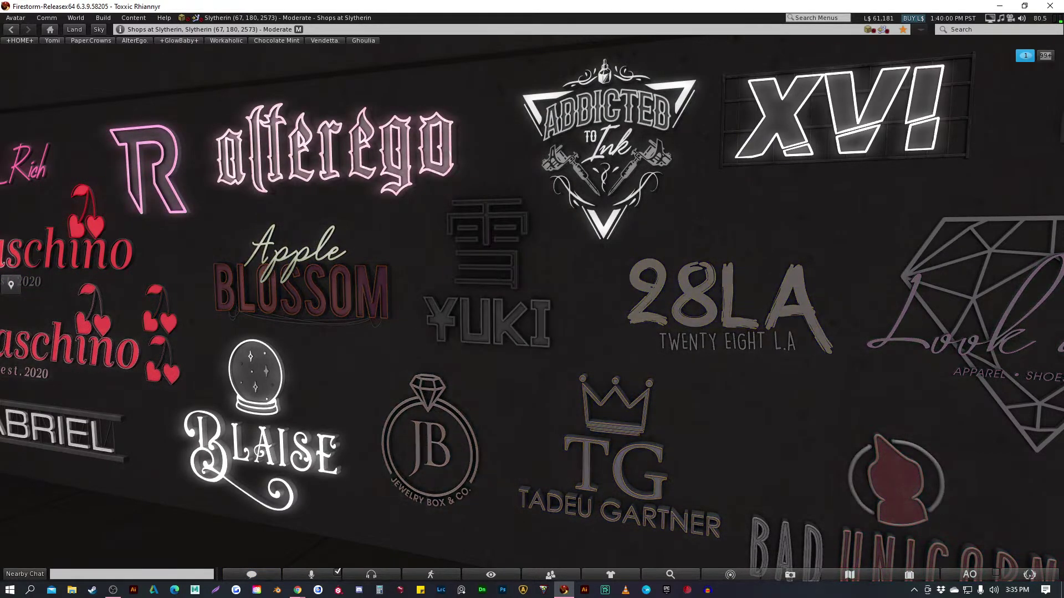
pyautogui.press('Right')
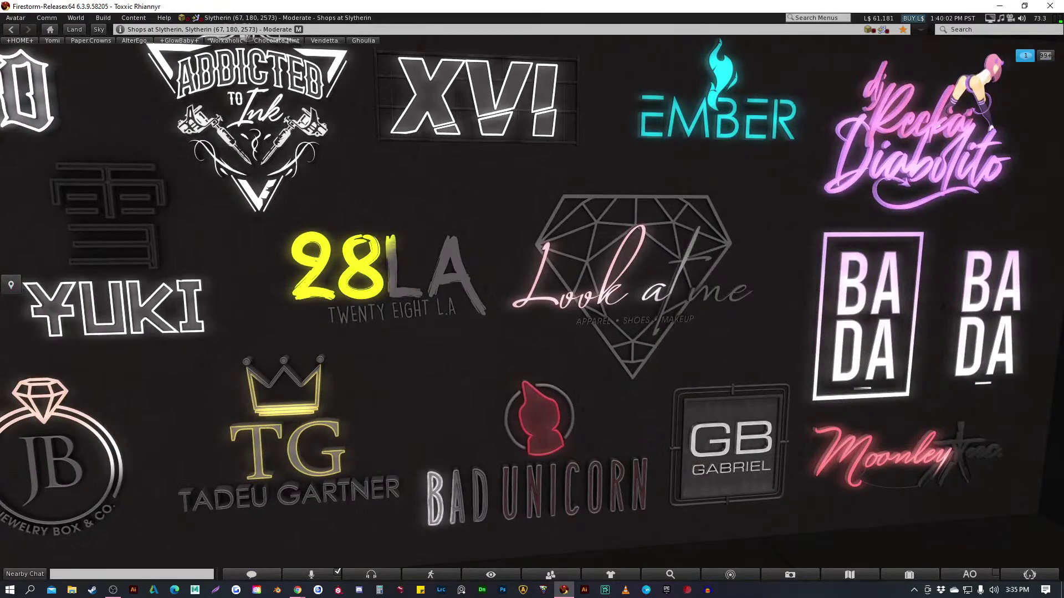
pyautogui.scroll(5, 532, 299)
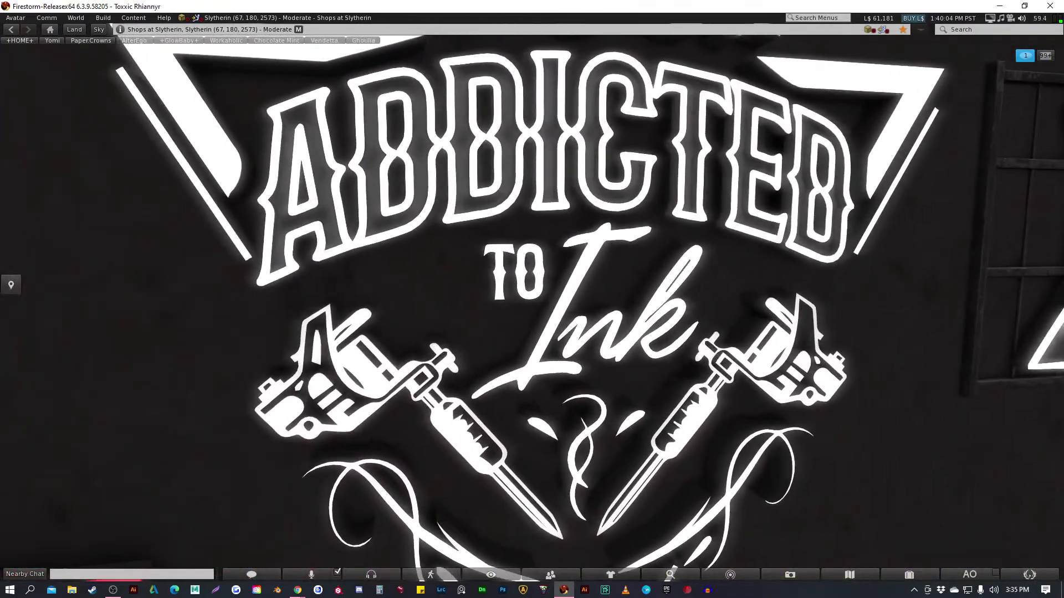
pyautogui.scroll(-5, 532, 299)
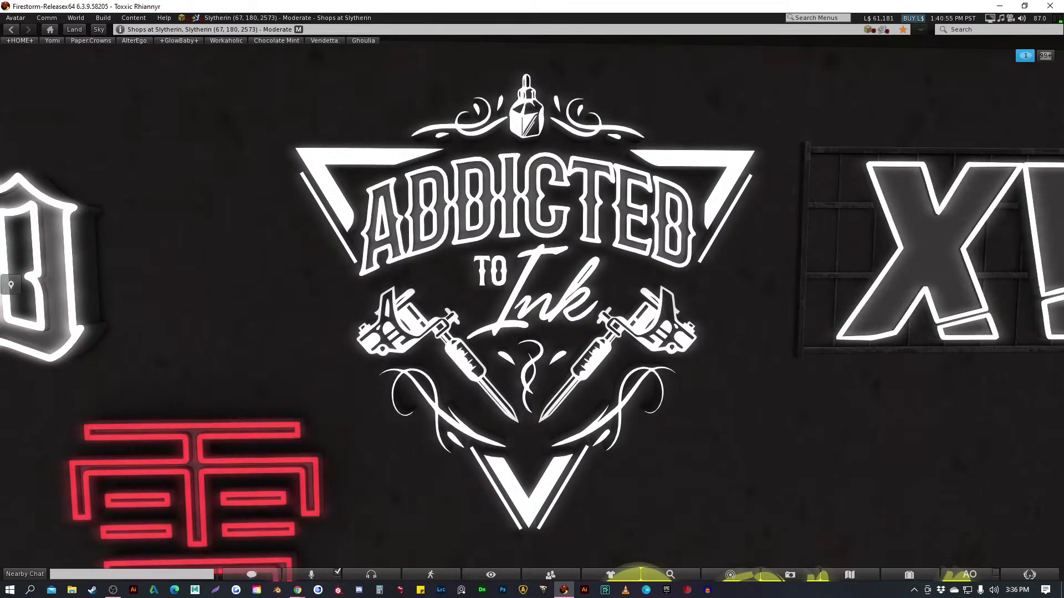
pyautogui.rightClick(377, 265)
pyautogui.click(400, 288)
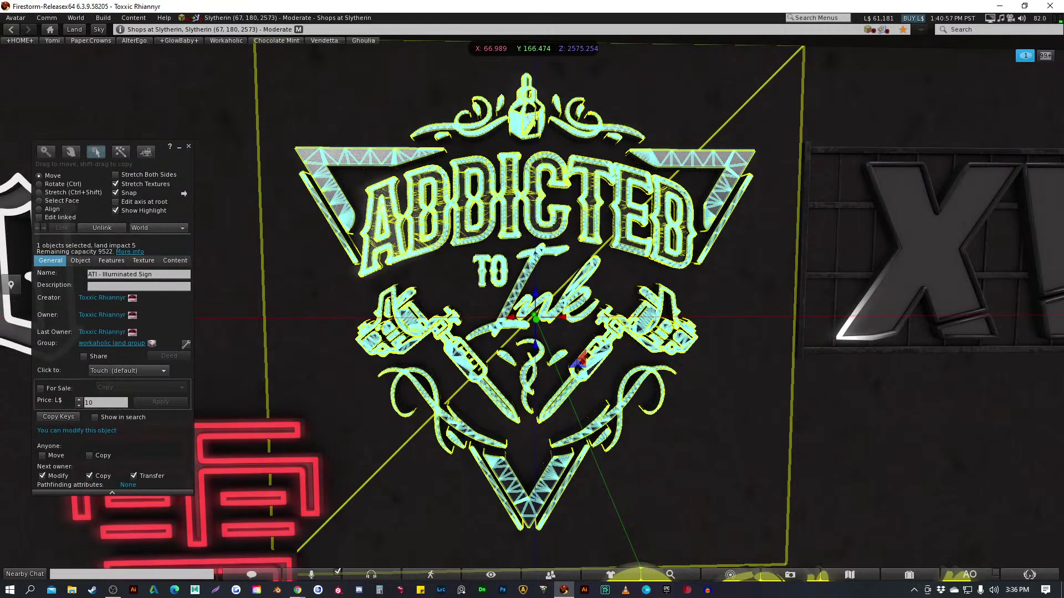
pyautogui.scroll(-10, 532, 300)
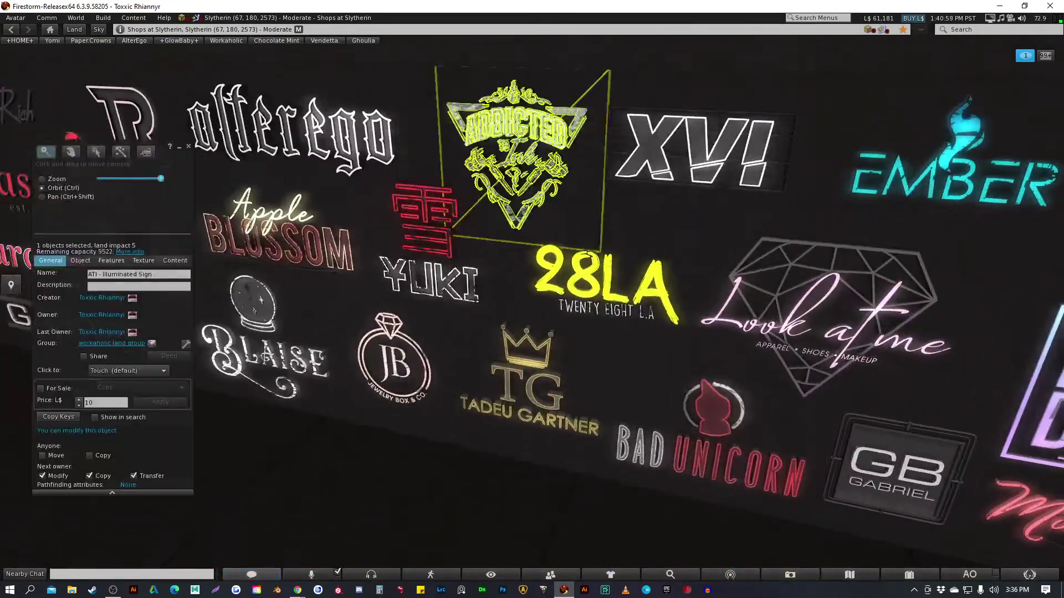
# Rez the Addicted to Ink Mesh Logo from the inventory folder Photo Album > A > Addicted to Ink, in front of the Jewelry Box sign
pyautogui.hotkey('ctrl', 'i')
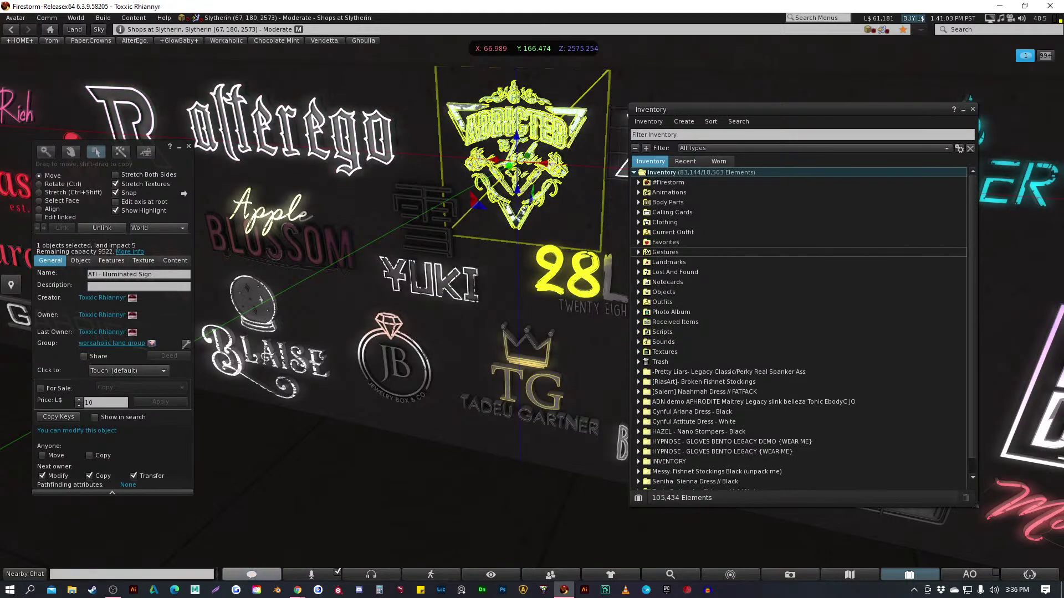
pyautogui.doubleClick(668, 312)
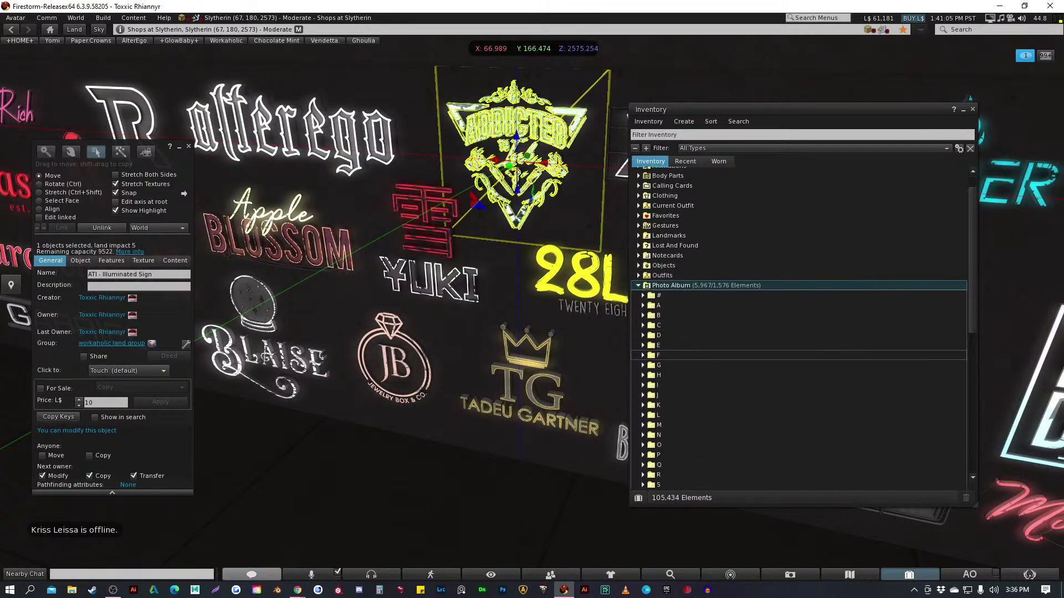
pyautogui.doubleClick(659, 234)
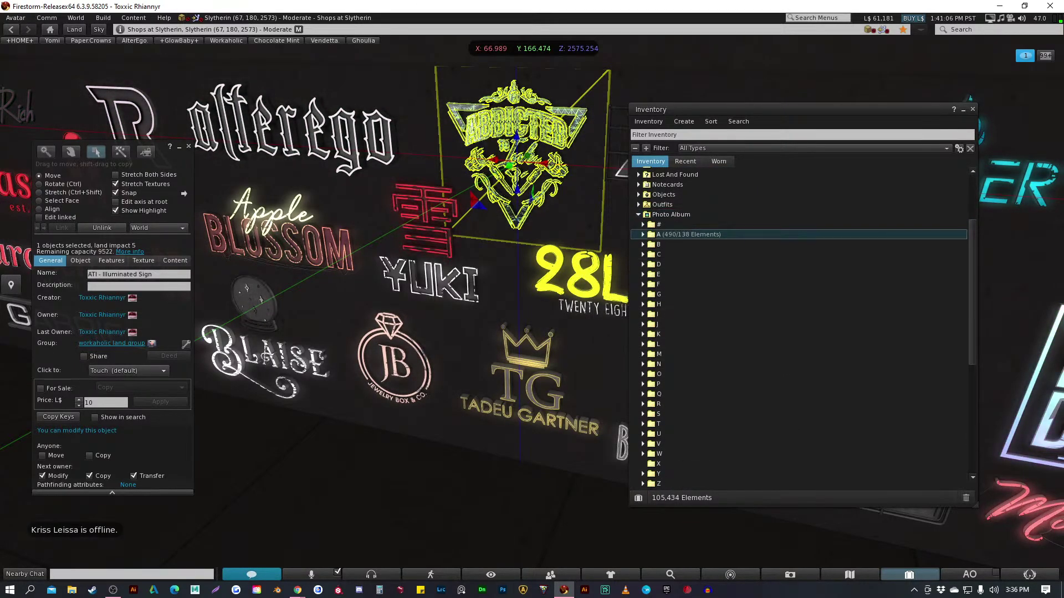
pyautogui.doubleClick(683, 254)
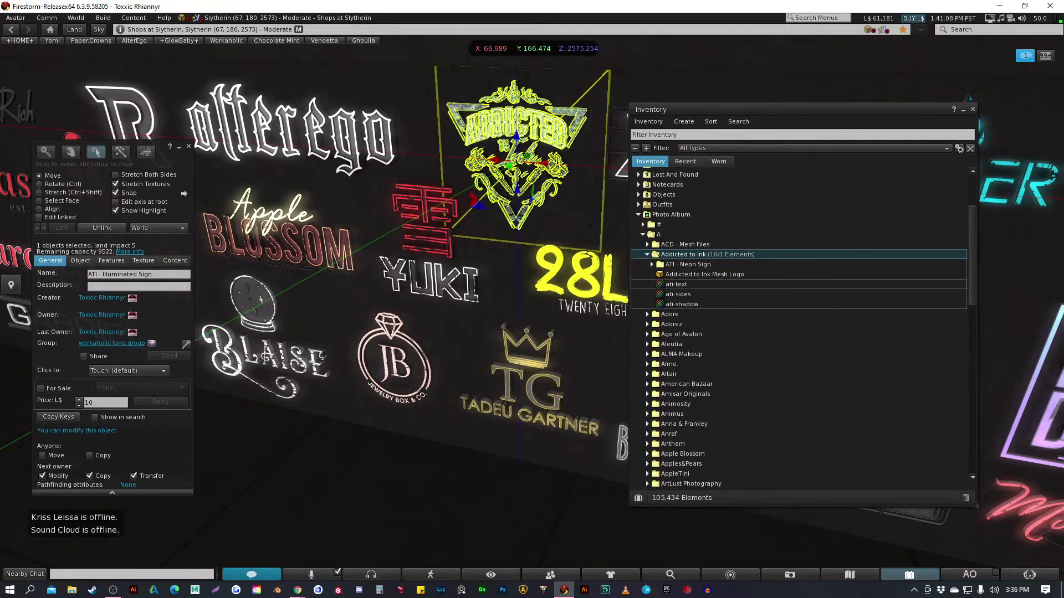
pyautogui.click(704, 275)
pyautogui.moveTo(703, 275)
pyautogui.mouseDown()
pyautogui.moveTo(498, 421)
pyautogui.moveTo(435, 452)
pyautogui.moveTo(426, 355)
pyautogui.moveTo(366, 432)
pyautogui.mouseUp()
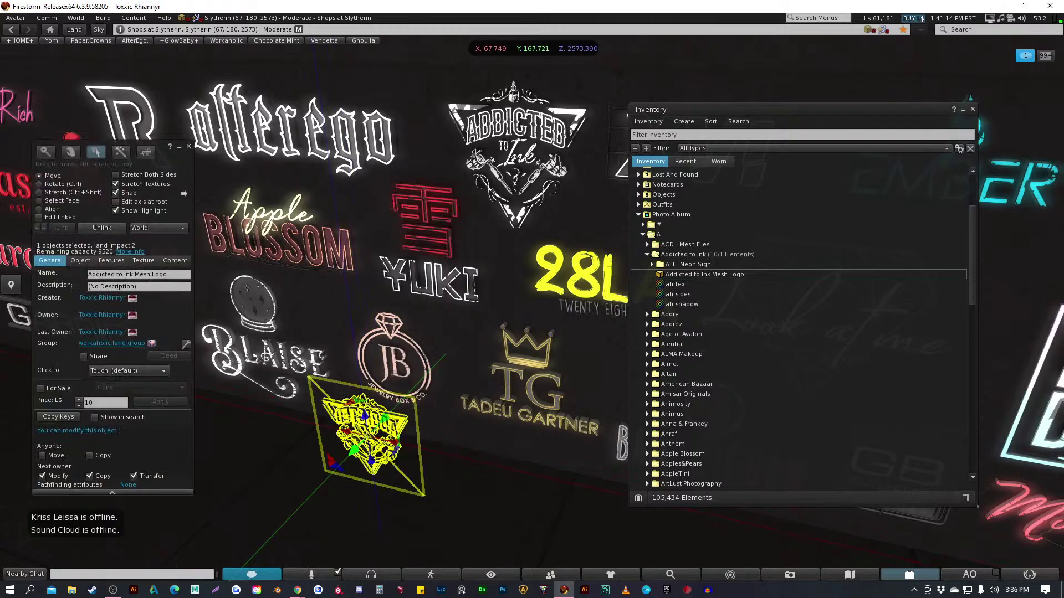
# Enlarge the rezzed Addicted to Ink Mesh Logo to roughly twice its size, compare it with the neon sign, and remove it
pyautogui.press('Escape')
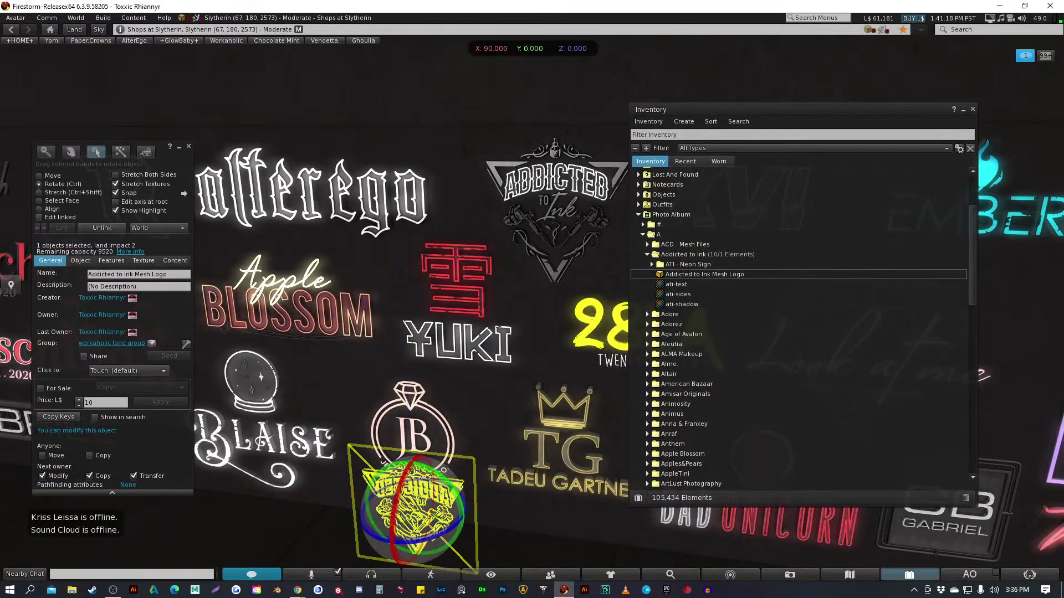
pyautogui.moveTo(466, 499); pyautogui.dragTo(418, 547)
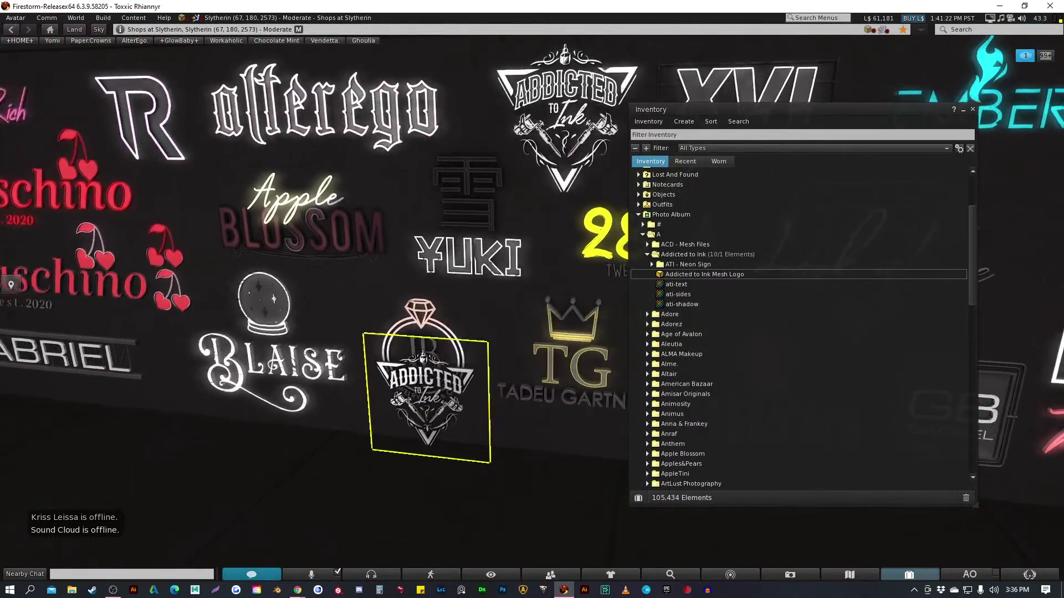
pyautogui.hotkey('ctrl', '3')
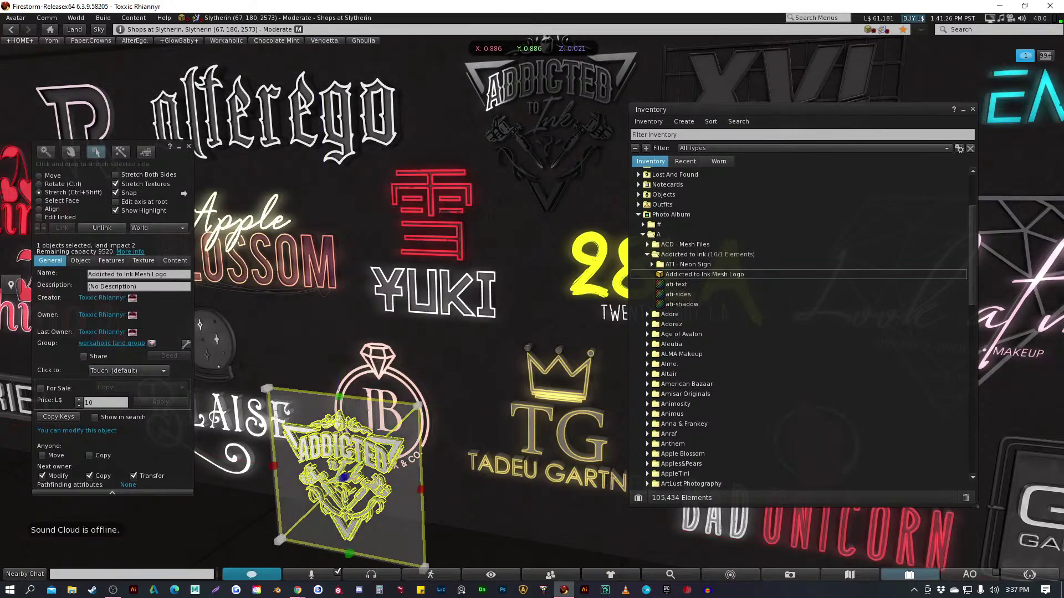
pyautogui.moveTo(420, 405); pyautogui.dragTo(482, 349)
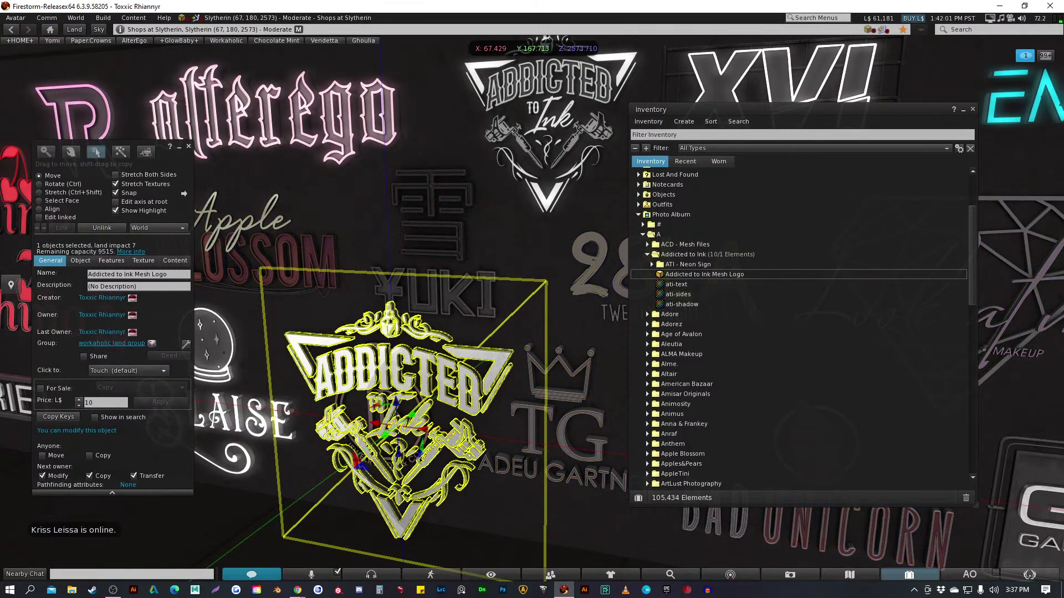
pyautogui.press('Escape')
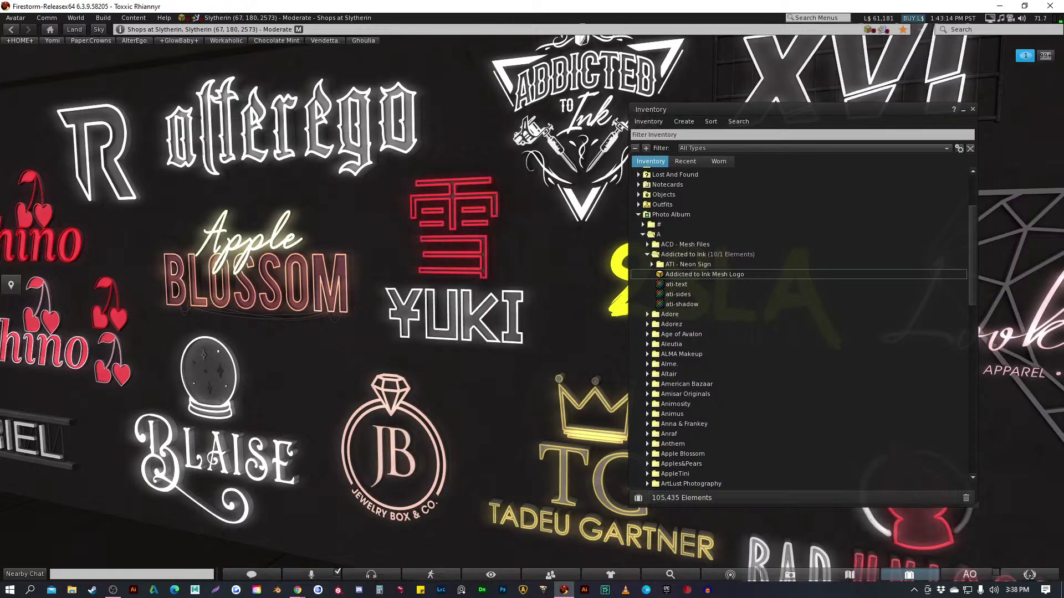
# Return along the wall to the corner and examine the Maraschino, Gabriel and rotten signs up close
pyautogui.scroll(-3, 310, 299)
pyautogui.press('Left')
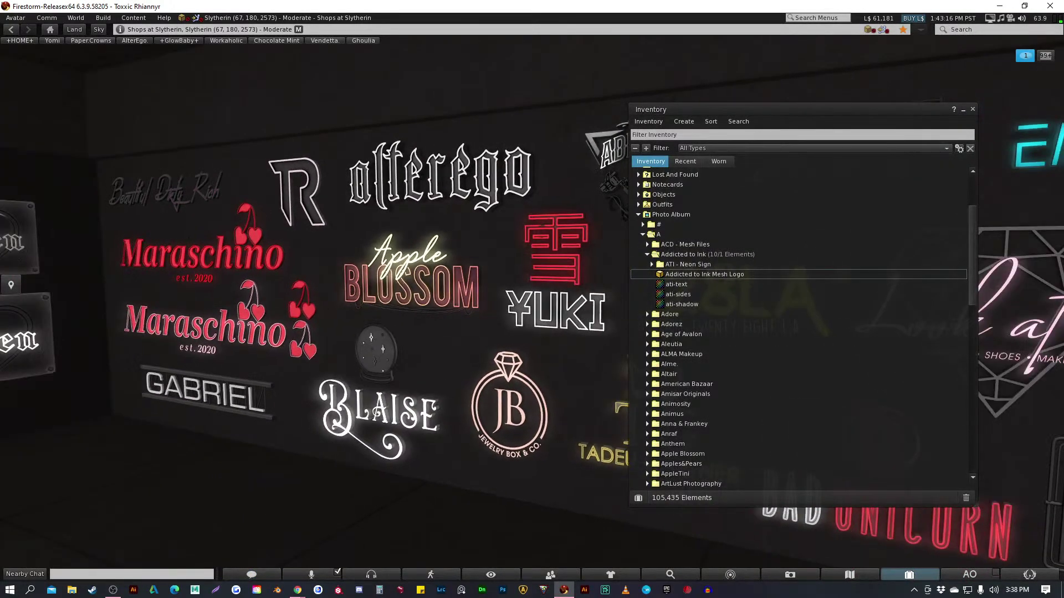
pyautogui.scroll(3, 310, 300)
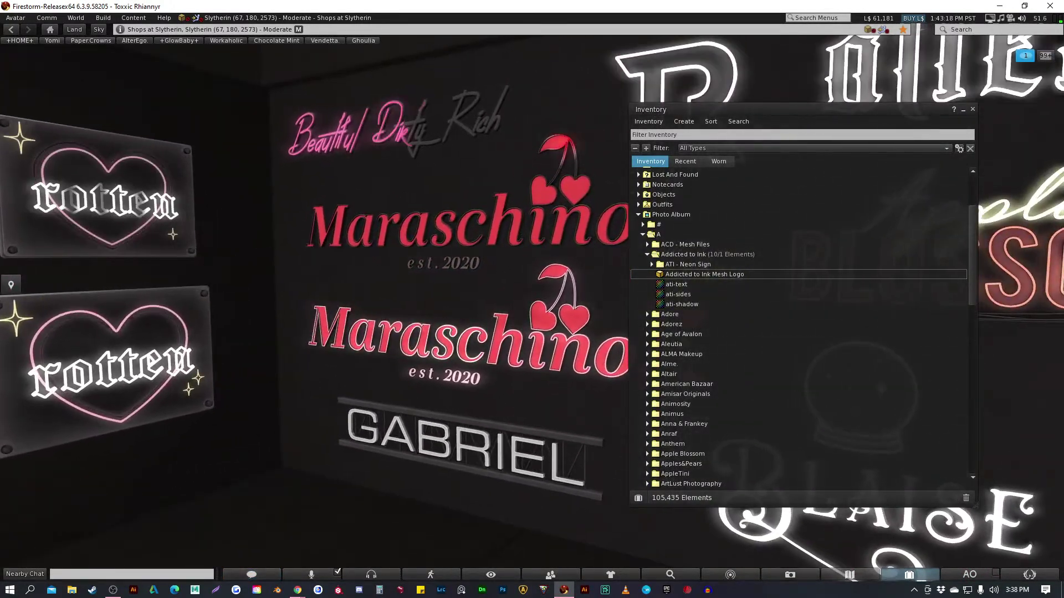
pyautogui.press('Left')
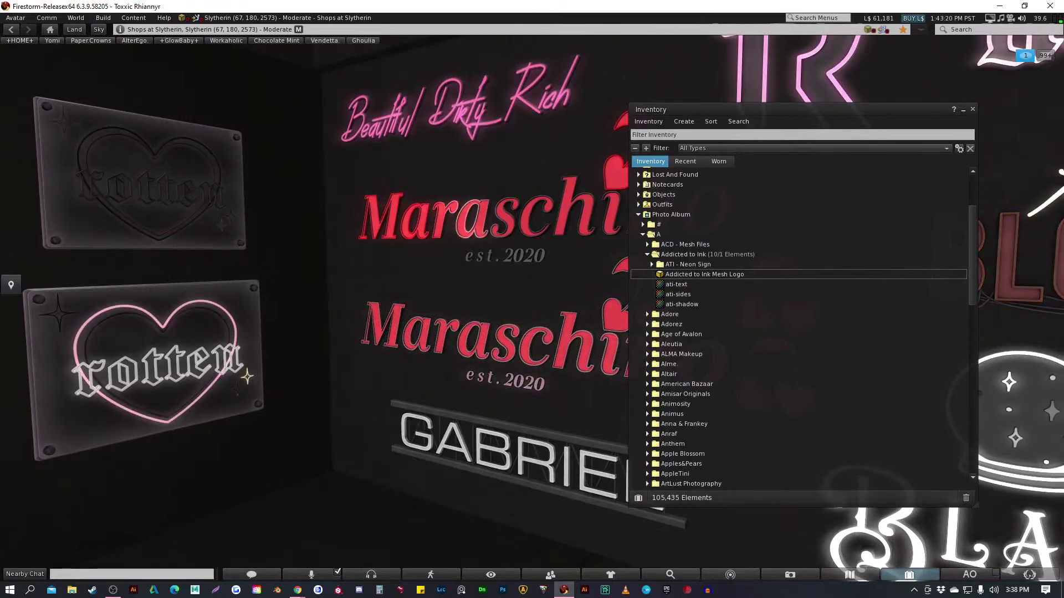
# Close the inventory and survey the signs from the rotten corner along the wall to the American Bazaar corner
pyautogui.scroll(-3, 310, 299)
pyautogui.press('Left')
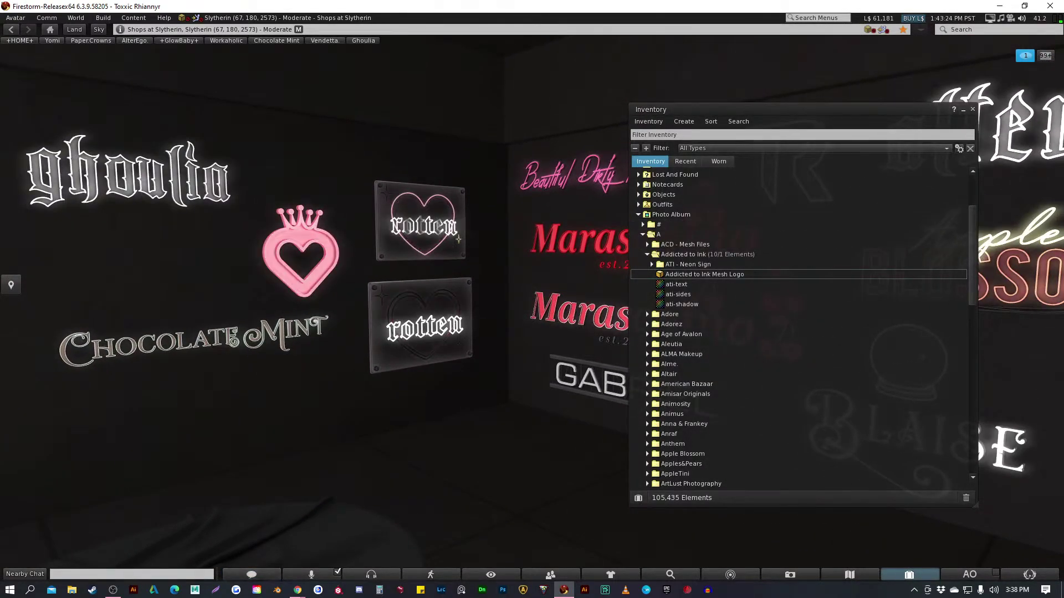
pyautogui.hotkey('ctrl', 'i')
pyautogui.press('Right')
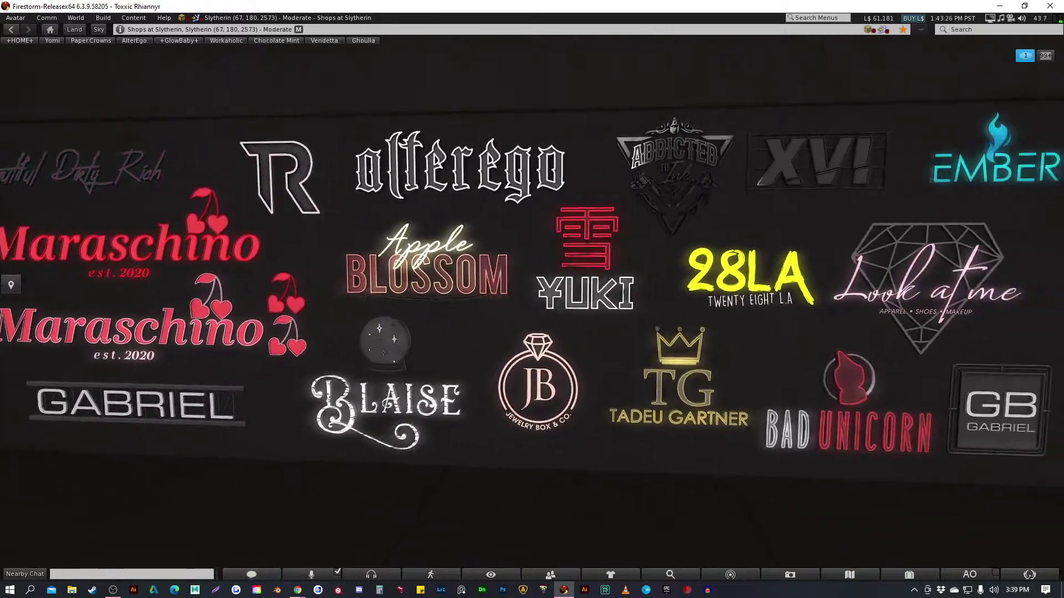
pyautogui.press('Right')
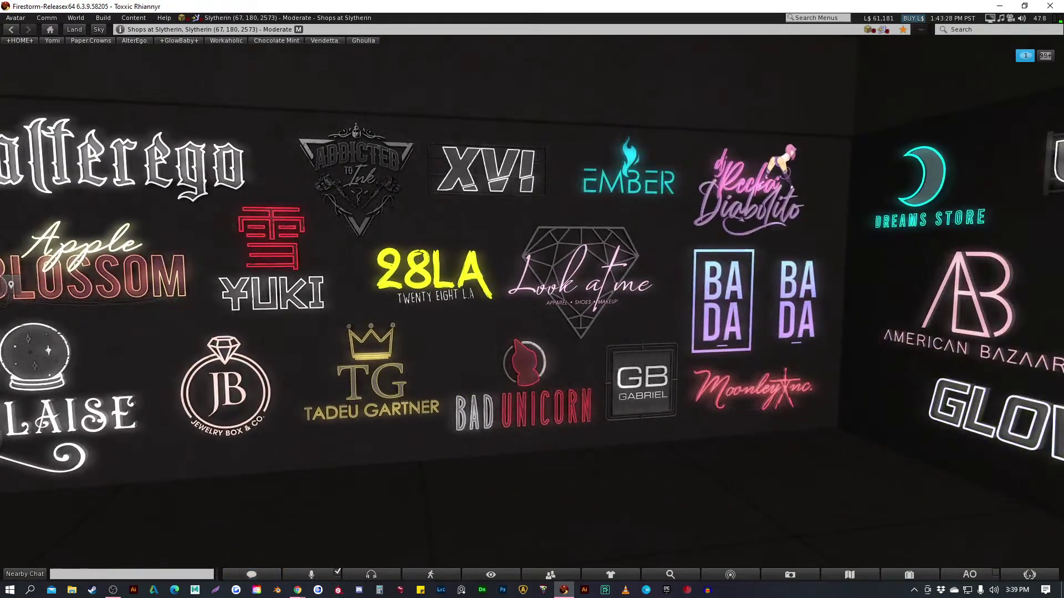
pyautogui.press('Right')
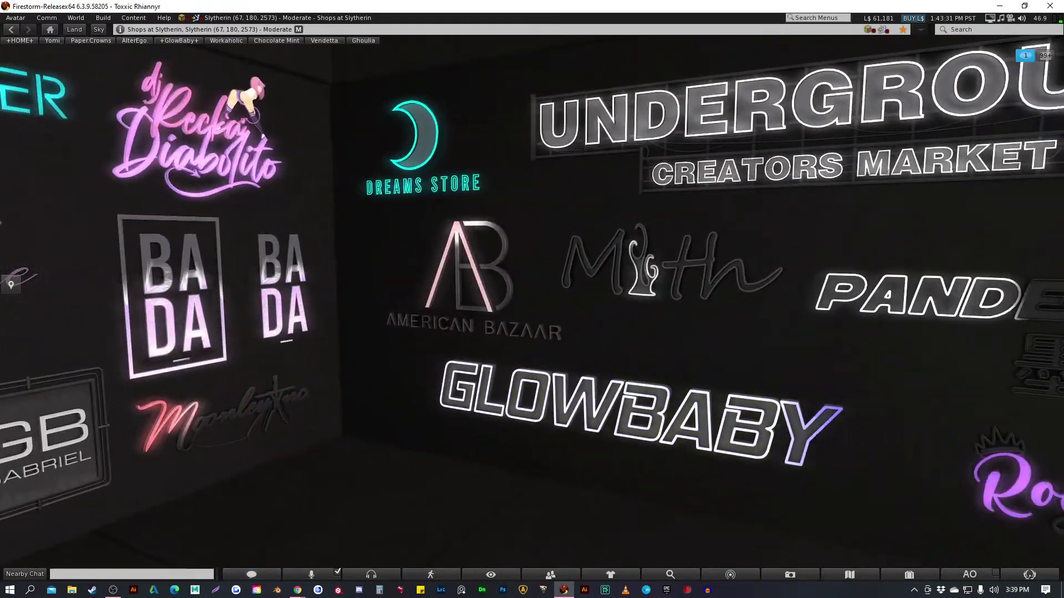
# Examine the next wall of signs from Underground Creators Market to Stoic and Spookzilla
pyautogui.press('Right')
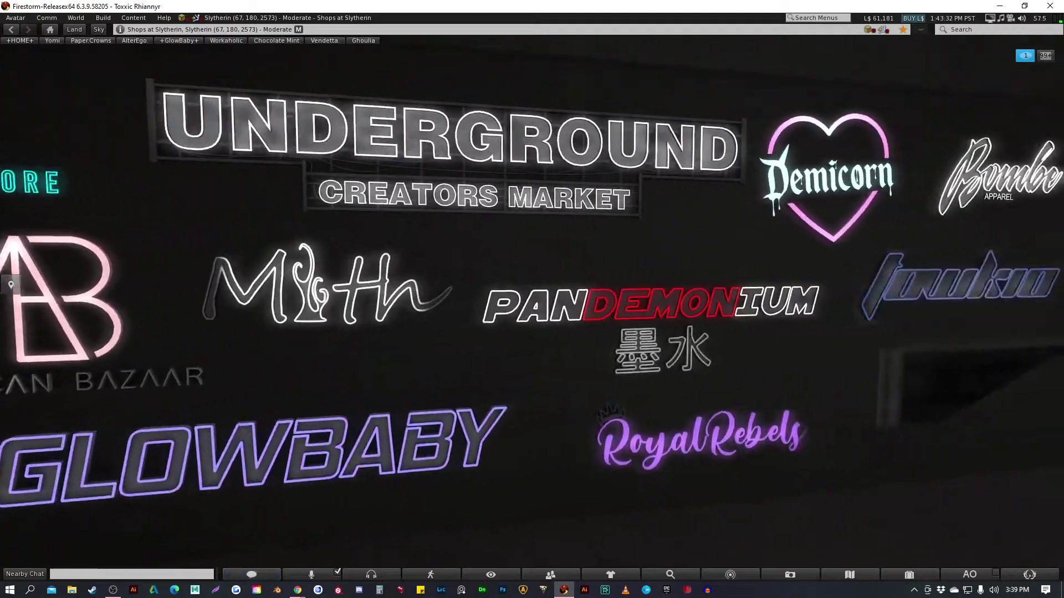
pyautogui.press('Right')
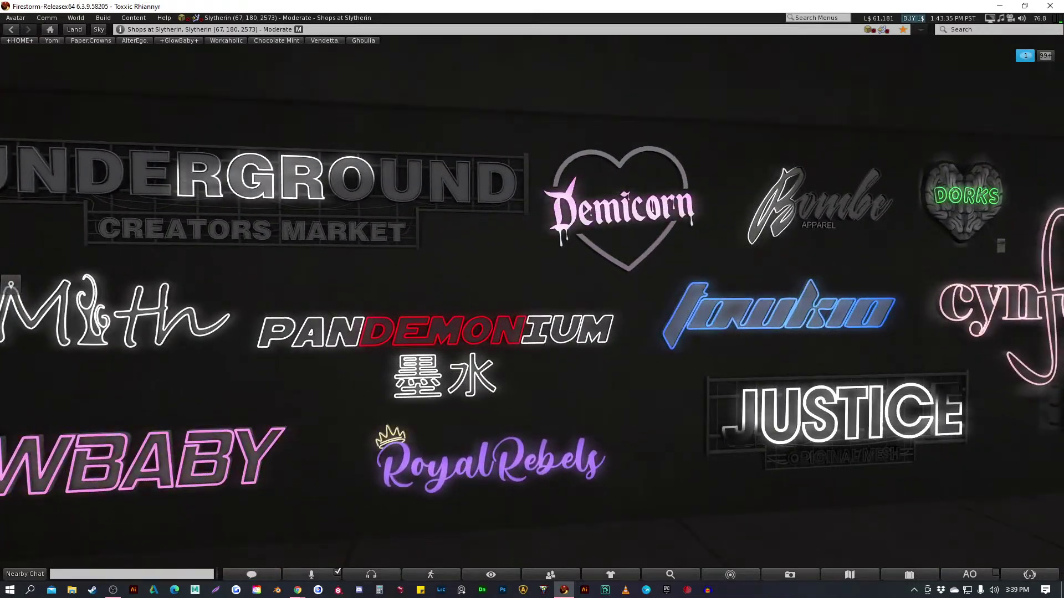
pyautogui.press('Right')
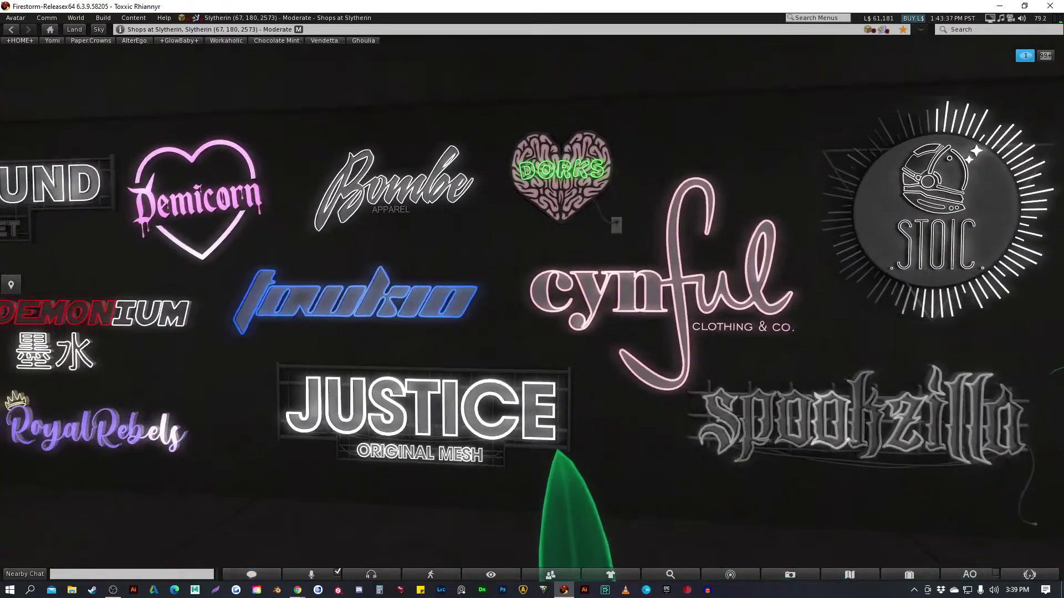
pyautogui.press('Down')
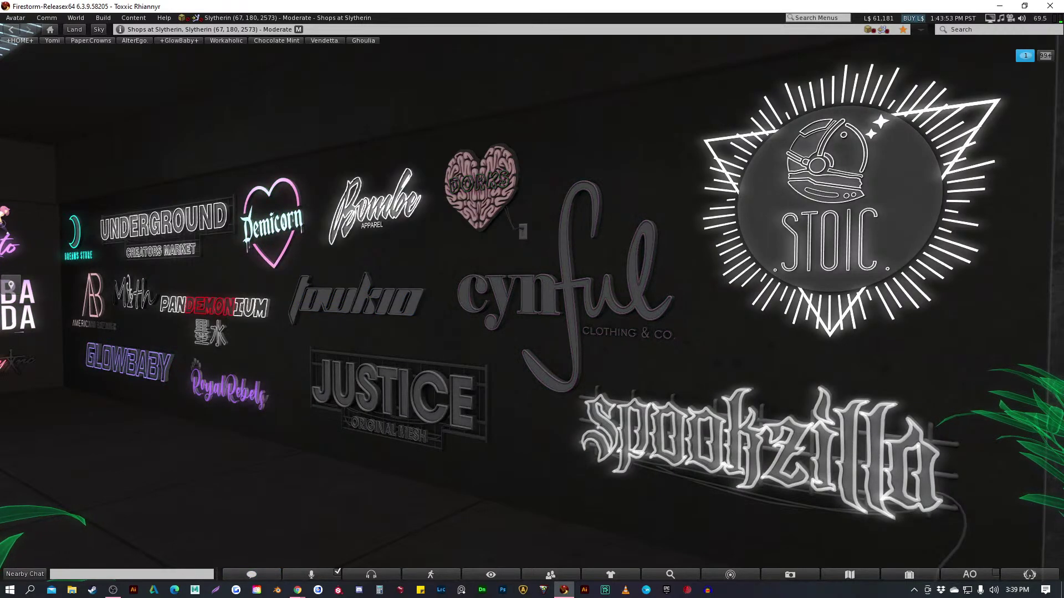
# Return the view to the avatar outside, examine the Glowbaby storefront sign up close, and glance back into the showroom
pyautogui.press('Left')
pyautogui.press('Left')
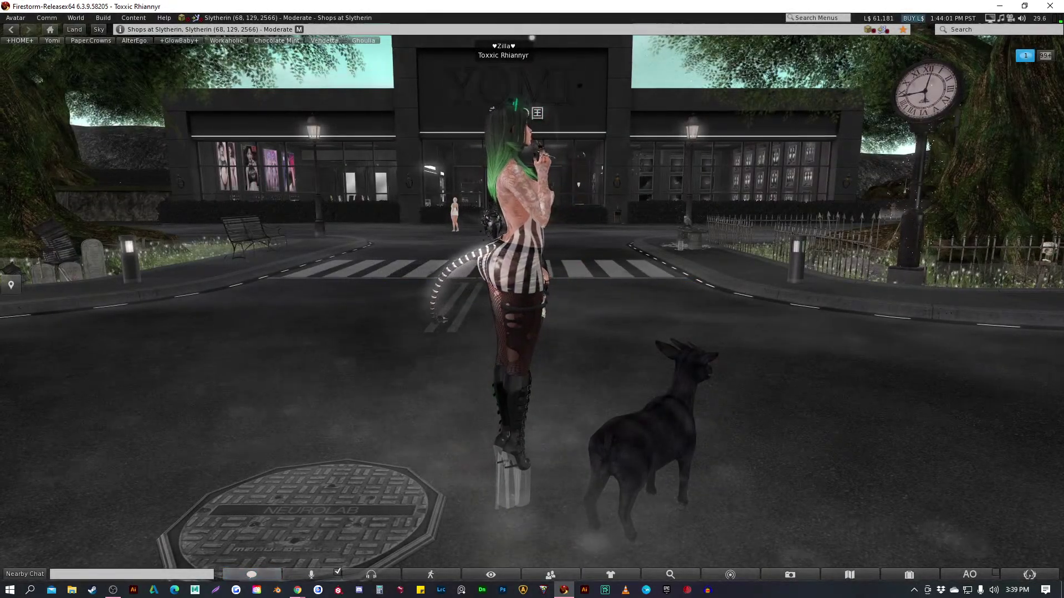
pyautogui.press('Left')
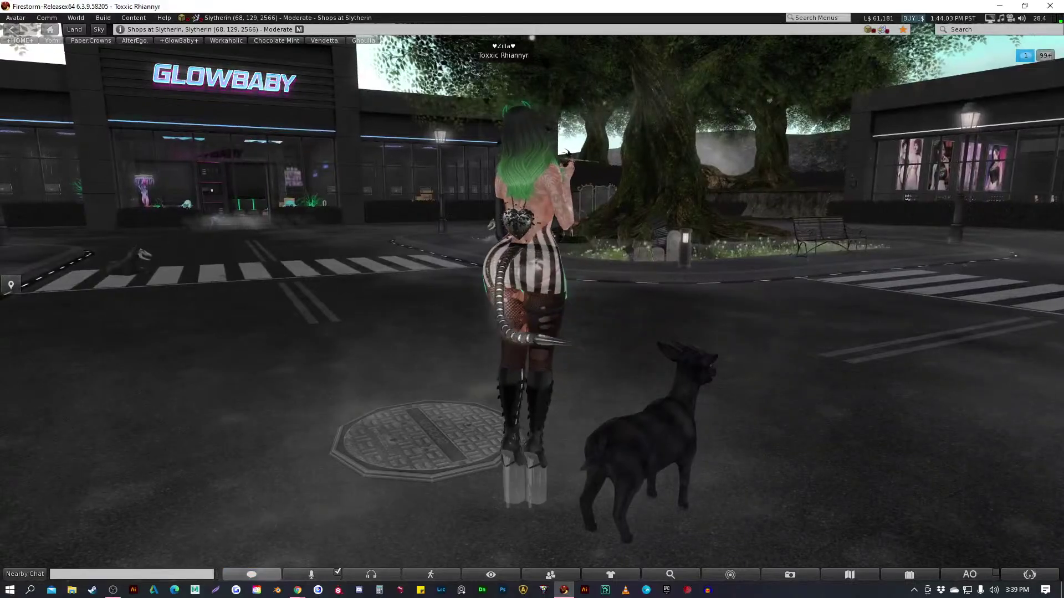
pyautogui.press('Left')
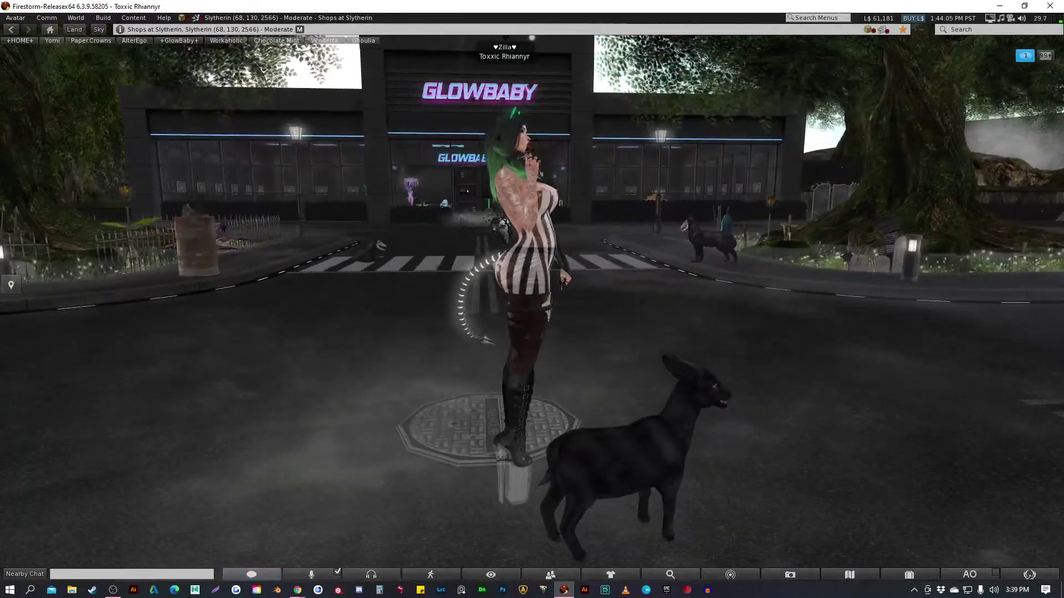
pyautogui.press('Up')
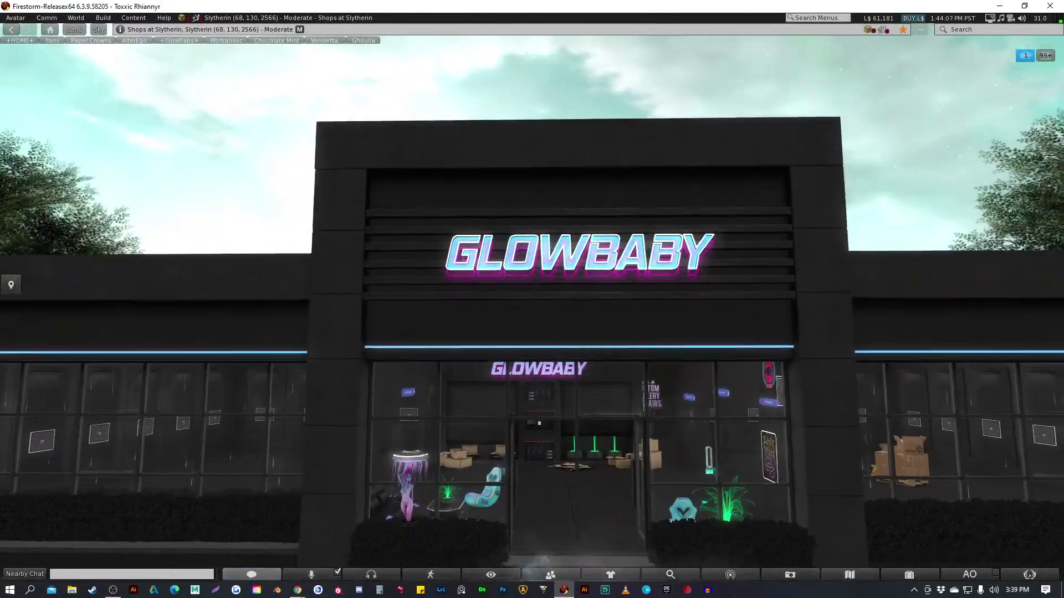
pyautogui.press('Right')
pyautogui.press('Left')
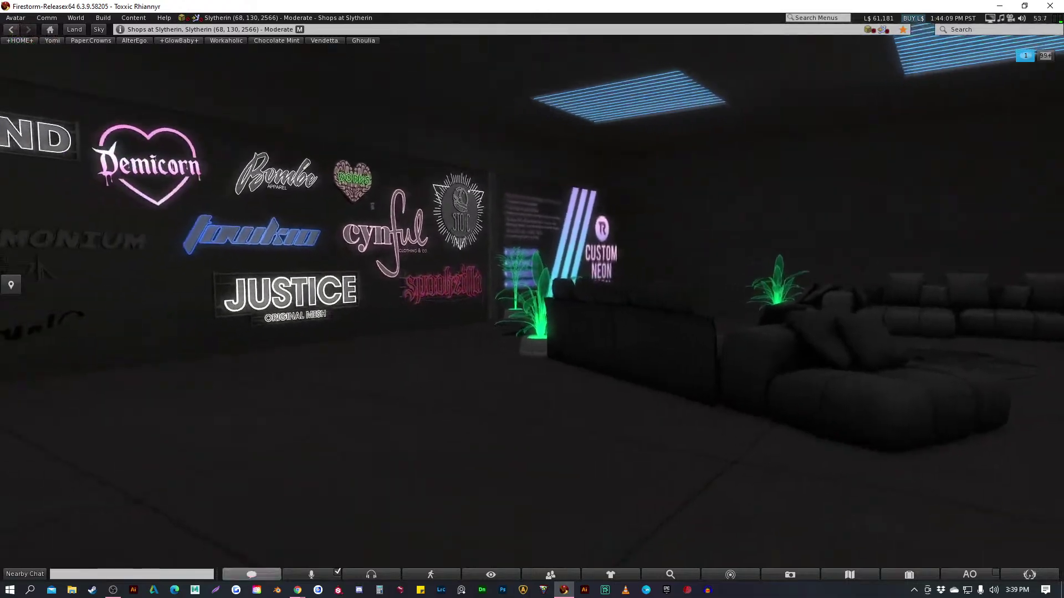
# Return to the avatar, turn it past the Paper.Crowns store, and walk it to the crosswalk facing the alterego store
pyautogui.press('Escape')
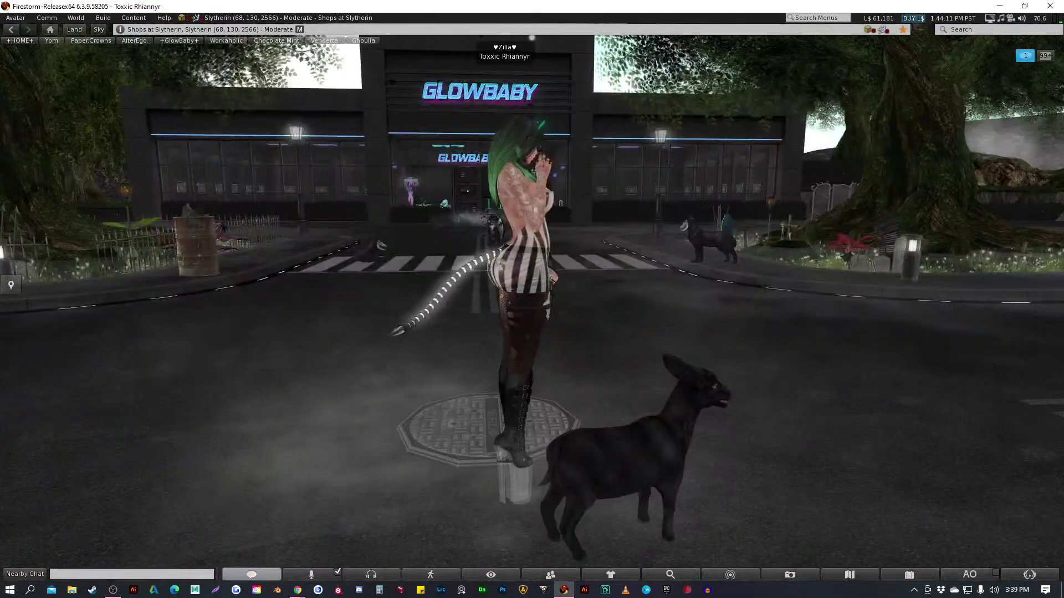
pyautogui.press('Right')
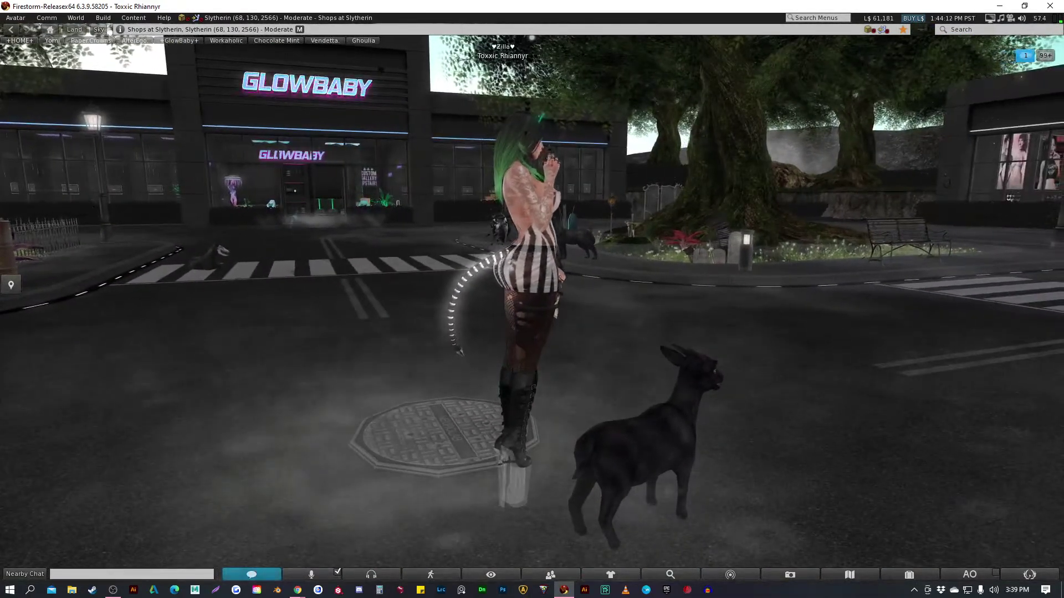
pyautogui.press('Left')
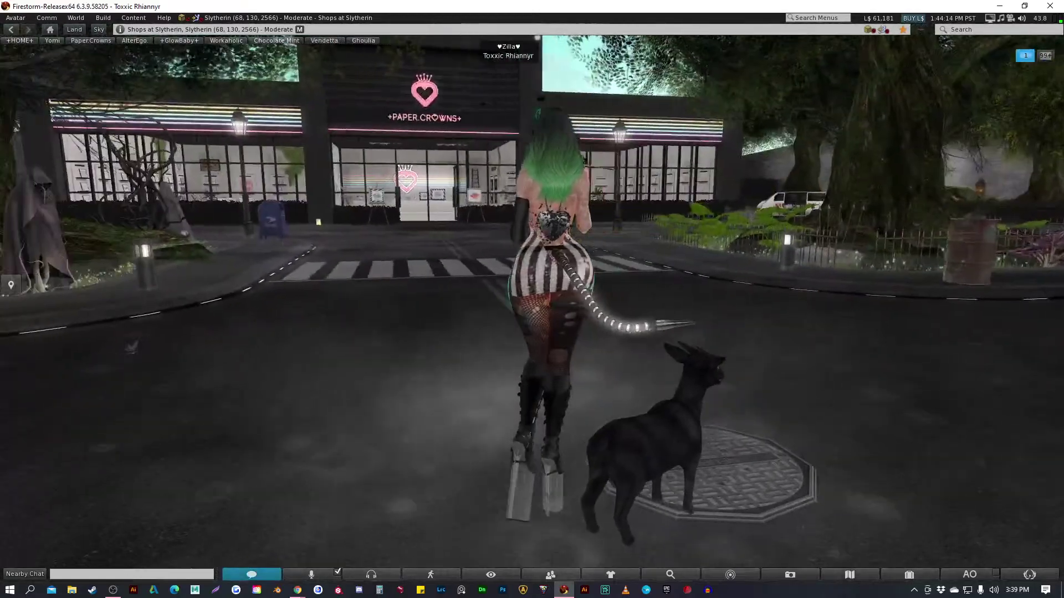
pyautogui.press('Left')
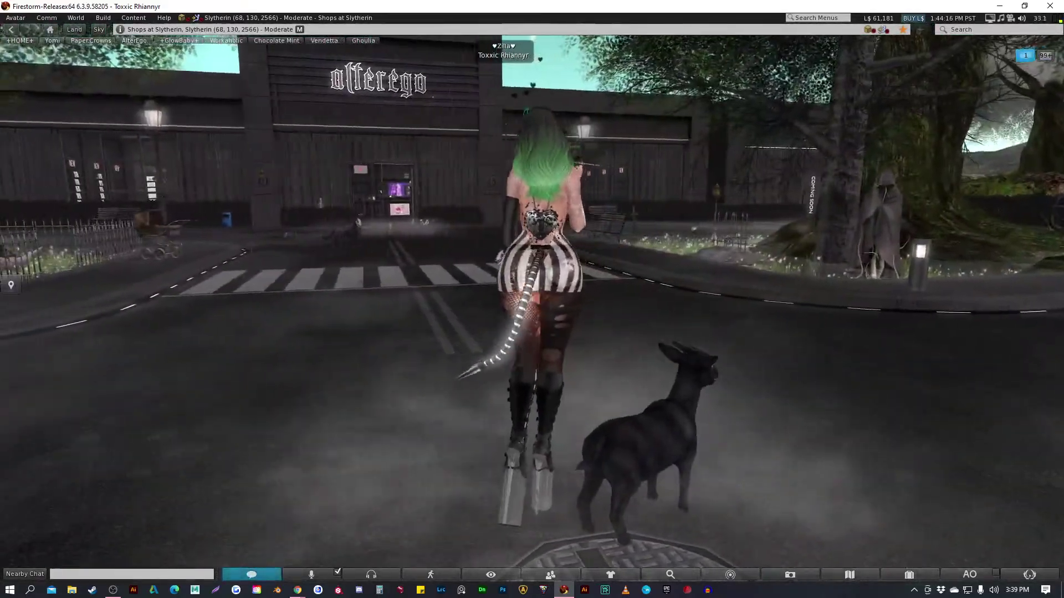
pyautogui.press('Up')
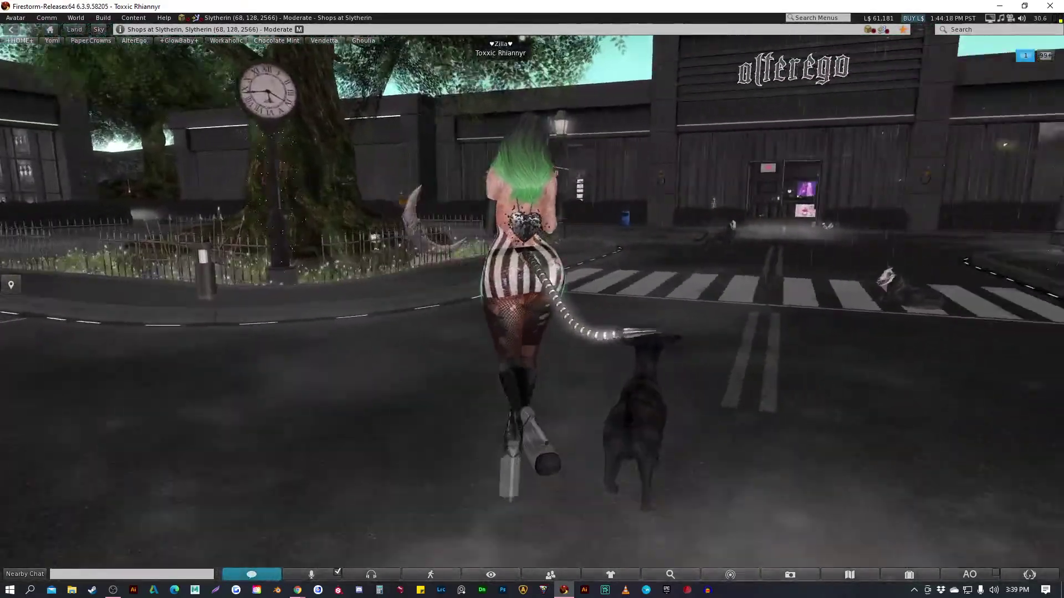
pyautogui.press('Right')
pyautogui.press('Up')
pyautogui.press('Left')
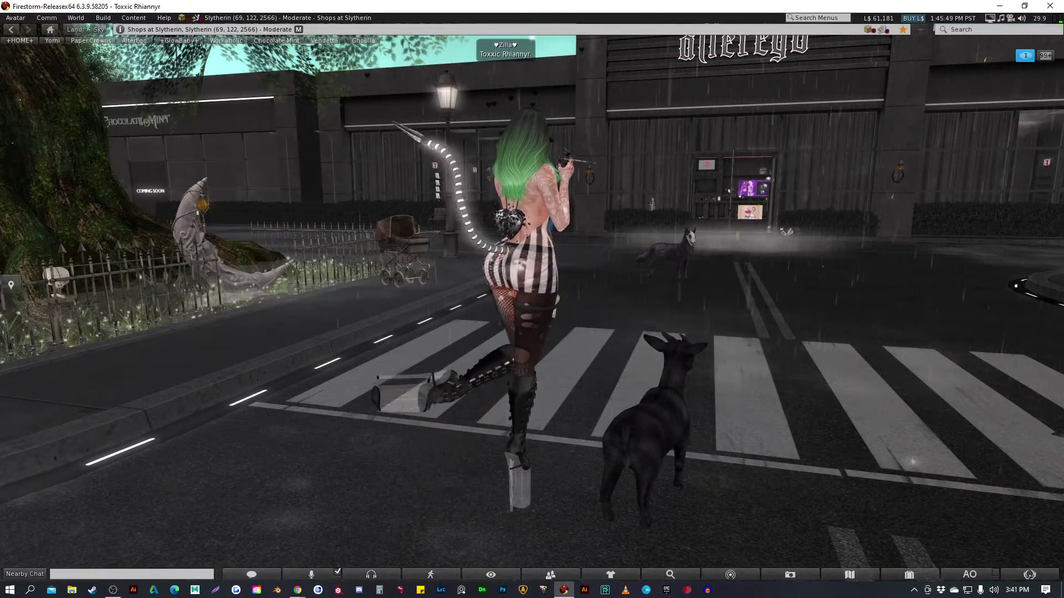
# Enable Use Region Windlight in Quick Preferences and close the preferences window
pyautogui.click(1029, 574)
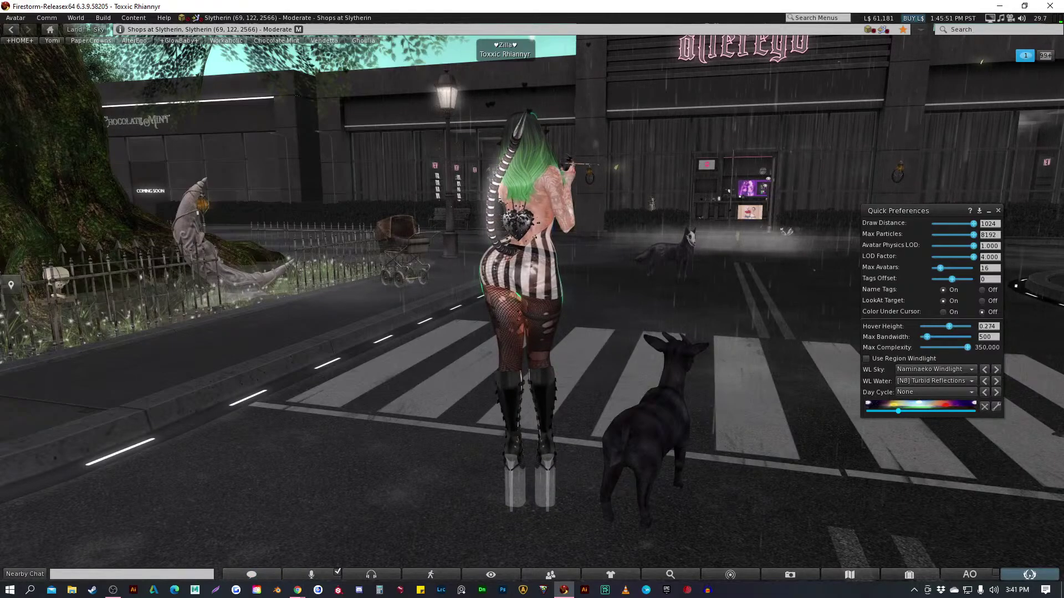
pyautogui.click(866, 359)
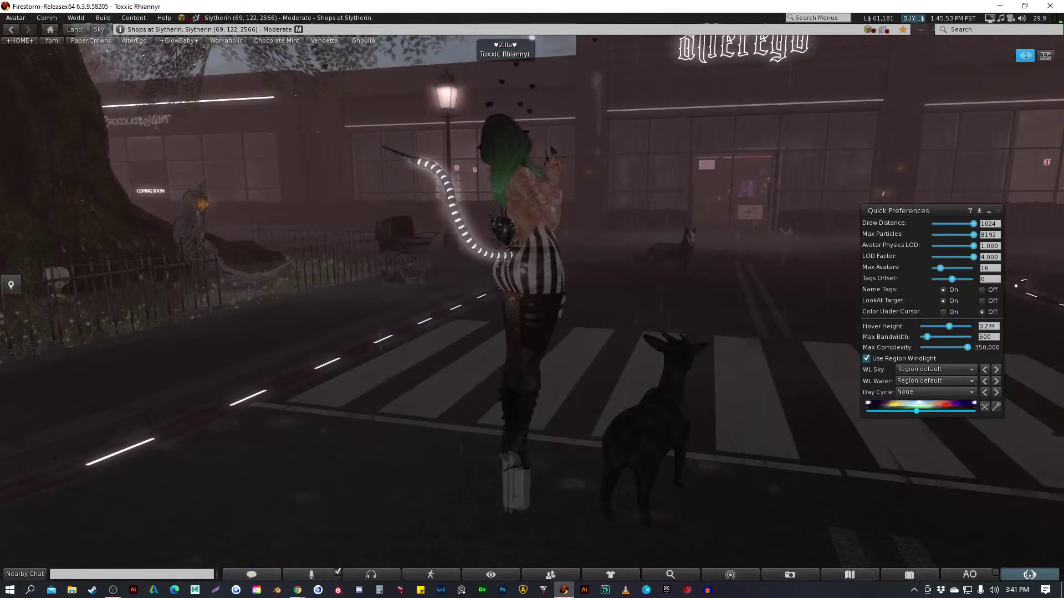
pyautogui.hotkey('ctrl', 'w')
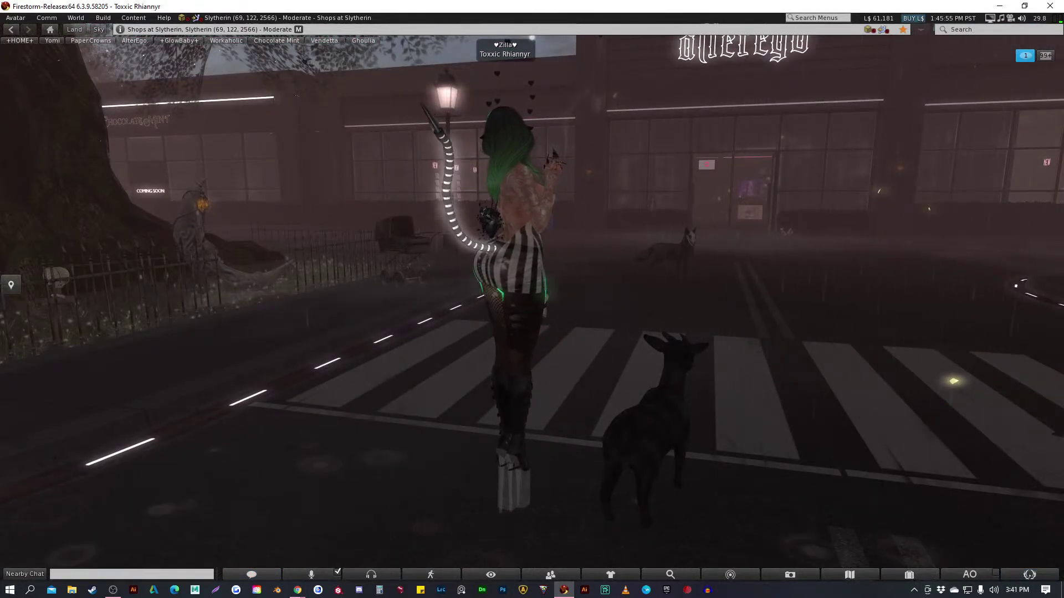
# Look over at the Yomi sign and walk the avatar across to the sidewalk beside the baby carriage
pyautogui.press('Left')
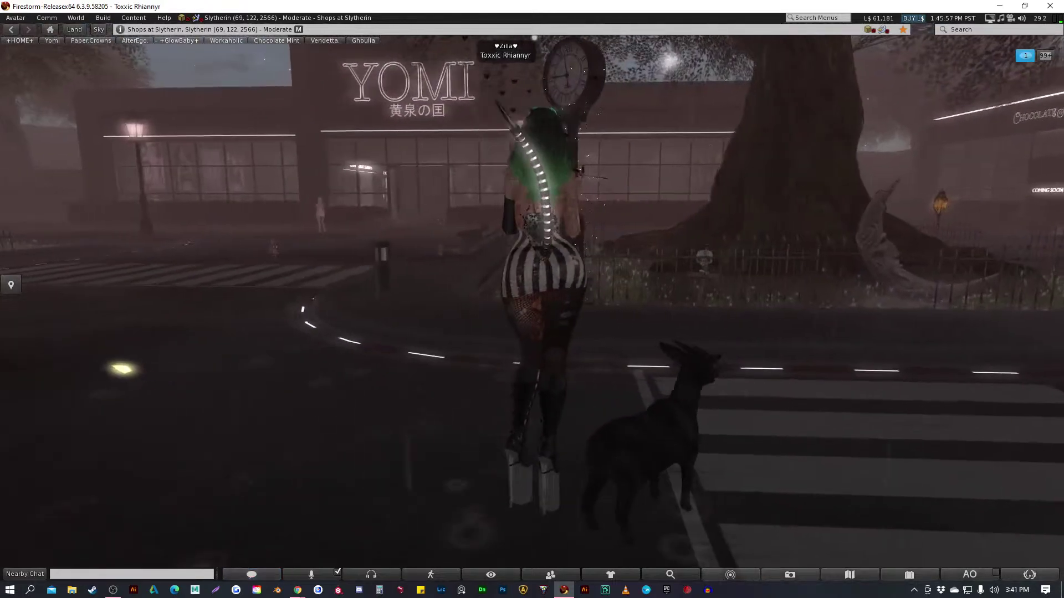
pyautogui.press('Right')
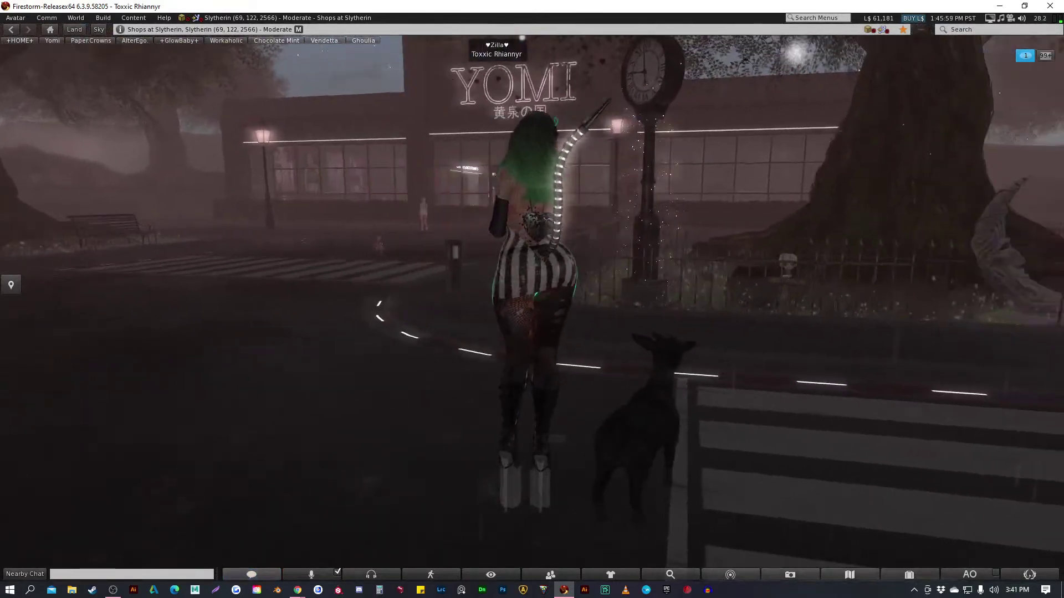
pyautogui.press('Up')
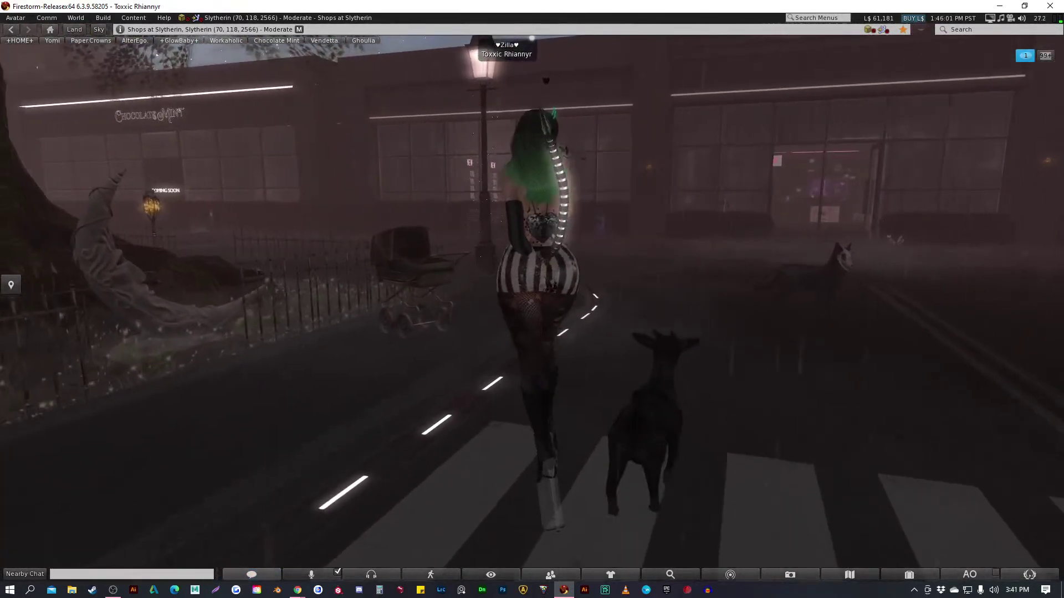
pyautogui.press('Left')
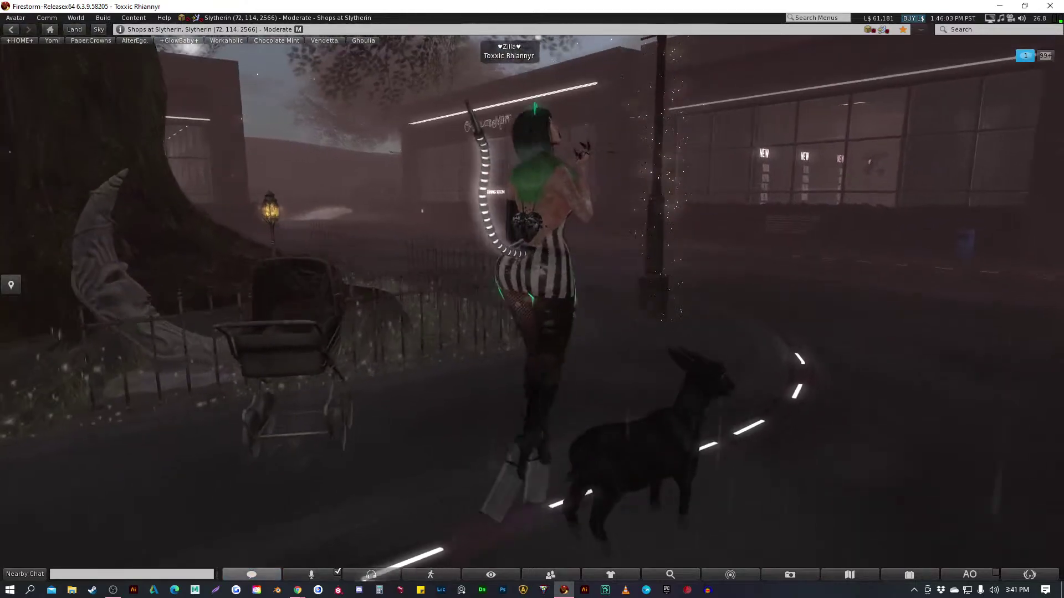
pyautogui.press('Up')
pyautogui.press('Right')
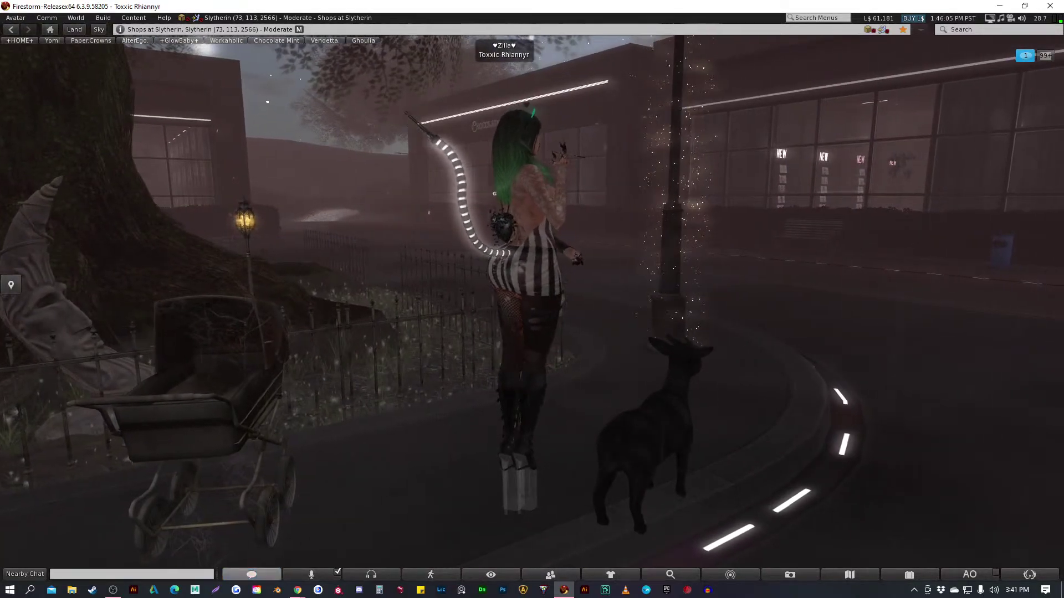
# Look around the surrounding storefronts and the avatar from the sidewalk under the region lighting
pyautogui.press('Right')
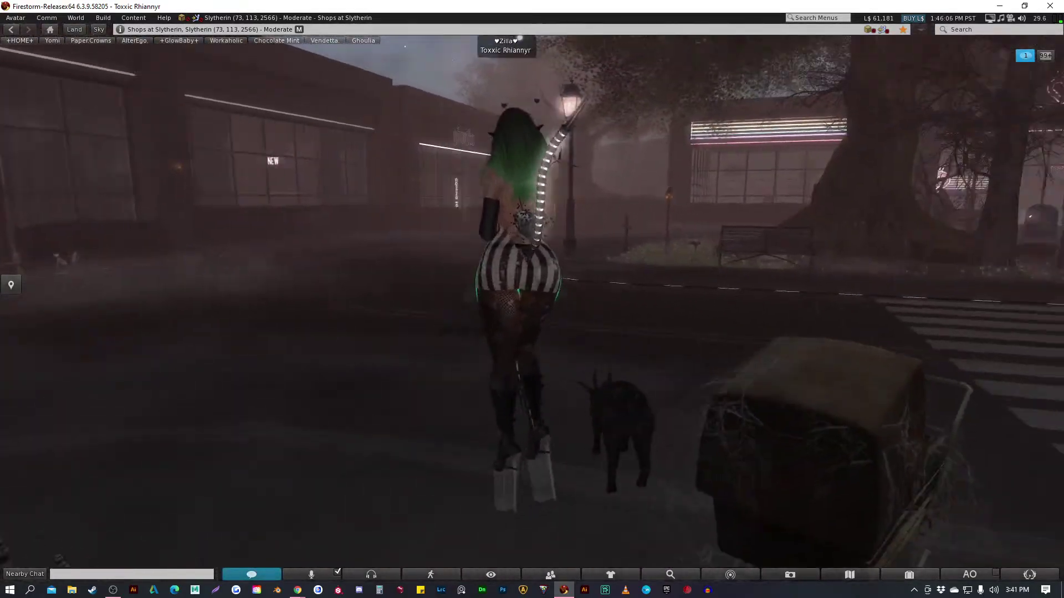
pyautogui.press('Right')
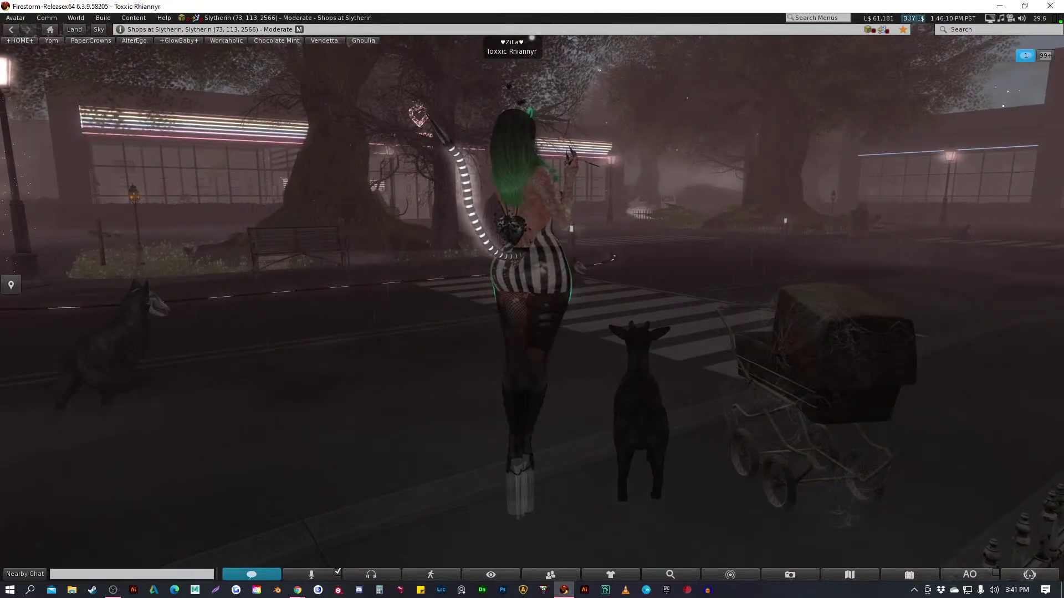
pyautogui.press('Right')
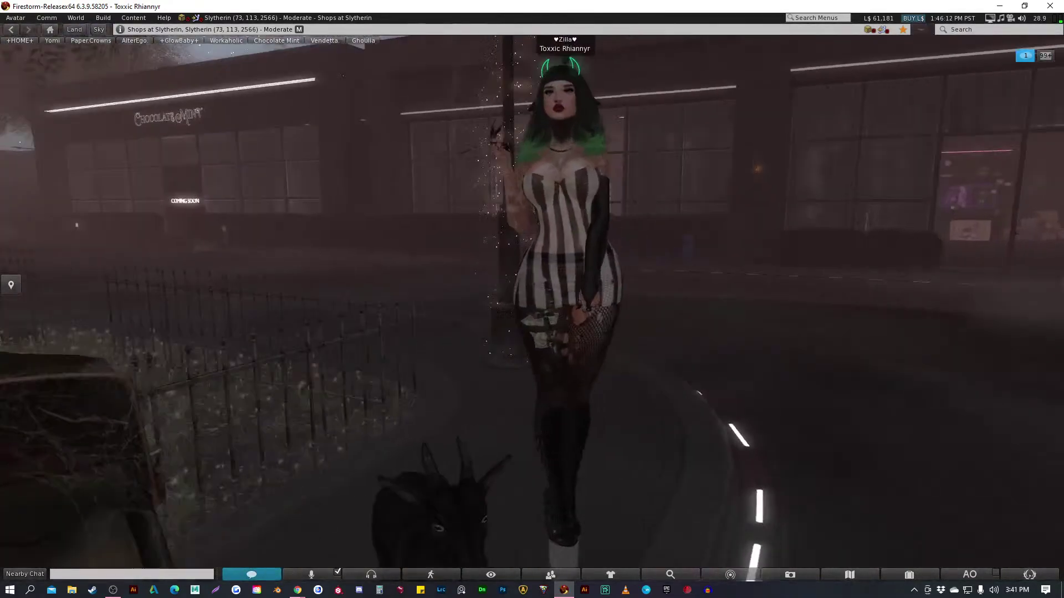
pyautogui.press('Left')
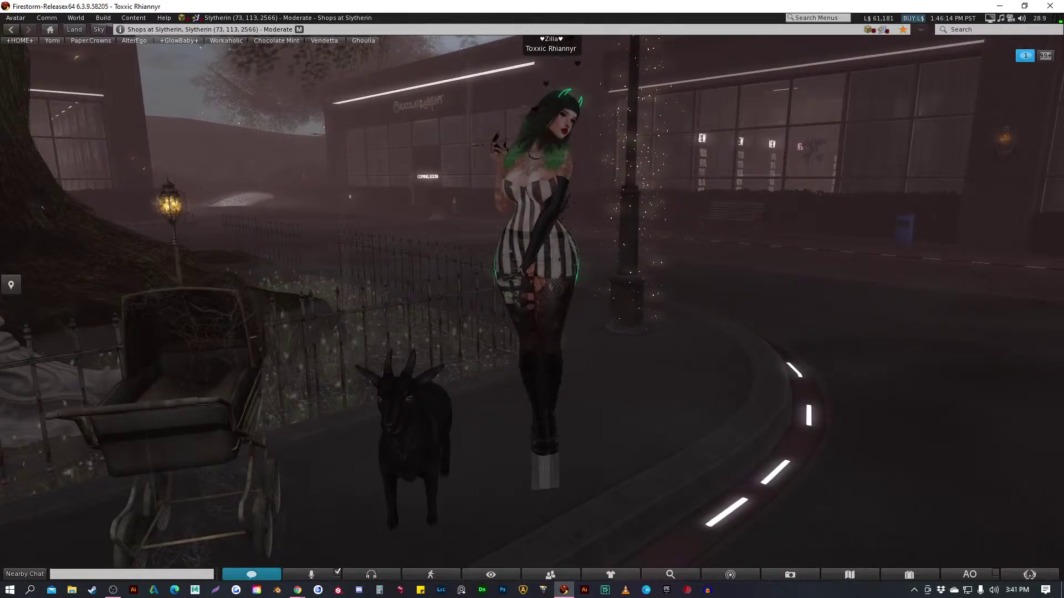
pyautogui.press('Left')
pyautogui.press('Left')
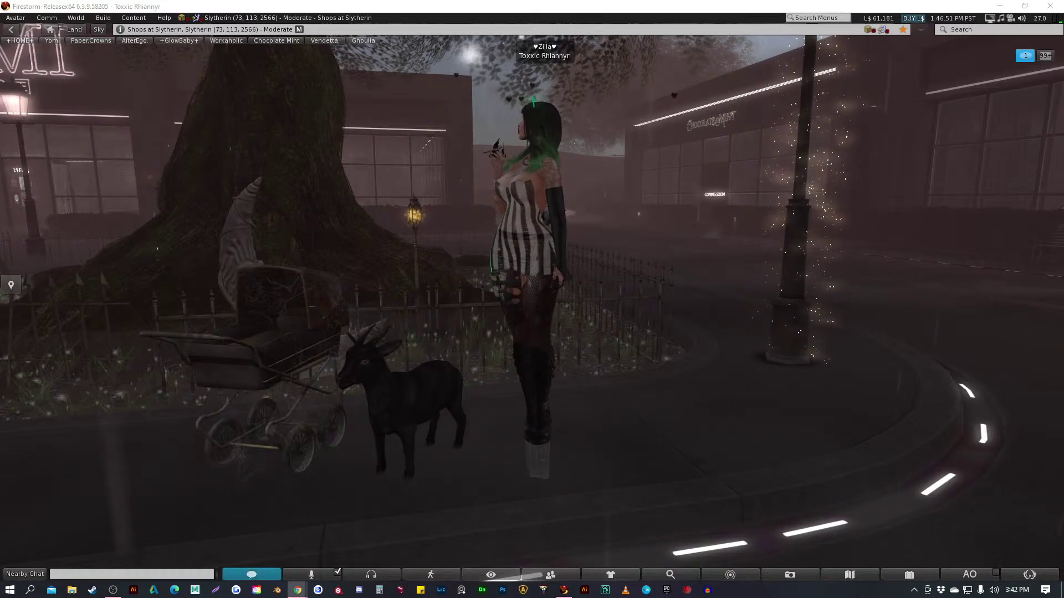
# Switch to Chrome and look over the website's home page from the Order Status post to the Dark Poison Collection post
pyautogui.hotkey('alt', 'Tab')
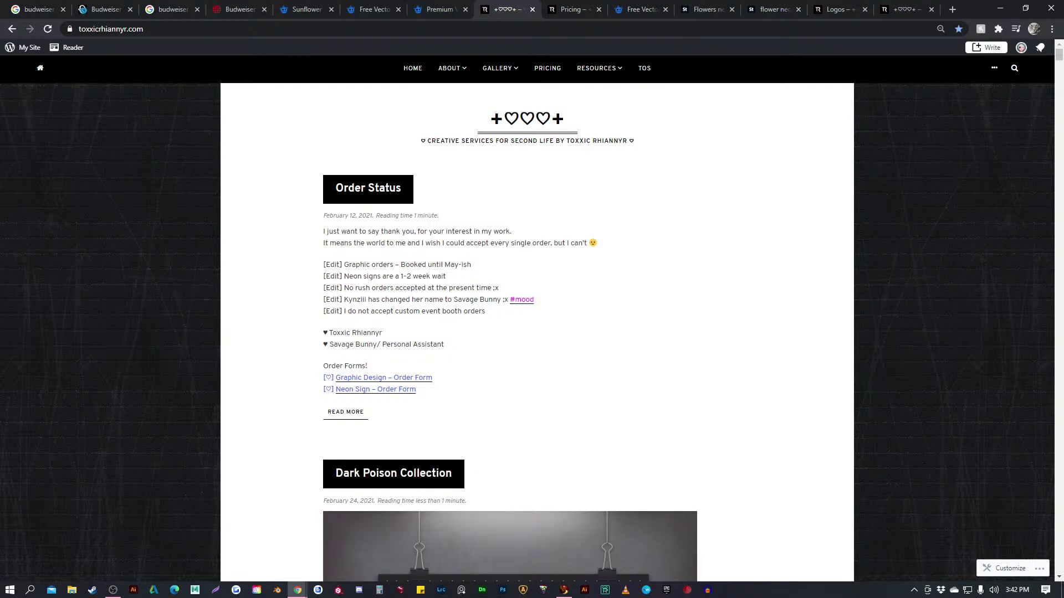
pyautogui.scroll(-7, 532, 319)
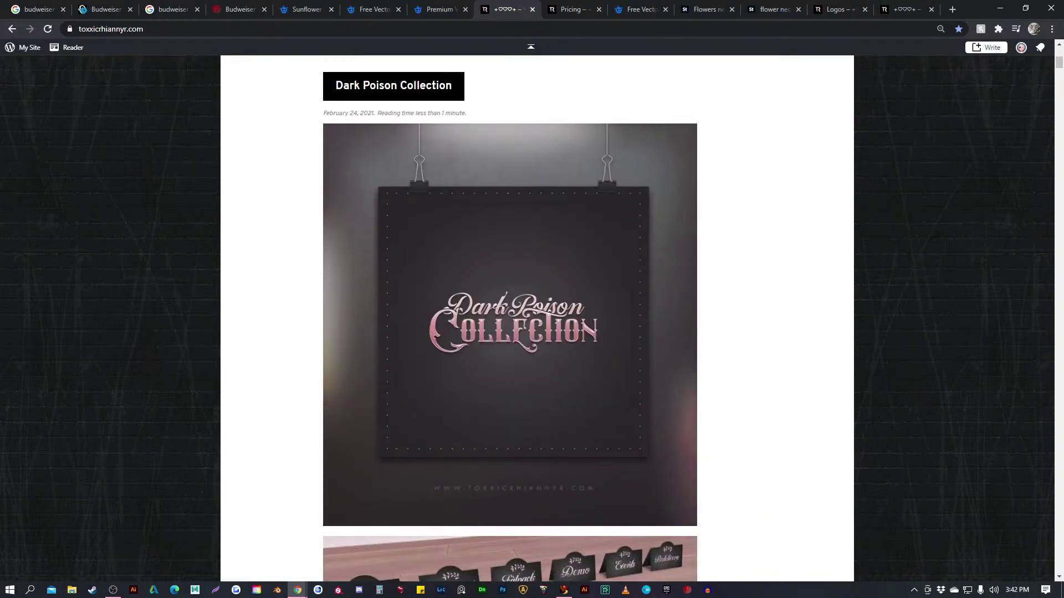
pyautogui.scroll(7, 532, 318)
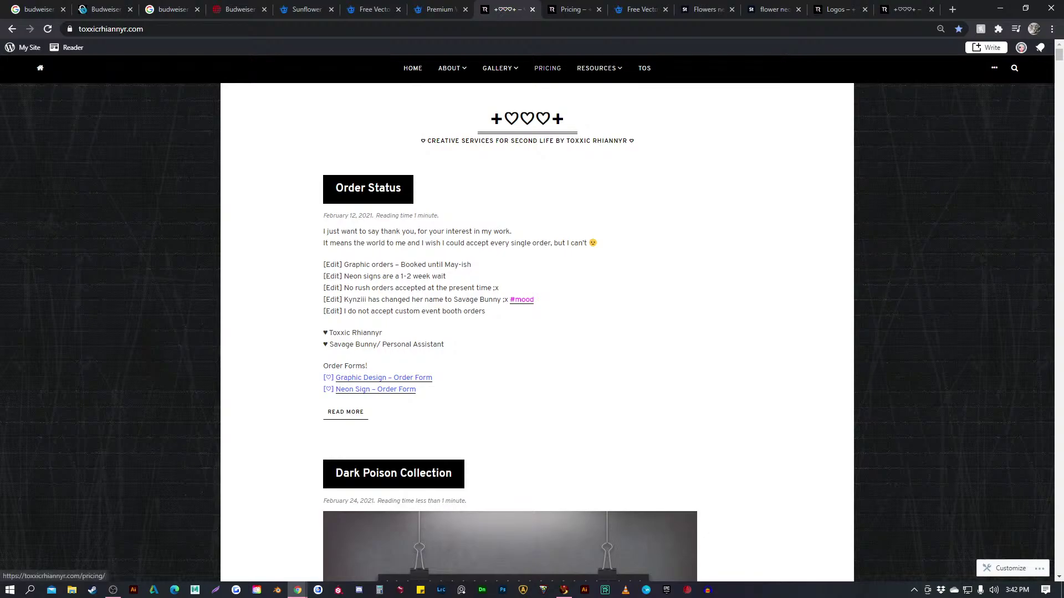
# Open the website's Pricing page and read through the general information, custom services and neon sign packages
pyautogui.click(547, 68)
pyautogui.scroll(-4, 547, 68)
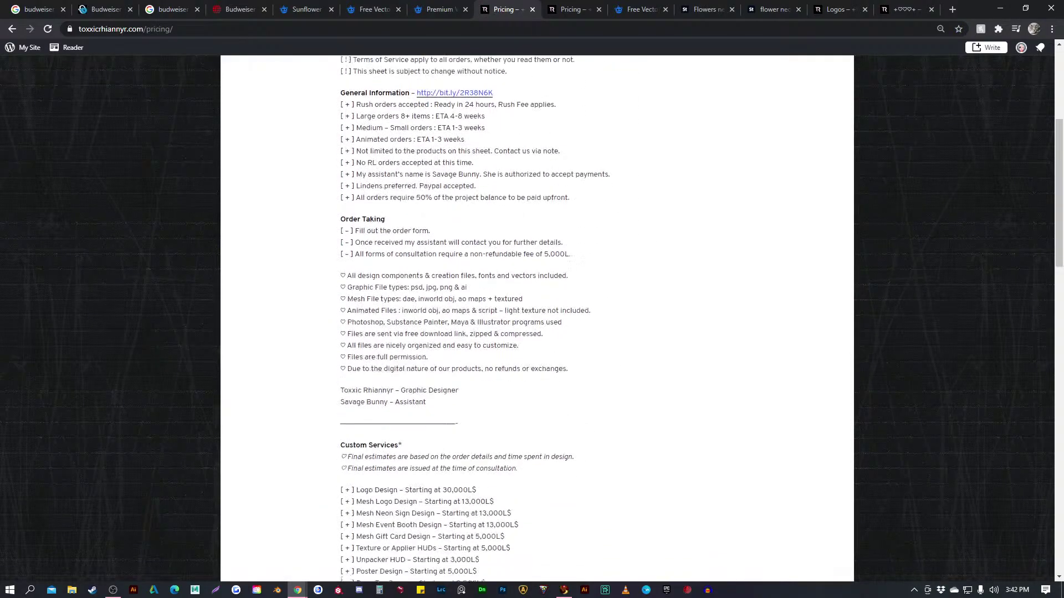
pyautogui.scroll(-3, 532, 319)
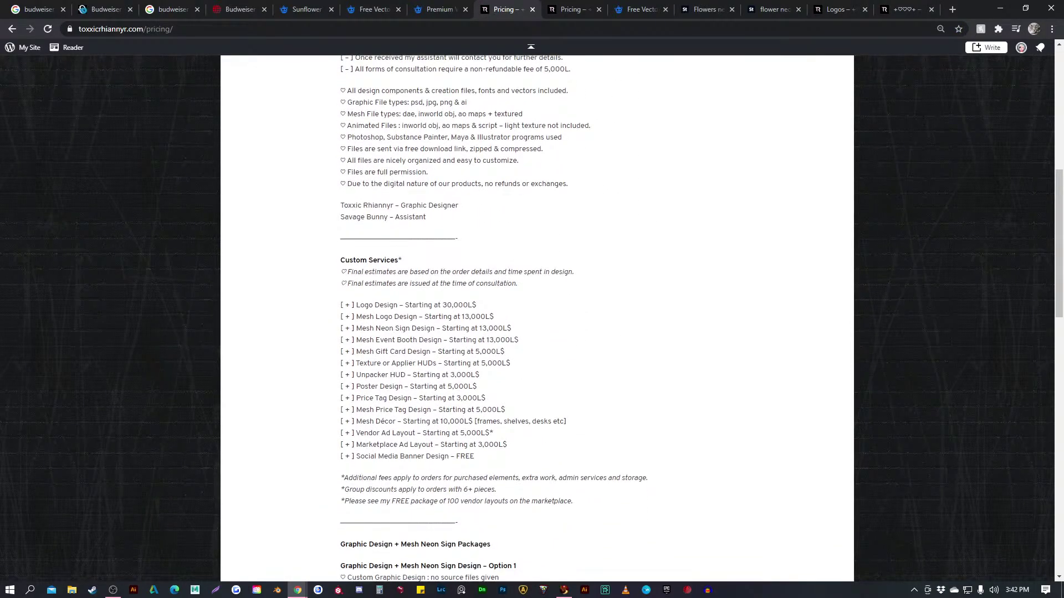
pyautogui.scroll(-7, 531, 319)
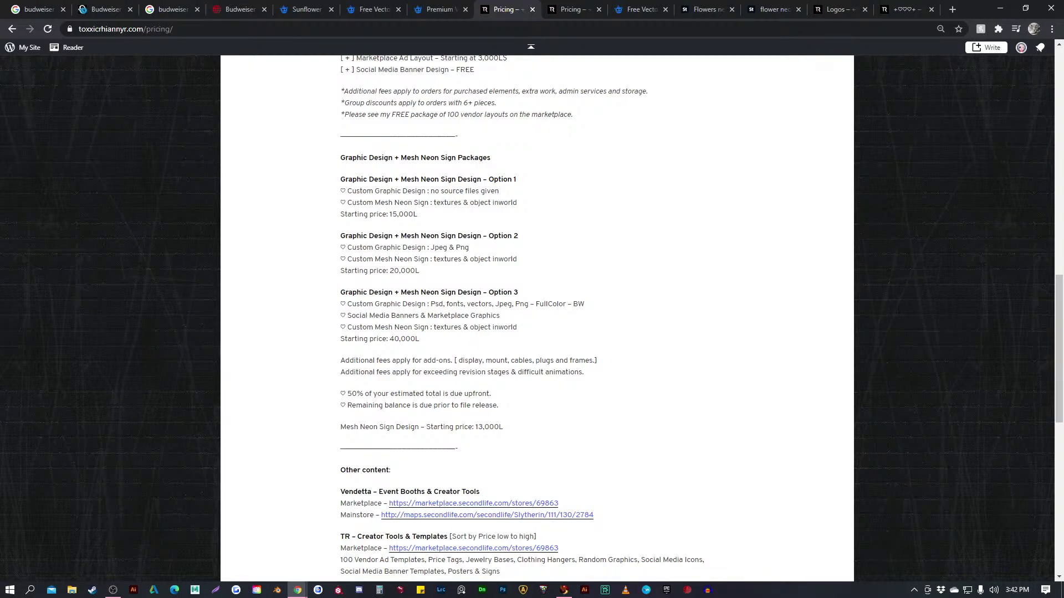
pyautogui.scroll(15, 531, 46)
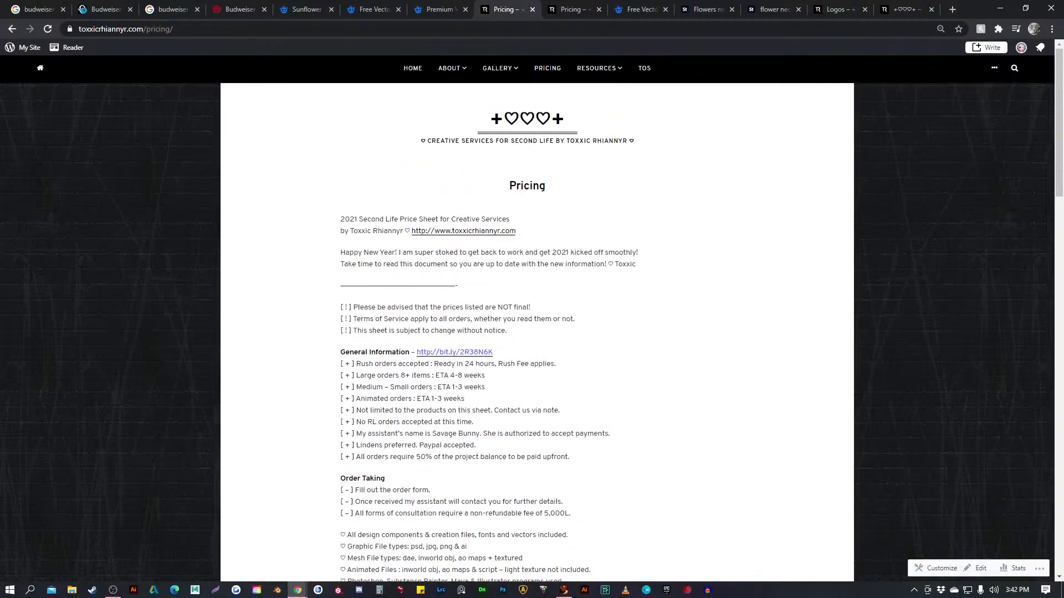
# Return to the home page, then reopen Pricing and examine the Graphic Design + Mesh Neon Sign Packages
pyautogui.click(413, 67)
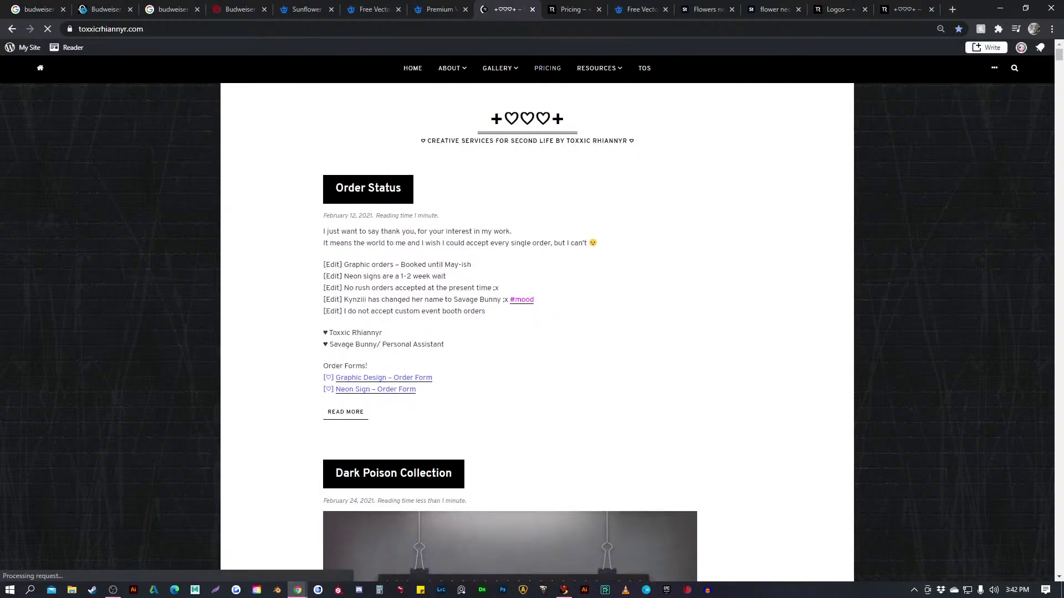
pyautogui.click(548, 67)
pyautogui.scroll(-15, 531, 46)
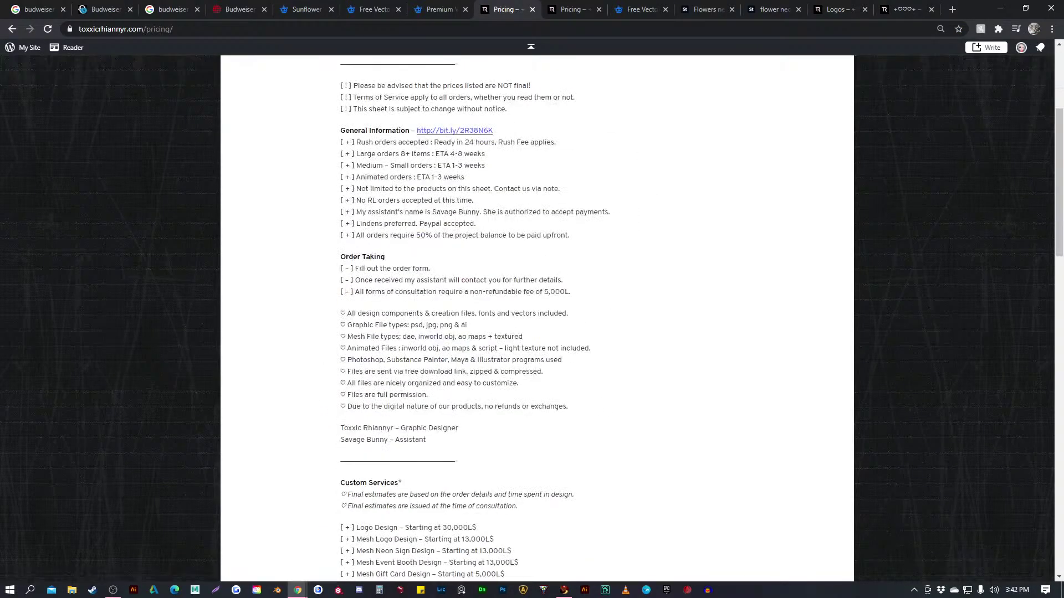
pyautogui.scroll(-4, 531, 46)
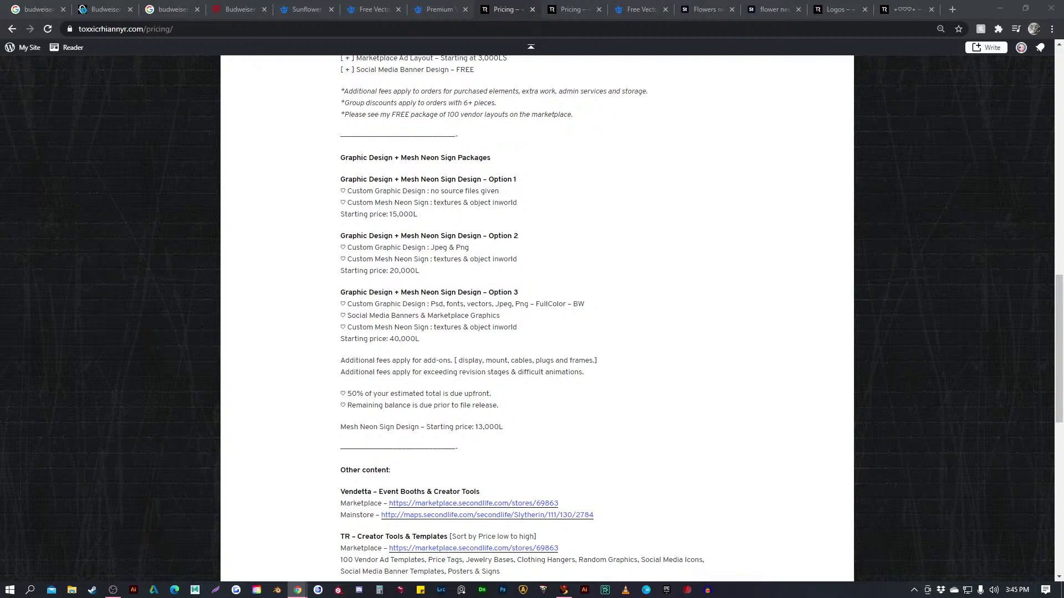
# Switch to Firestorm and look from the sidewalk past the Glowbaby building to the showroom's neon logo wall
pyautogui.click(564, 590)
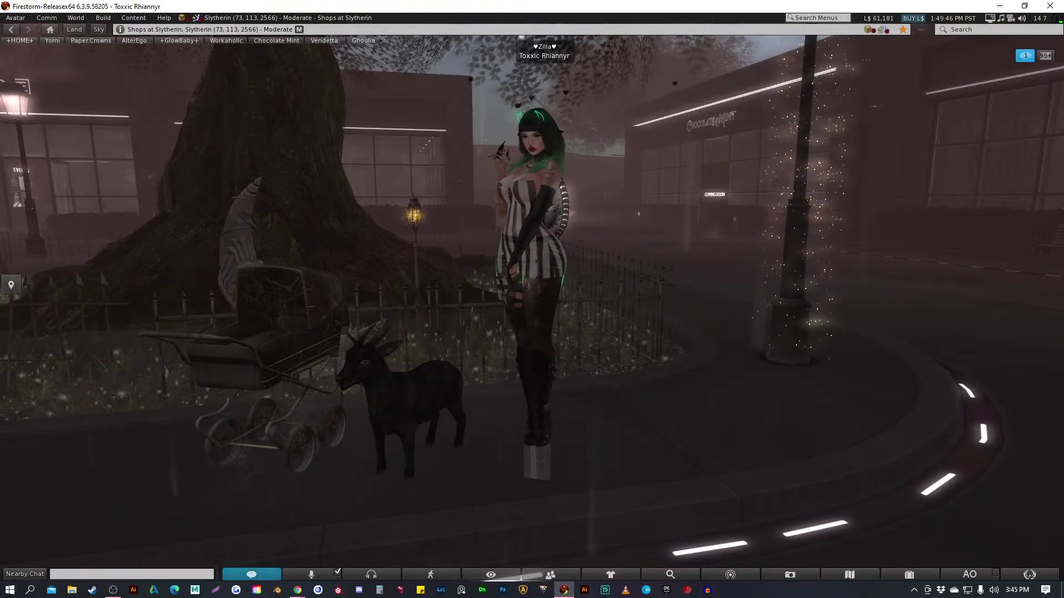
pyautogui.press('Escape')
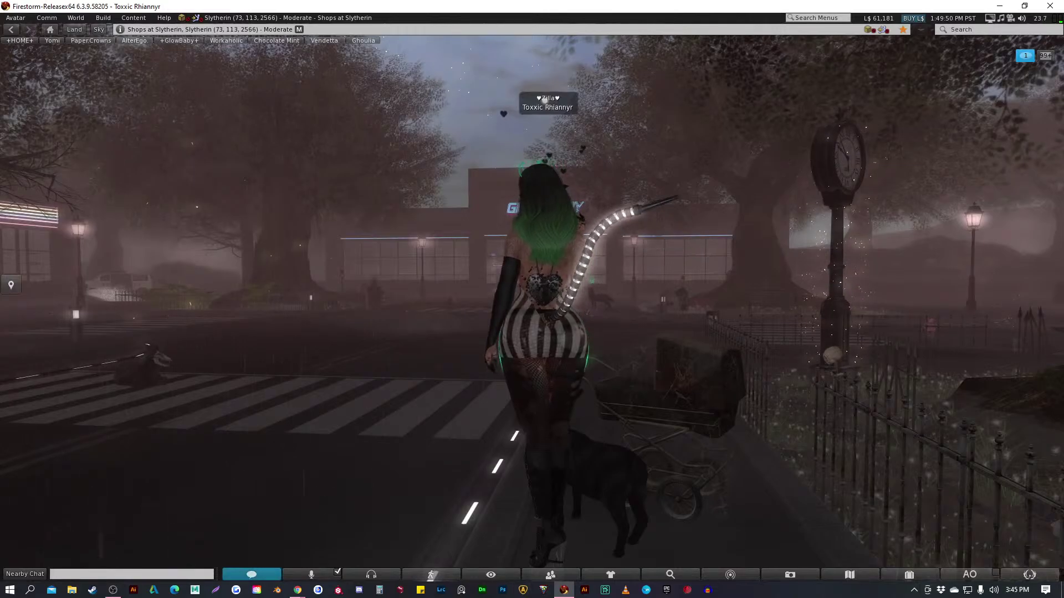
pyautogui.press('Left')
pyautogui.press('pageup')
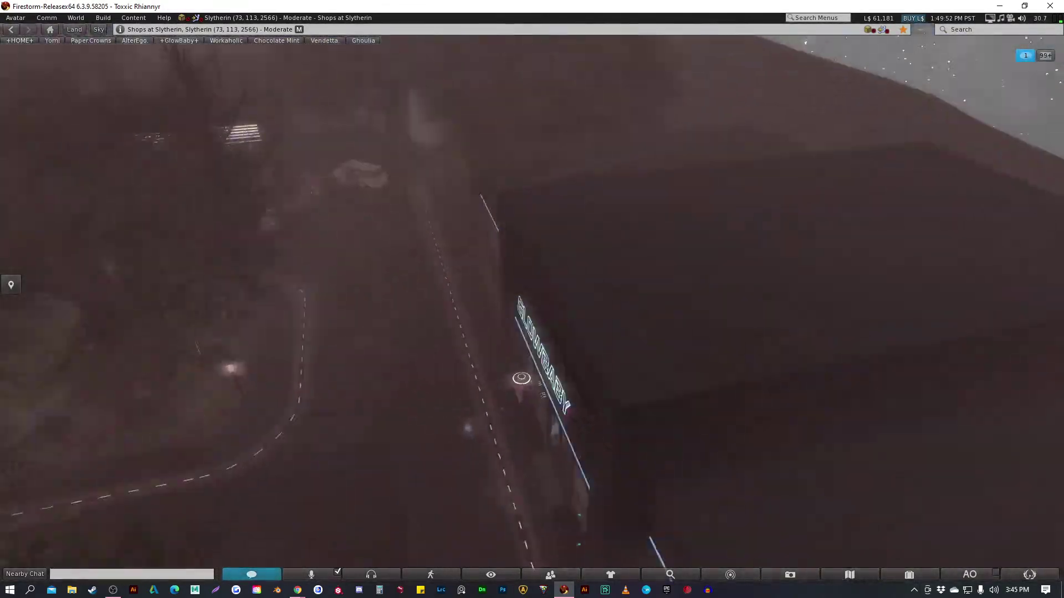
pyautogui.press('pagedown')
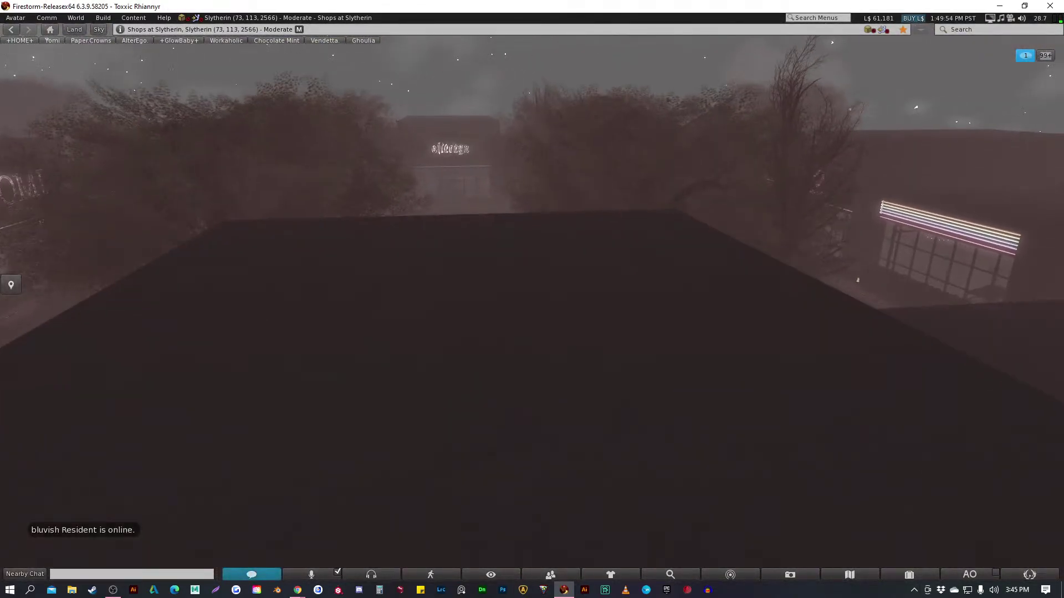
pyautogui.press('pagedown')
pyautogui.press('Up')
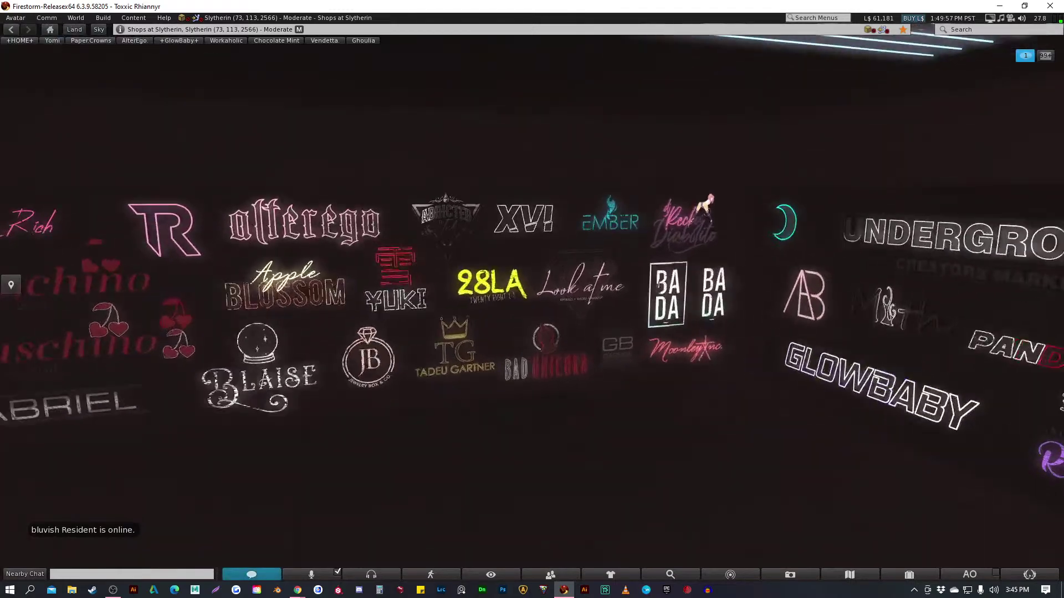
pyautogui.press('Up')
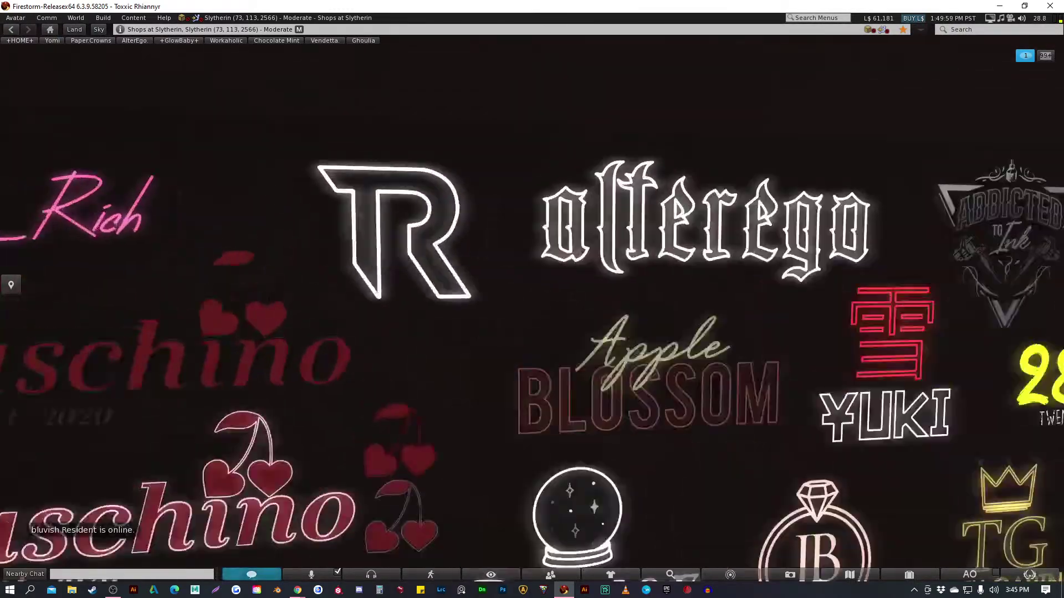
# Bring the avatar into the showroom in front of the wall with the Alterego and Apple Blossom signs
pyautogui.rightClick(682, 232)
pyautogui.click(698, 260)
pyautogui.scroll(-3, 532, 299)
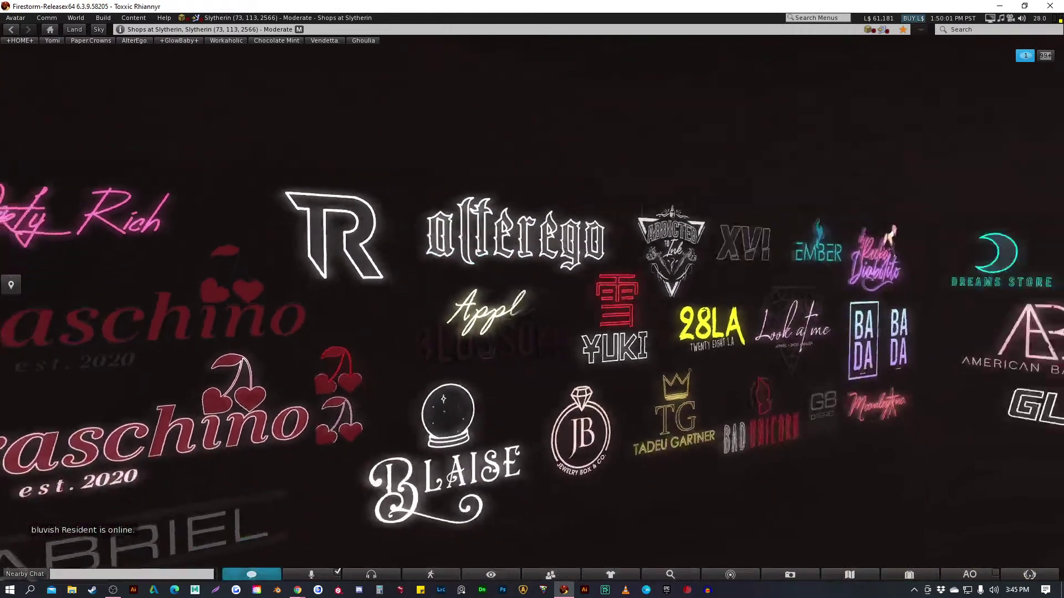
pyautogui.press('Escape')
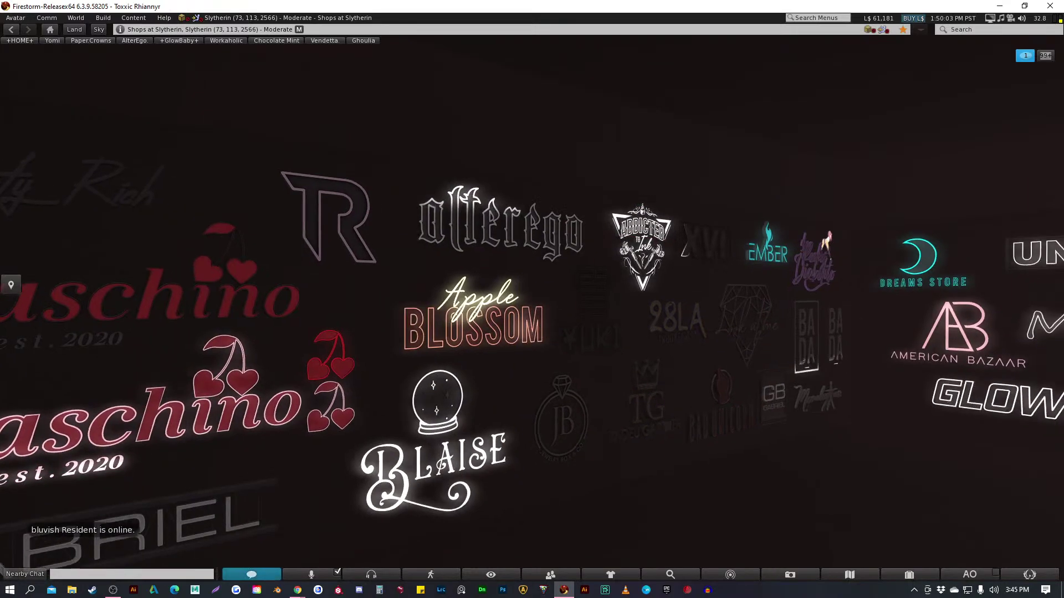
pyautogui.doubleClick(524, 223)
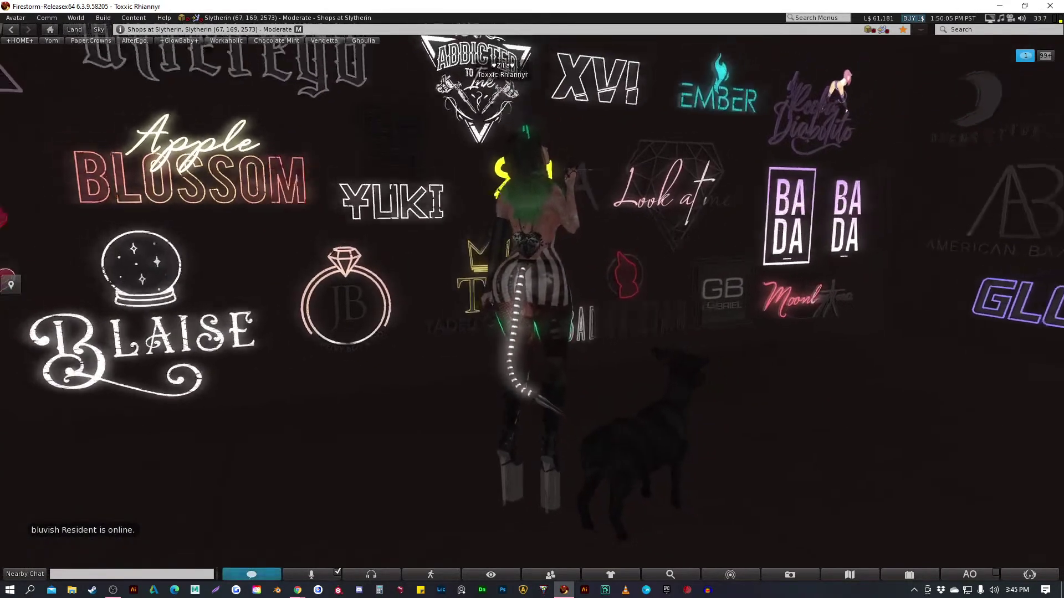
# Change the WL Sky preset in Quick Preferences to Naminaeko Windlight and close the preferences window
pyautogui.click(1030, 575)
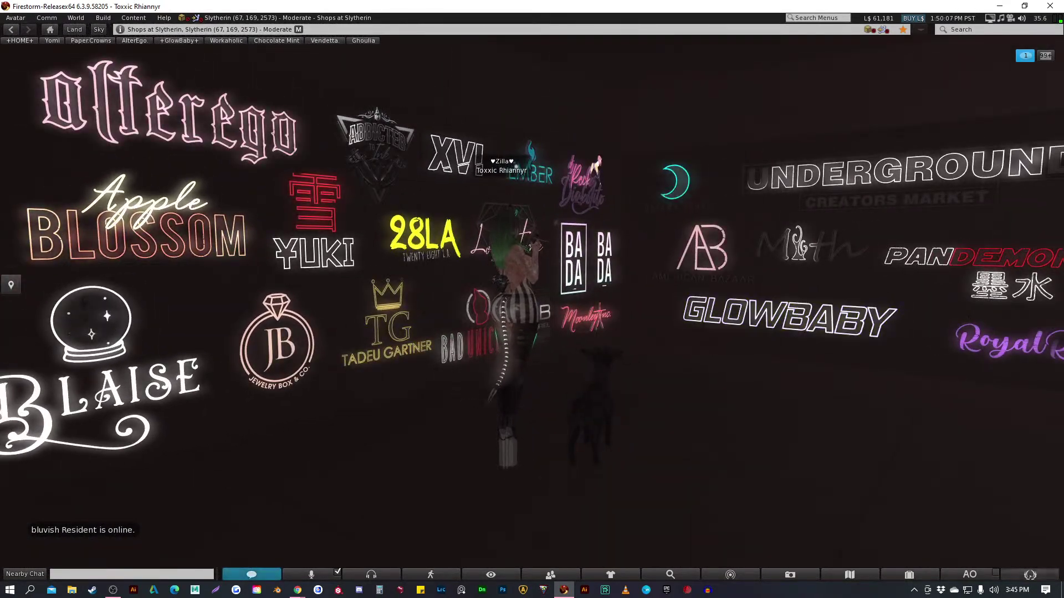
pyautogui.click(996, 370)
pyautogui.click(996, 370)
pyautogui.click(995, 370)
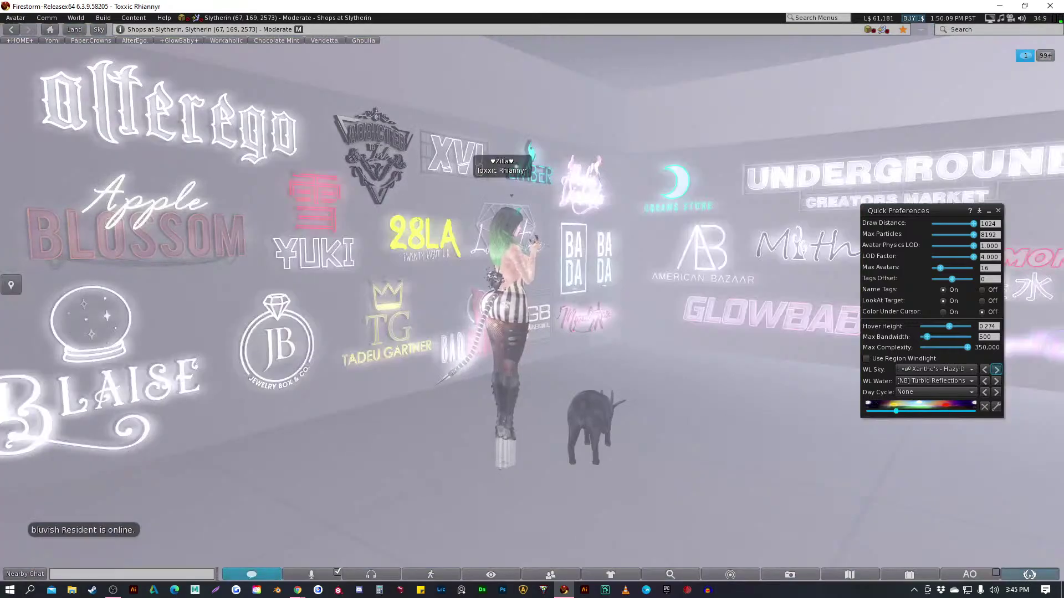
pyautogui.click(996, 370)
pyautogui.click(995, 369)
pyautogui.click(995, 370)
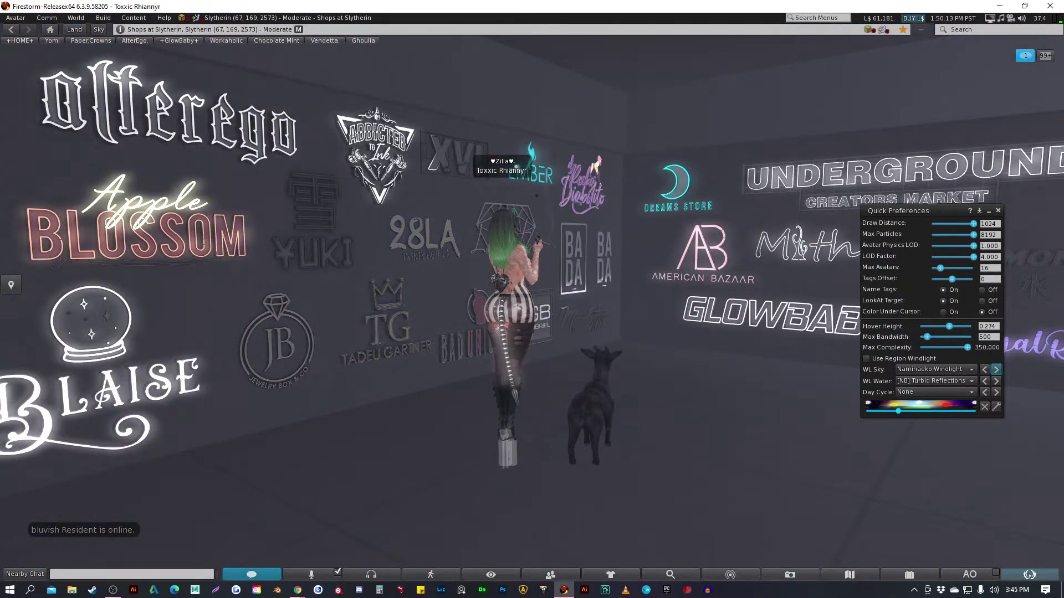
pyautogui.click(998, 210)
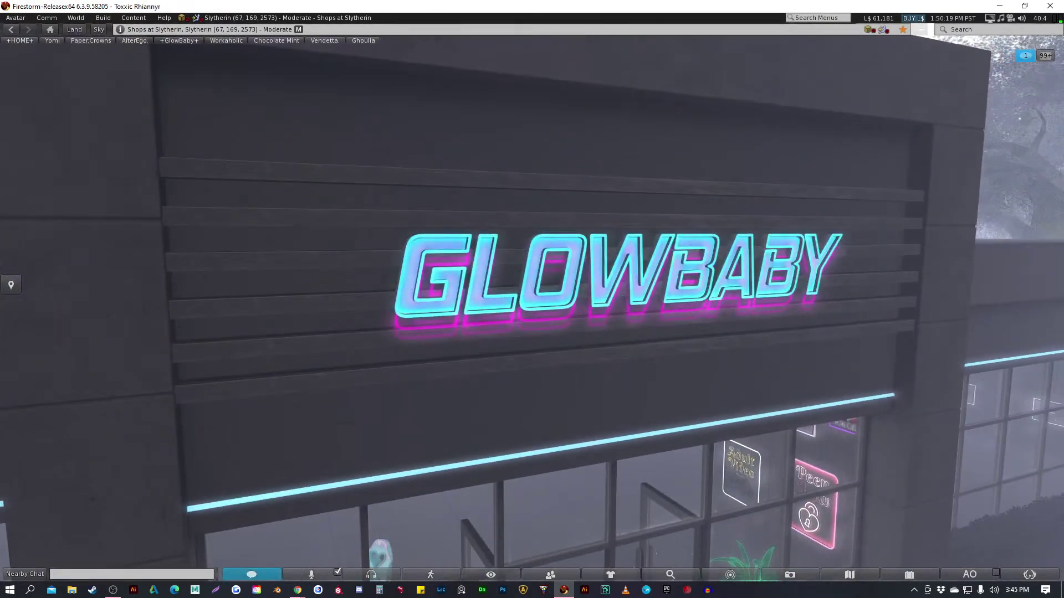
# View the Glowbaby storefront sign, then inspect the lower Maraschino sign's object properties and land impact in edit mode
pyautogui.click(621, 277)
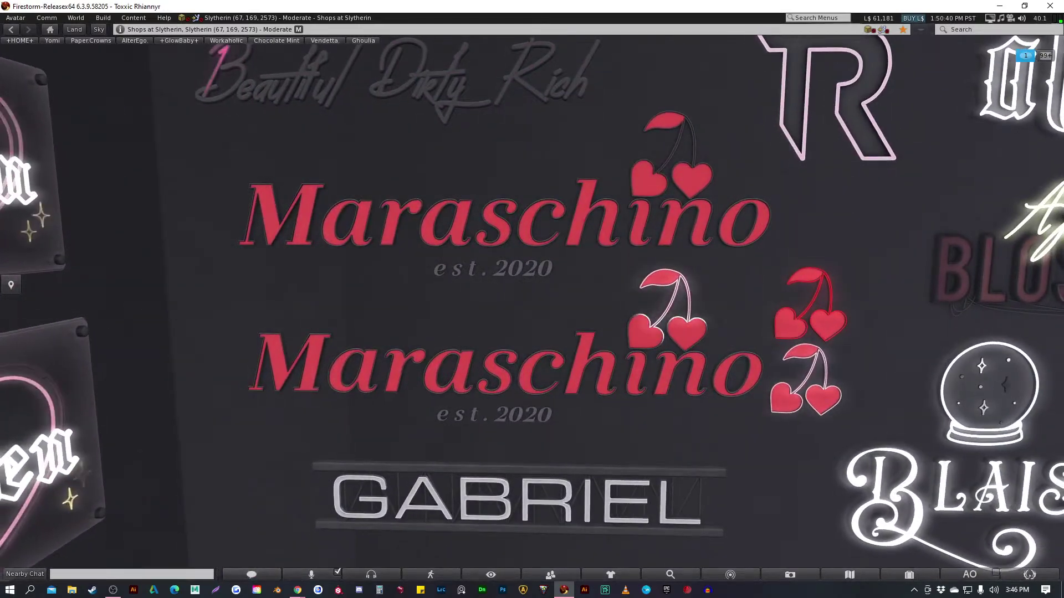
pyautogui.rightClick(498, 338)
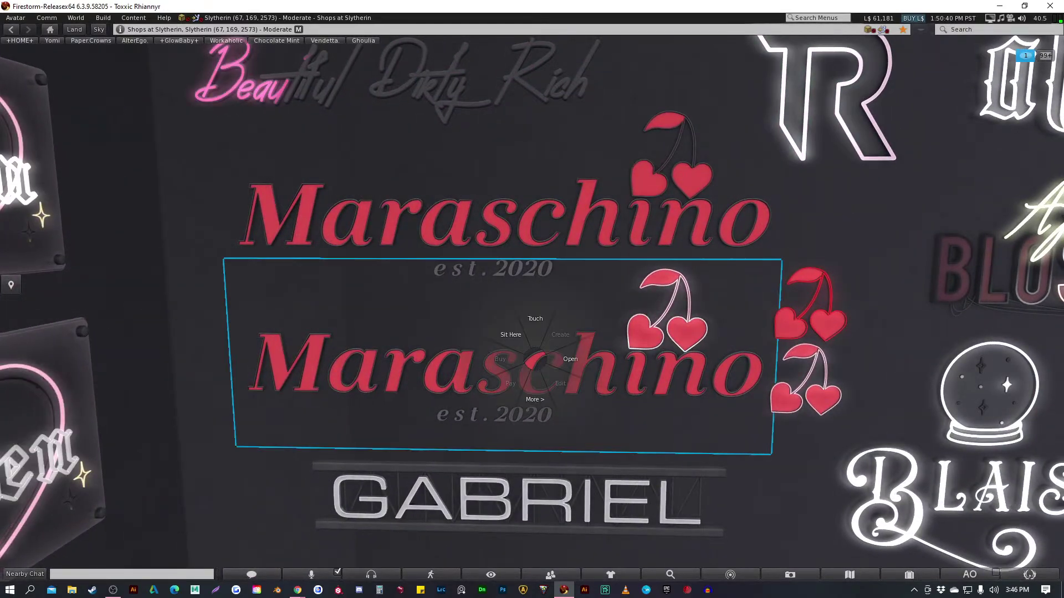
pyautogui.click(507, 349)
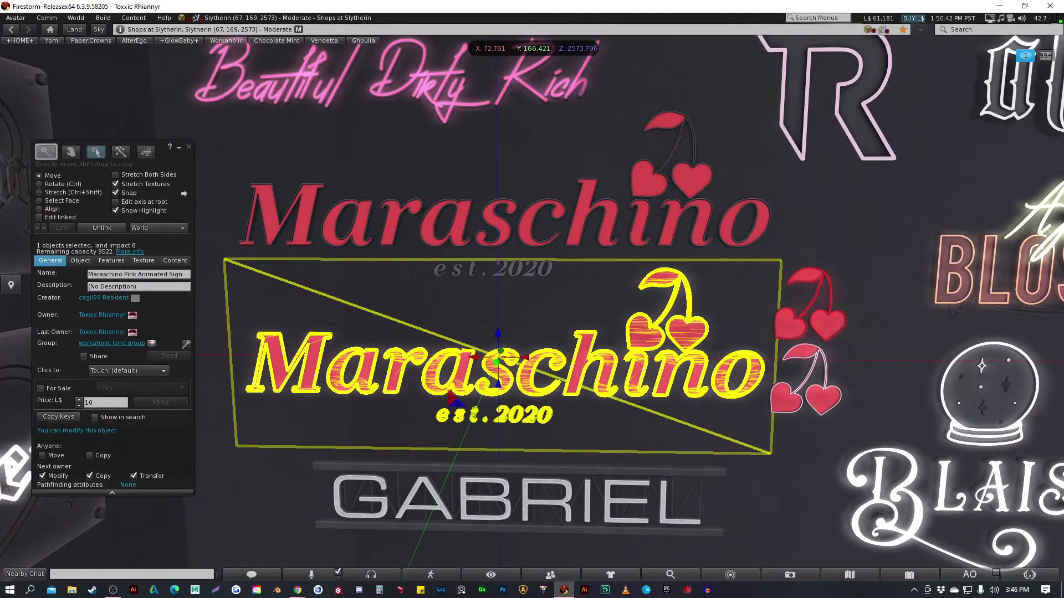
pyautogui.press('Escape')
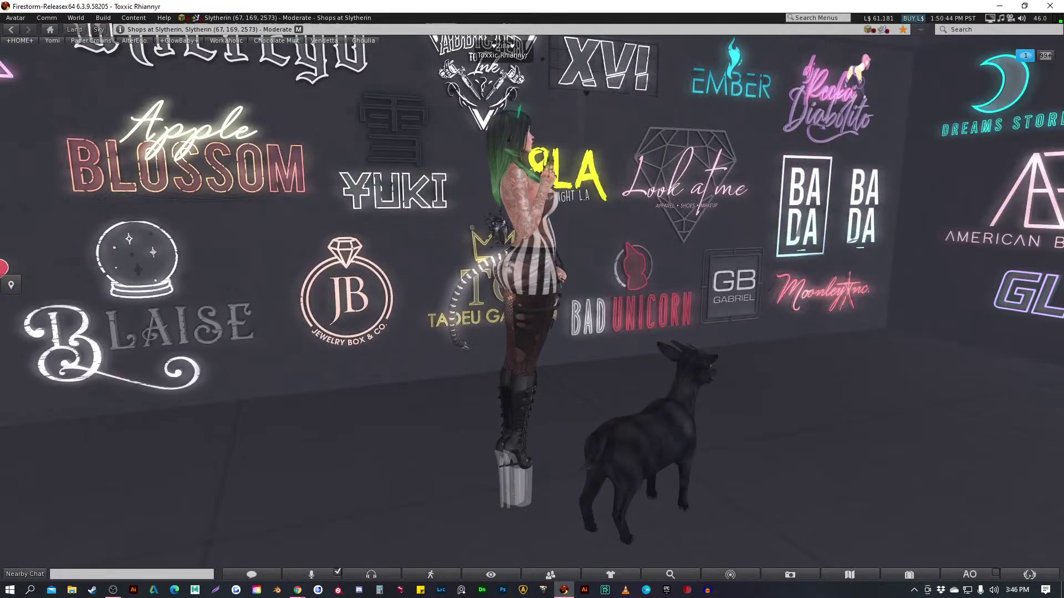
# Look along the adjoining wall and inspect the Pandemonium sign's object properties and land impact in edit mode
pyautogui.press('Right')
pyautogui.press('Right')
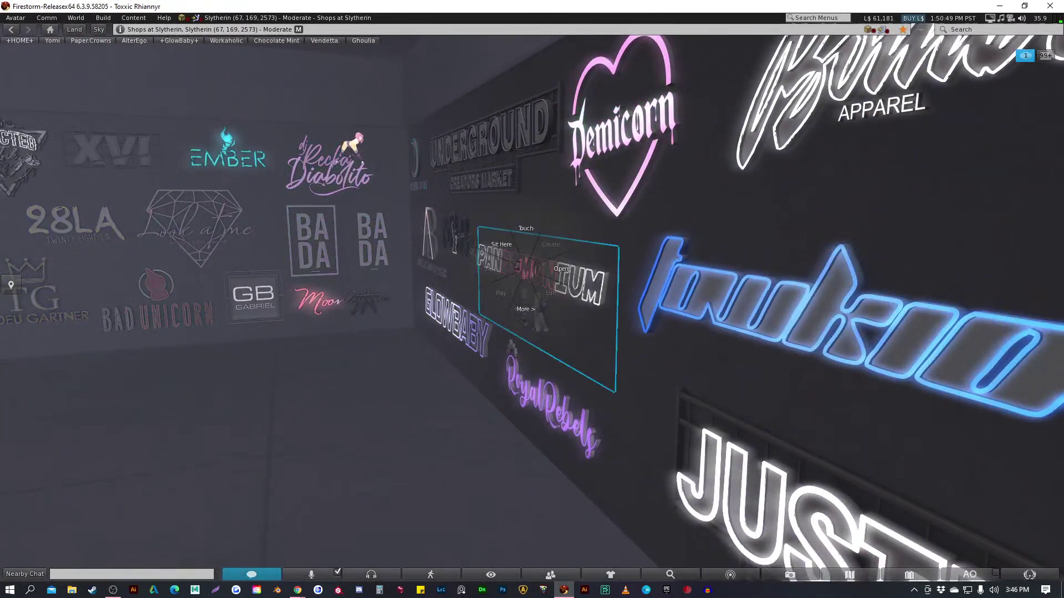
pyautogui.click(554, 294)
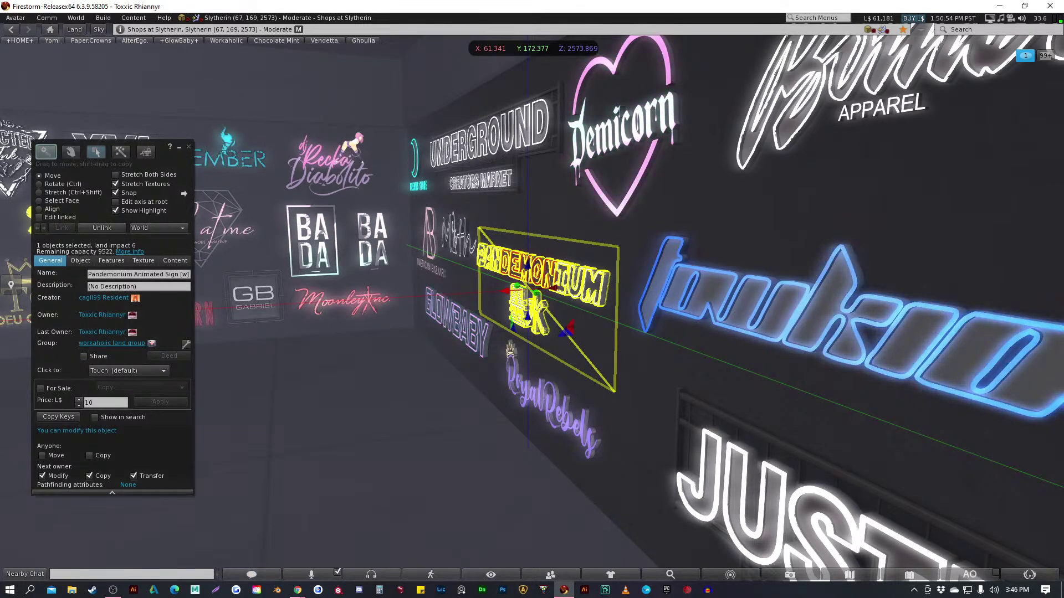
pyautogui.press('Escape')
# Inspect the Underground Creators Market sign in edit mode, examining its land impact, frame and cables up close
pyautogui.rightClick(517, 147)
pyautogui.click(544, 179)
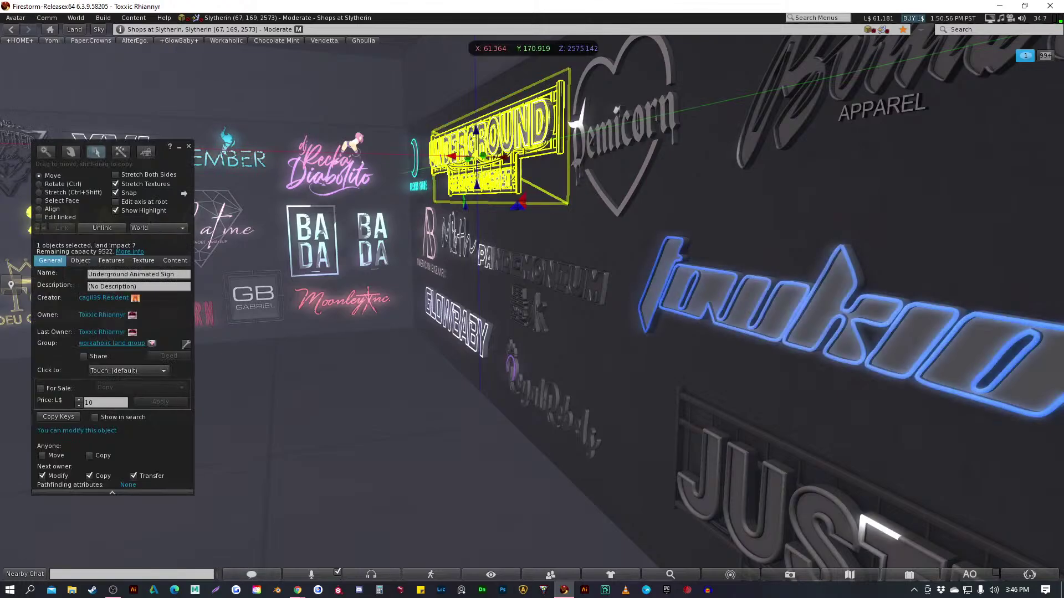
pyautogui.keyDown('alt'); pyautogui.click(498, 147); pyautogui.keyUp('alt')
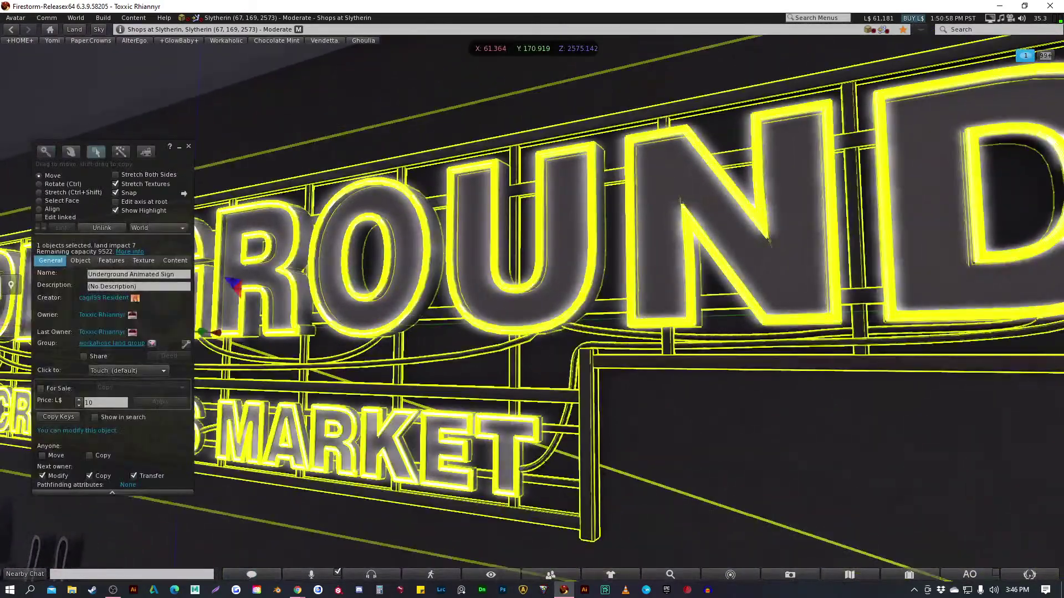
pyautogui.moveTo(498, 277); pyautogui.dragTo(183, 532)
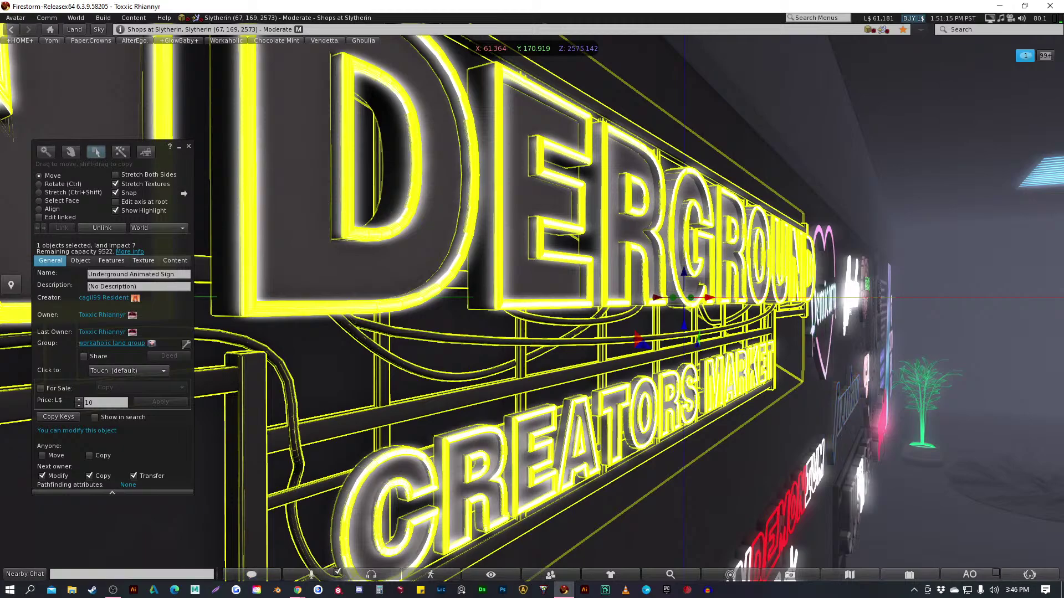
pyautogui.press('Escape')
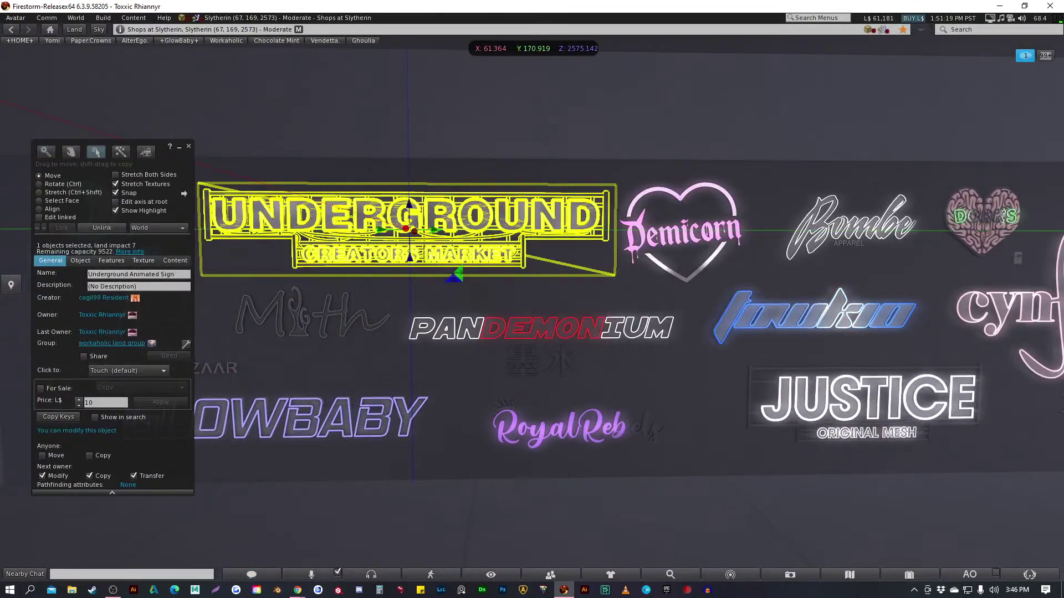
pyautogui.press('Escape')
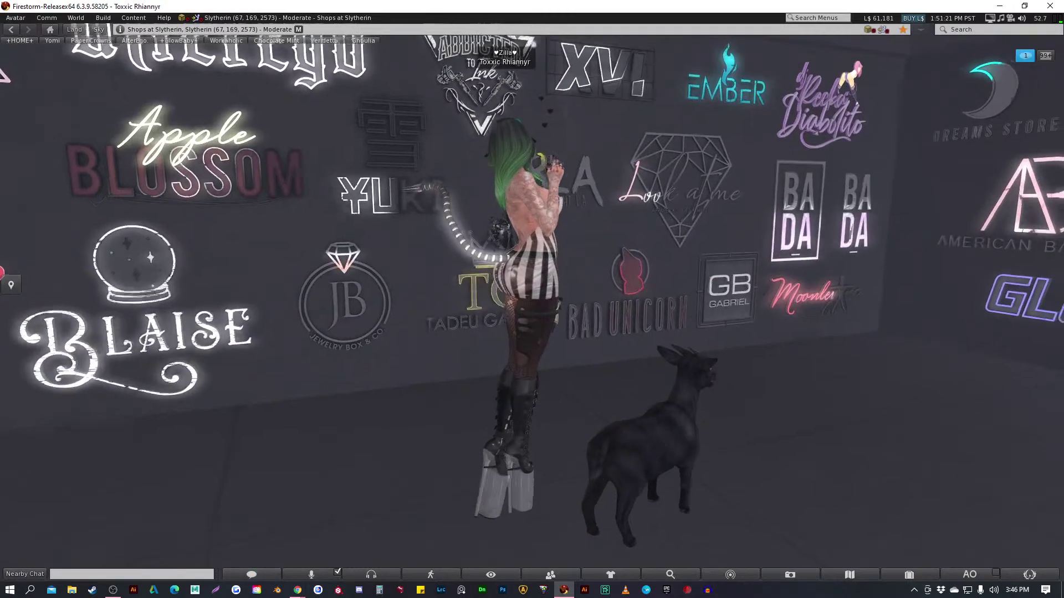
# Look across to the Spookzilla sign and inspect its object properties and land impact in edit mode
pyautogui.press('Right')
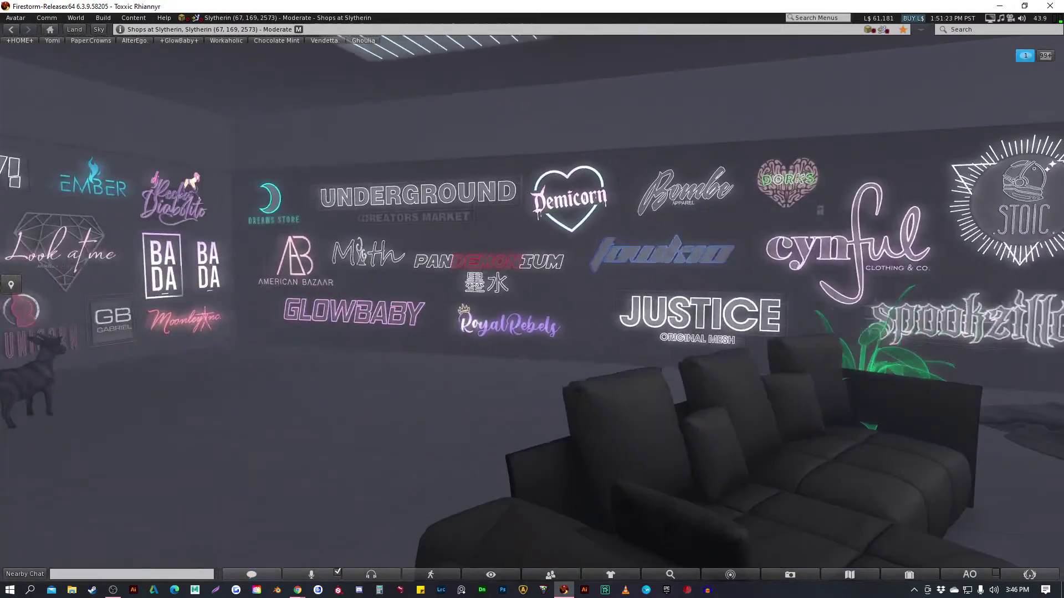
pyautogui.press('Right')
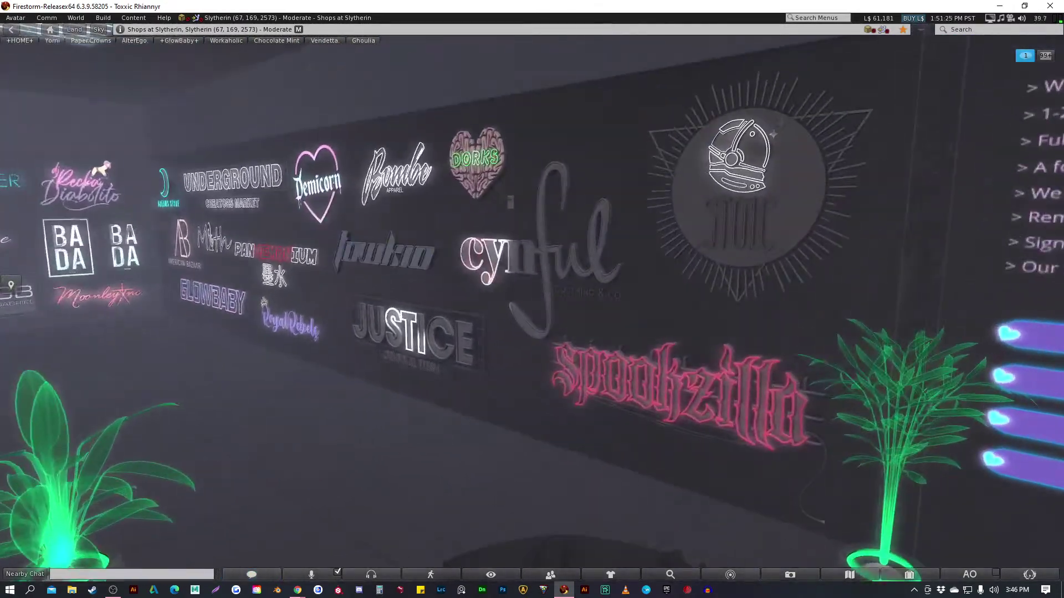
pyautogui.click(616, 371)
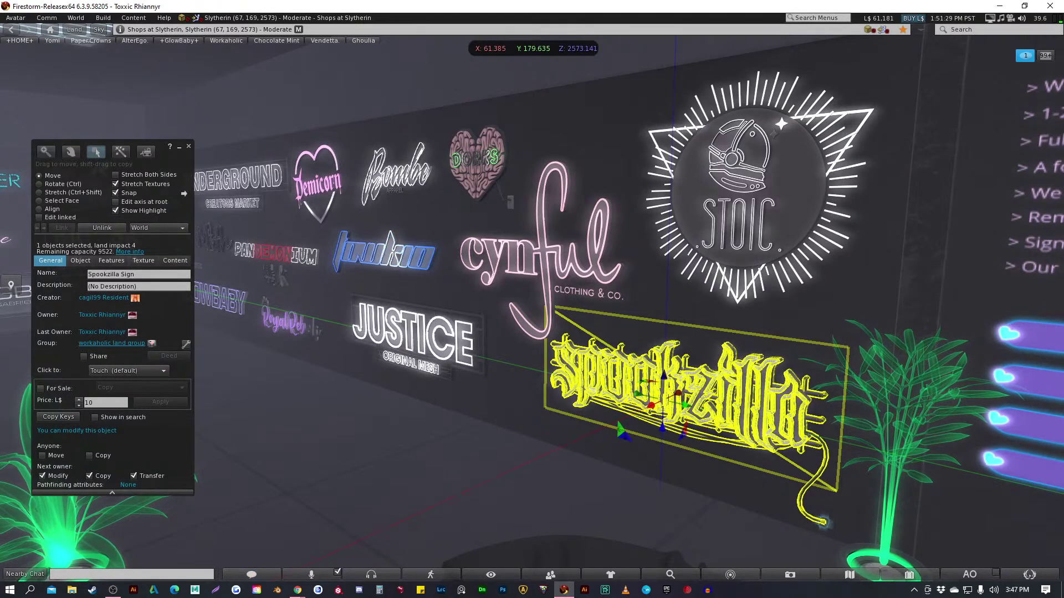
pyautogui.press('Escape')
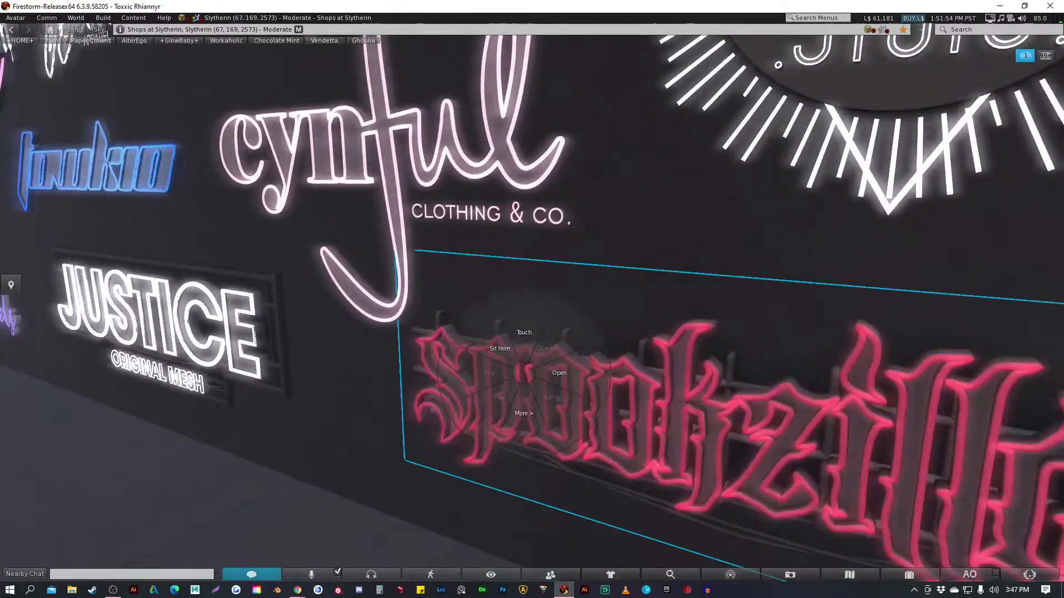
# Examine the Spookzilla sign's letters and mounting frame from the side in edit mode
pyautogui.click(548, 397)
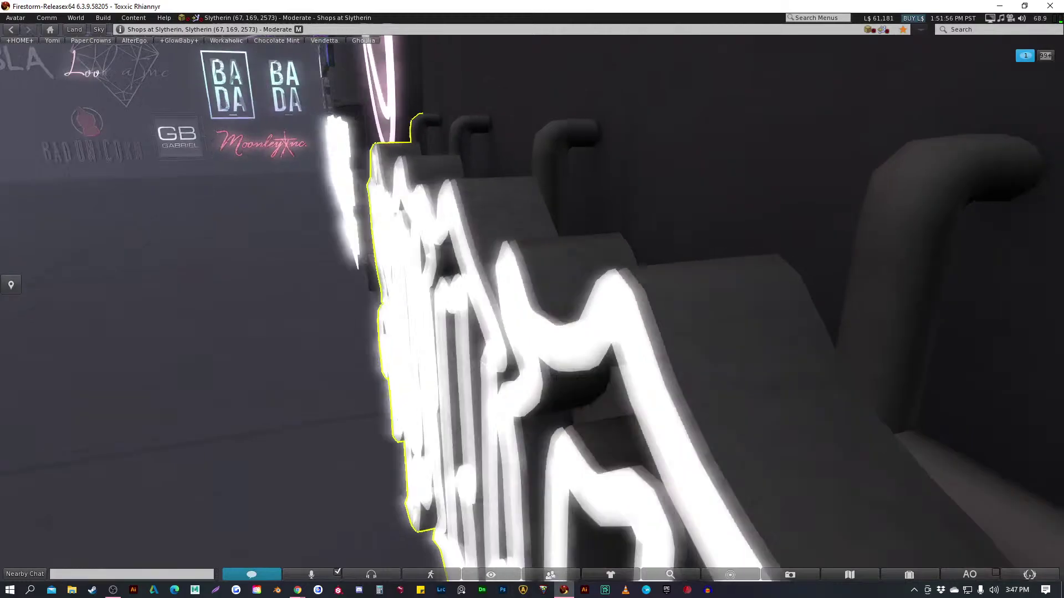
pyautogui.press('Escape')
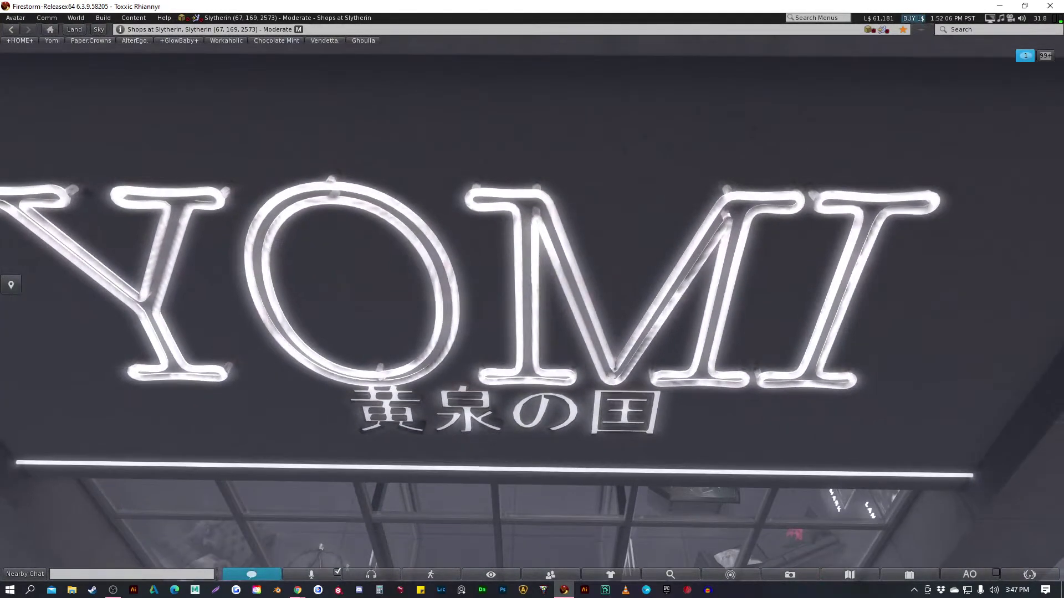
# Inspect the Yomi storefront neon sign in edit mode, examining its land impact, tubing and Japanese characters up close
pyautogui.click(561, 219)
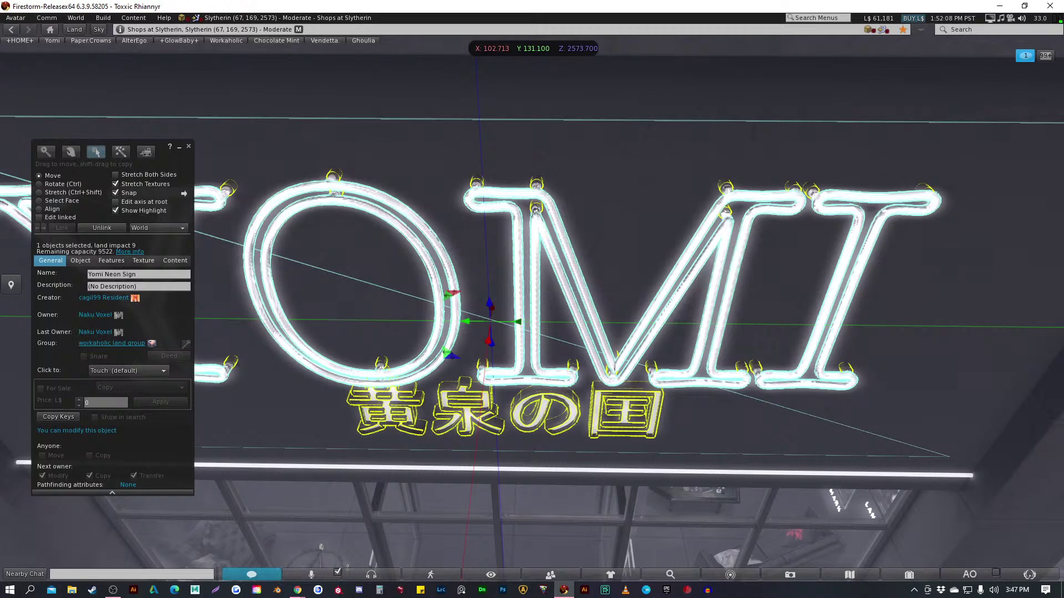
pyautogui.press('Escape')
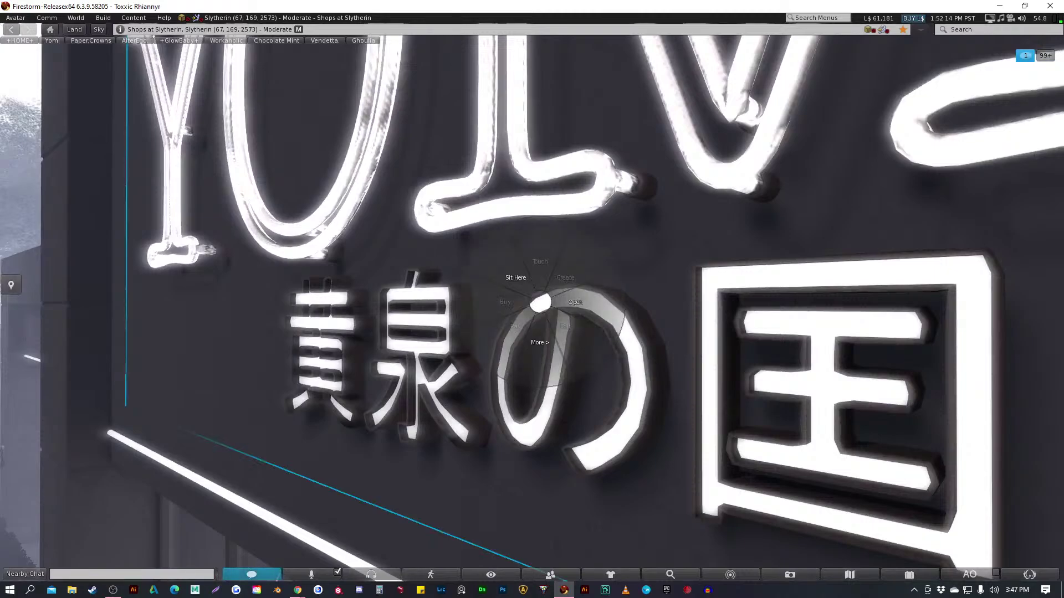
pyautogui.click(565, 325)
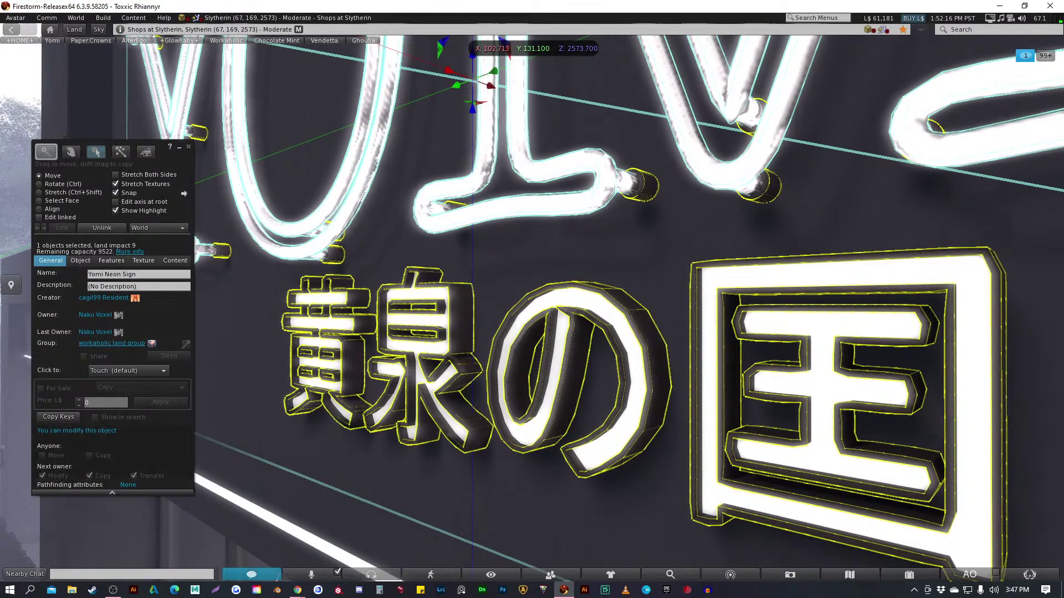
pyautogui.press('Escape')
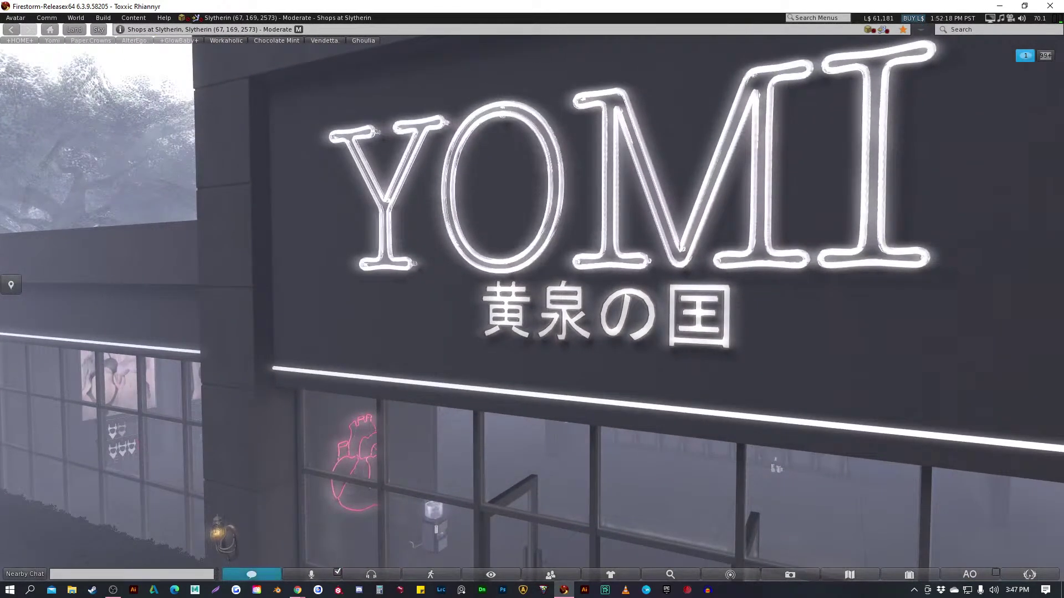
pyautogui.click(627, 288)
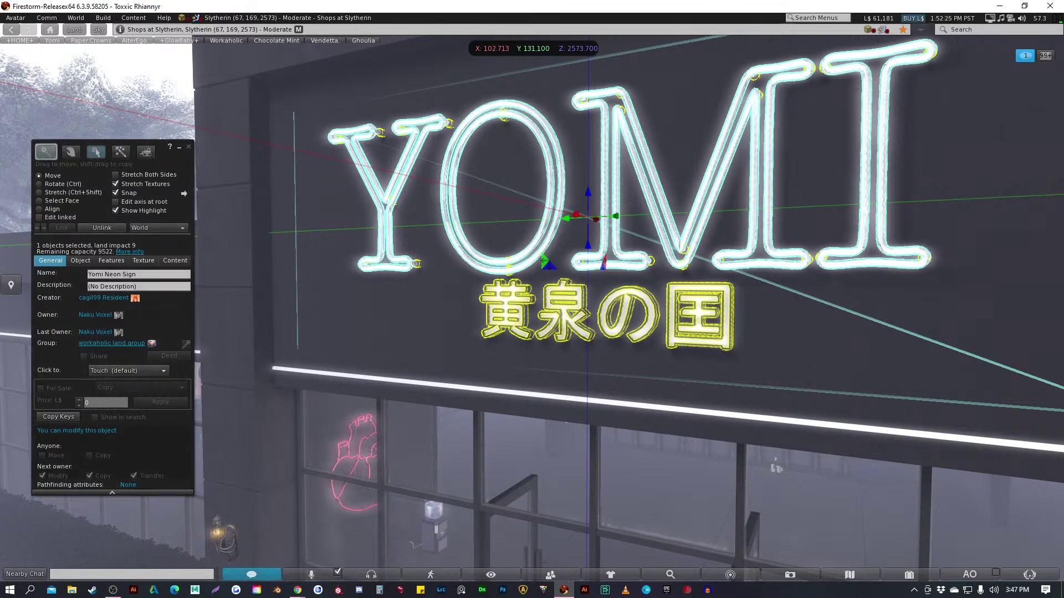
pyautogui.press('Escape')
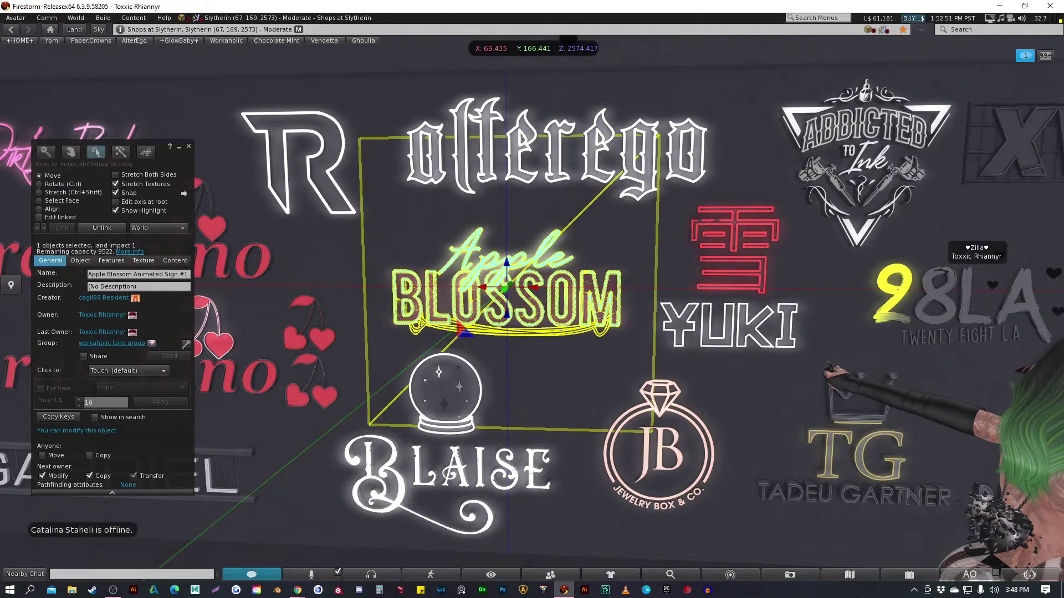
# Inspect the Apple Blossom sign's mesh and land impact in edit mode, and compare them with the Glowbaby storefront sign
pyautogui.hotkey('ctrl', '3')
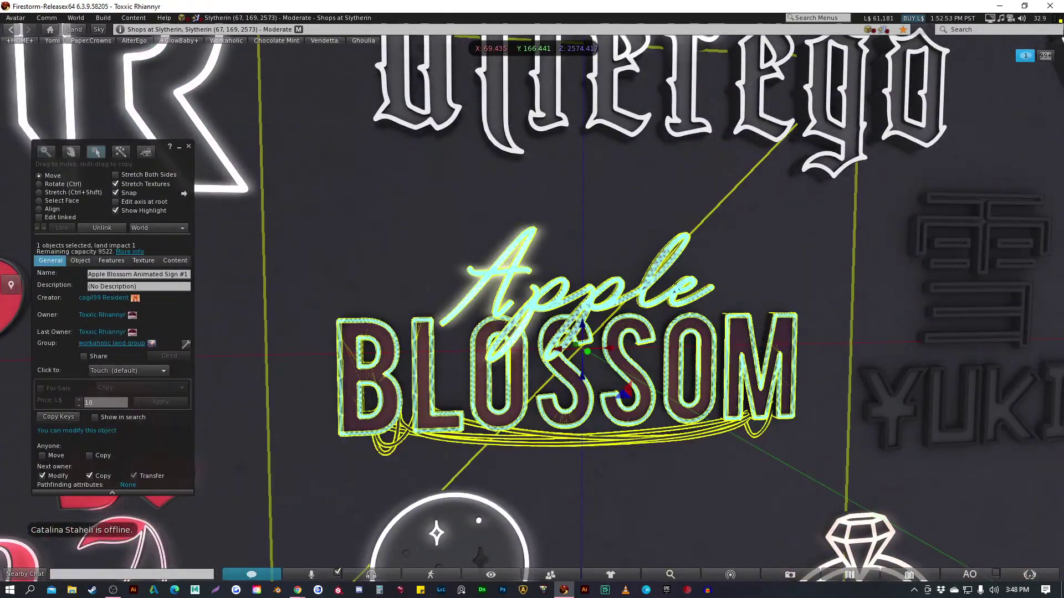
pyautogui.press('Escape')
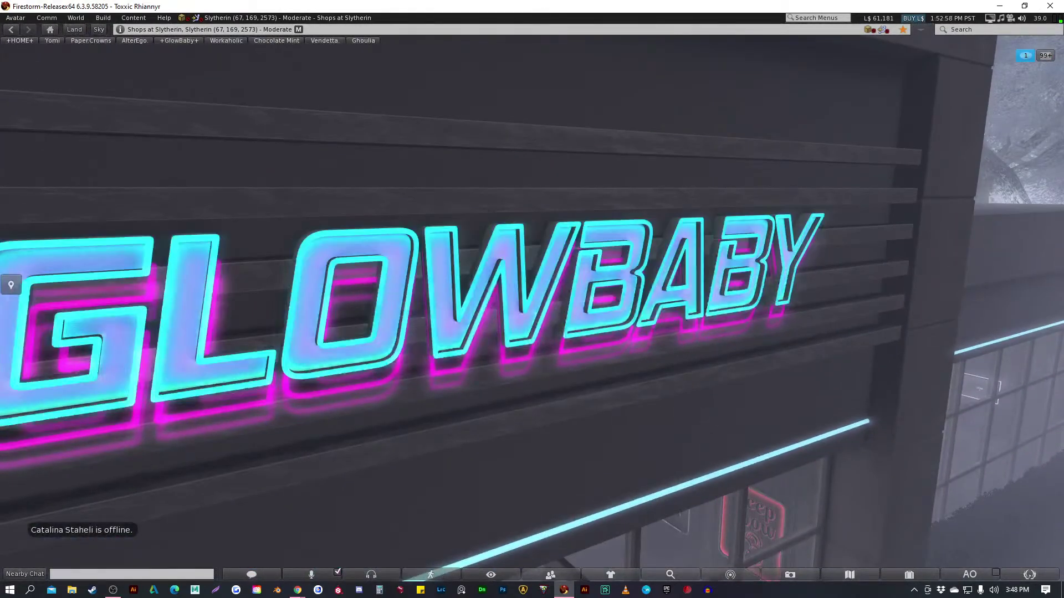
pyautogui.hotkey('ctrl', '3')
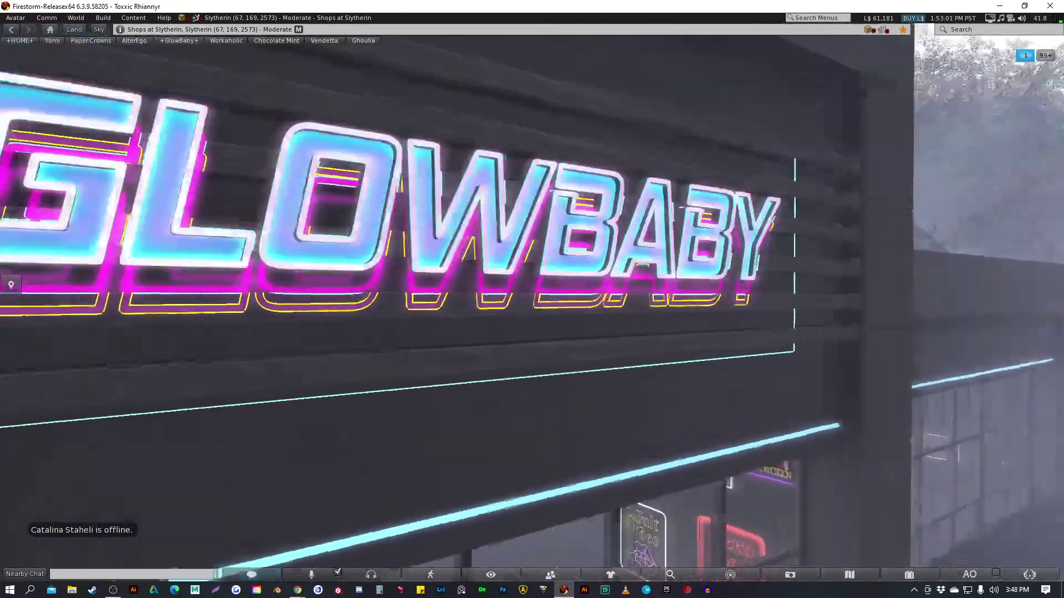
pyautogui.hotkey('ctrl', '3')
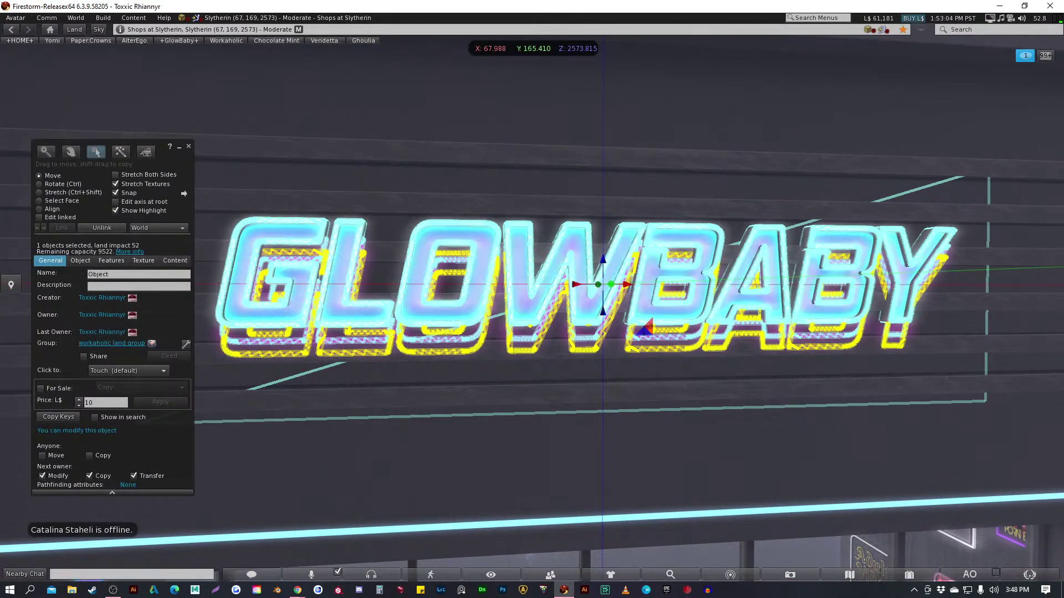
pyautogui.press('Escape')
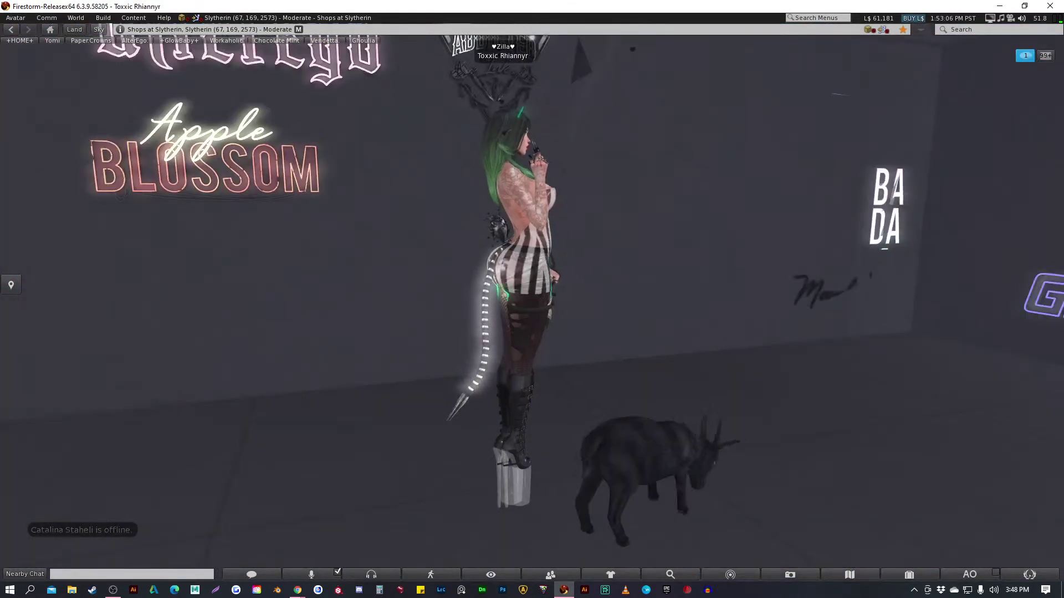
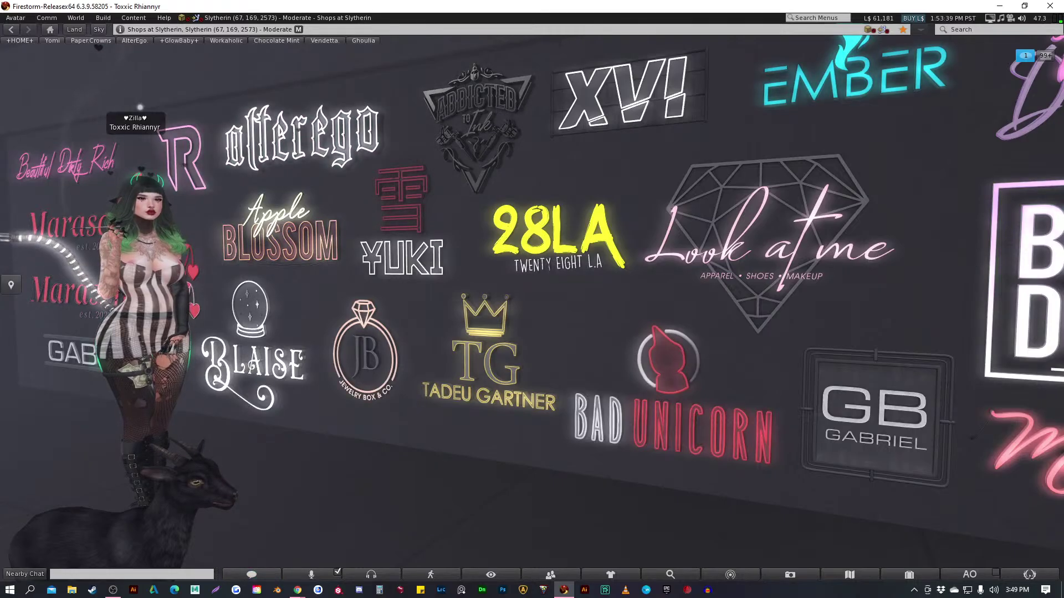
# Walk the avatar along the showroom's main logo wall and look over the signs there and on both adjoining walls
pyautogui.press('Up')
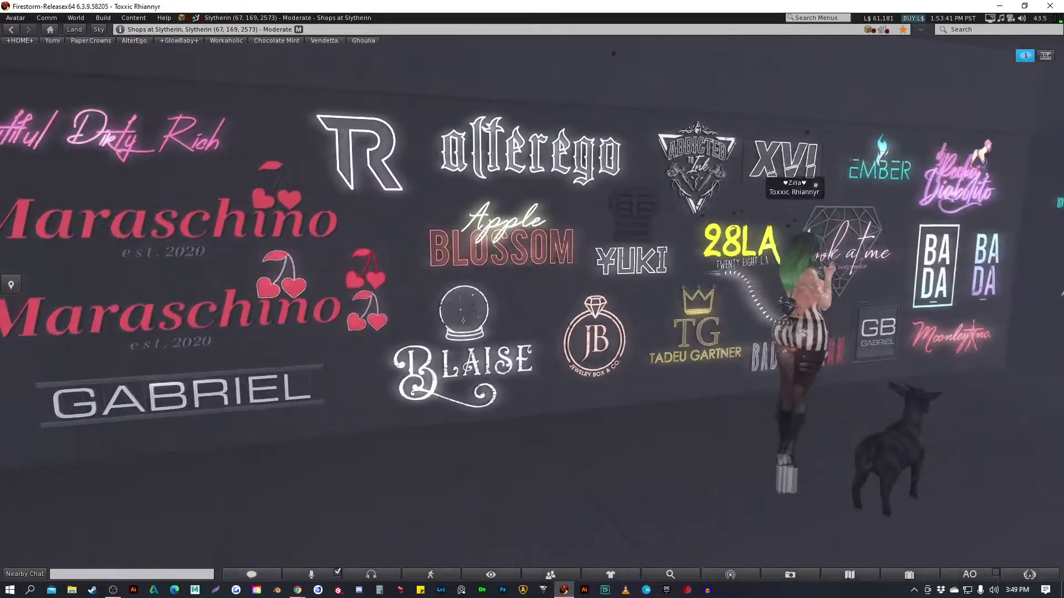
pyautogui.scroll(5, 472, 164)
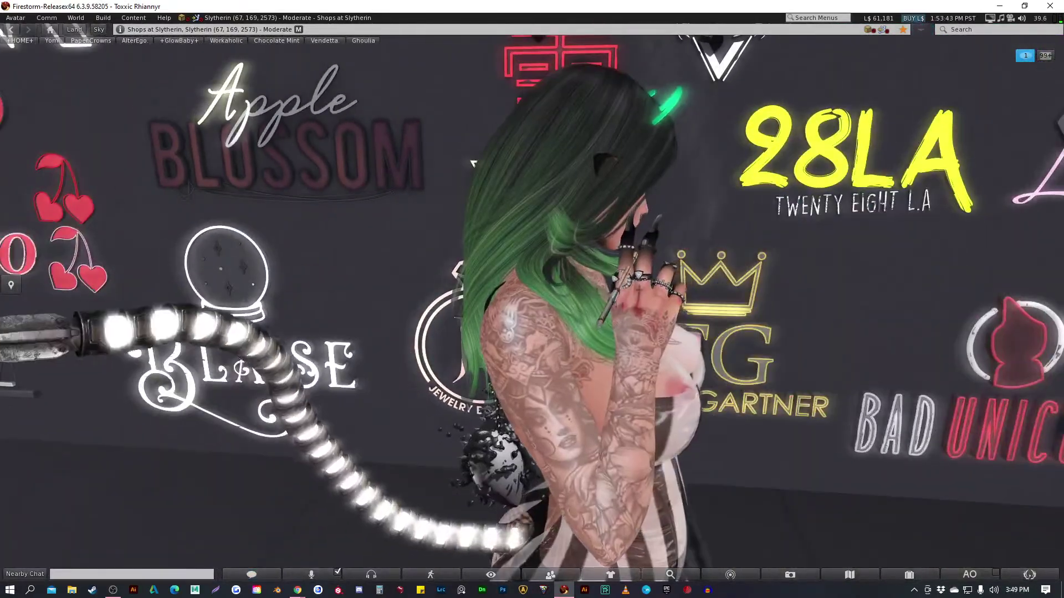
pyautogui.scroll(-5, 473, 164)
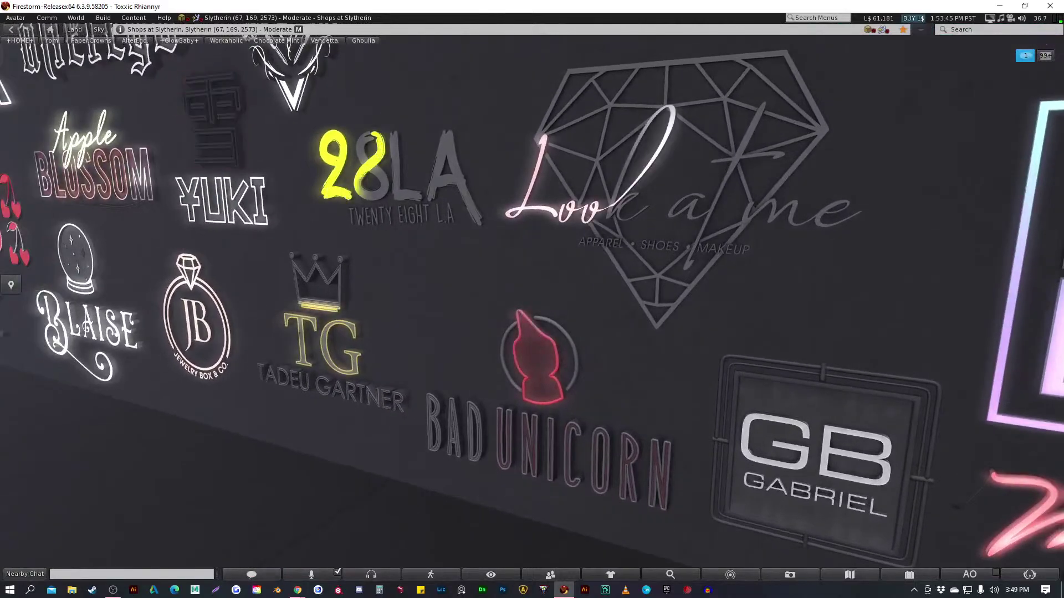
pyautogui.press('Escape')
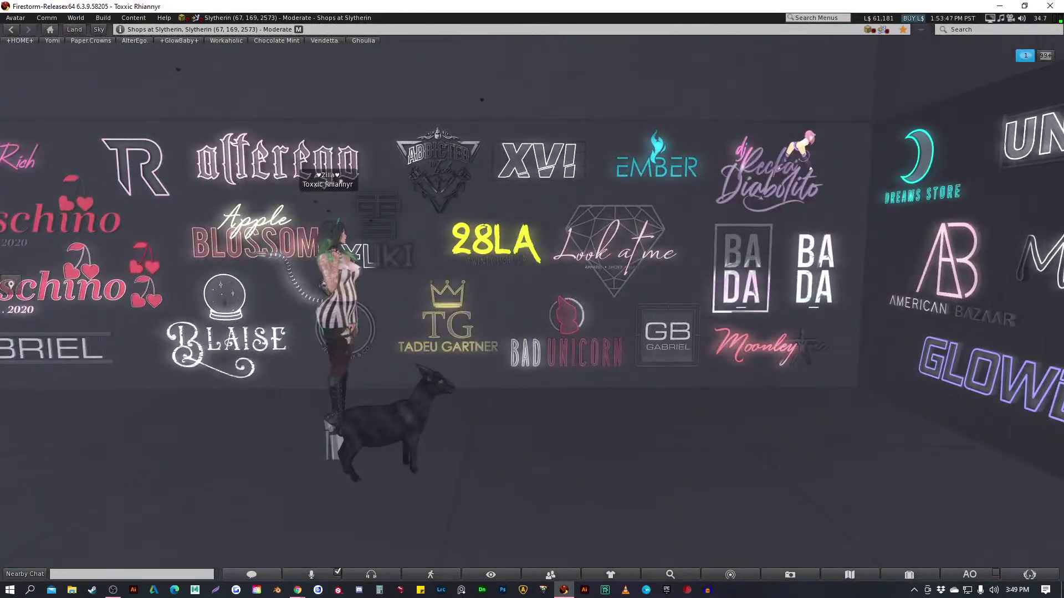
pyautogui.press('Up')
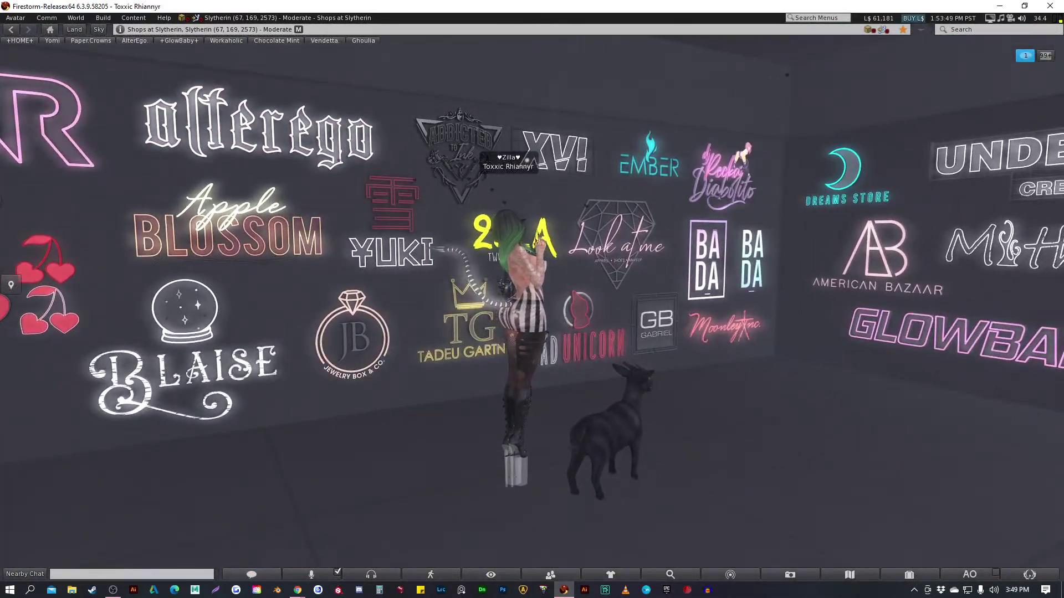
pyautogui.press('Left')
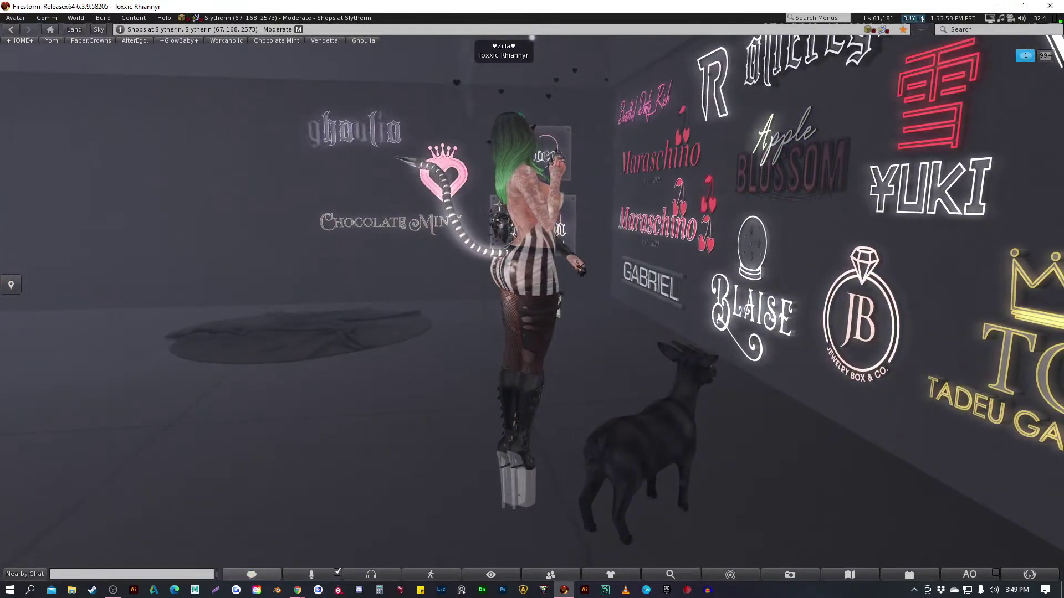
pyautogui.press('Right')
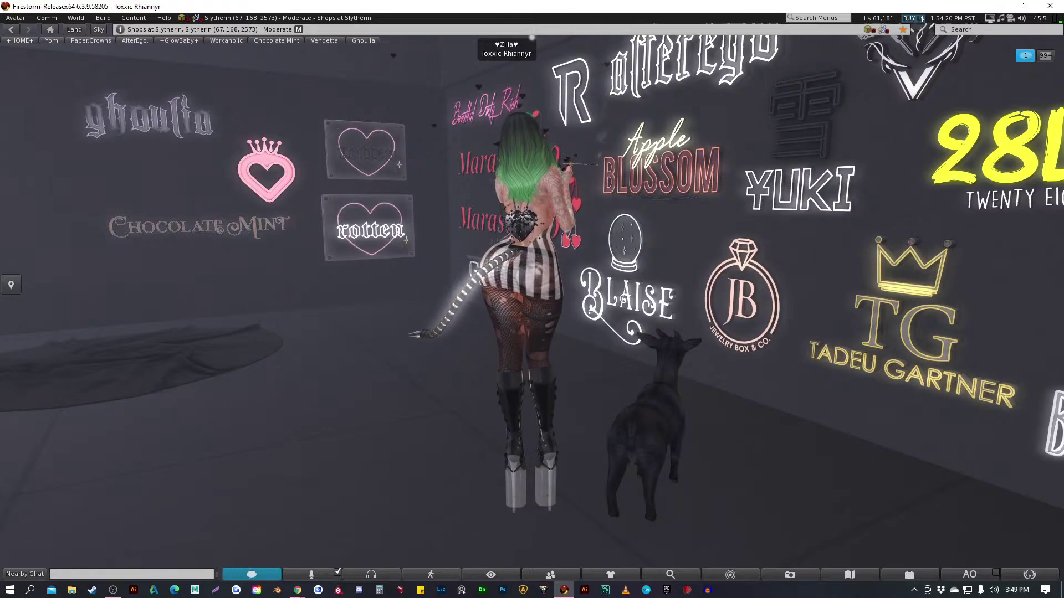
pyautogui.press('Up')
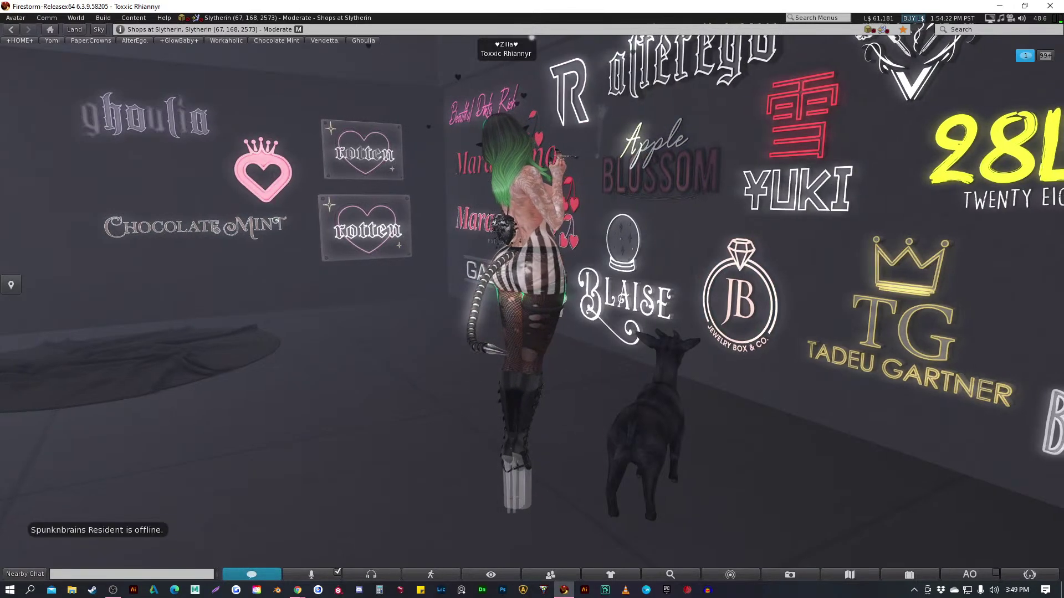
pyautogui.press('Right')
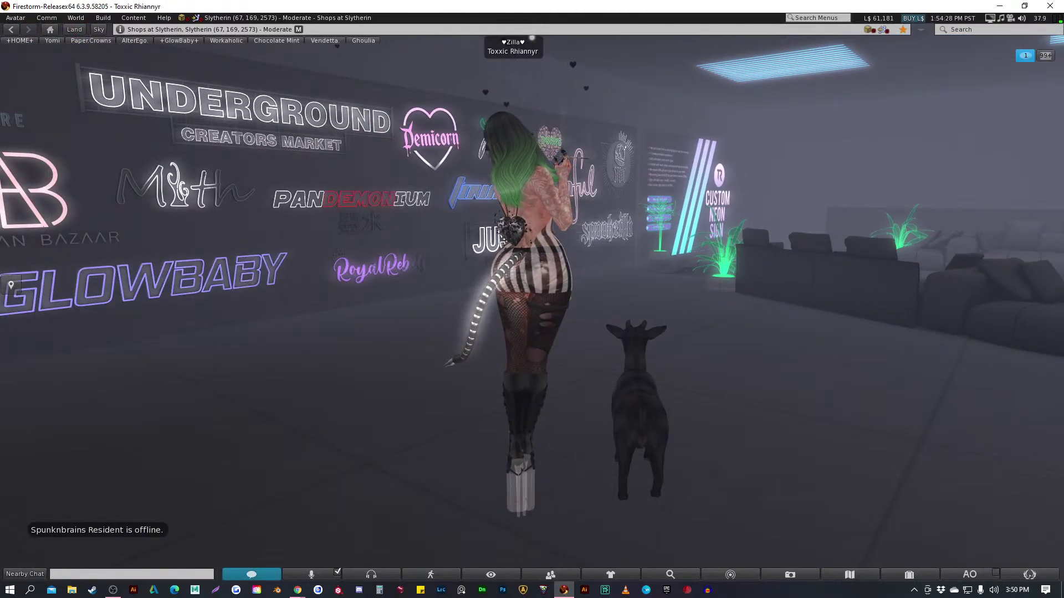
pyautogui.press('Left')
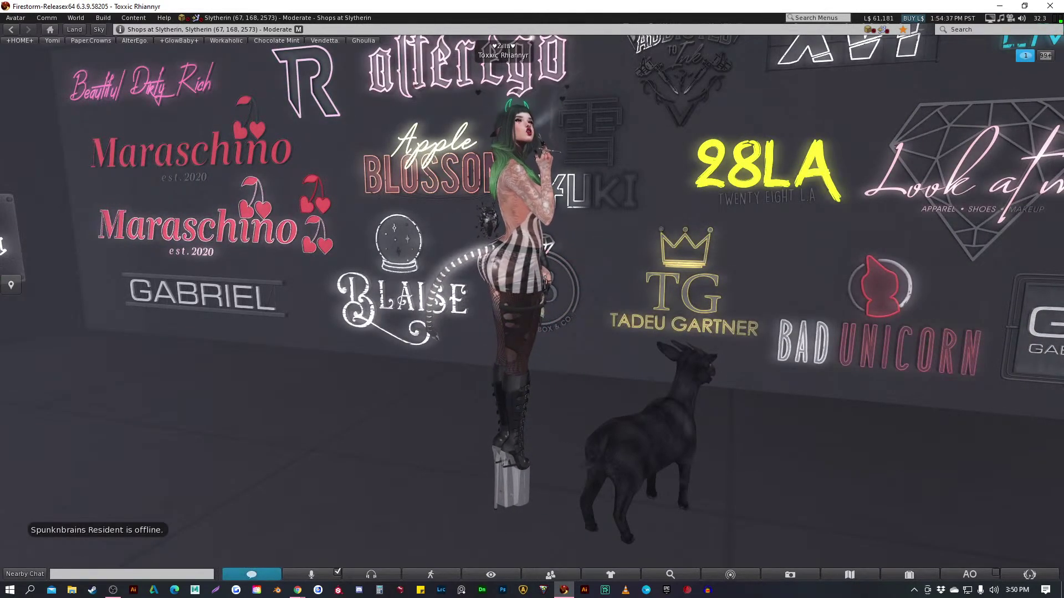
# Turn the avatar to the wall with the Ghoulia sign and inspect the logo's mesh and land impact in edit mode
pyautogui.press('Left')
pyautogui.press('Left')
pyautogui.press('Left')
pyautogui.press('Left')
pyautogui.press('Left')
pyautogui.press('Left')
pyautogui.press('Left')
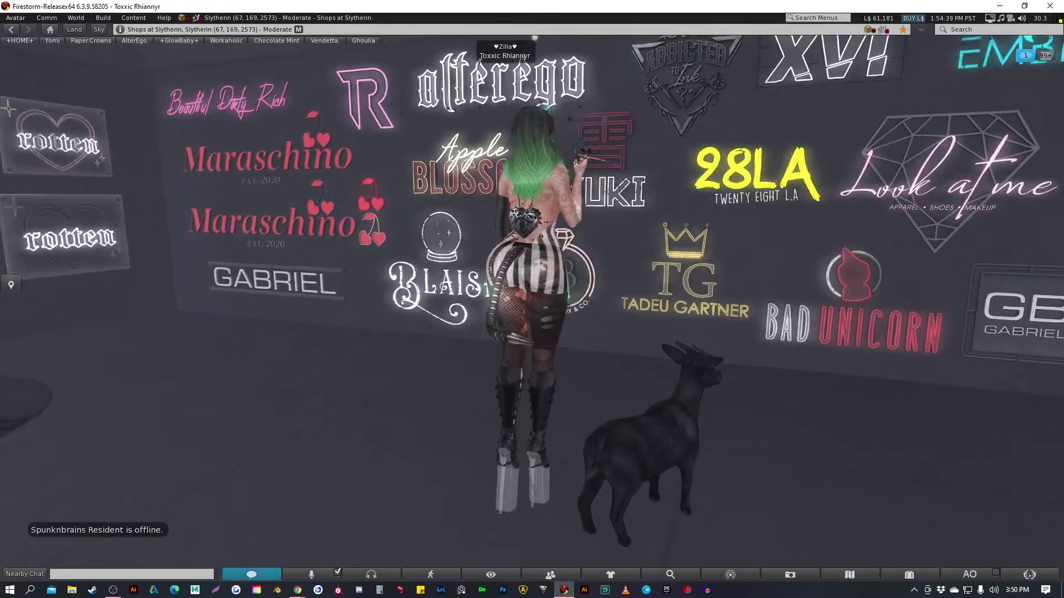
pyautogui.press('Left')
pyautogui.press('Left')
pyautogui.press('Left')
pyautogui.press('Up')
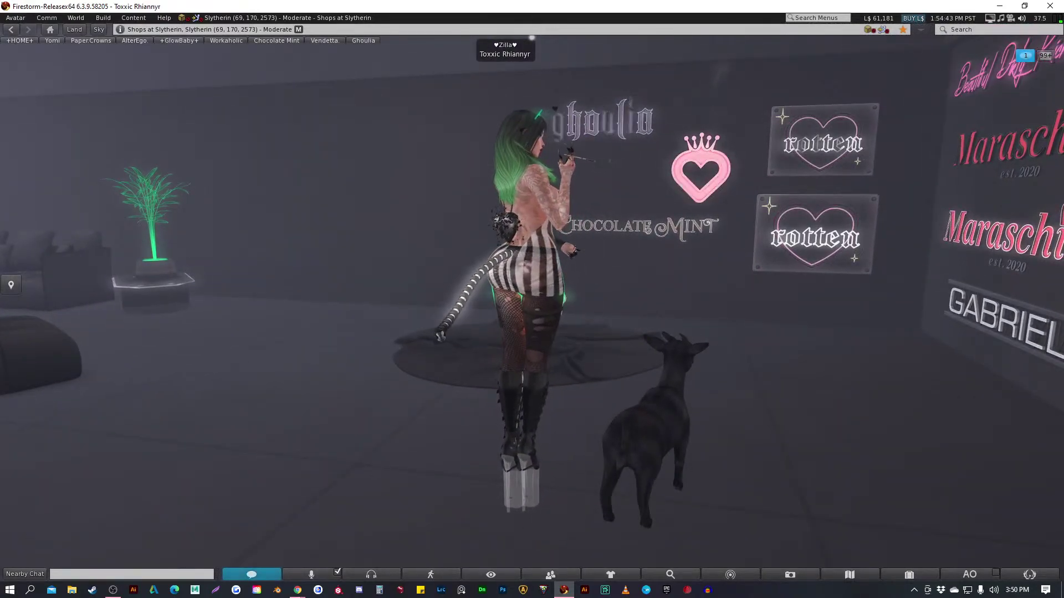
pyautogui.hotkey('ctrl', '3')
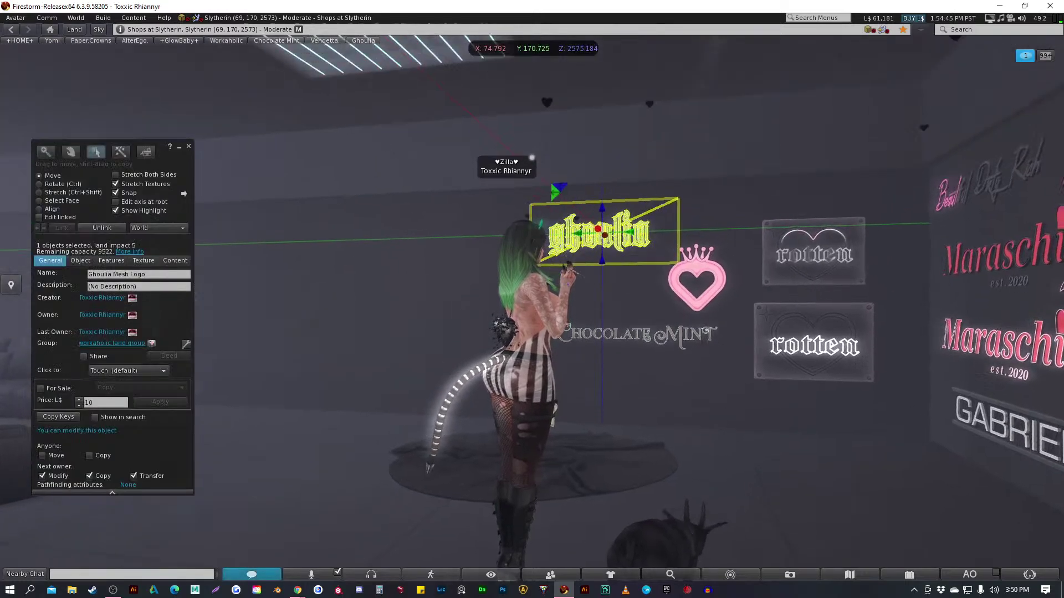
pyautogui.press('Escape')
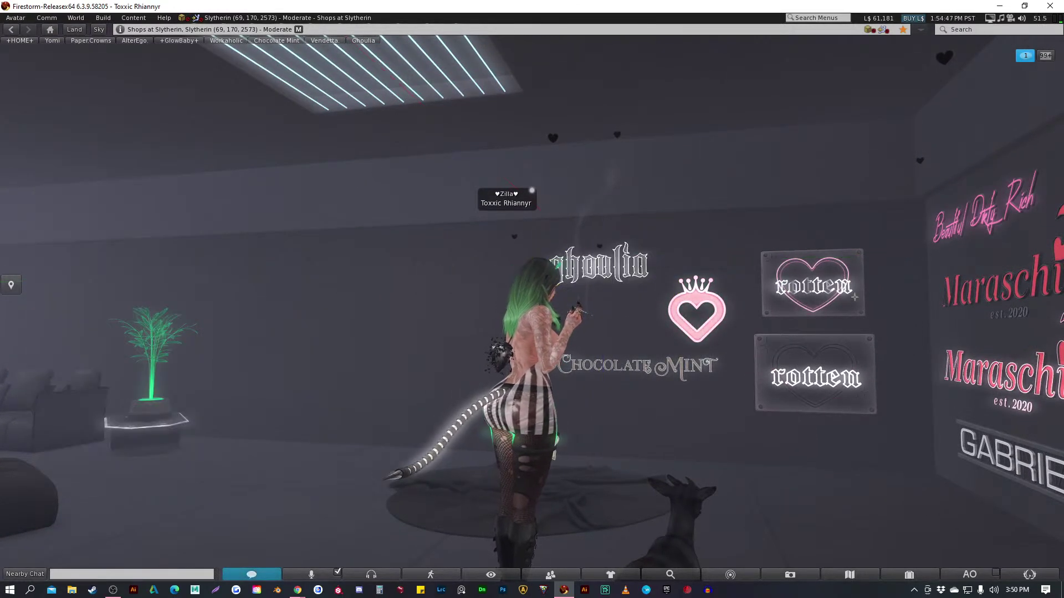
pyautogui.scroll(5, 594, 261)
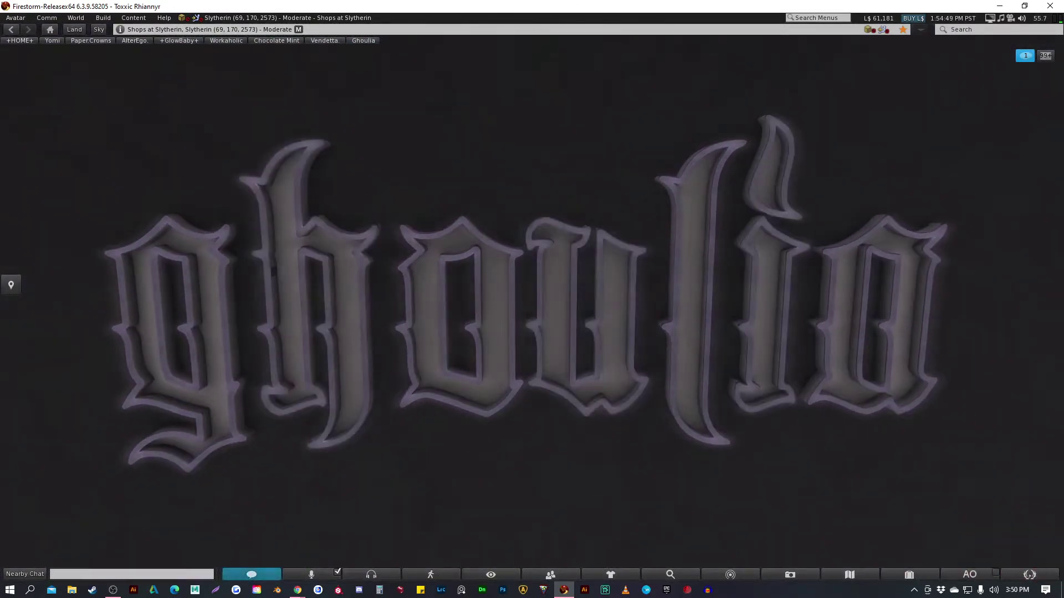
pyautogui.hotkey('ctrl', '3')
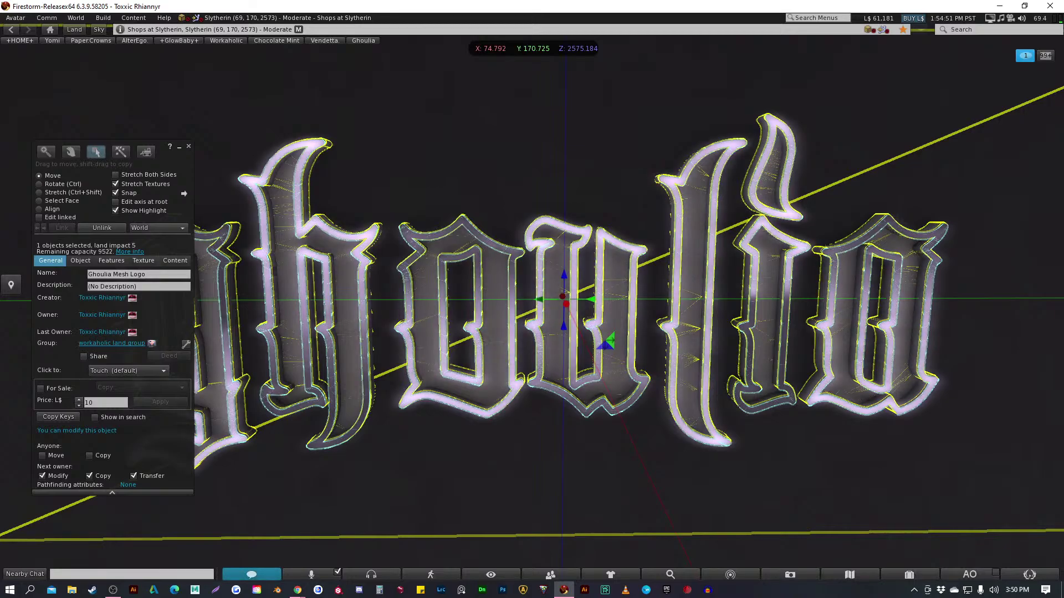
pyautogui.press('Escape')
# Walk the avatar past the Custom Neon Sign display and down the stairs to the lower floor
pyautogui.press('Left')
pyautogui.press('Up')
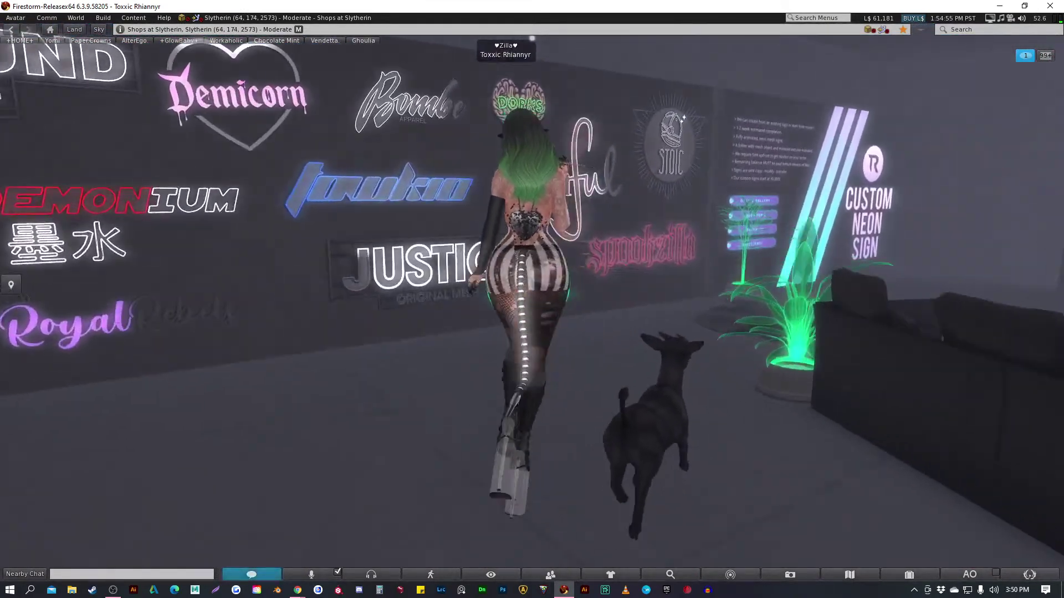
pyautogui.press('Right')
pyautogui.press('Up')
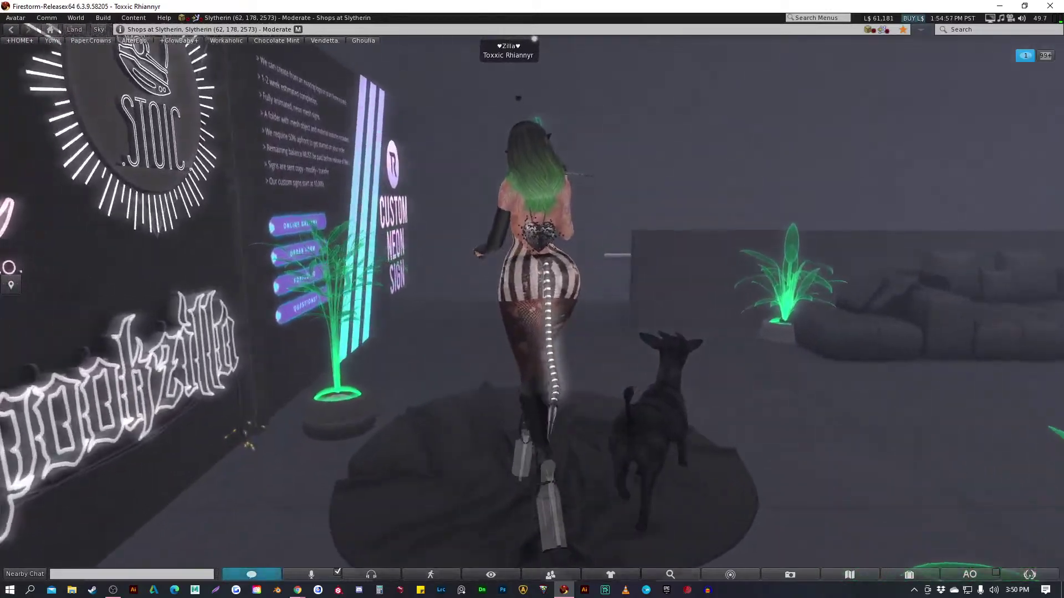
pyautogui.press('Right')
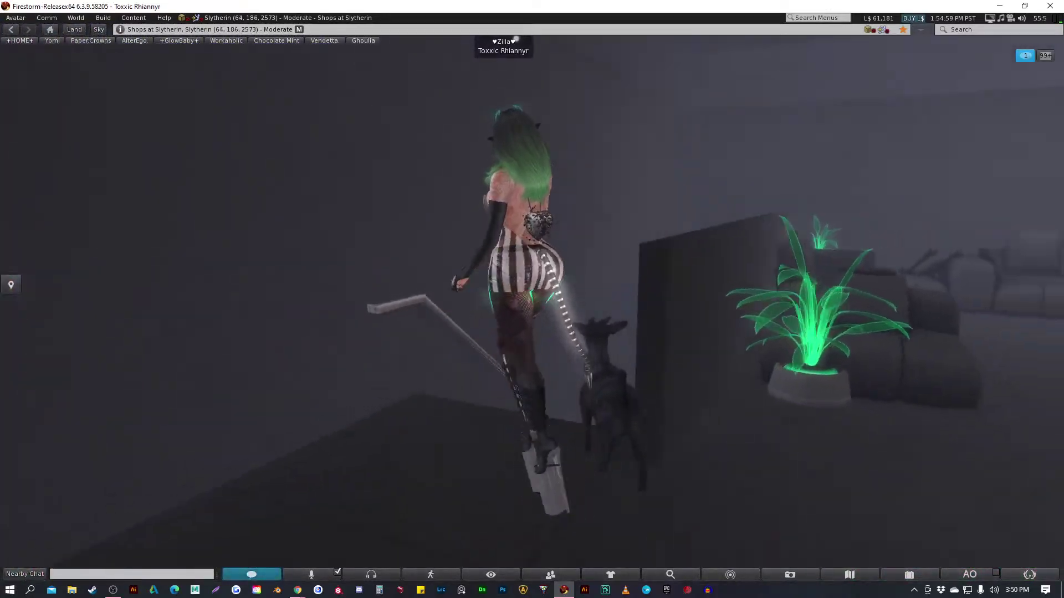
pyautogui.press('Right')
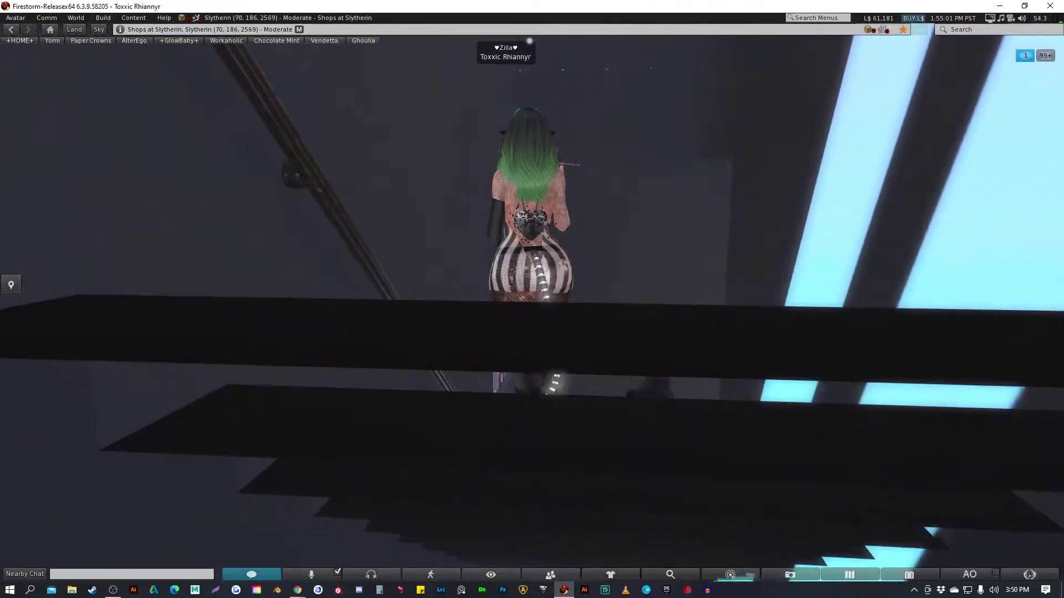
pyautogui.press('Up')
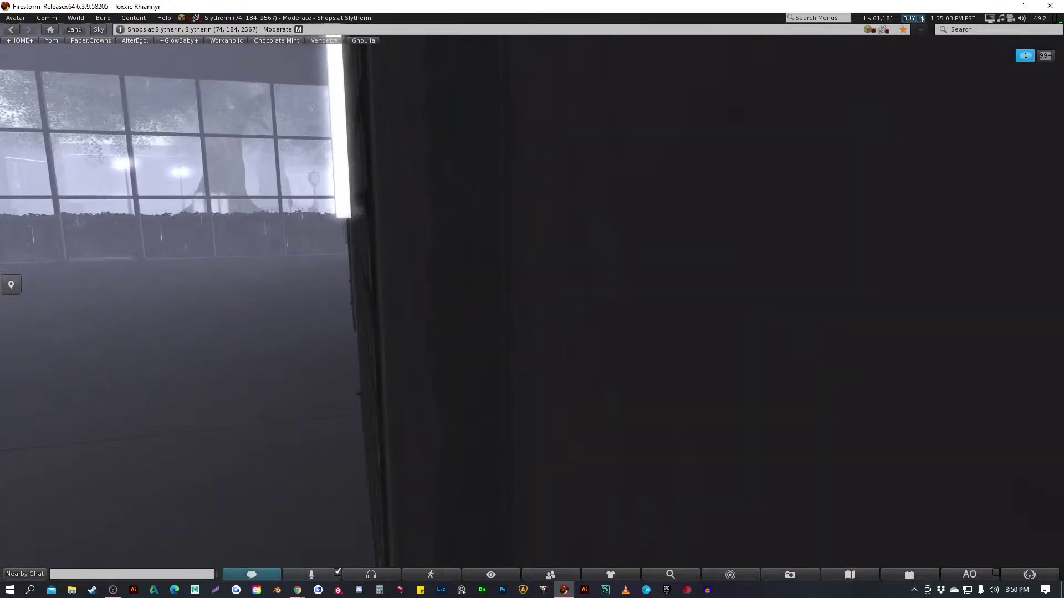
# Walk the avatar across the lower floor and turn to face the wall with the Adult Video and Peep Show signs
pyautogui.press('Right')
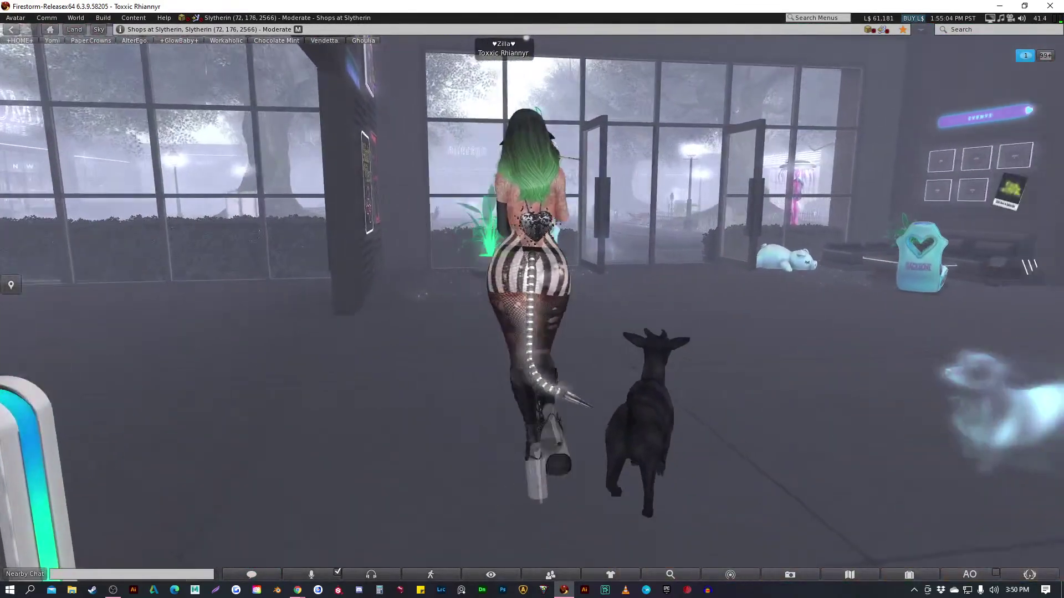
pyautogui.press('Left')
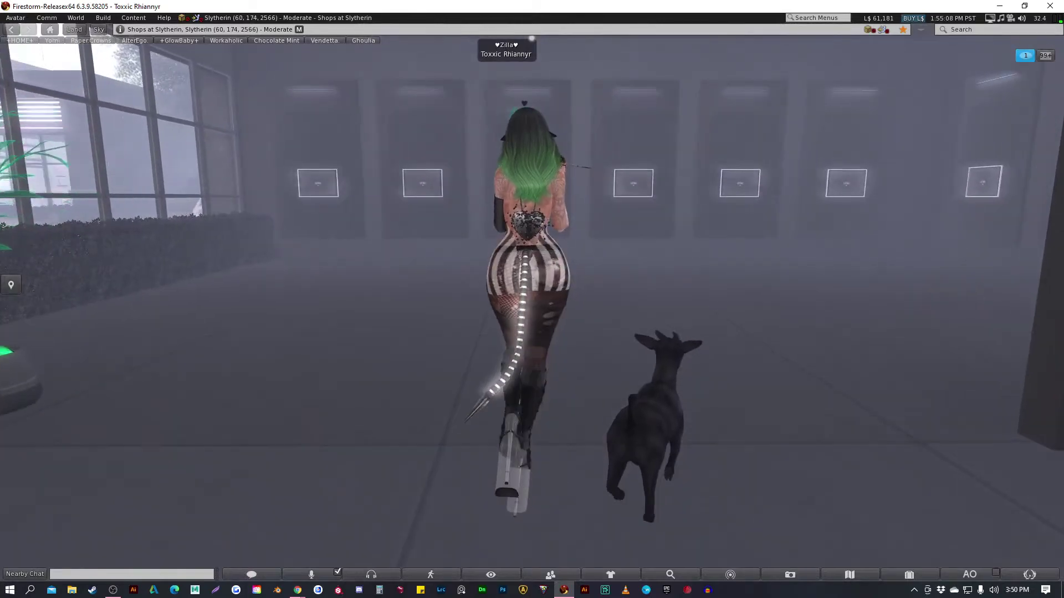
pyautogui.press('Right')
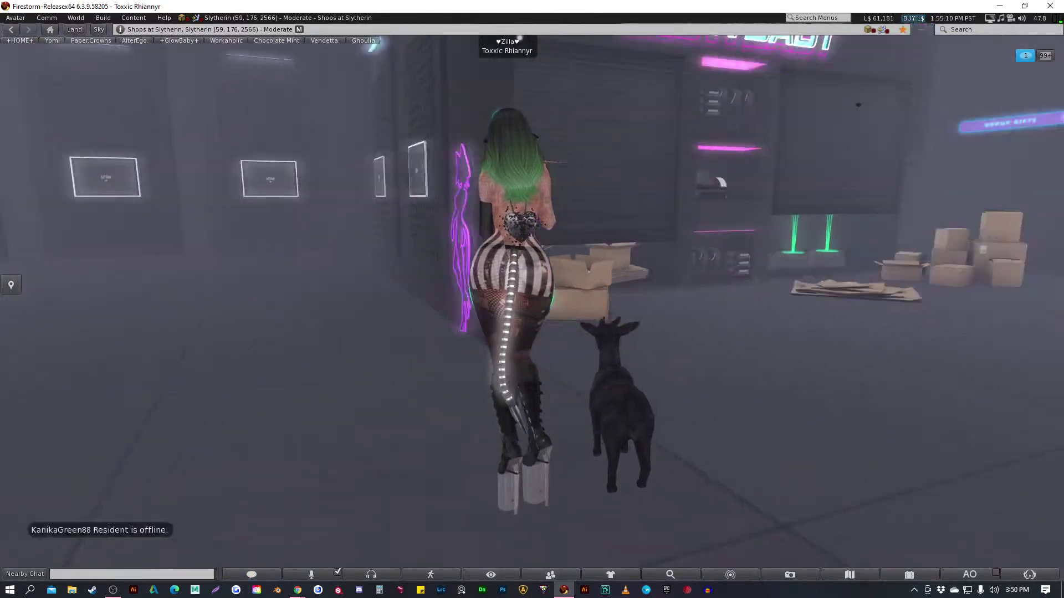
pyautogui.press('Left')
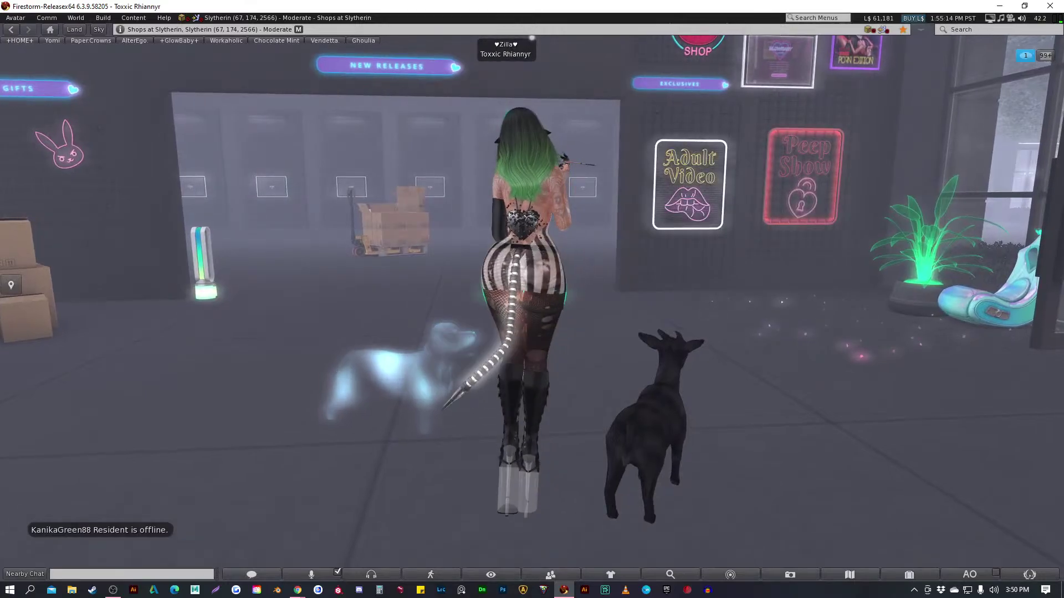
# Inspect the Adult Video and Peep Show neon signs' mesh and land impact in edit mode
pyautogui.scroll(5, 532, 299)
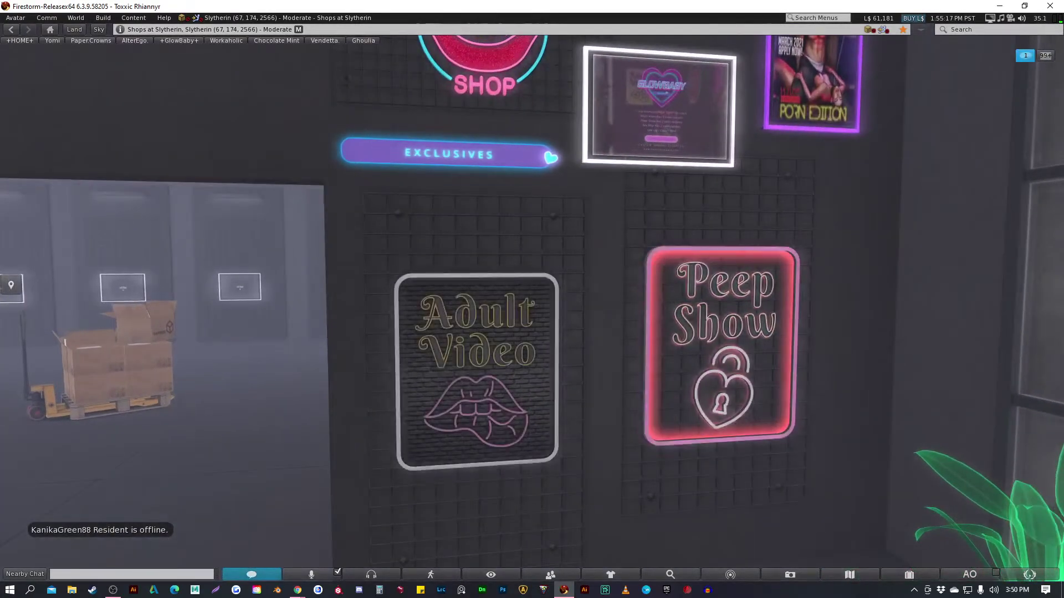
pyautogui.hotkey('ctrl', '3')
pyautogui.click(476, 372)
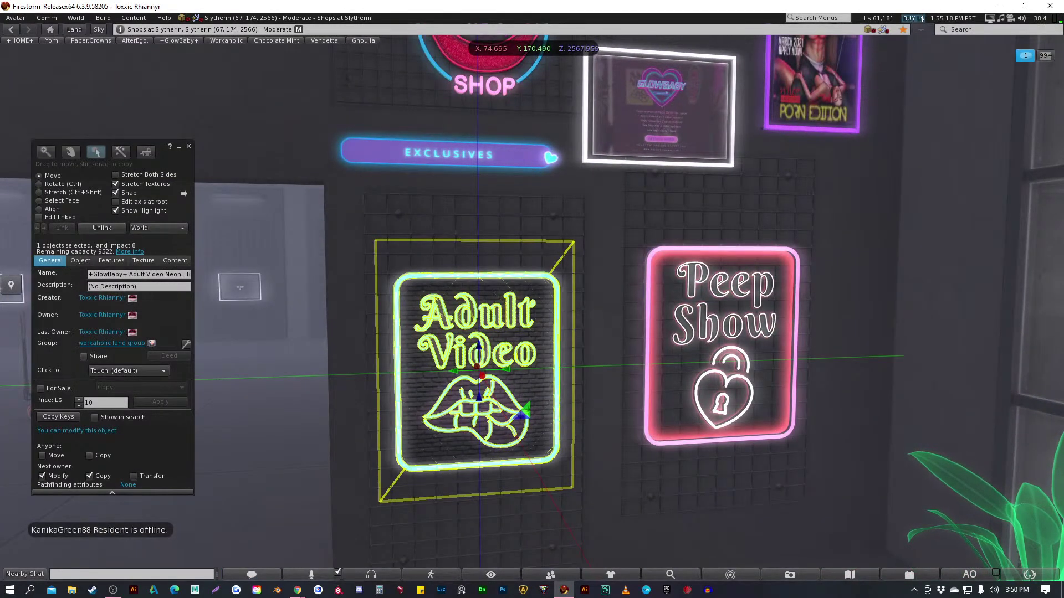
pyautogui.click(720, 344)
pyautogui.press('Escape')
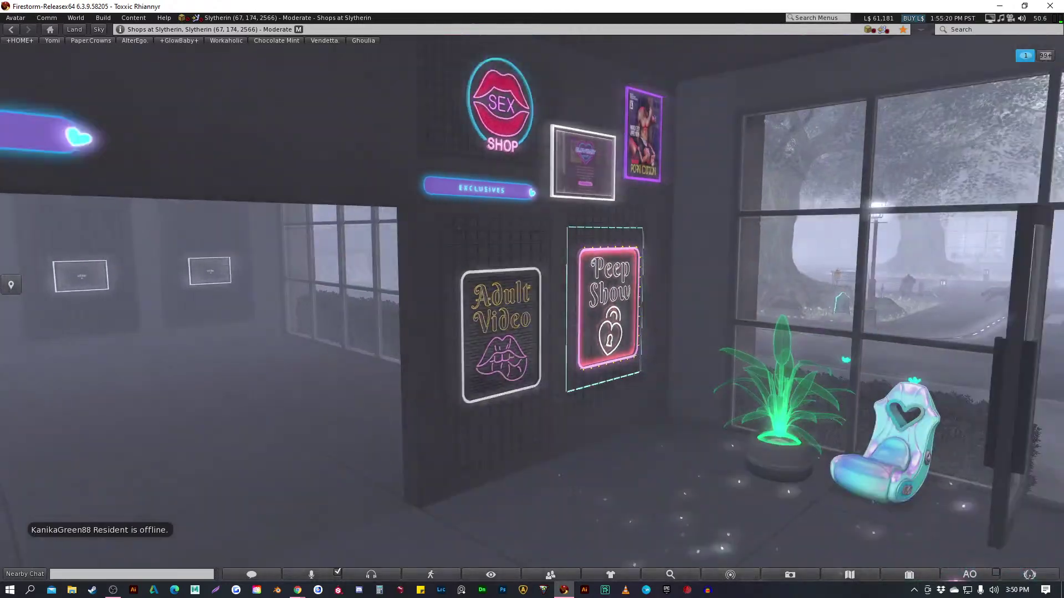
pyautogui.hotkey('ctrl', '3')
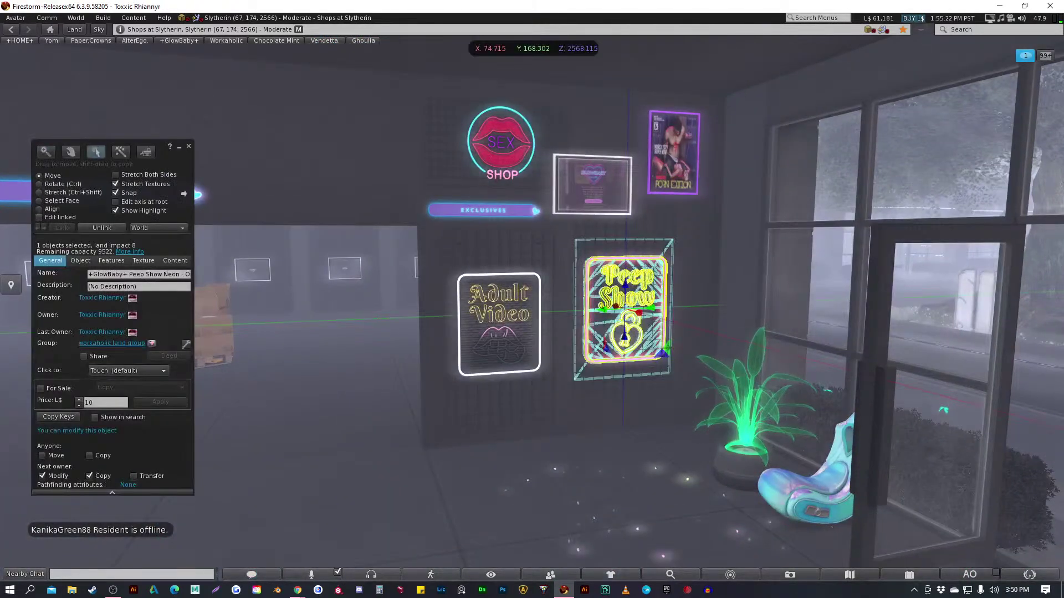
pyautogui.press('Escape')
# Inspect the Sex Shop neon sign's mesh and land impact in edit mode, and return to the avatar view
pyautogui.hotkey('ctrl', '3')
pyautogui.click(384, 89)
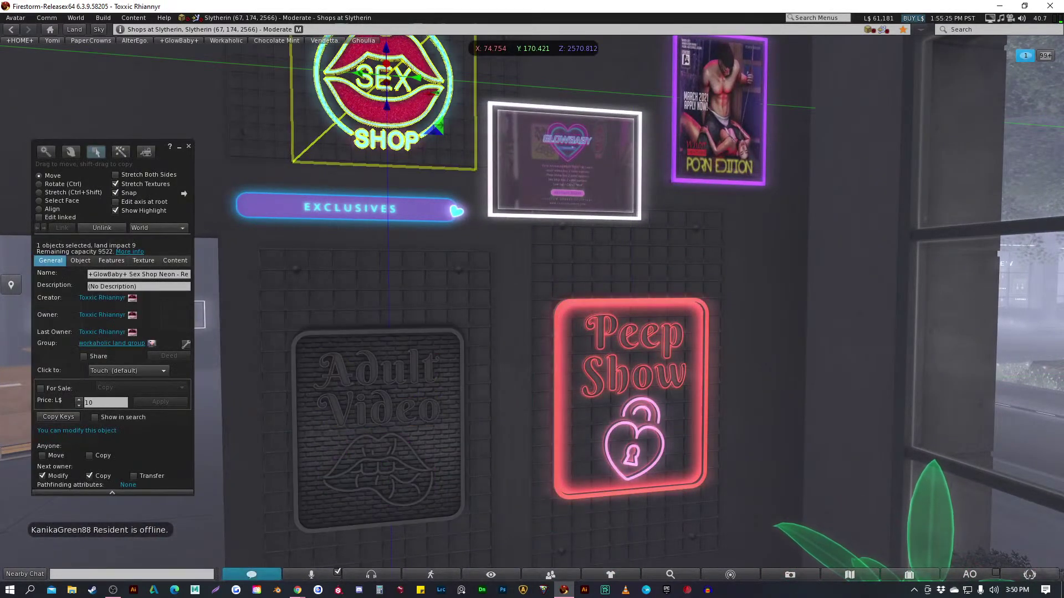
pyautogui.press('Escape')
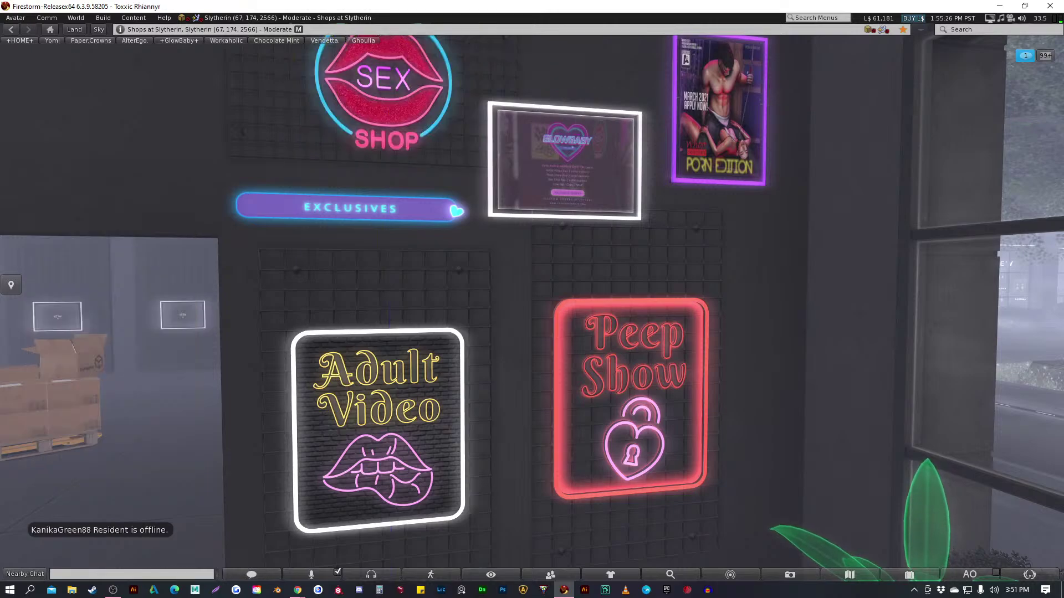
pyautogui.press('Escape')
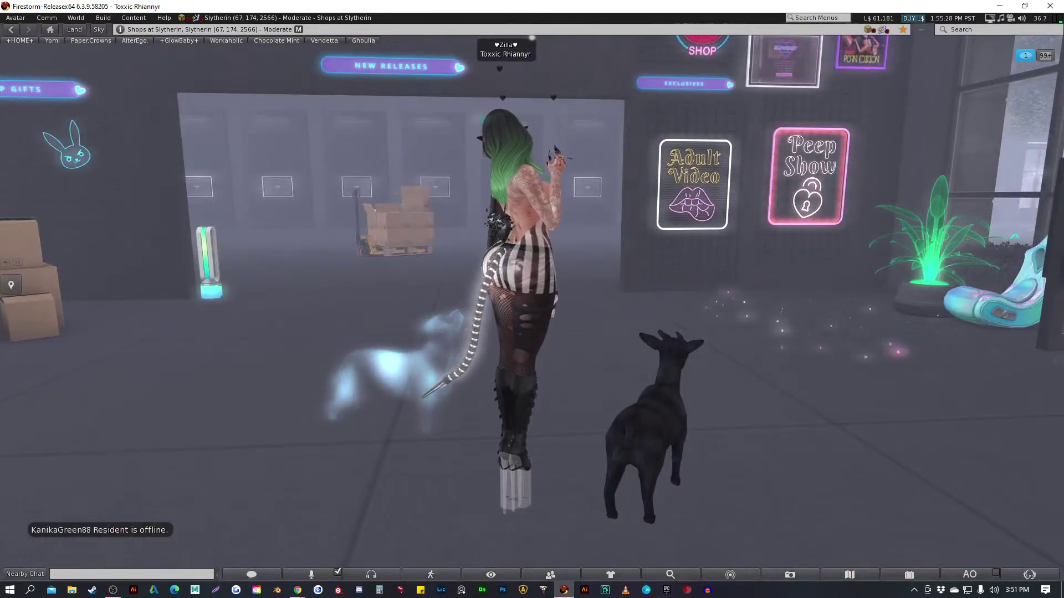
# Look around the Glowbaby store from several angles, covering the main logo, the New Releases entrances and the Exclusives wall
pyautogui.press('Left')
pyautogui.press('Up')
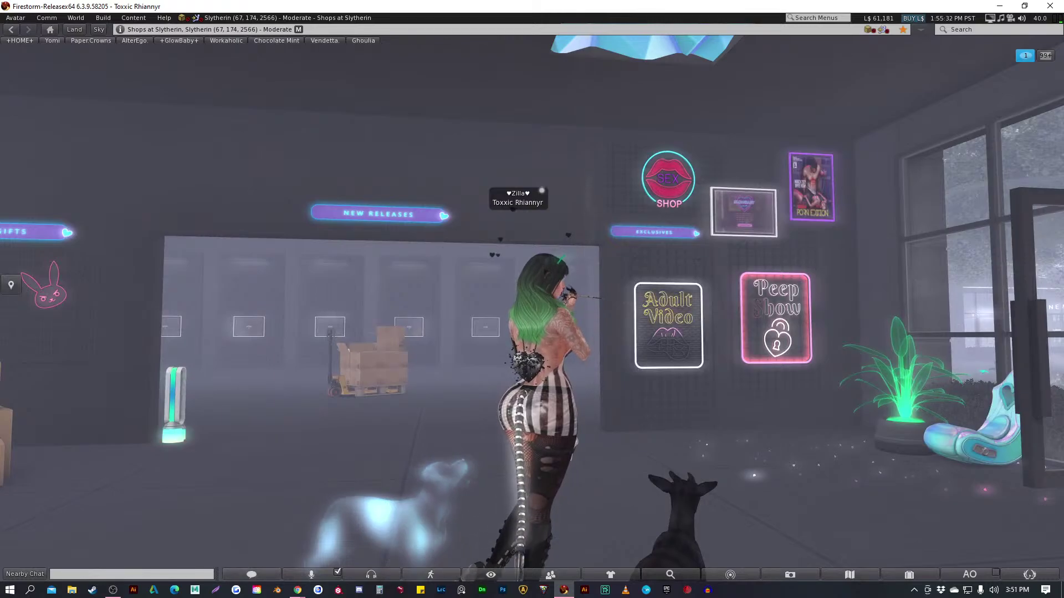
pyautogui.press('Right')
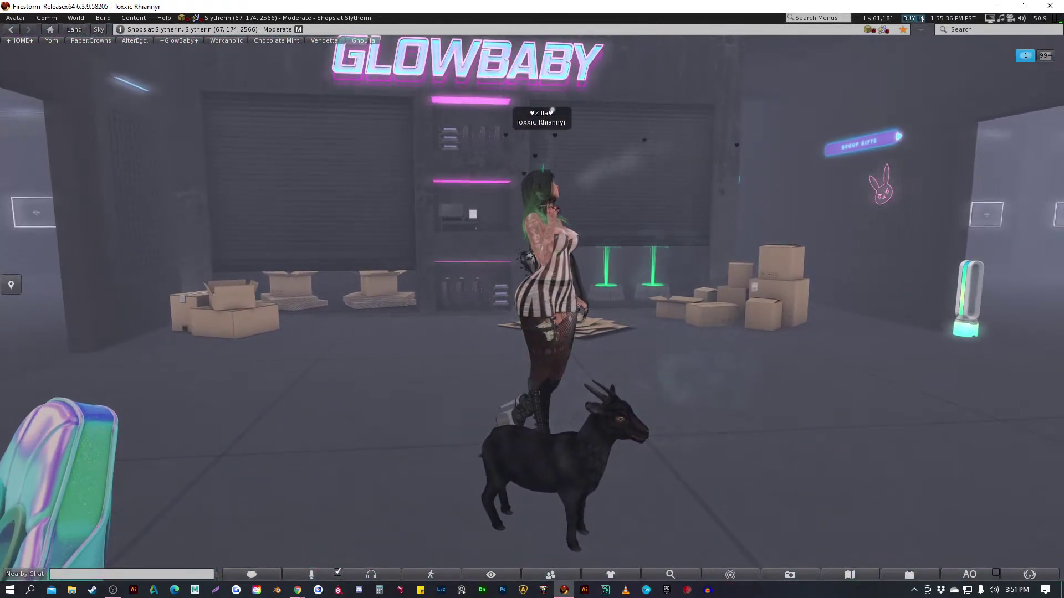
pyautogui.press('Up')
pyautogui.press('Left')
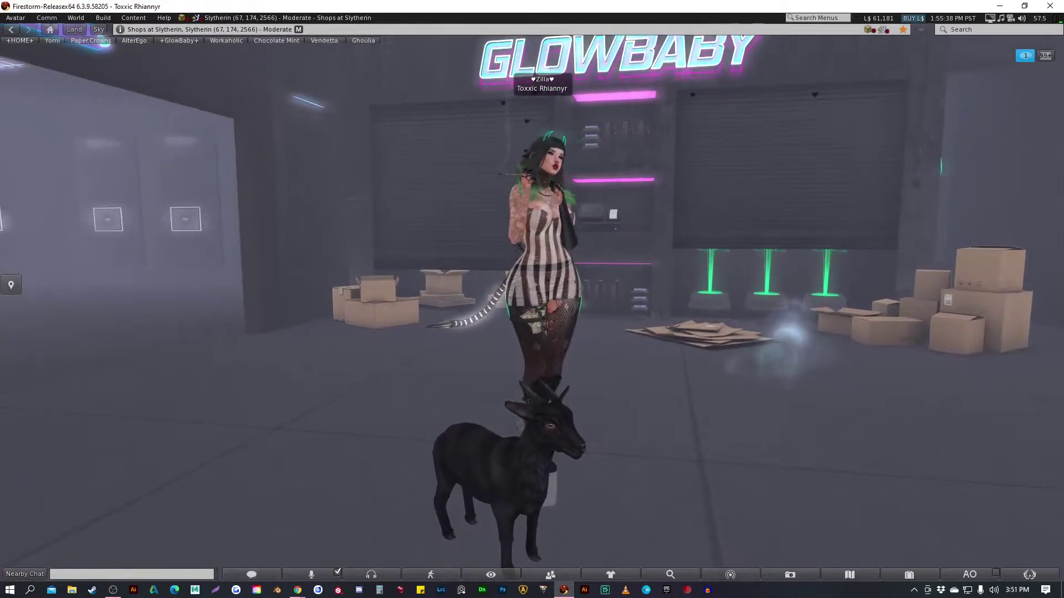
pyautogui.press('Left')
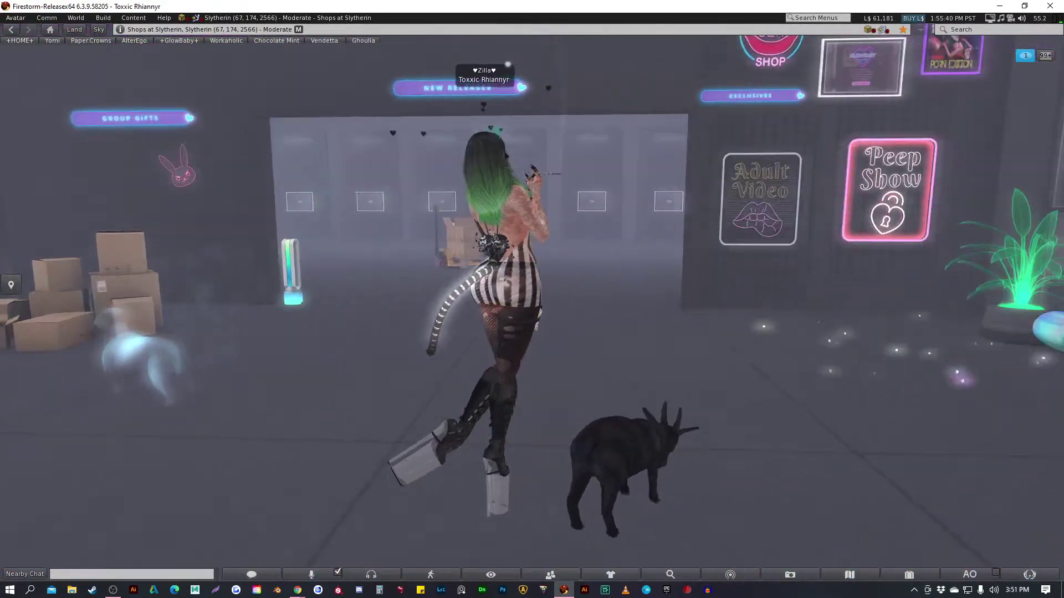
pyautogui.press('Left')
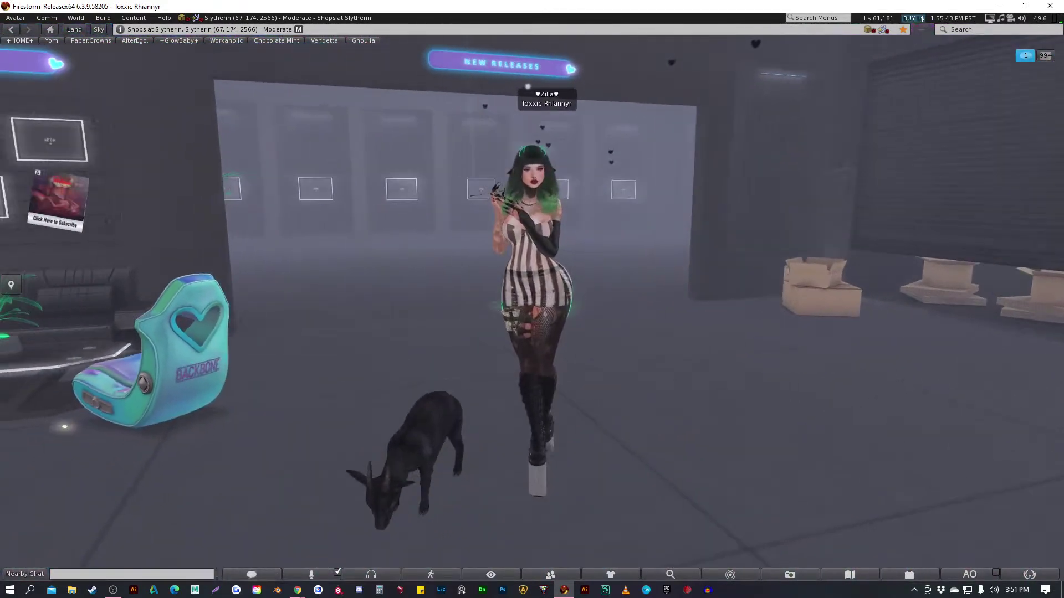
pyautogui.press('Left')
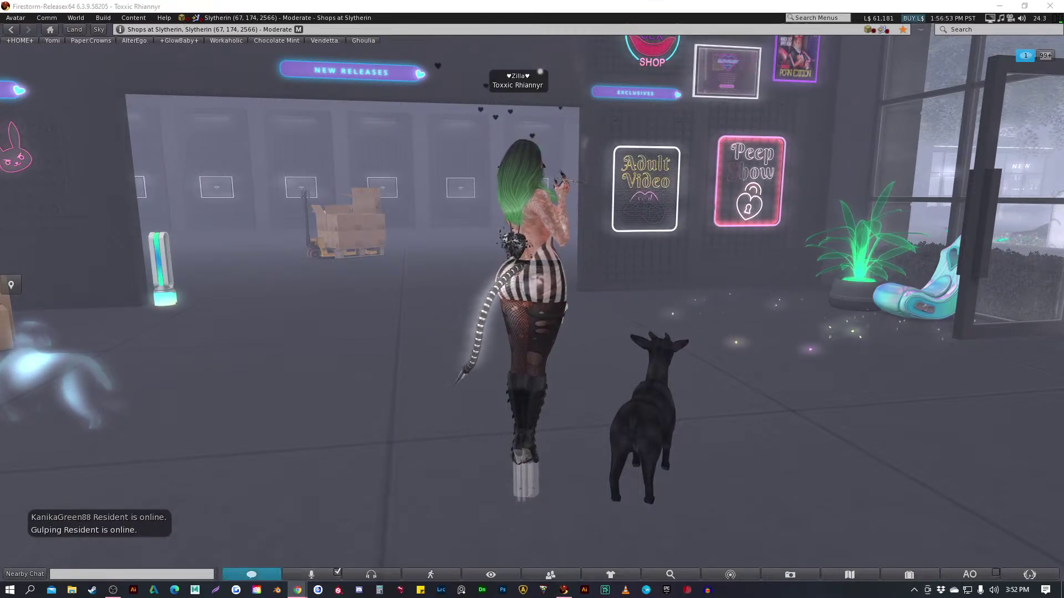
# Switch to the Chrome window with the pricing page and close its pricing, Freepik, Adobe Stock and logo portfolio tabs, keeping the Budweiser ones
pyautogui.moveTo(298, 590)
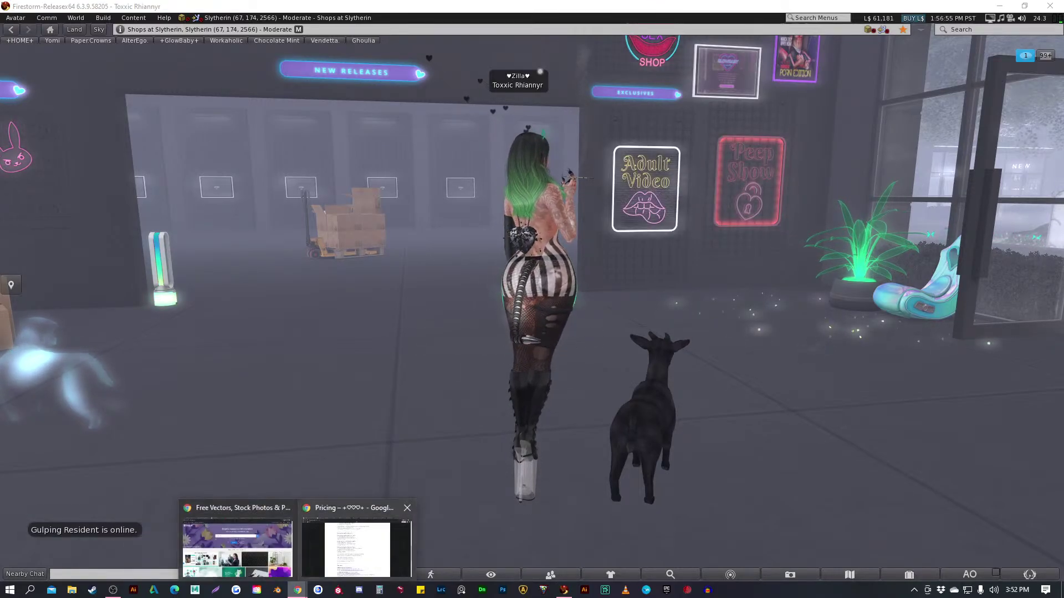
pyautogui.click(351, 549)
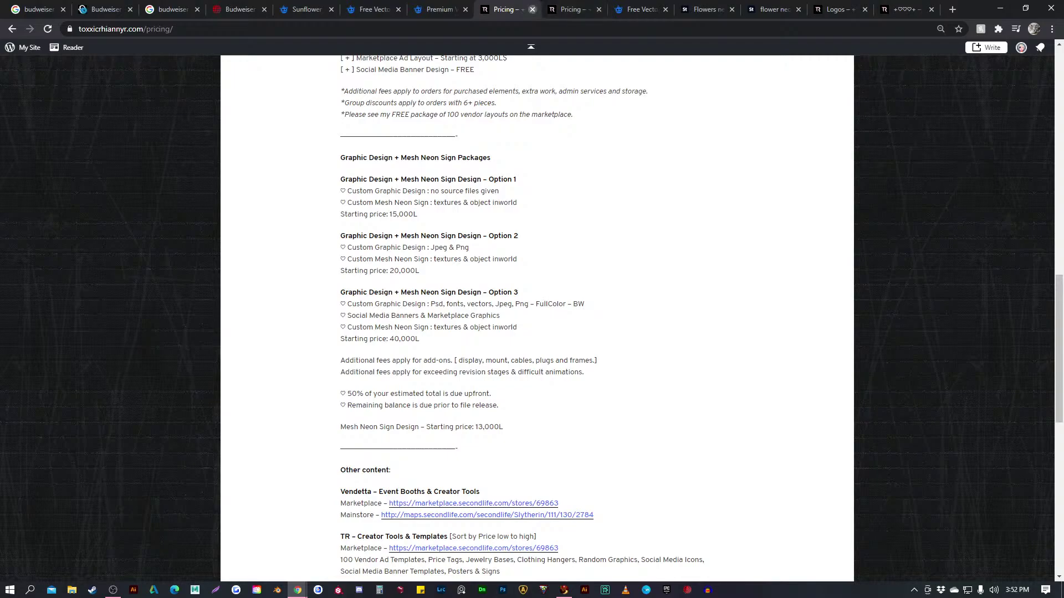
pyautogui.click(532, 10)
pyautogui.click(532, 9)
pyautogui.click(531, 10)
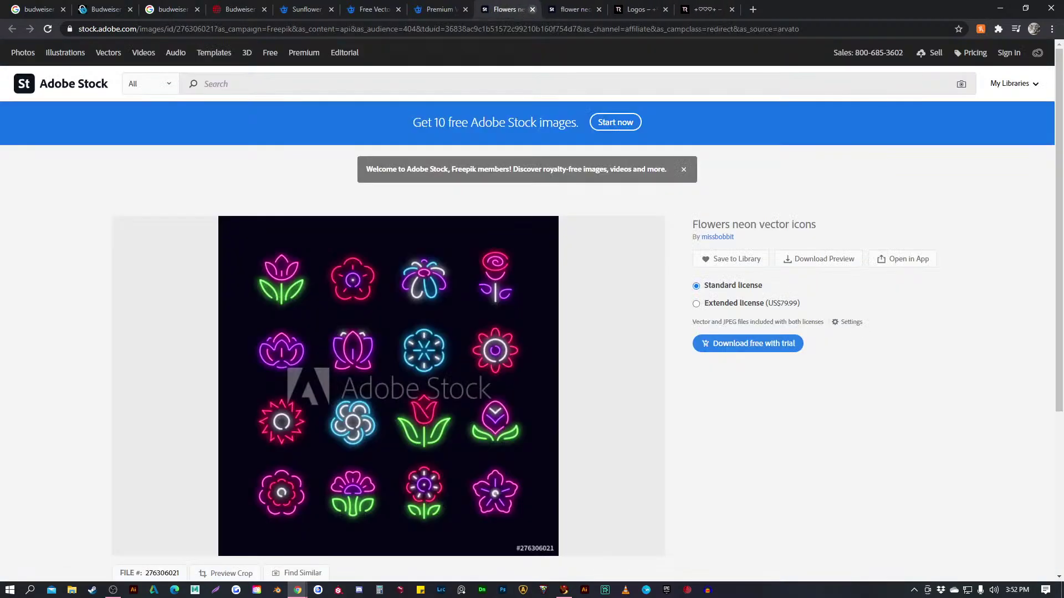
pyautogui.click(532, 10)
pyautogui.click(532, 9)
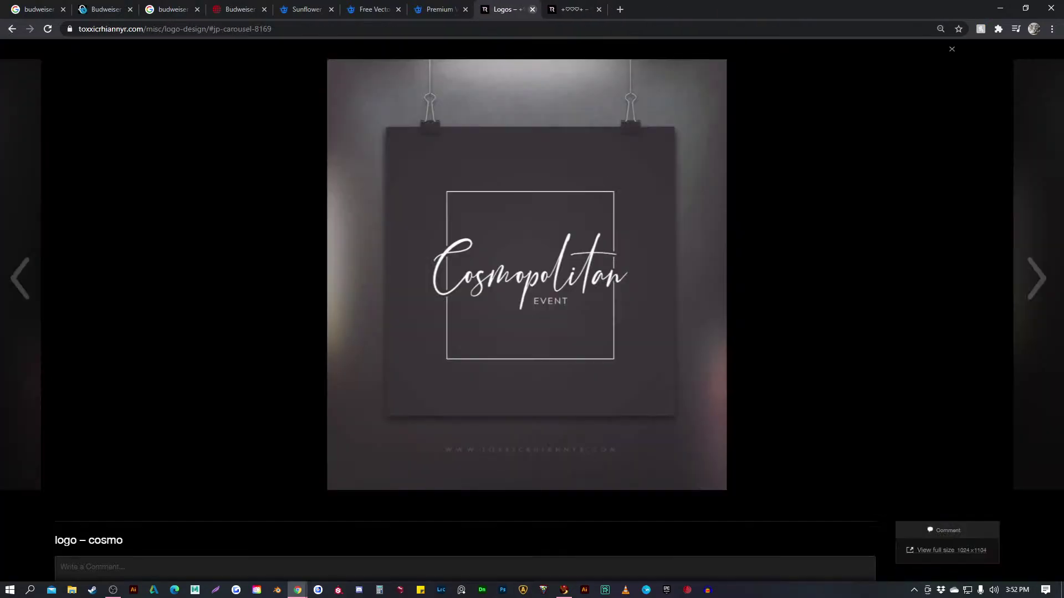
pyautogui.click(532, 10)
pyautogui.click(532, 10)
pyautogui.click(531, 10)
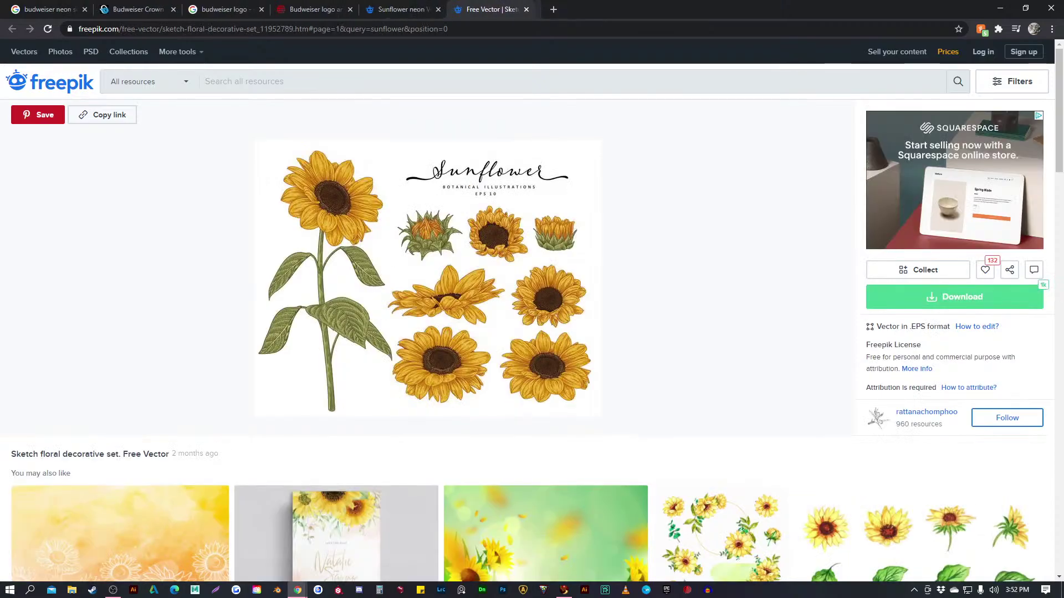
pyautogui.click(532, 9)
pyautogui.click(532, 9)
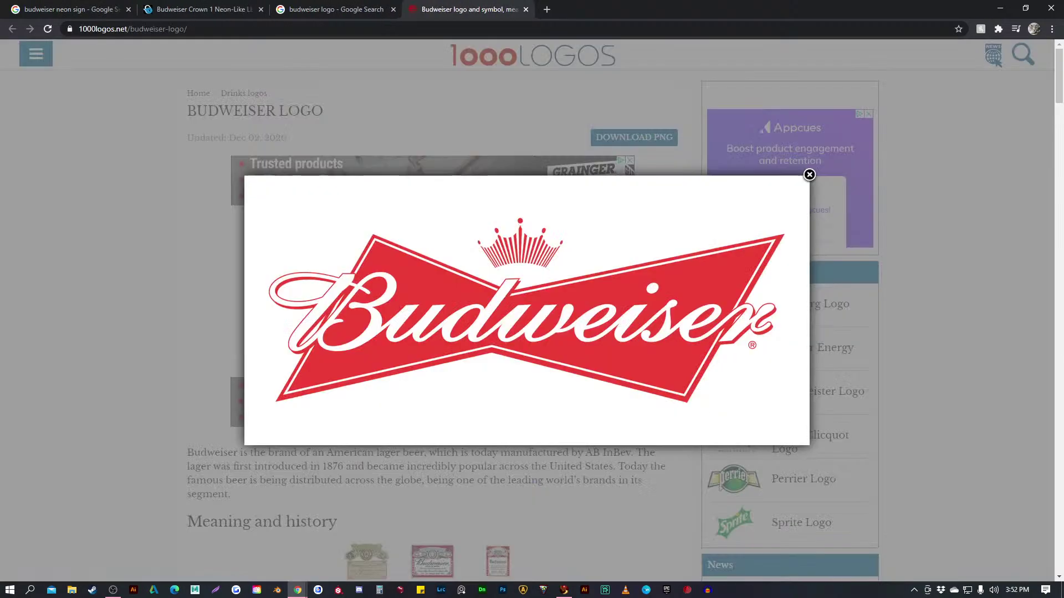
# Detach the Budweiser logo image search into its own window and arrange it side by side with the 1000logos Budweiser page
pyautogui.hotkey('ctrl', 'shift', 'Tab')
pyautogui.moveTo(333, 9); pyautogui.dragTo(587, 2)
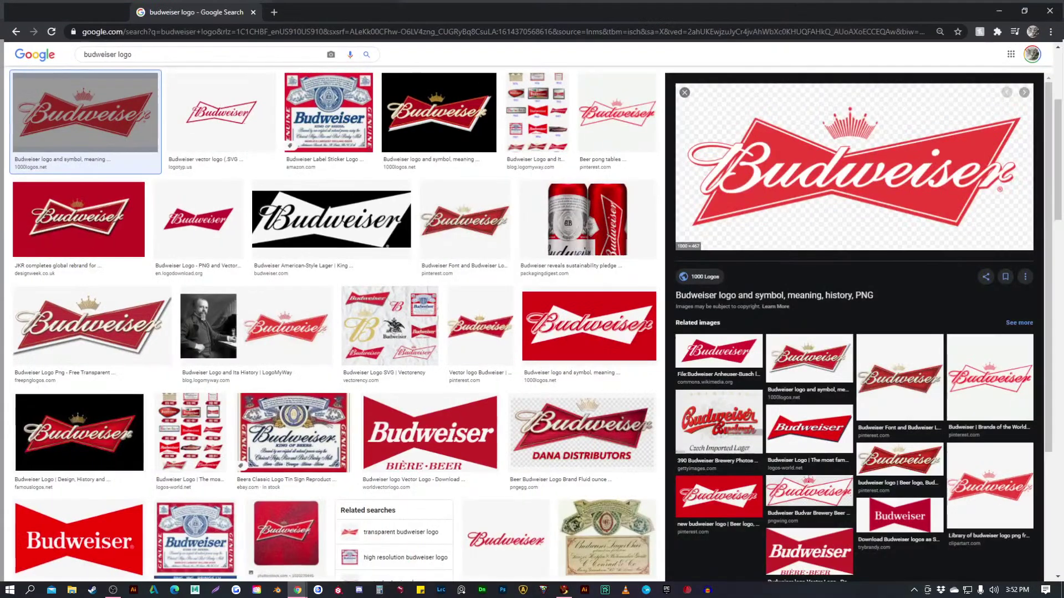
pyautogui.click(1026, 8)
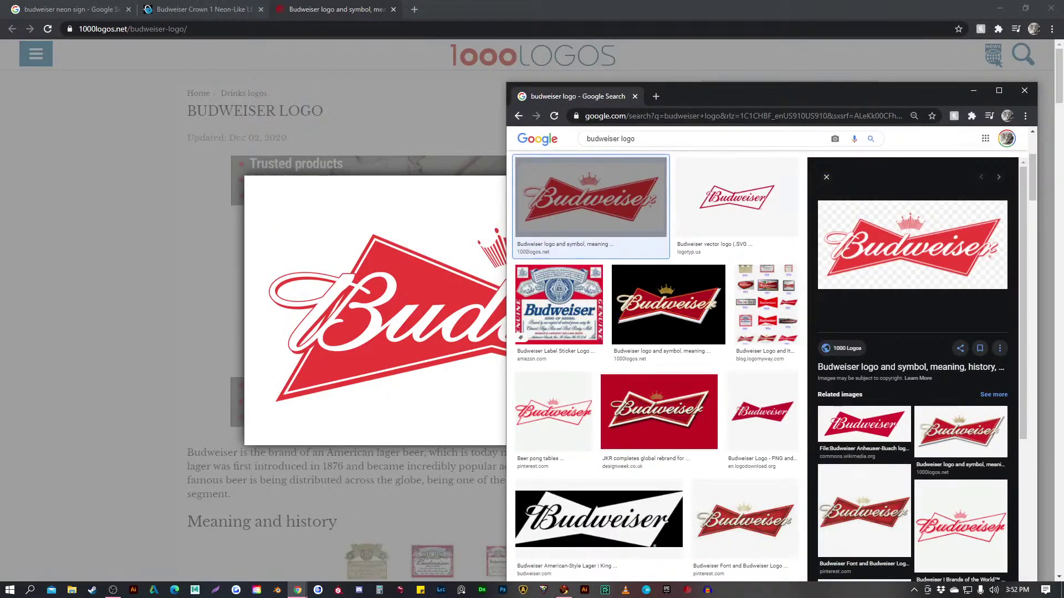
pyautogui.moveTo(853, 101); pyautogui.dragTo(862, 41)
pyautogui.click(987, 39)
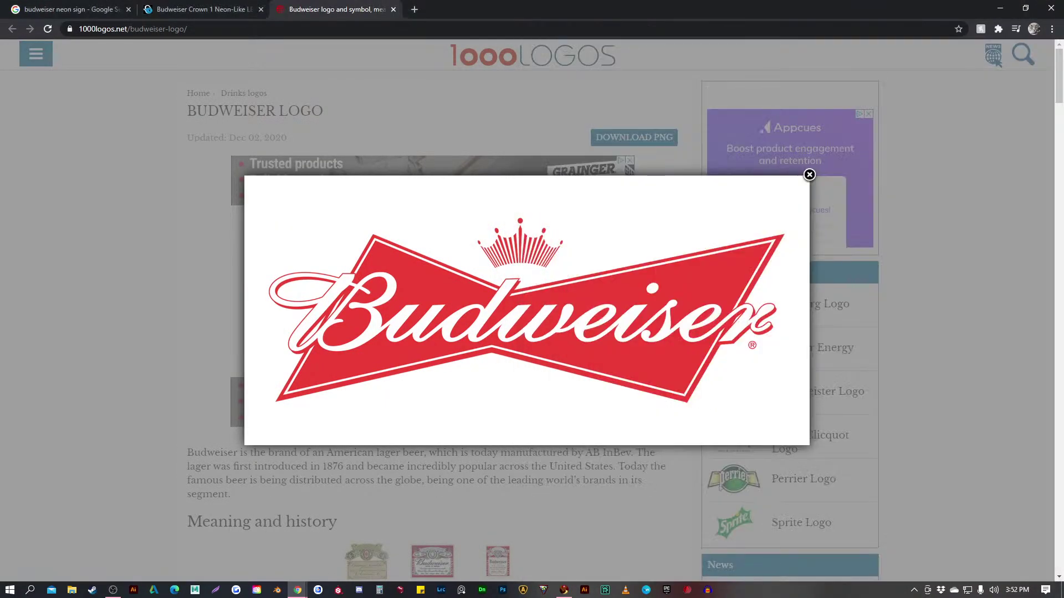
pyautogui.click(1026, 7)
pyautogui.moveTo(787, 2); pyautogui.dragTo(428, 12)
pyautogui.moveTo(741, 35); pyautogui.dragTo(740, 5)
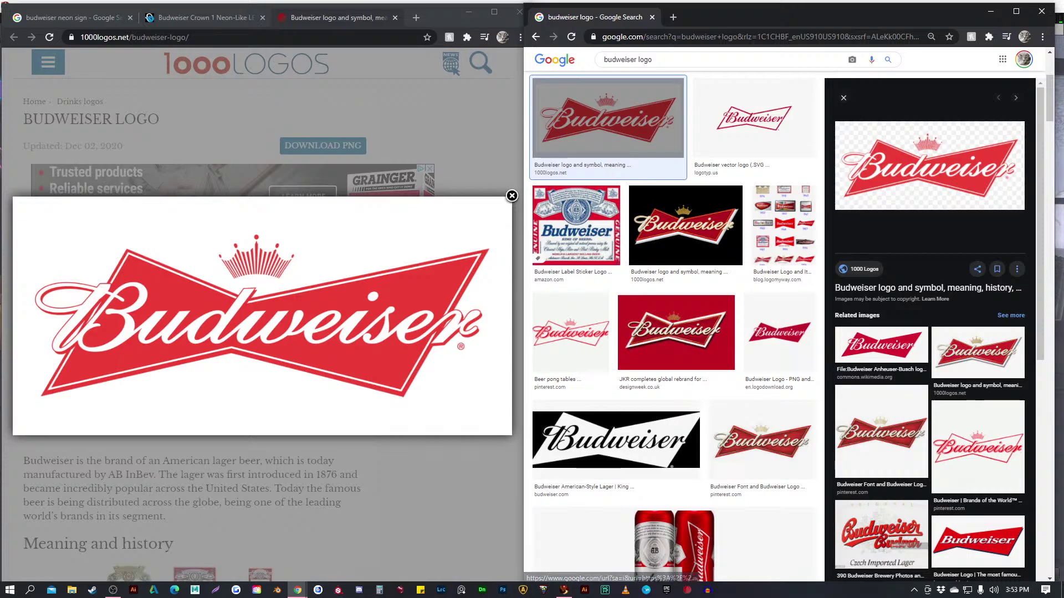
# Search Google Images for "budweiser neon sign" in the detached search window
pyautogui.hotkey('alt', 'Tab')
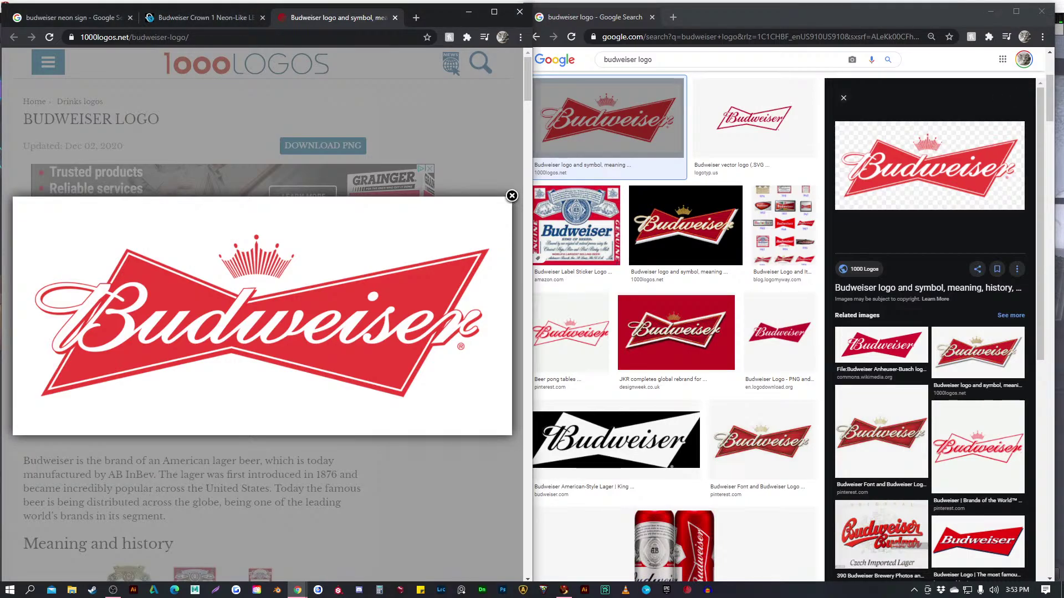
pyautogui.hotkey('alt', 'Tab')
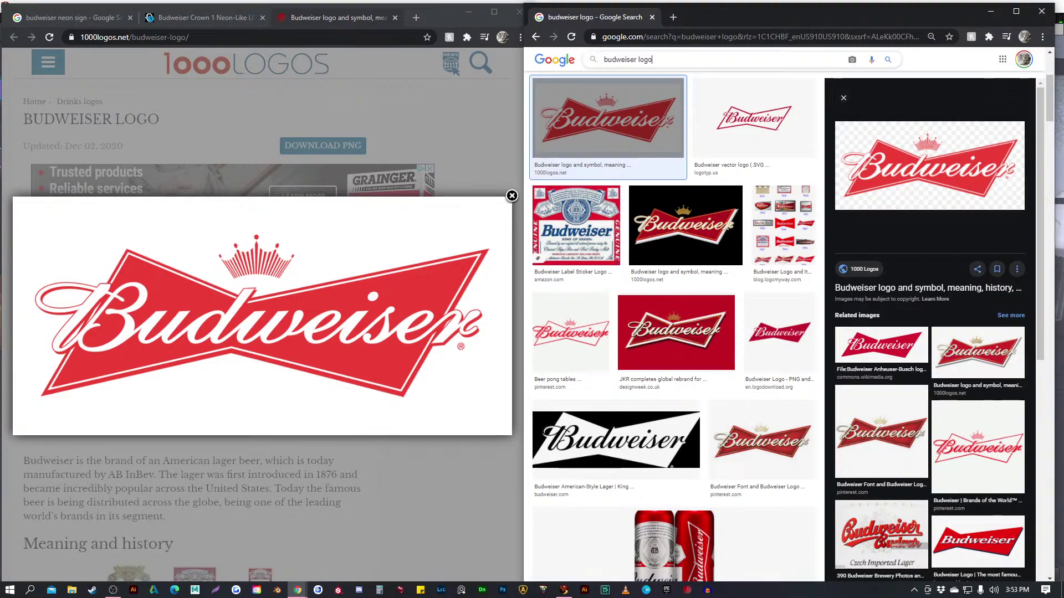
pyautogui.press('BackSpace')
pyautogui.press('BackSpace')
pyautogui.press('BackSpace')
pyautogui.press('BackSpace')
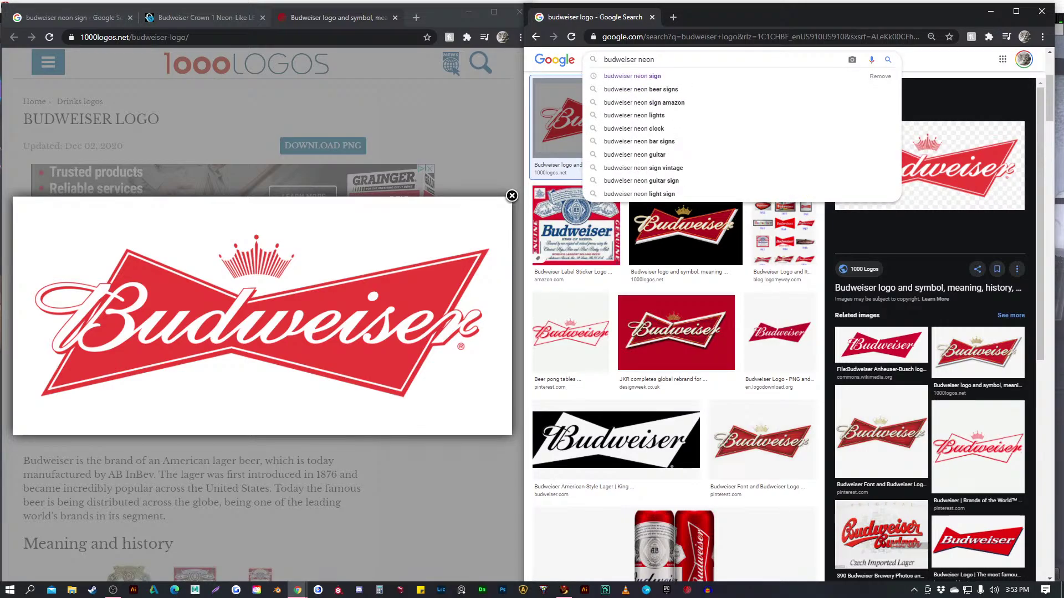
pyautogui.press('Down')
pyautogui.press('Return')
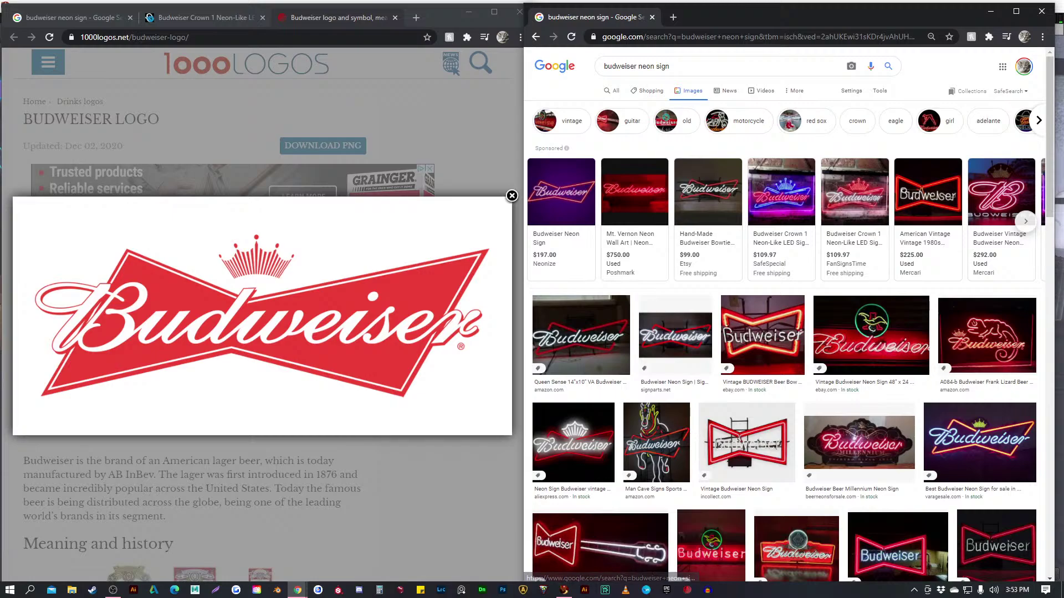
# Enlarge the image results page and examine the Budweiser neon signs as comparison for the flat logo
pyautogui.hotkey('ctrl', '+')
pyautogui.hotkey('ctrl', '+')
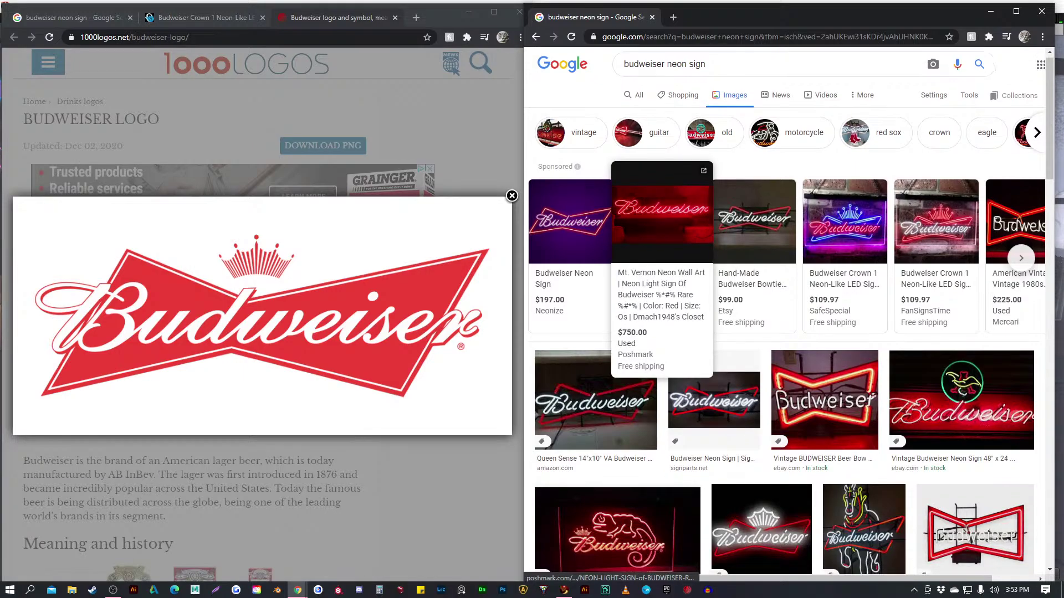
pyautogui.scroll(-1, 659, 277)
pyautogui.scroll(-1, 615, 332)
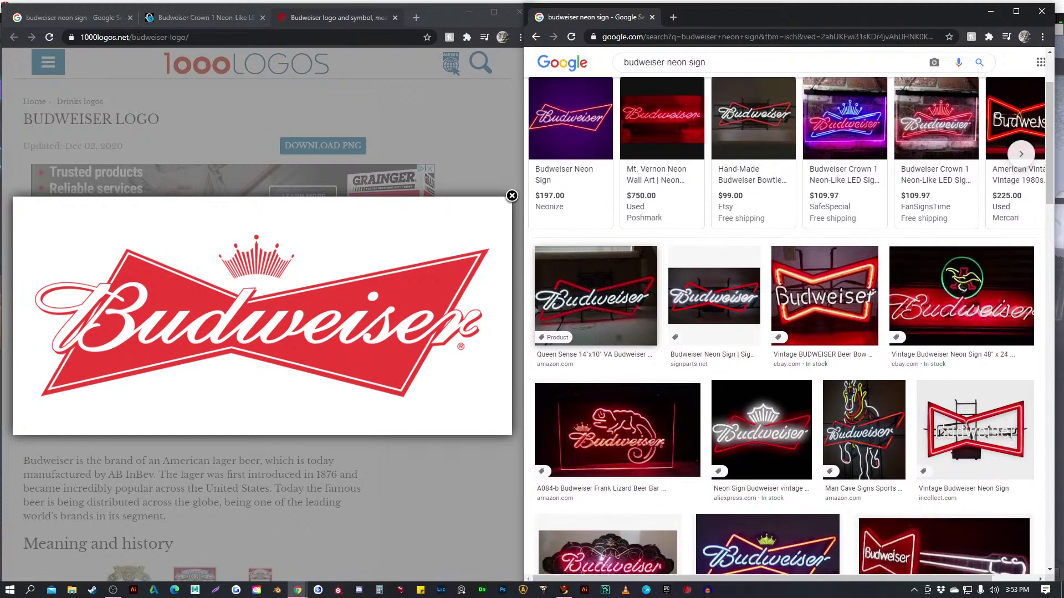
pyautogui.scroll(-2, 615, 333)
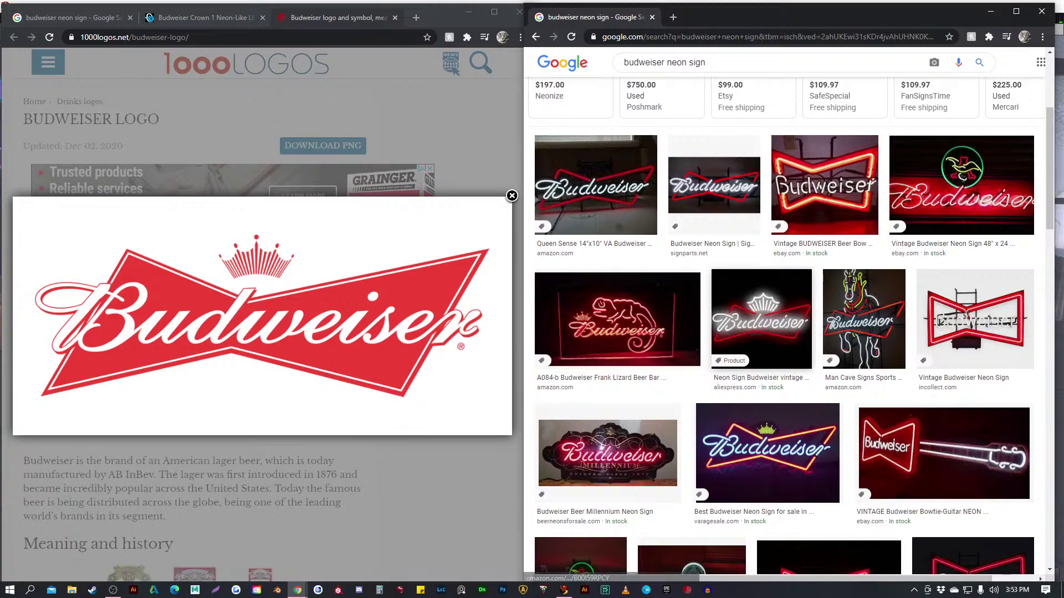
pyautogui.scroll(-4, 762, 321)
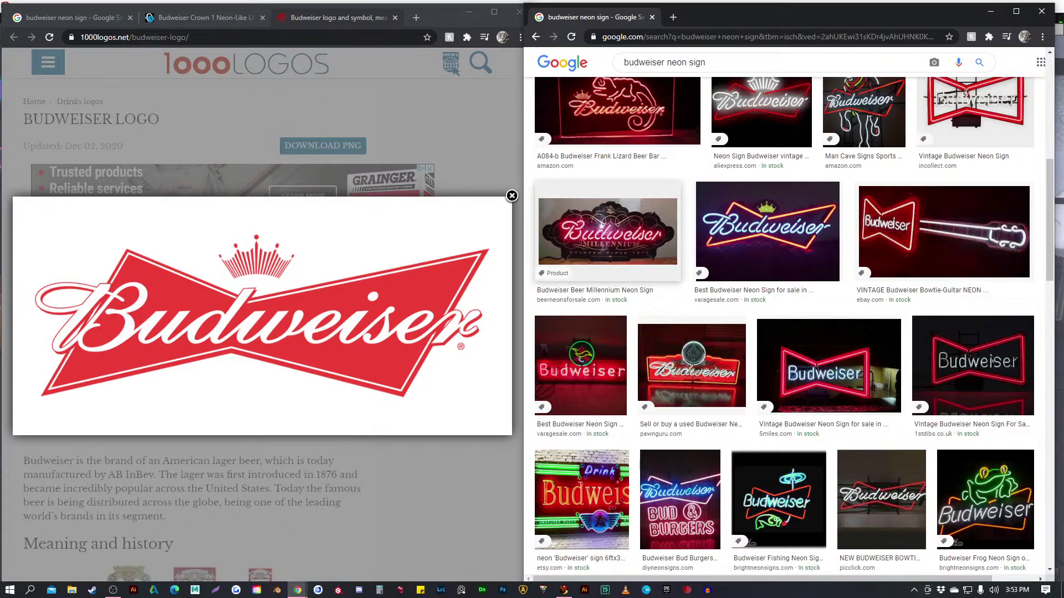
# Examine the shapes and colours of more Budweiser neon signs in the image results, and close the detached search window
pyautogui.scroll(-4, 782, 327)
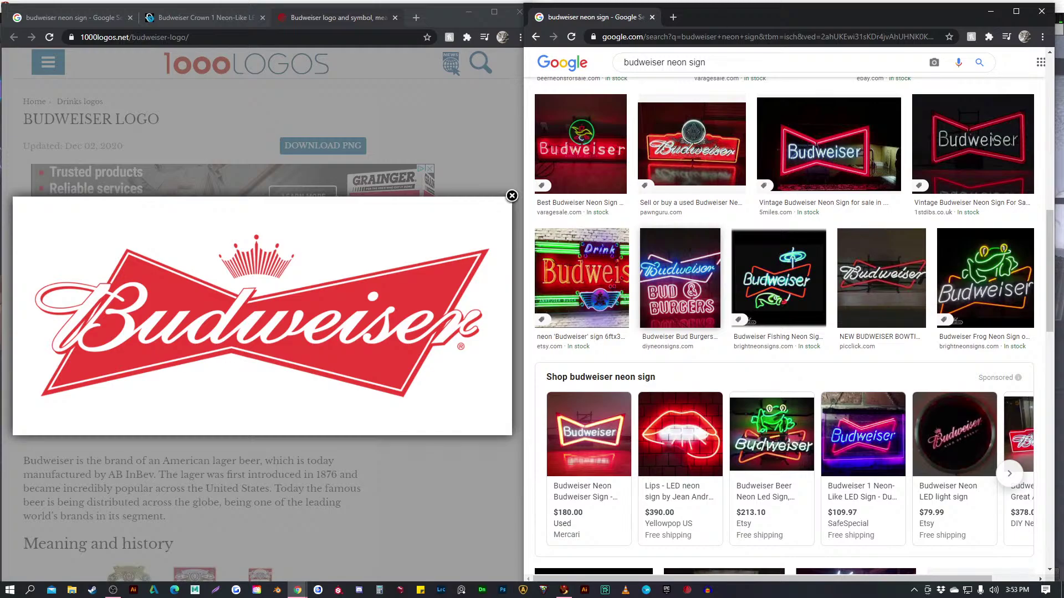
pyautogui.scroll(7, 782, 327)
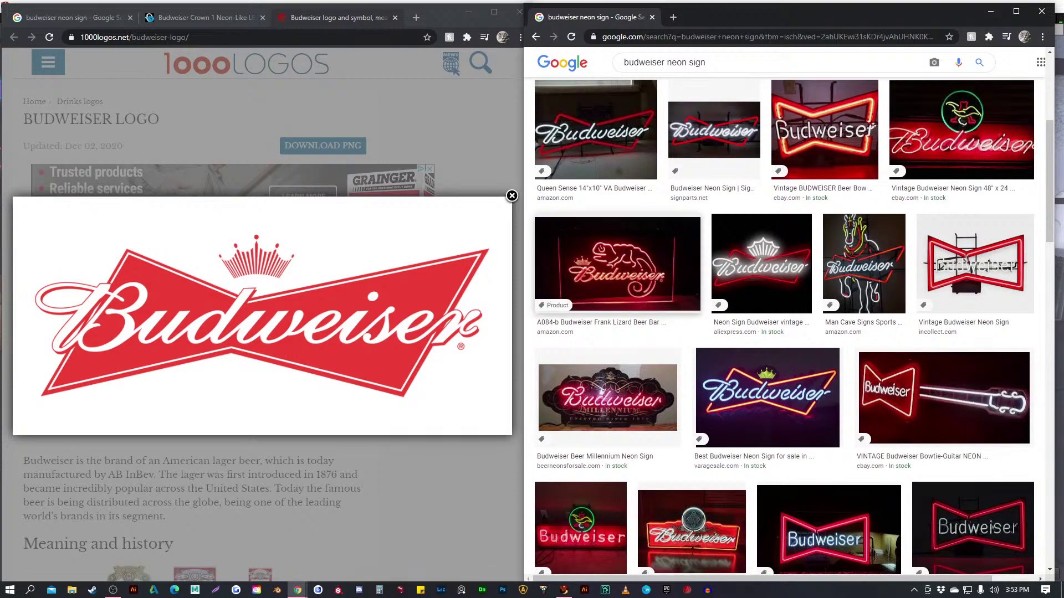
pyautogui.scroll(2, 781, 327)
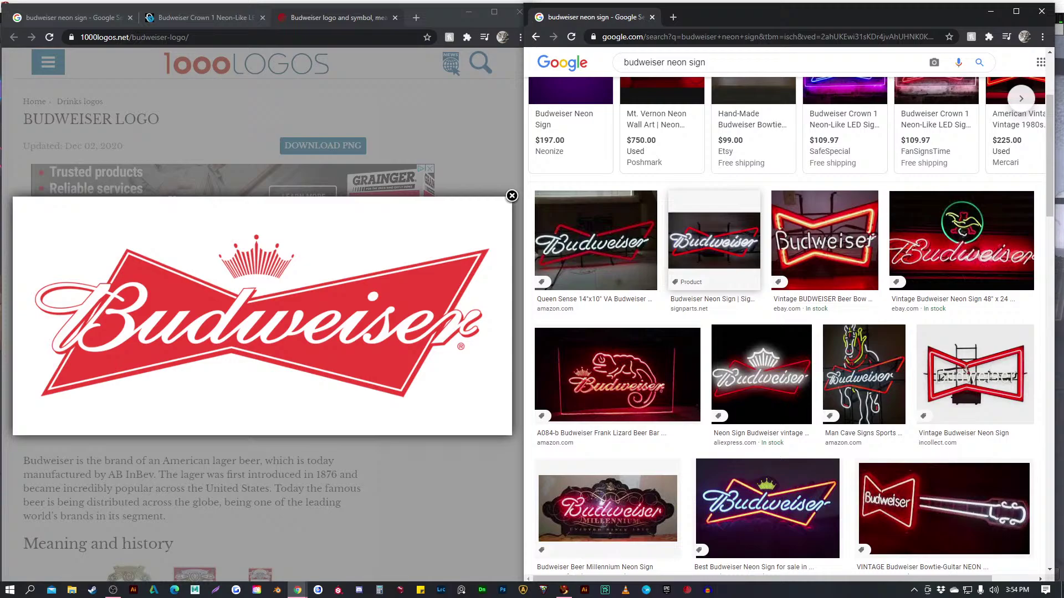
pyautogui.scroll(-7, 787, 327)
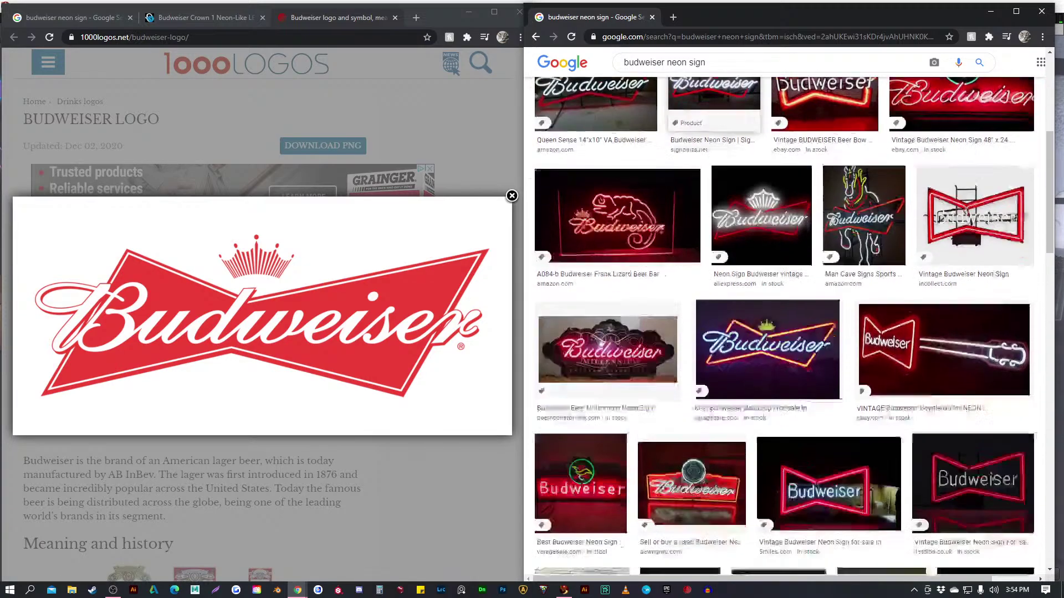
pyautogui.scroll(-2, 690, 255)
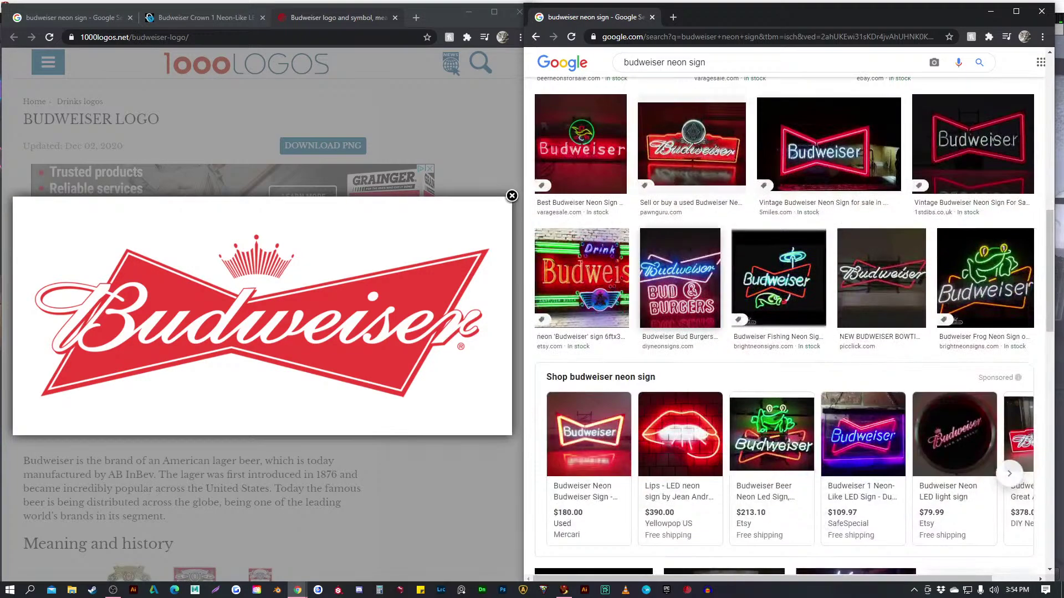
pyautogui.scroll(-8, 679, 333)
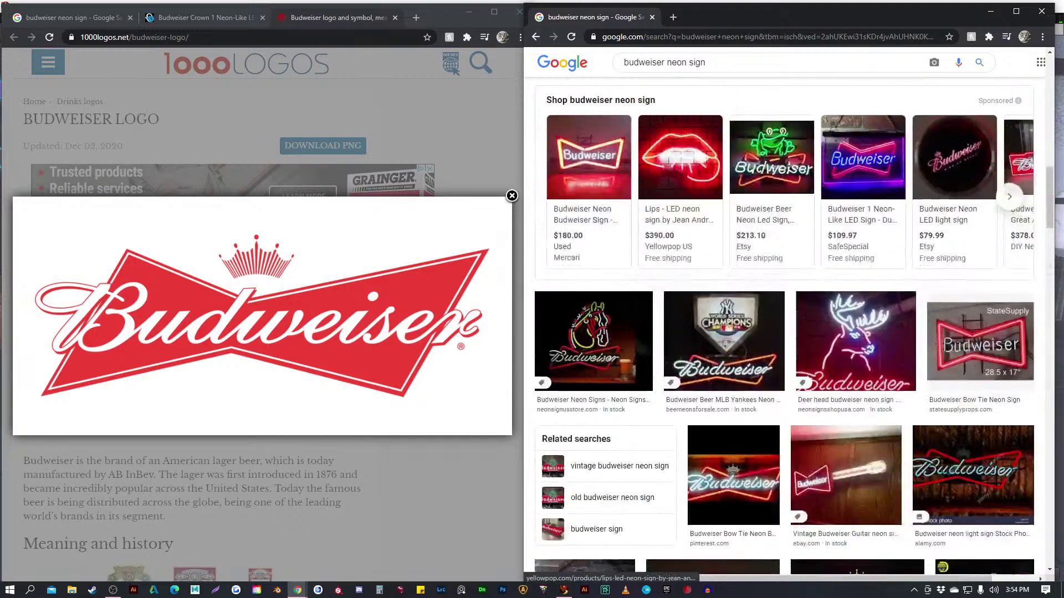
pyautogui.scroll(-2, 784, 327)
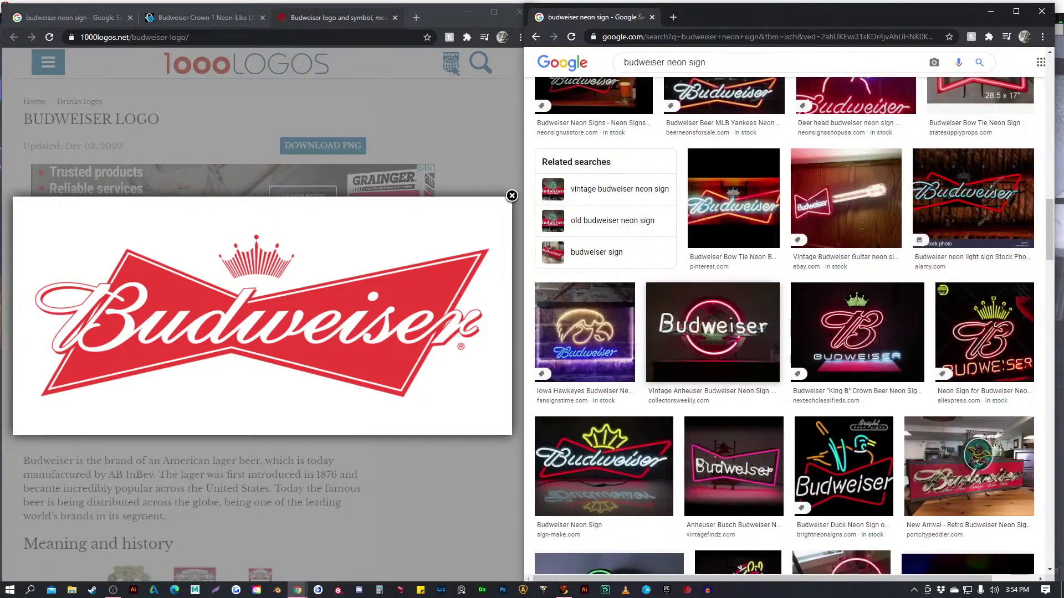
pyautogui.scroll(-2, 715, 280)
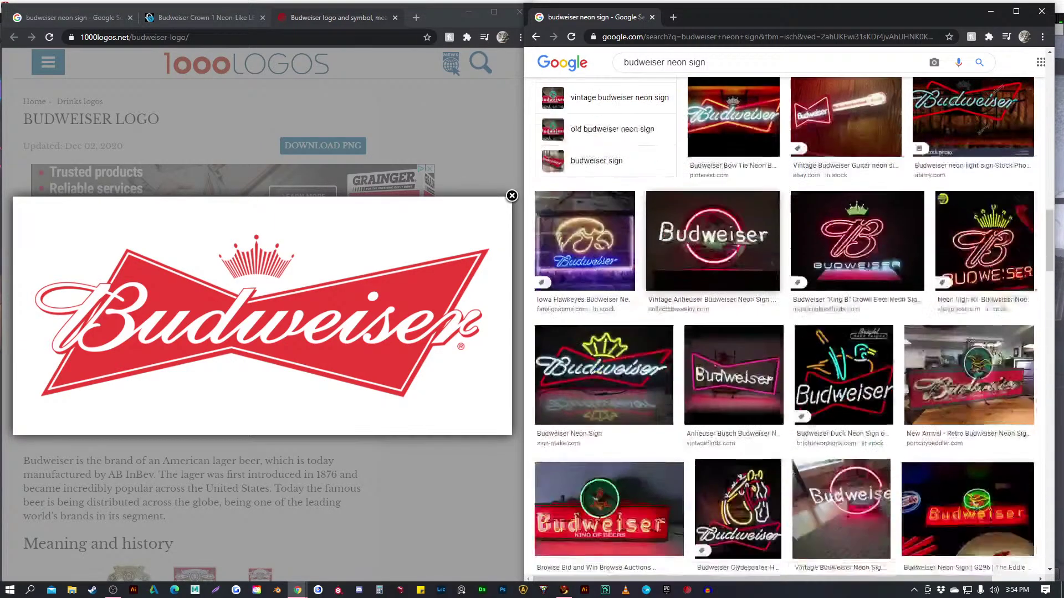
pyautogui.scroll(-6, 715, 279)
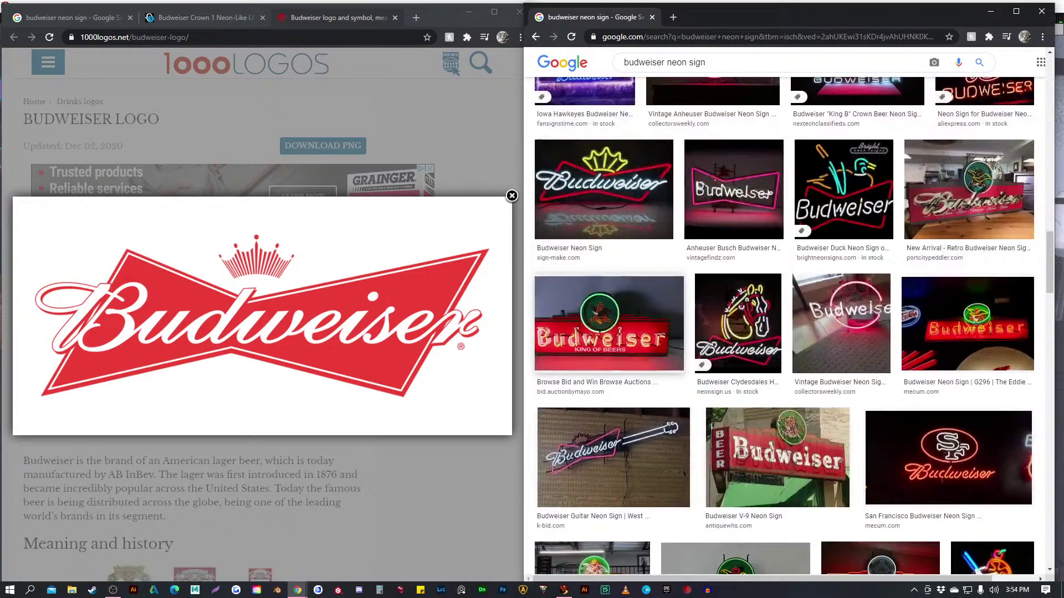
pyautogui.scroll(-2, 736, 310)
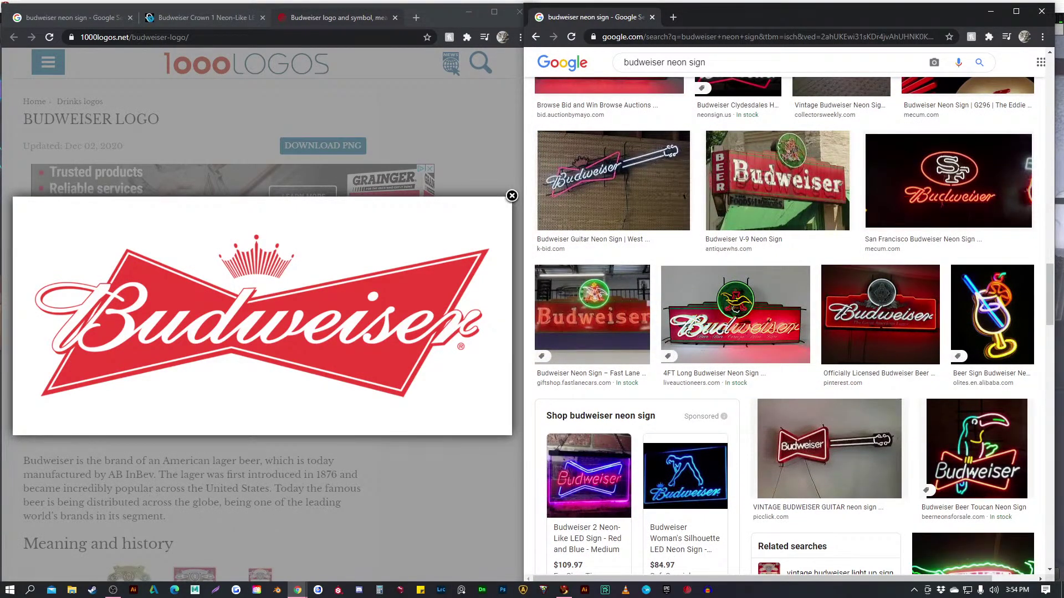
pyautogui.scroll(-5, 682, 275)
pyautogui.scroll(-4, 682, 274)
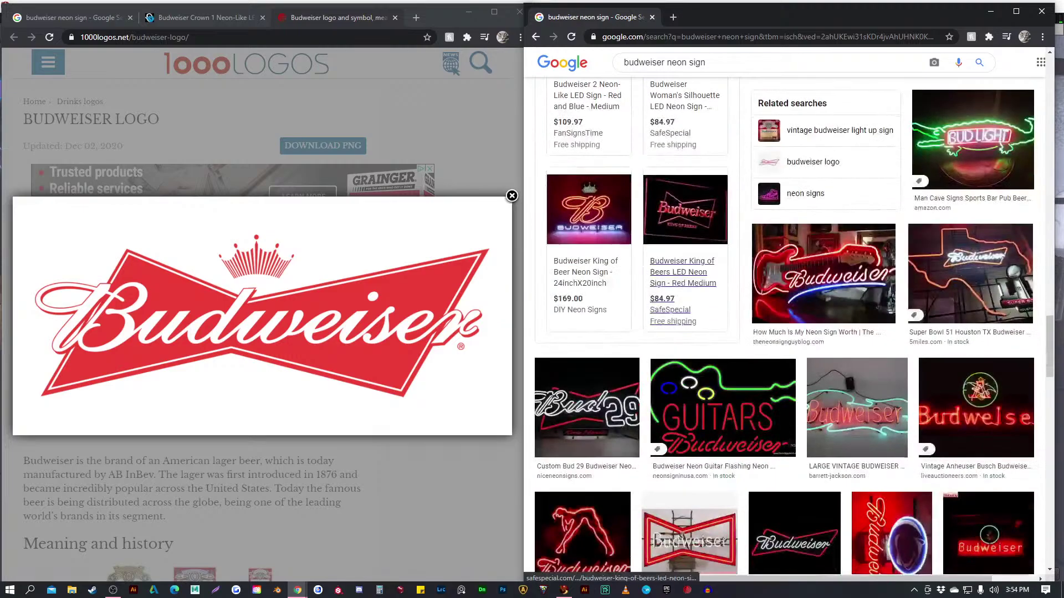
pyautogui.moveTo(683, 274)
pyautogui.scroll(-3, 683, 274)
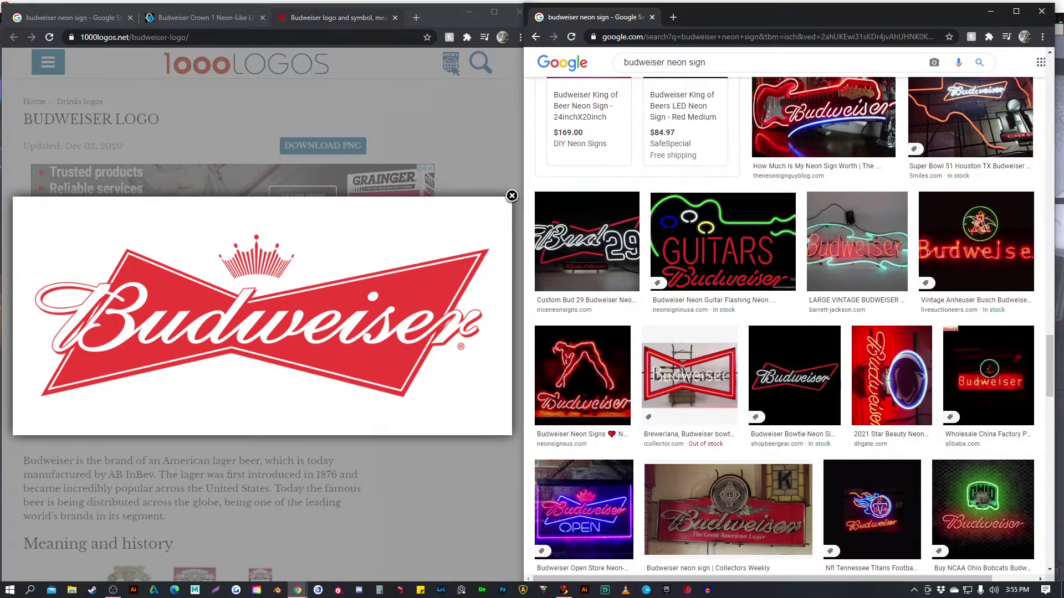
pyautogui.click(1042, 11)
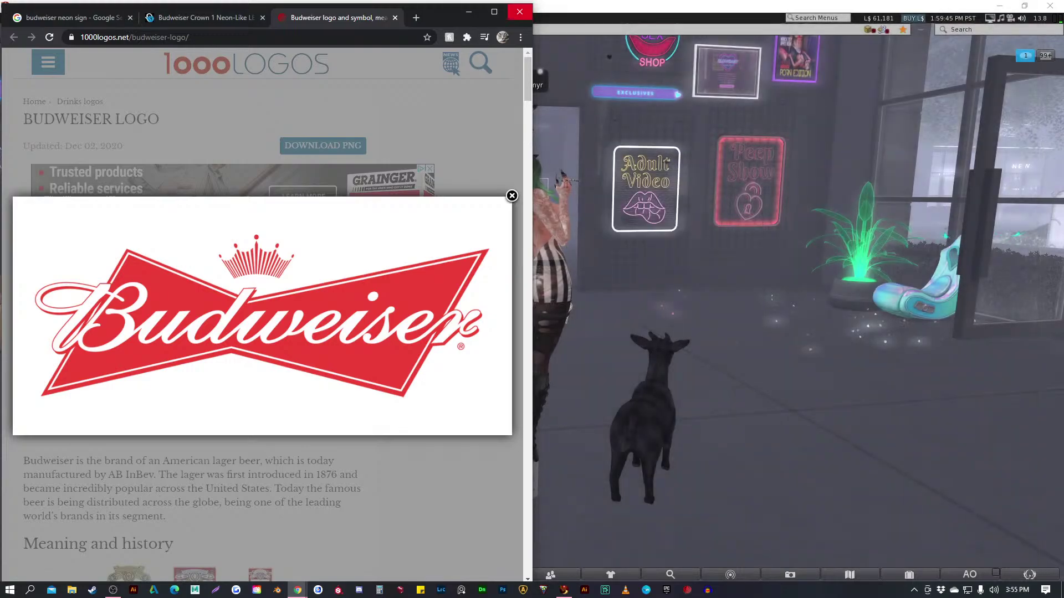
# Switch to the Firestorm viewer and walk the avatar out through the shop's glass doors, over the crosswalk and into the intersection
pyautogui.hotkey('alt', 'Tab')
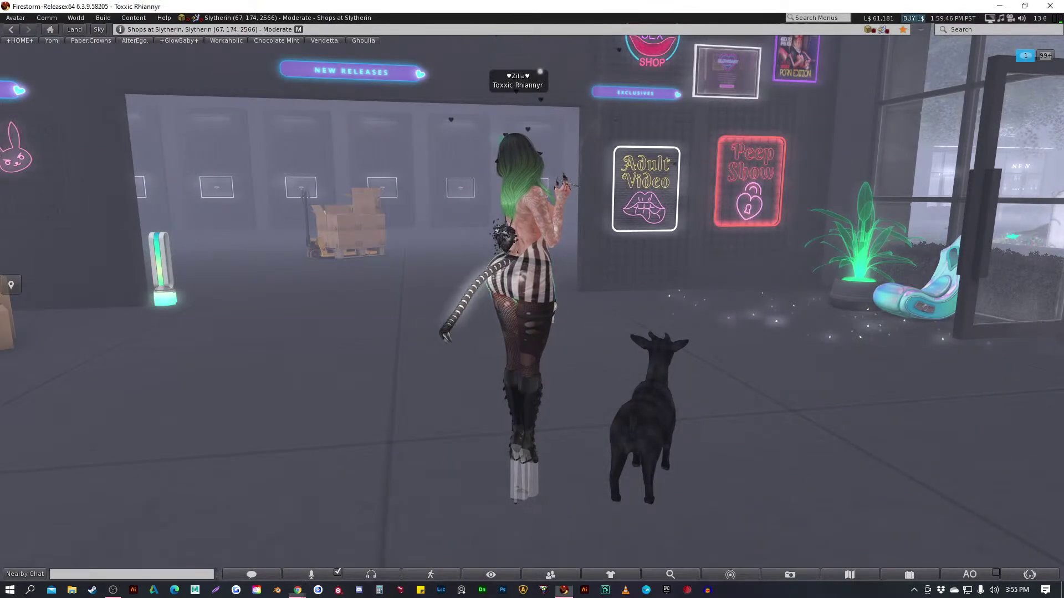
pyautogui.press('Right')
pyautogui.press('Up')
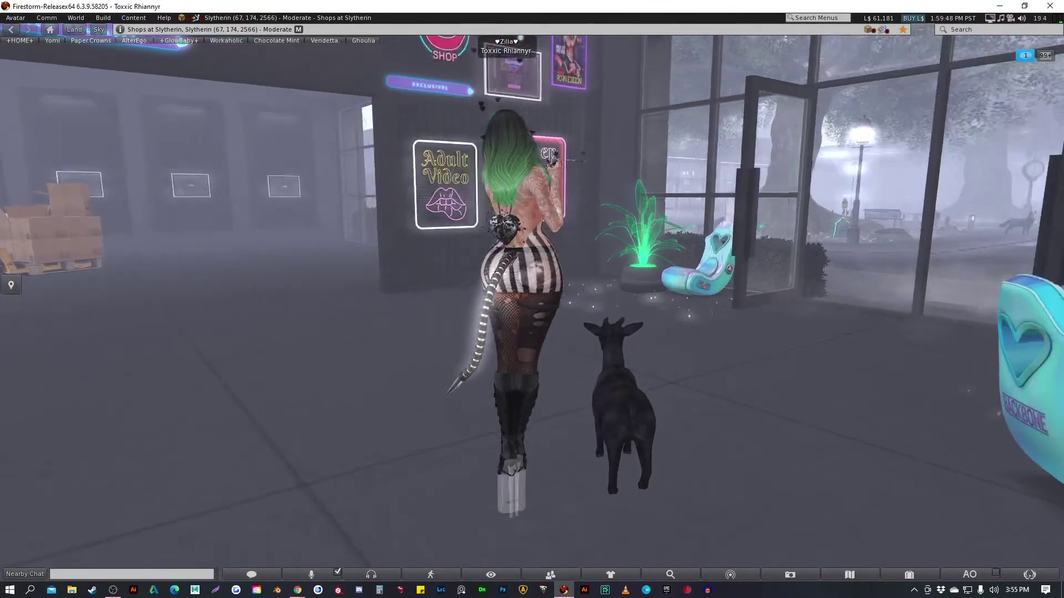
pyautogui.press('Up')
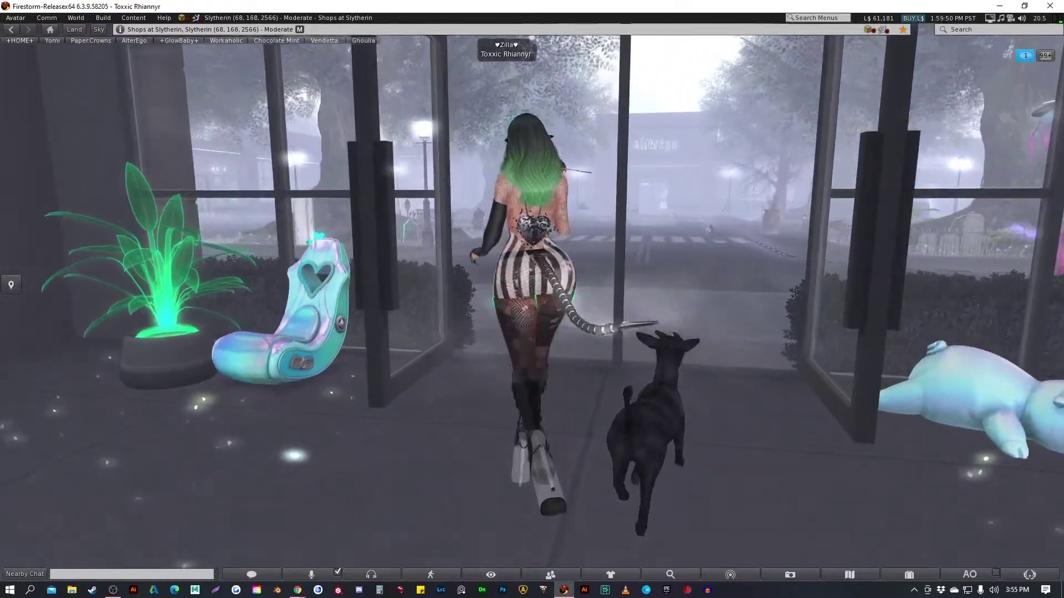
pyautogui.press('Up')
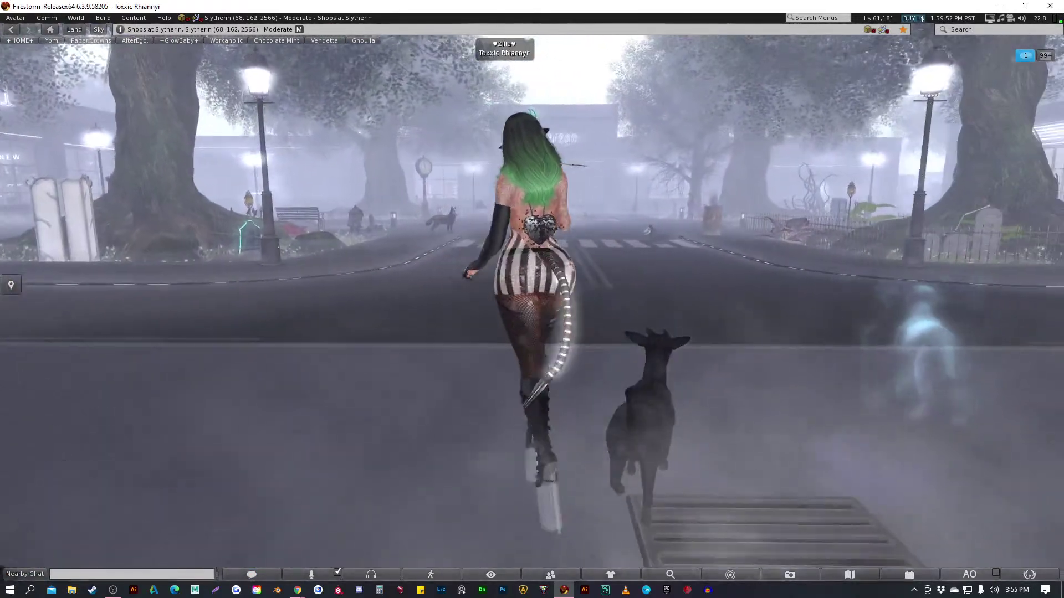
pyautogui.press('Up')
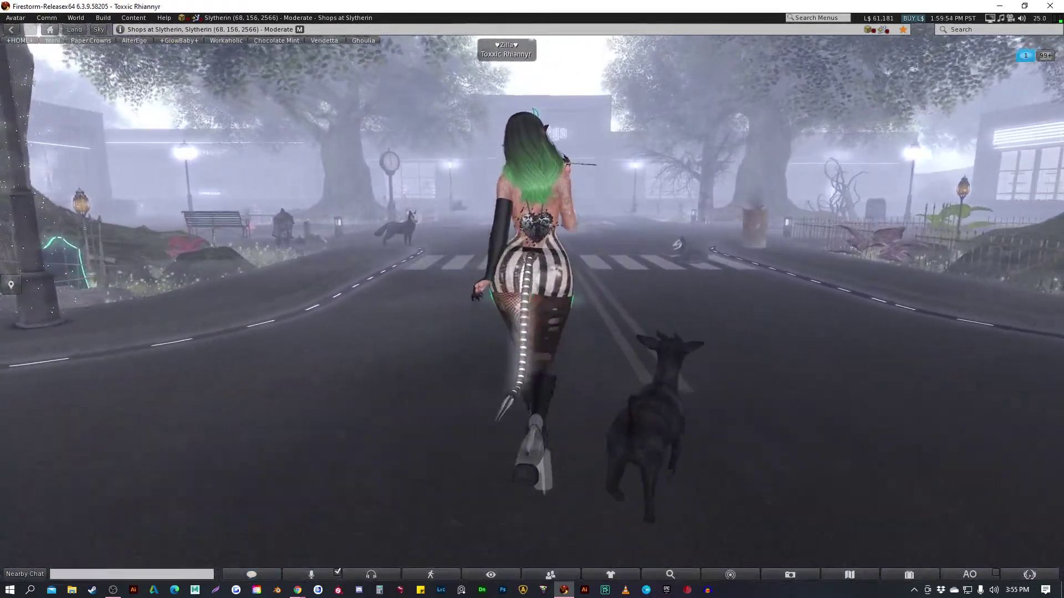
pyautogui.press('Up')
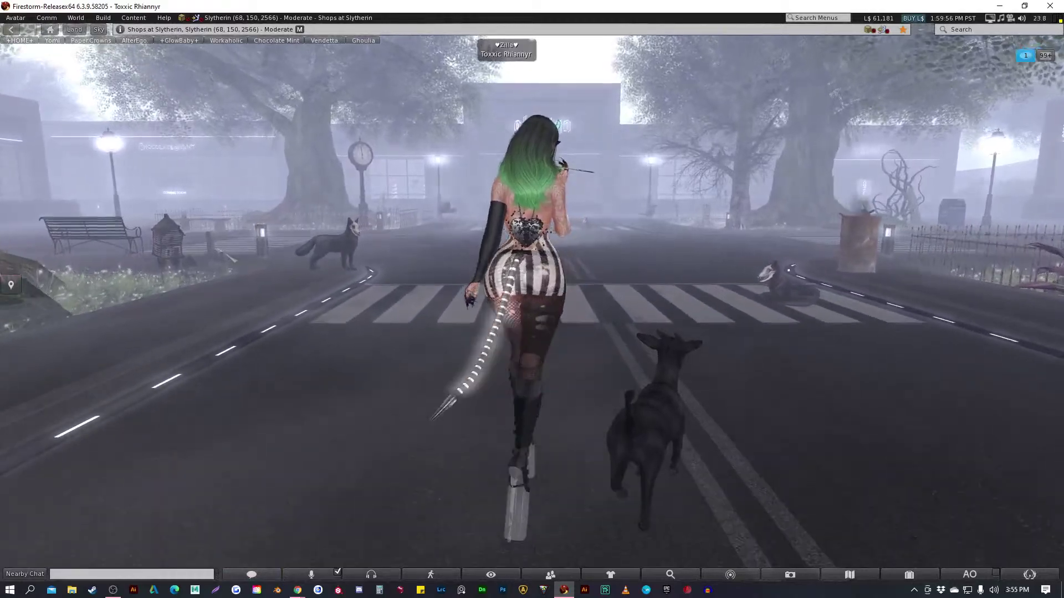
pyautogui.press('Up')
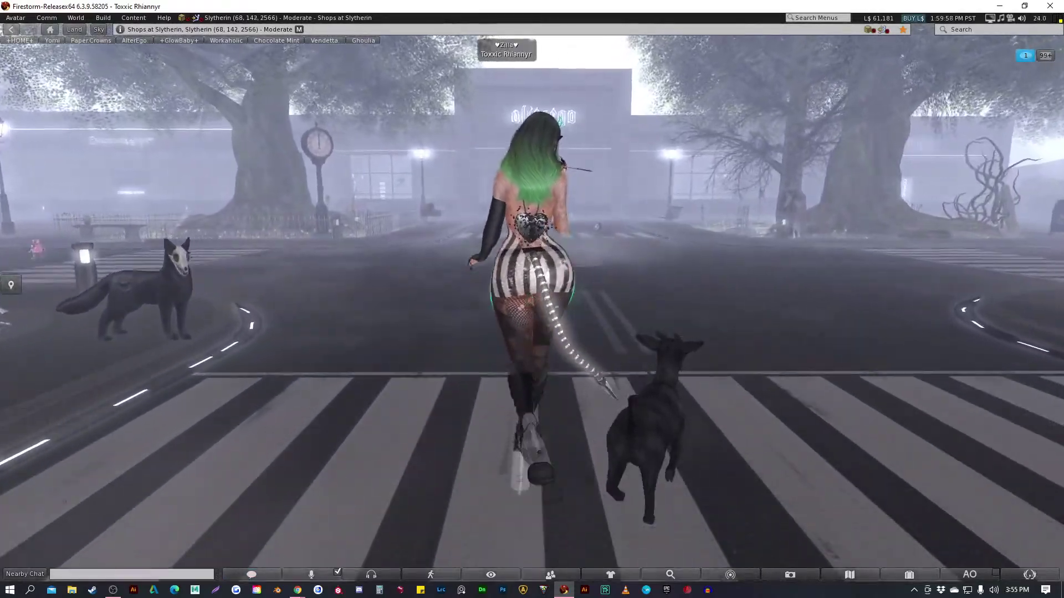
pyautogui.press('Up')
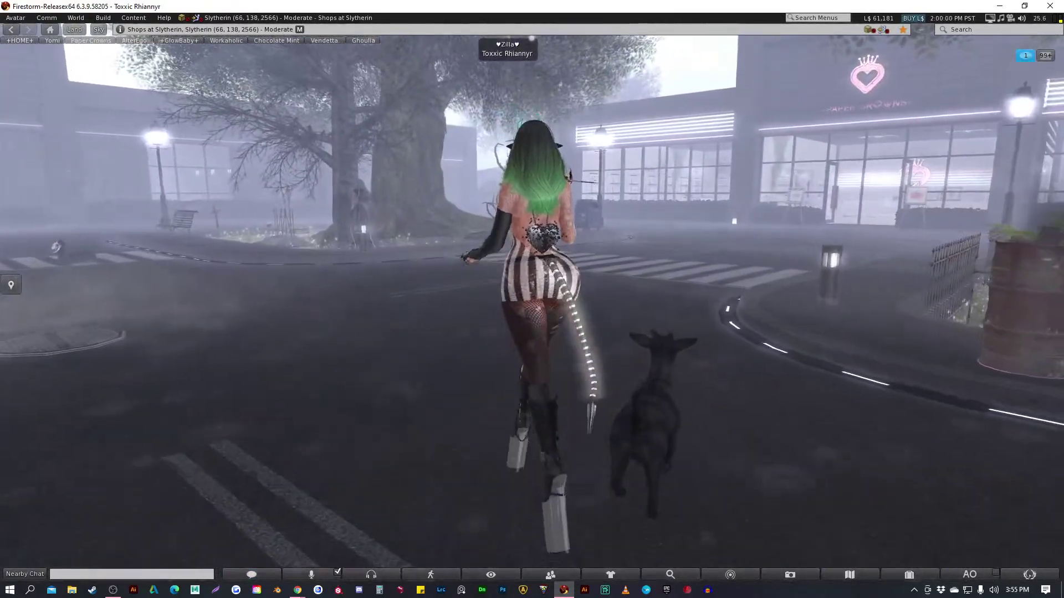
# Turn the avatar around in the intersection to view the surrounding storefront signs, ending facing the Glowbaby store
pyautogui.press('Left')
pyautogui.press('Left')
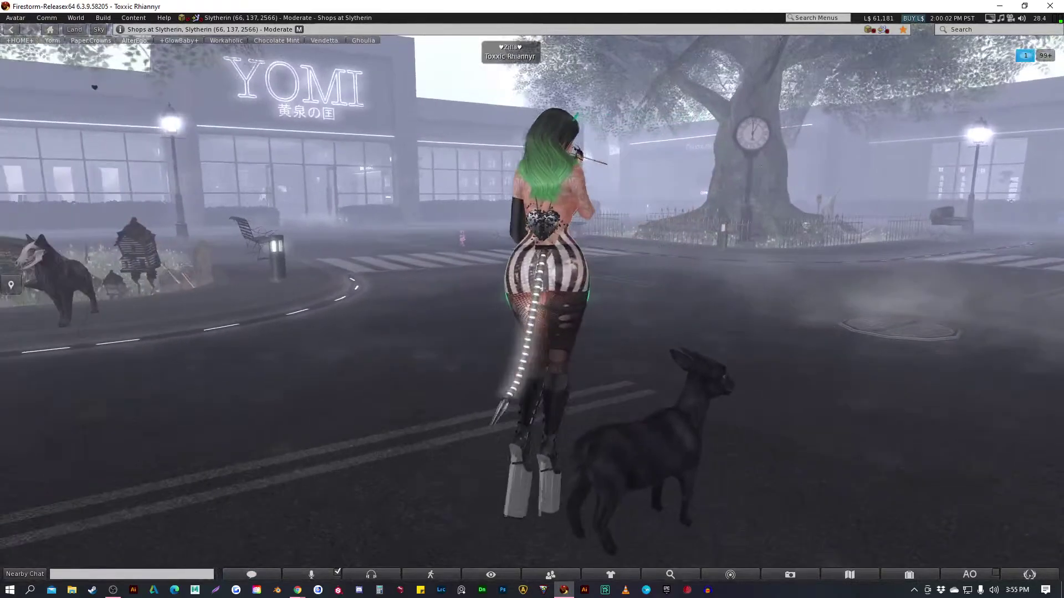
pyautogui.press('Right')
pyautogui.press('Up')
pyautogui.press('Up')
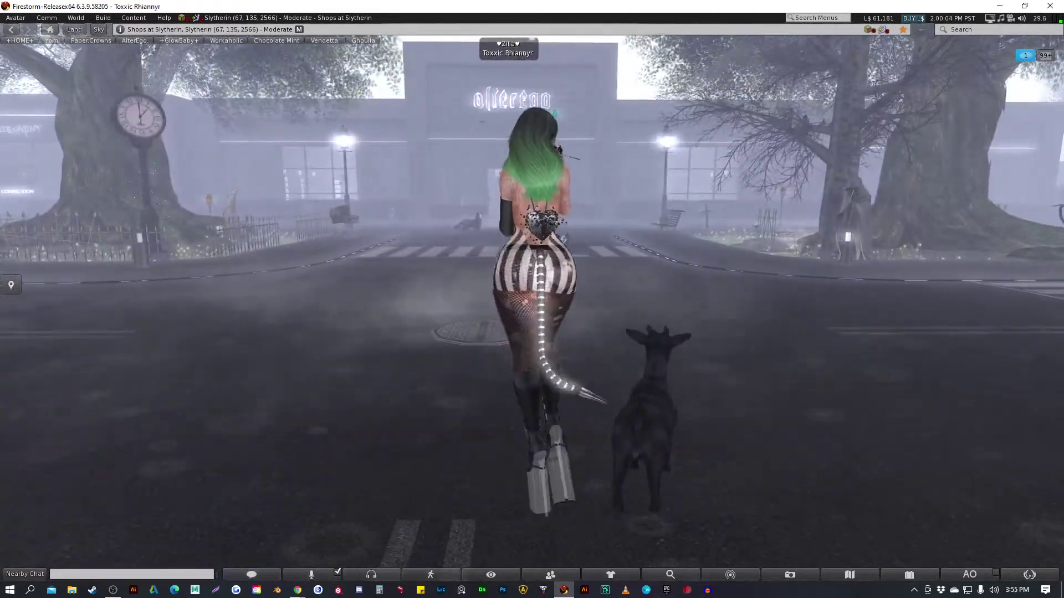
pyautogui.press('Right')
pyautogui.press('Right')
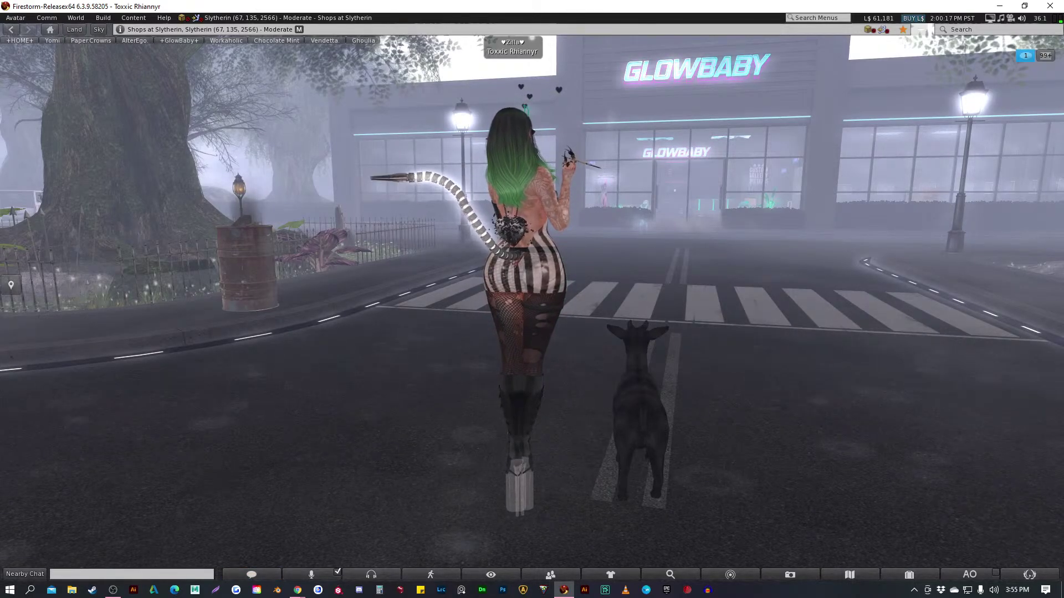
pyautogui.click(1029, 575)
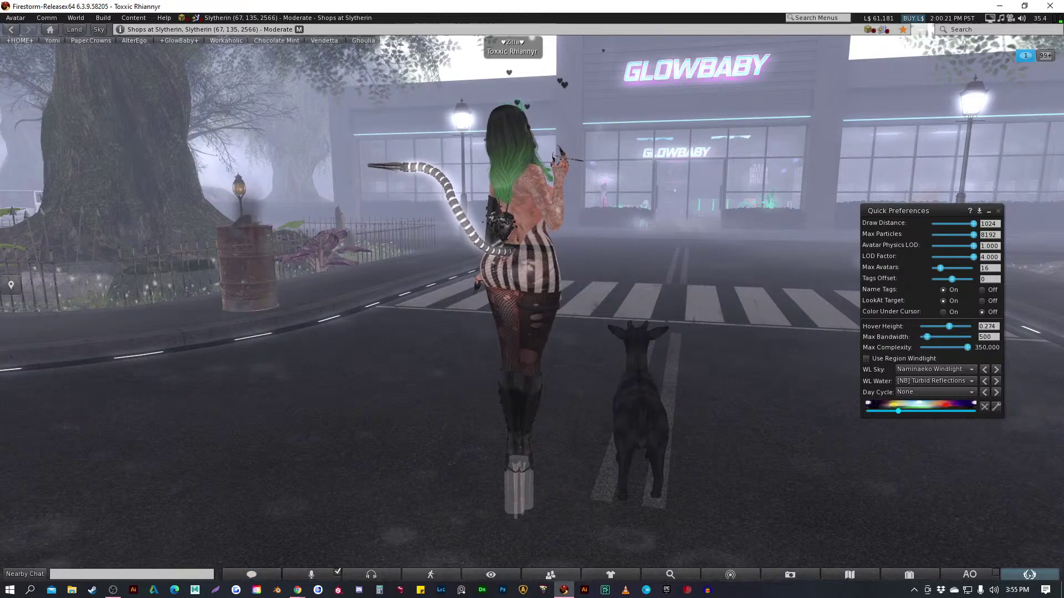
pyautogui.click(1029, 575)
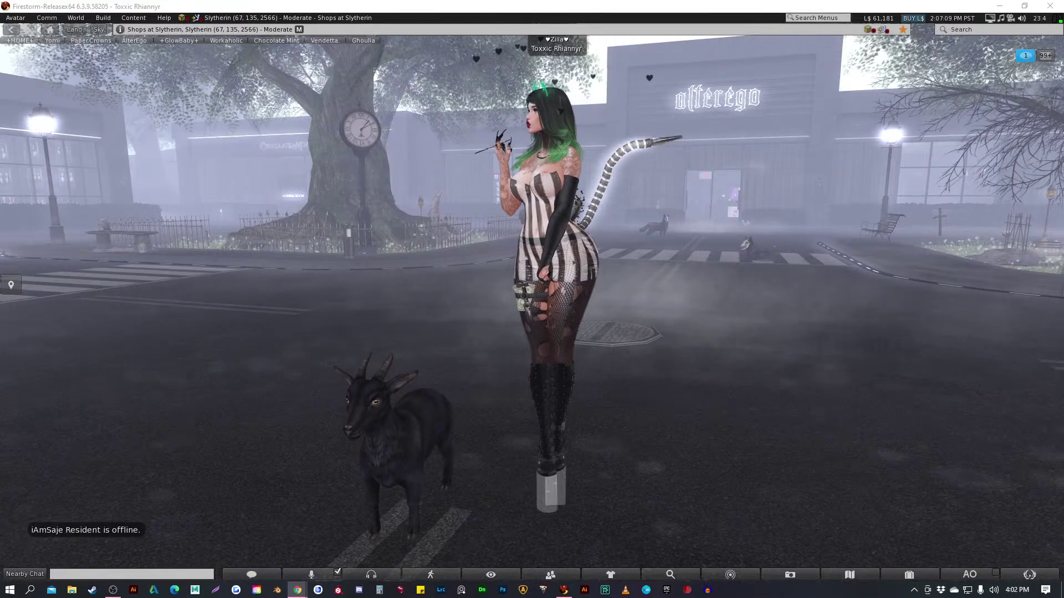
# Check the Waiting List spreadsheet in Chrome and bring the window with the 1000logos Budweiser page to the front
pyautogui.hotkey('alt', 'Tab')
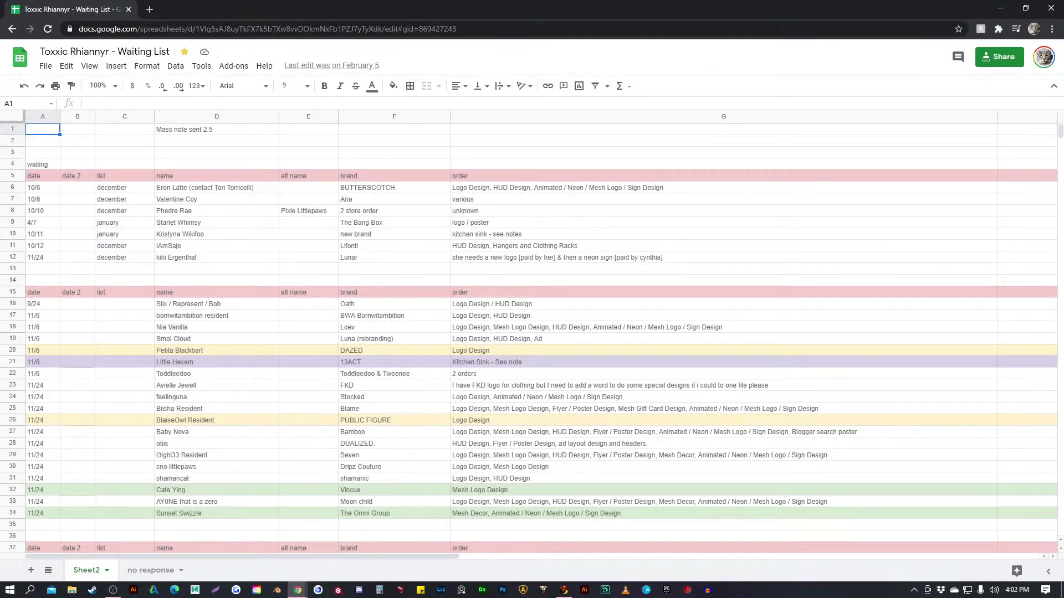
pyautogui.hotkey('alt', 'Tab')
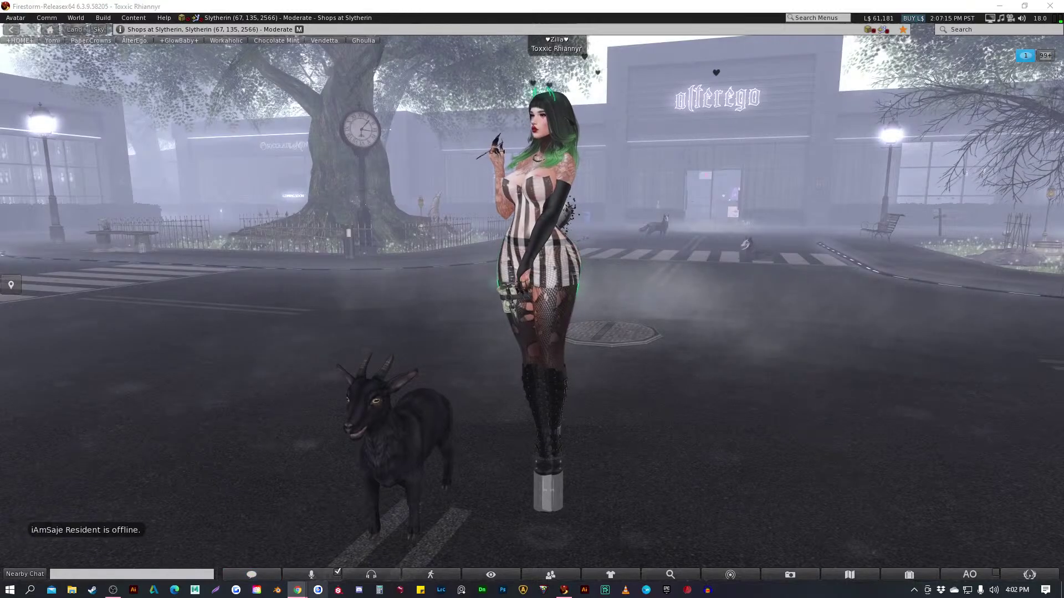
pyautogui.moveTo(298, 590)
pyautogui.click(356, 540)
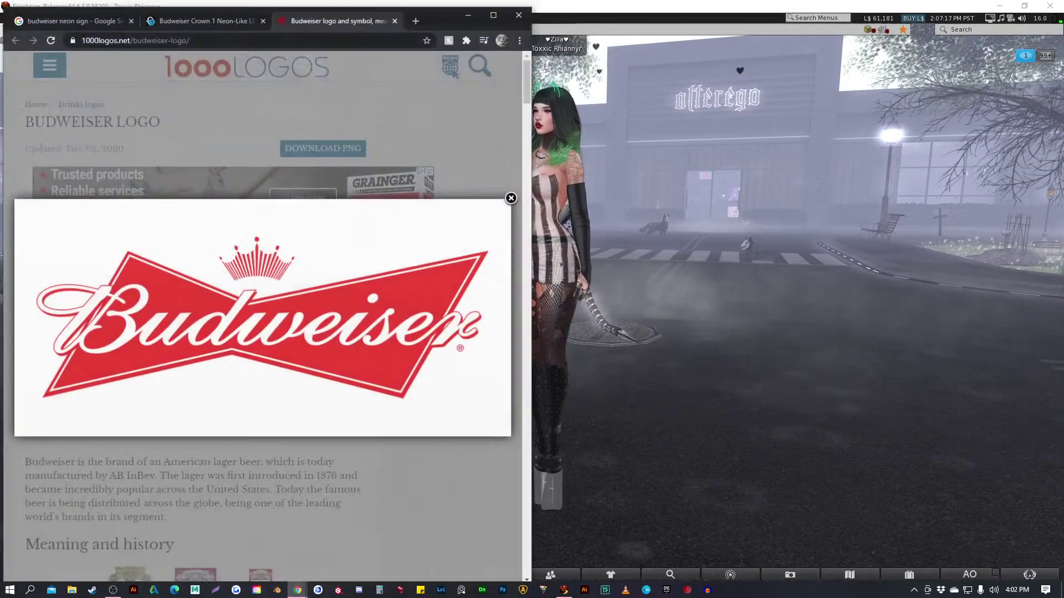
pyautogui.press('super+Up')
# Switch to the (Responses 2) spreadsheet and review the brands and requested service types from the first to the last form response
pyautogui.hotkey('alt', 'Tab')
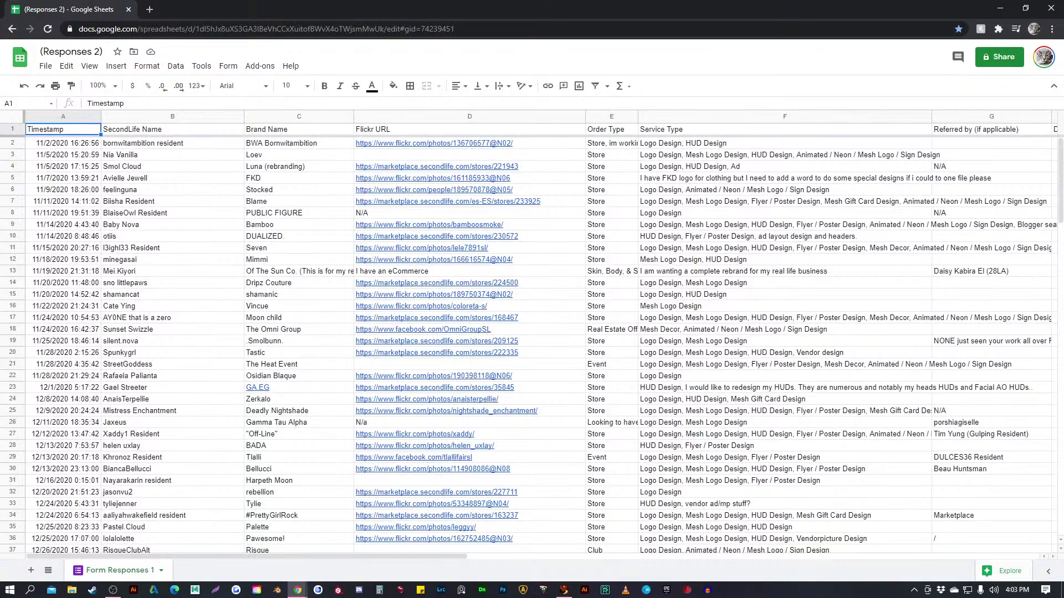
pyautogui.scroll(-7, 532, 346)
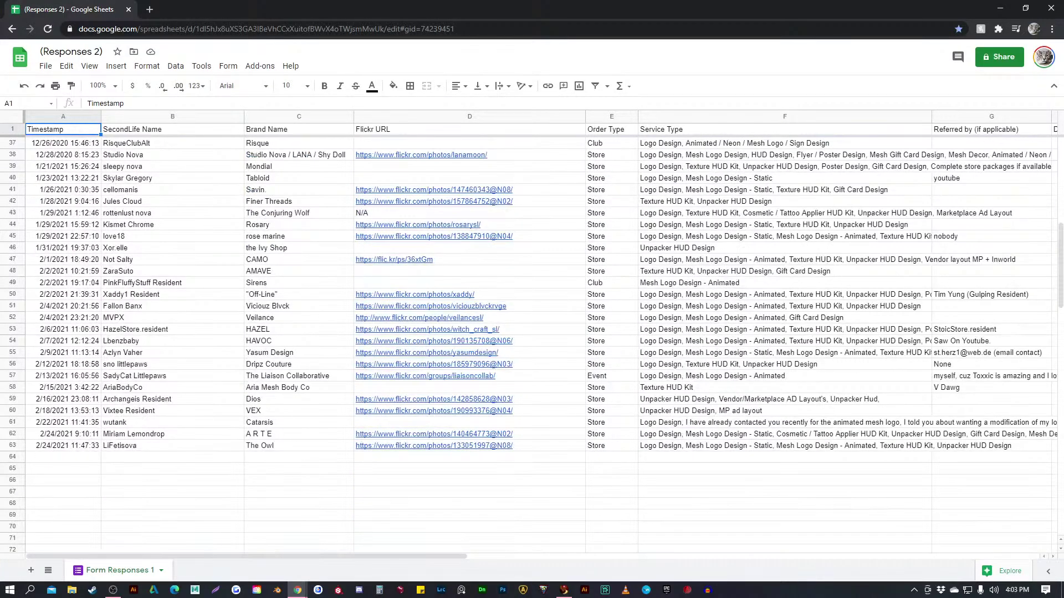
pyautogui.scroll(7, 532, 346)
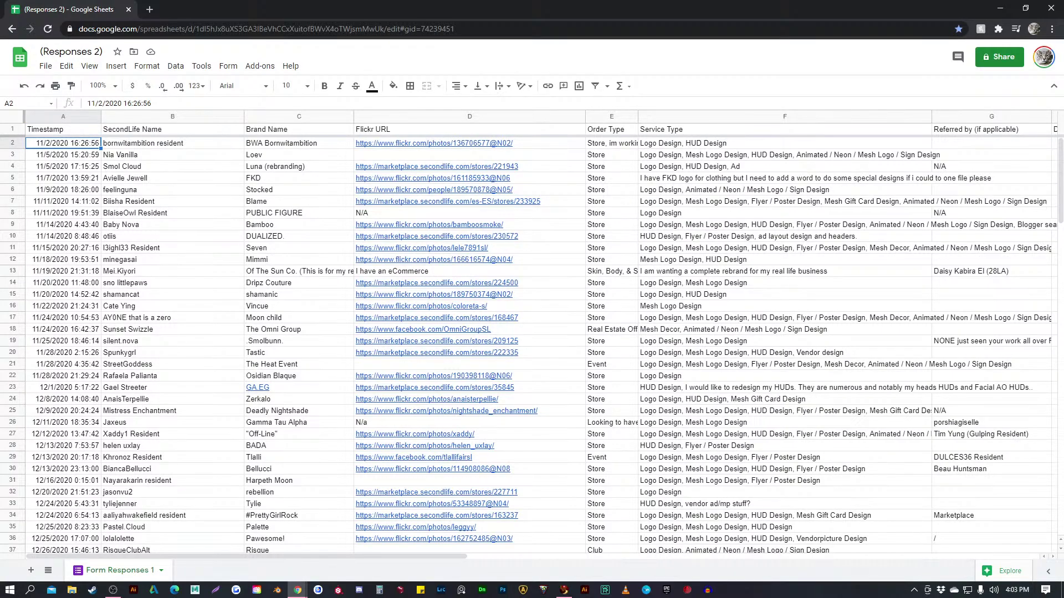
pyautogui.click(173, 143)
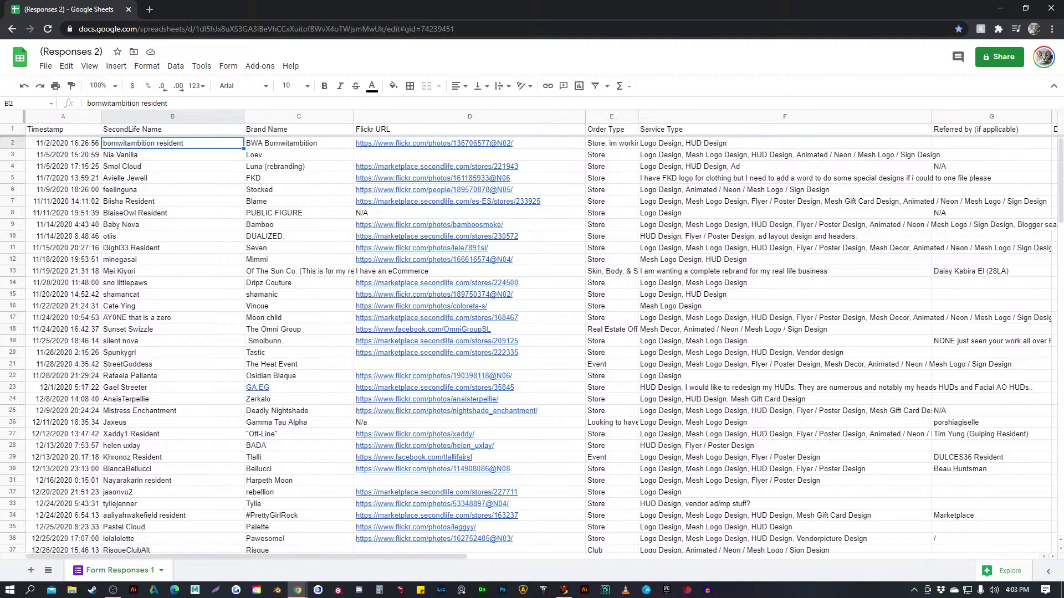
pyautogui.scroll(-13, 532, 344)
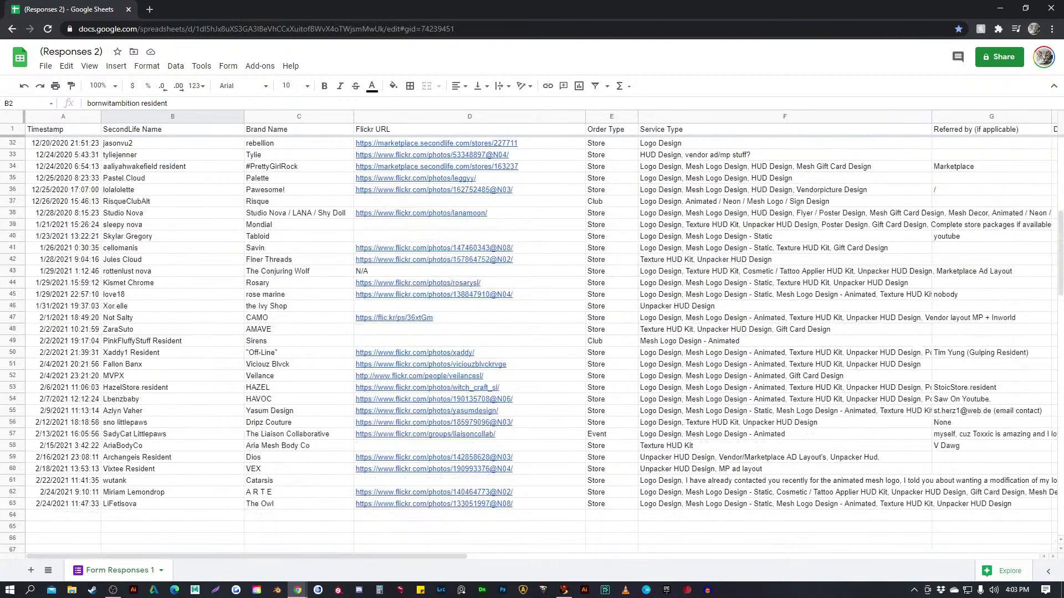
pyautogui.scroll(13, 532, 344)
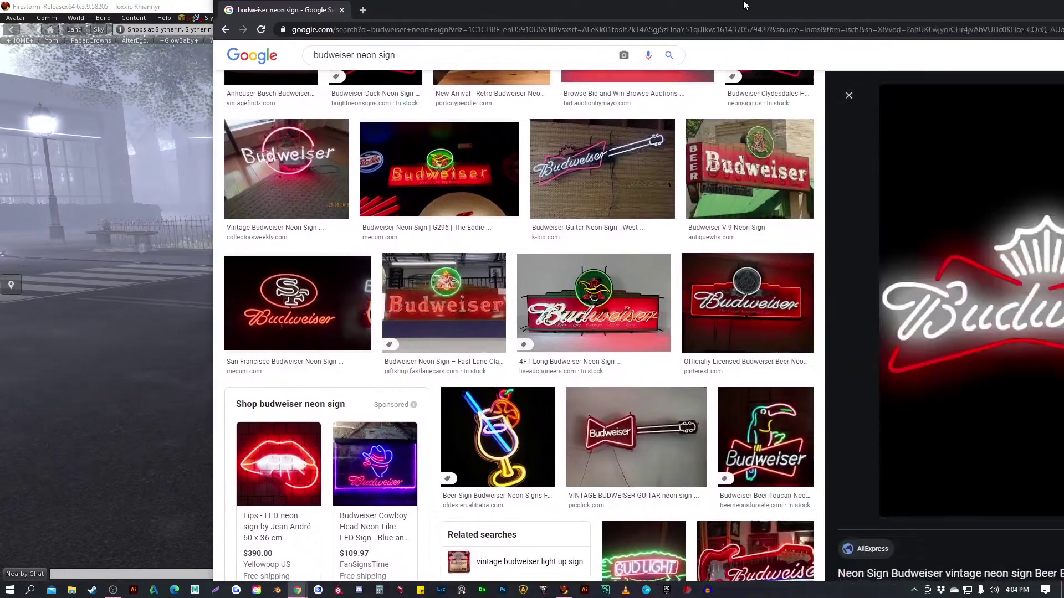
# Look through the budweiser neon sign image results in Chrome and switch back to the Firestorm viewer
pyautogui.scroll(-10, 305, 327)
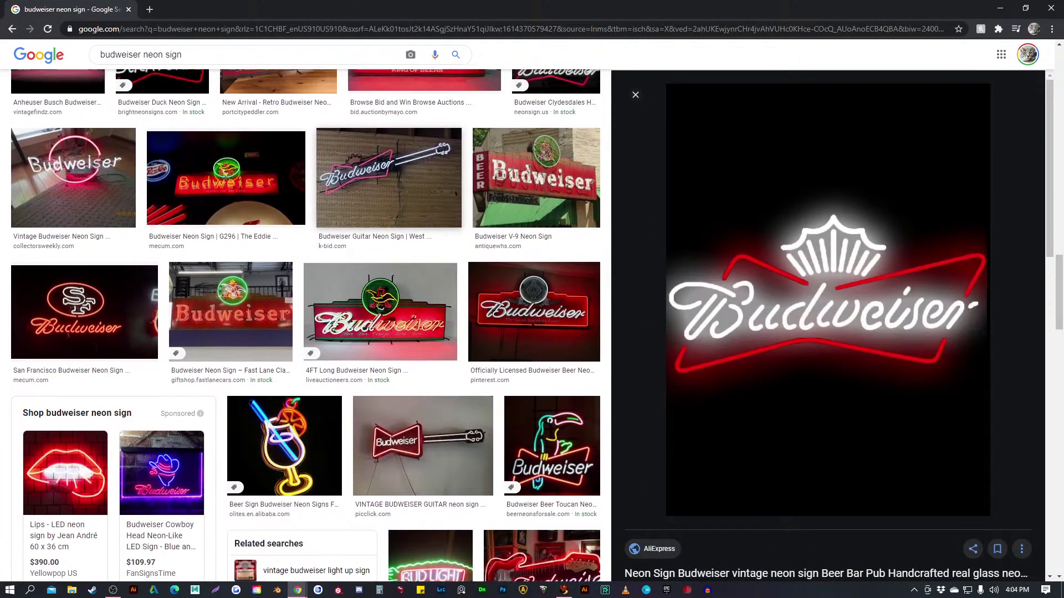
pyautogui.scroll(10, 412, 232)
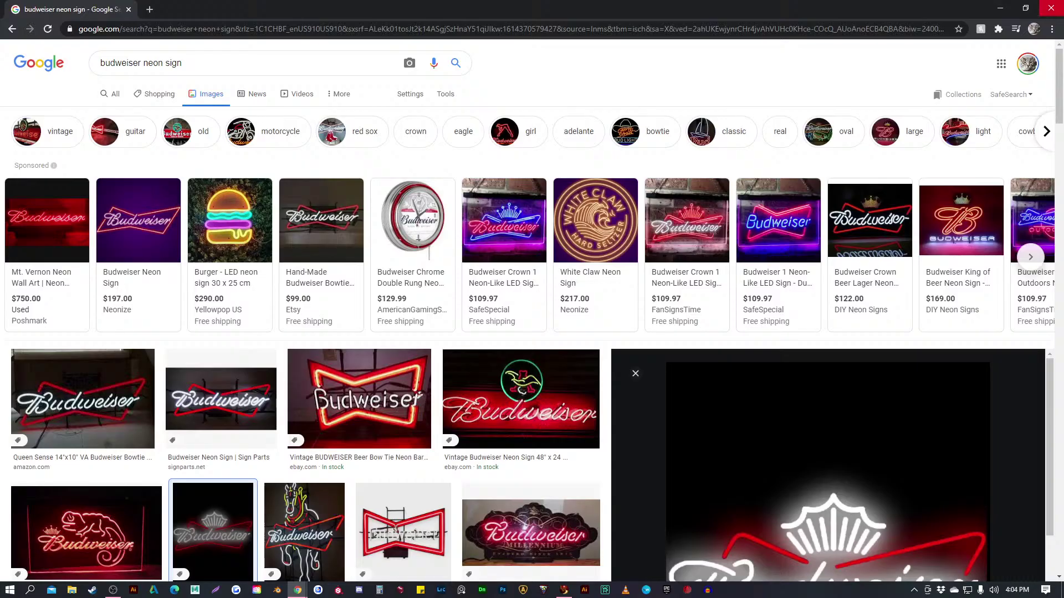
pyautogui.hotkey('alt', 'Tab')
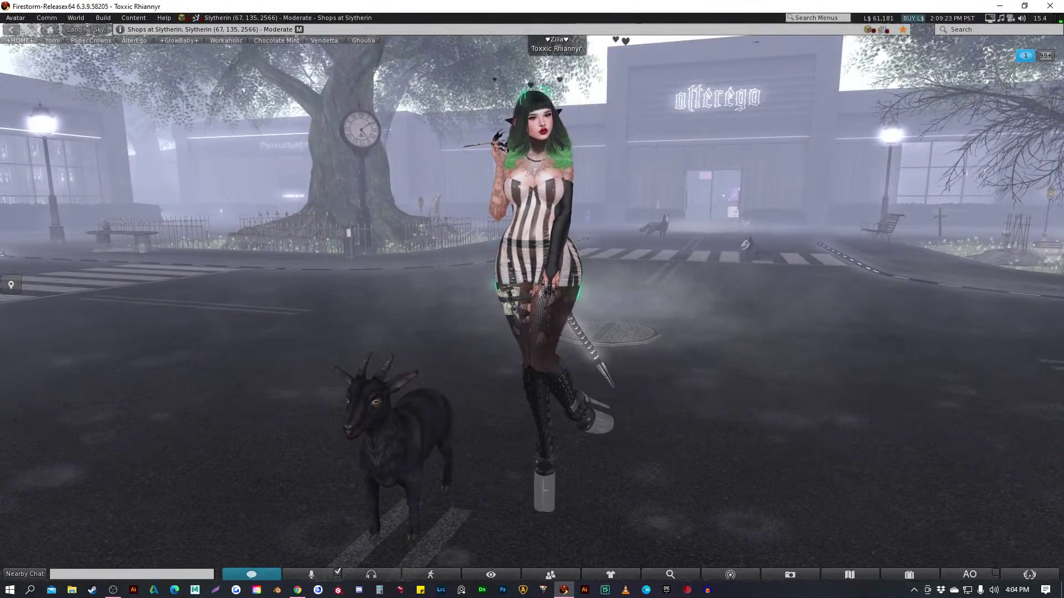
# Walk the avatar through the intersection past the Alterego storefront and stop facing the Yomi store
pyautogui.press('Escape')
pyautogui.press('Left')
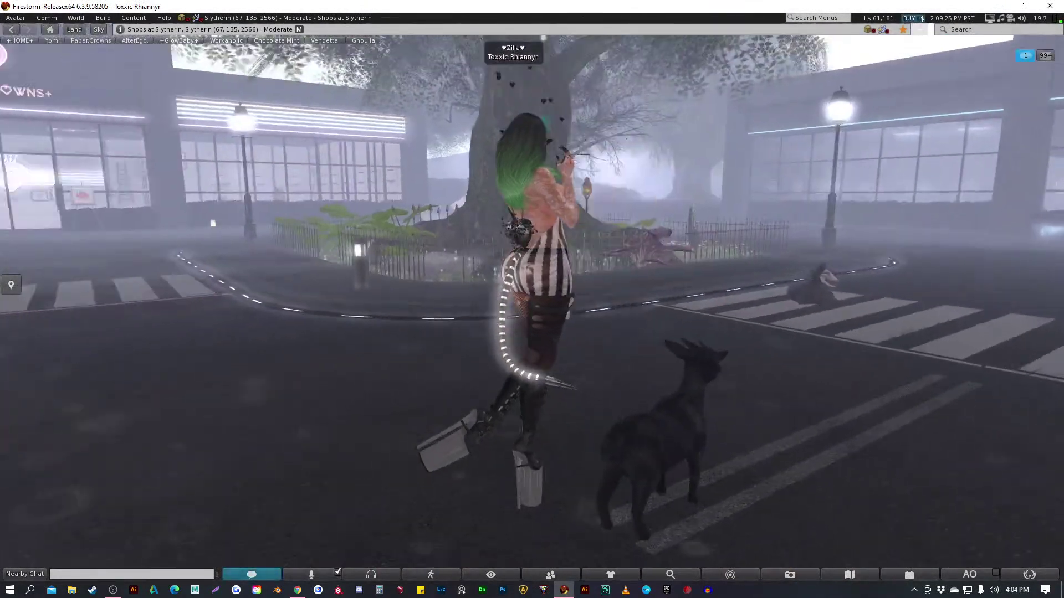
pyautogui.press('Left')
pyautogui.press('Up')
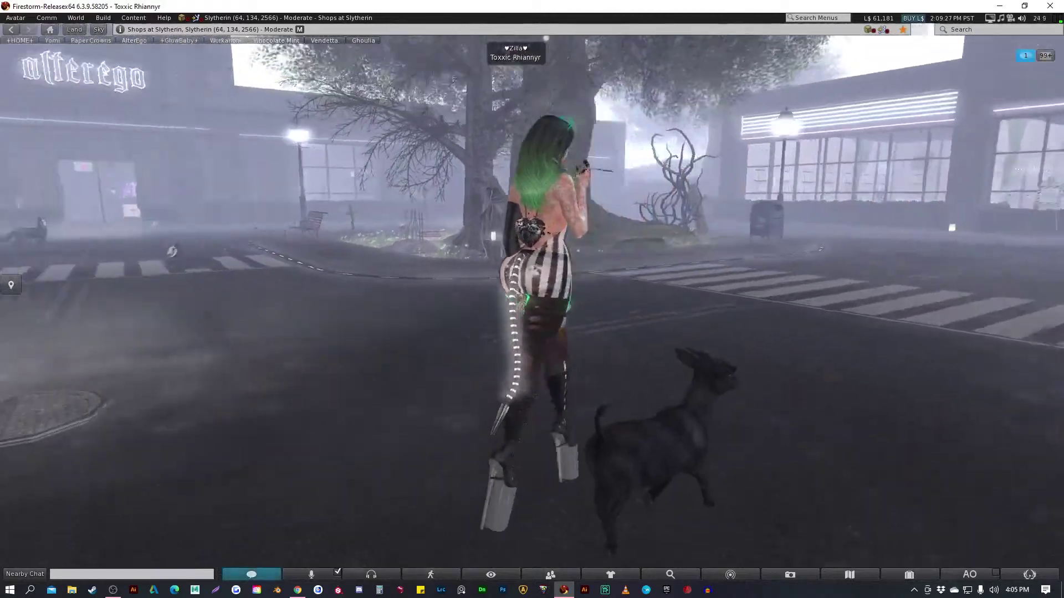
pyautogui.press('Left')
pyautogui.press('Up')
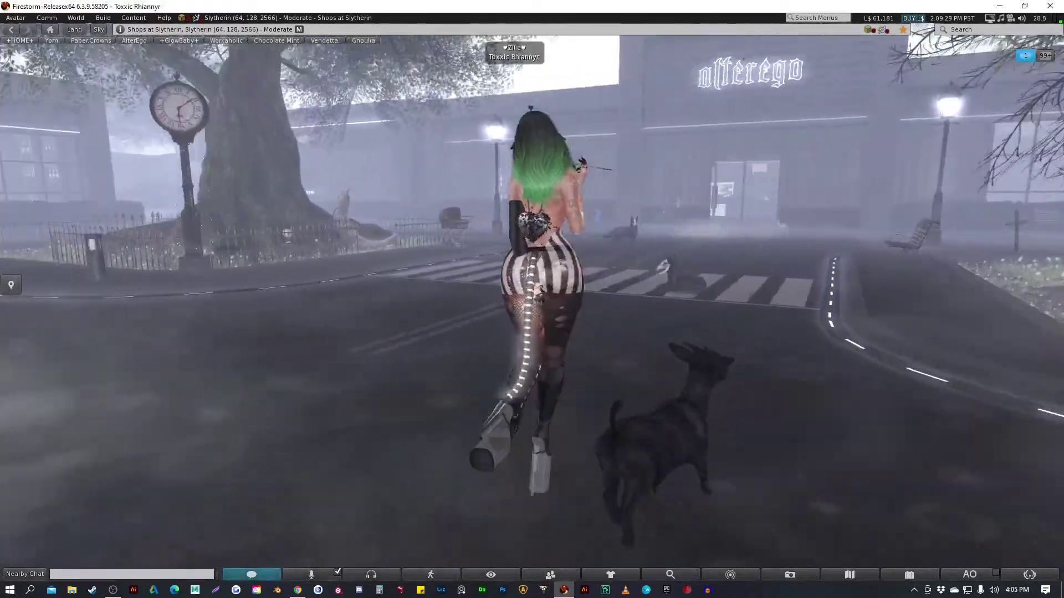
pyautogui.press('Left')
pyautogui.press('Up')
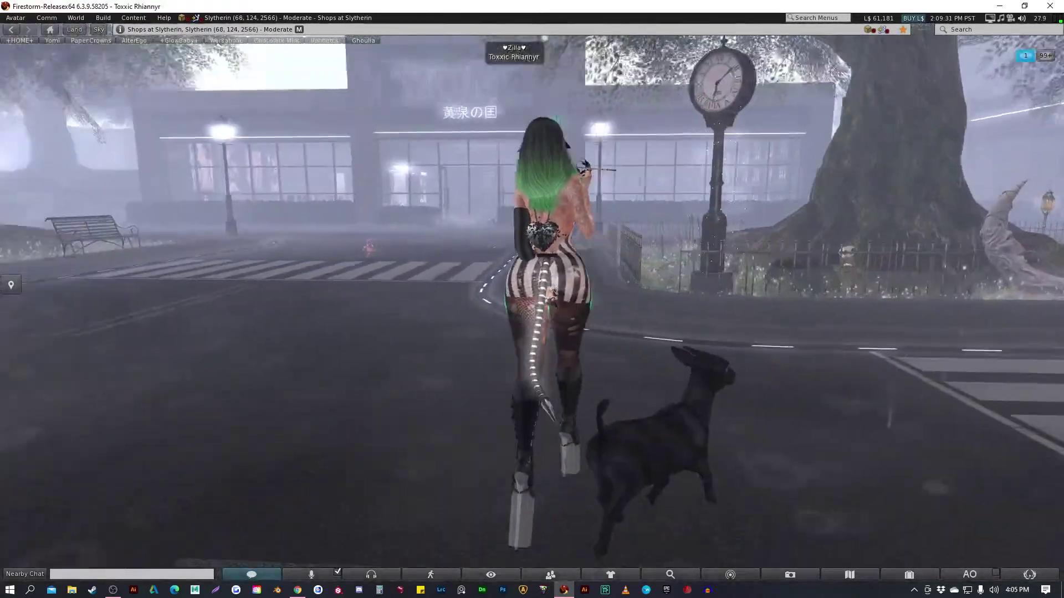
pyautogui.press('Left')
pyautogui.press('Up')
pyautogui.scroll(2, 532, 300)
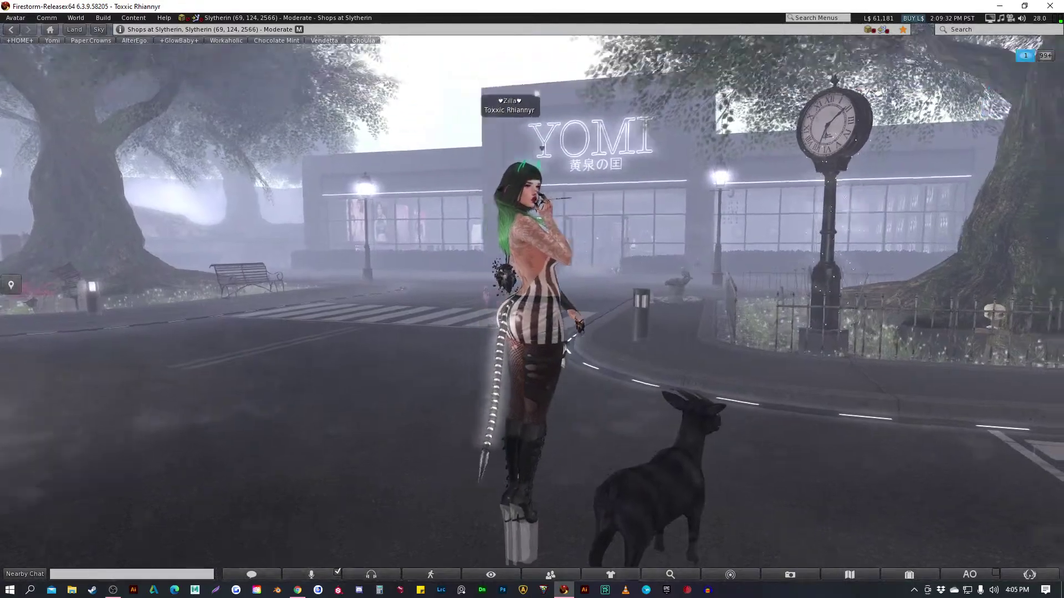
# Look around the avatar at the surrounding trees and storefronts, ending on the Paper Crowns store
pyautogui.press('Left')
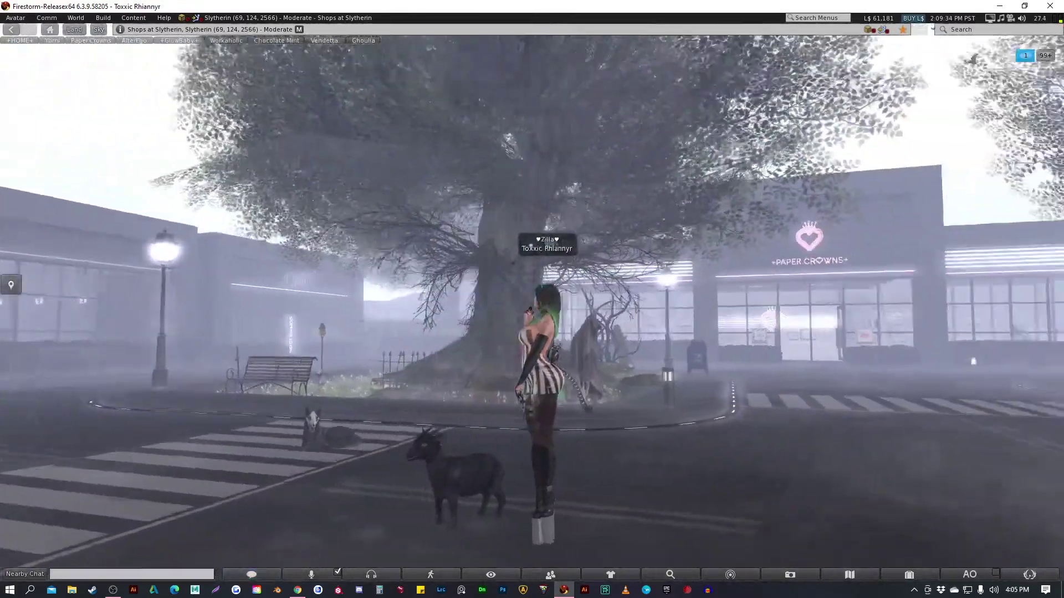
pyautogui.press('Left')
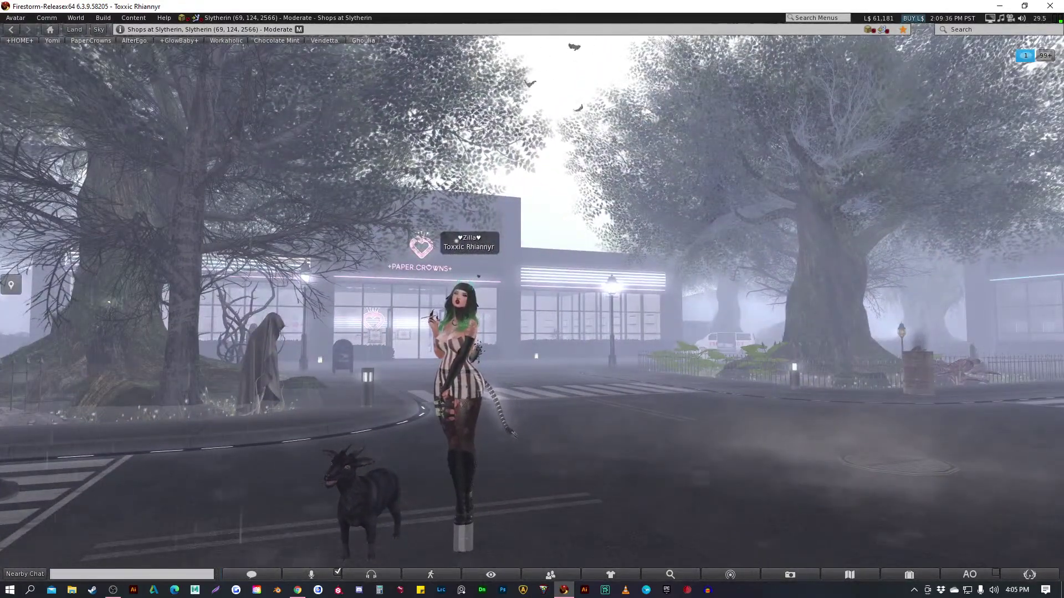
pyautogui.scroll(3, 531, 299)
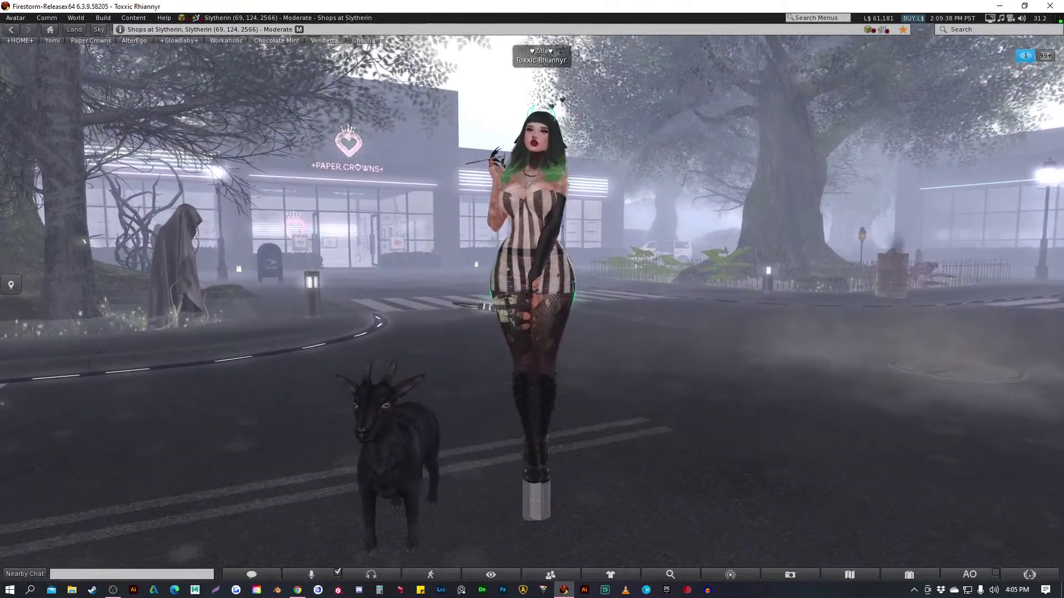
pyautogui.press('Right')
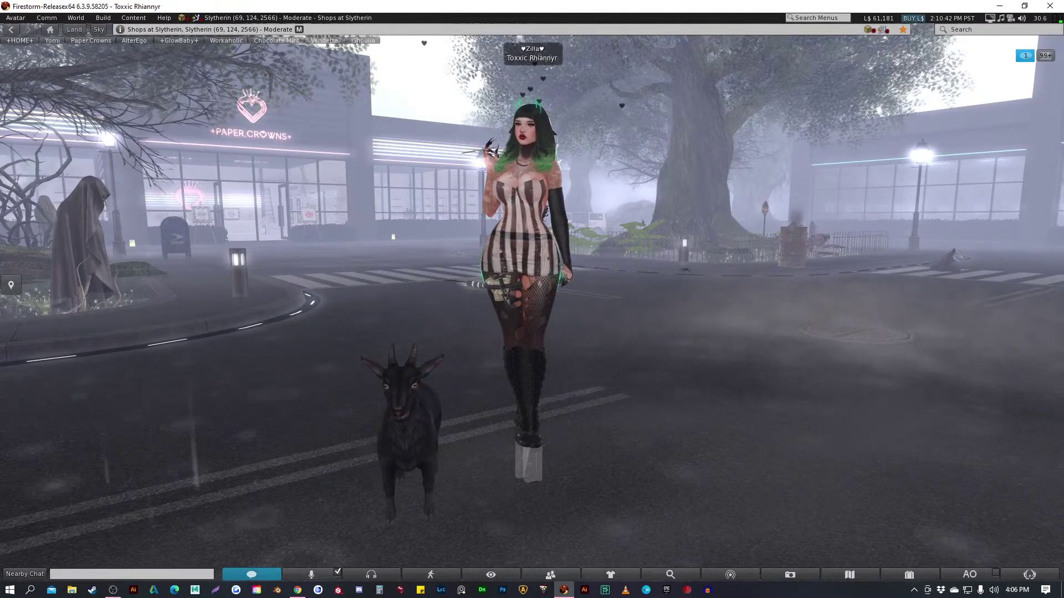
pyautogui.press('Left')
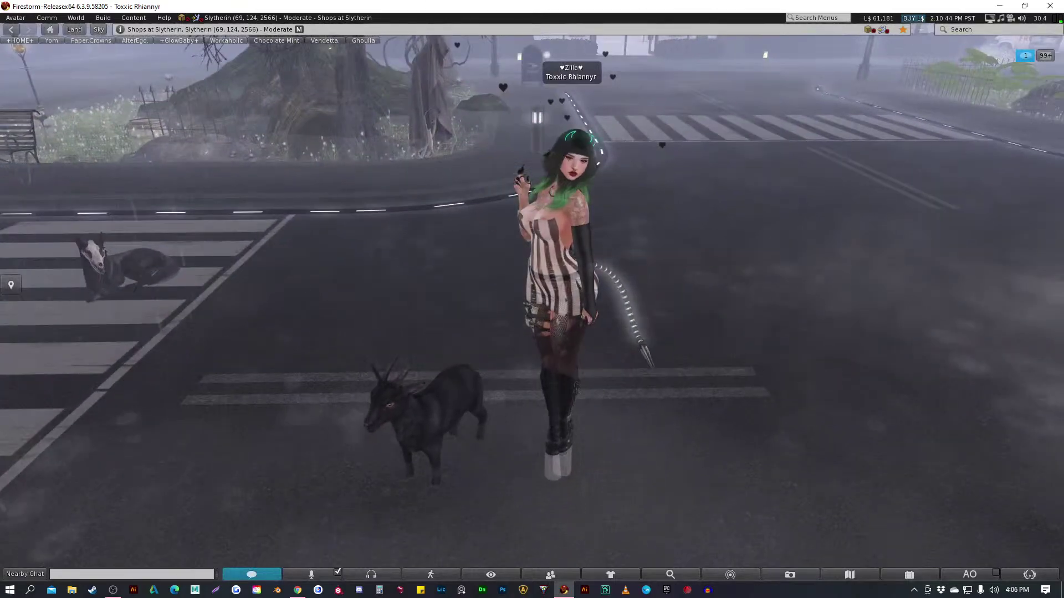
pyautogui.press('Left')
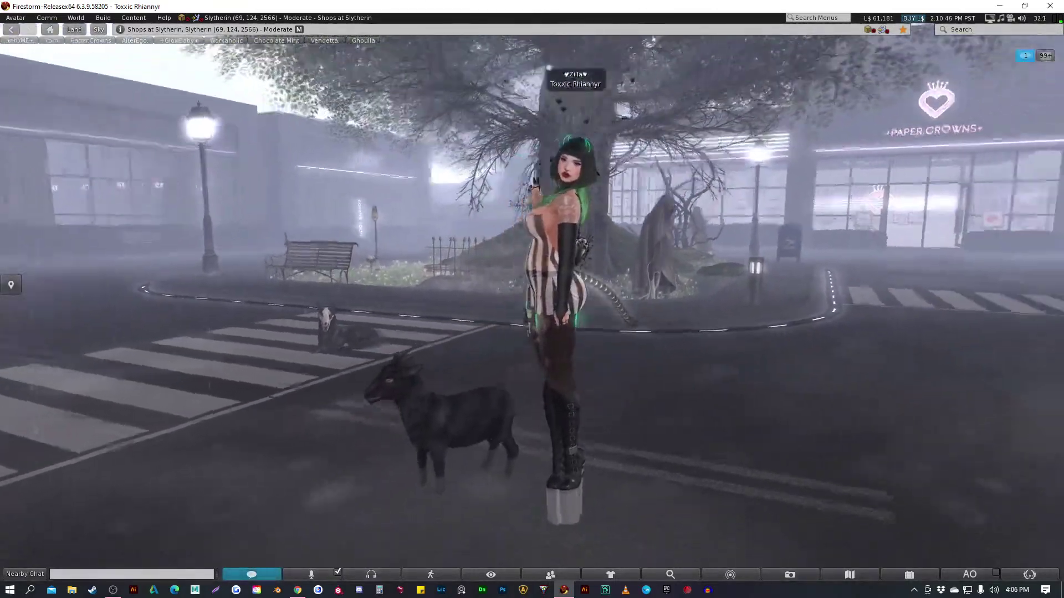
pyautogui.press('Left')
pyautogui.press('Left')
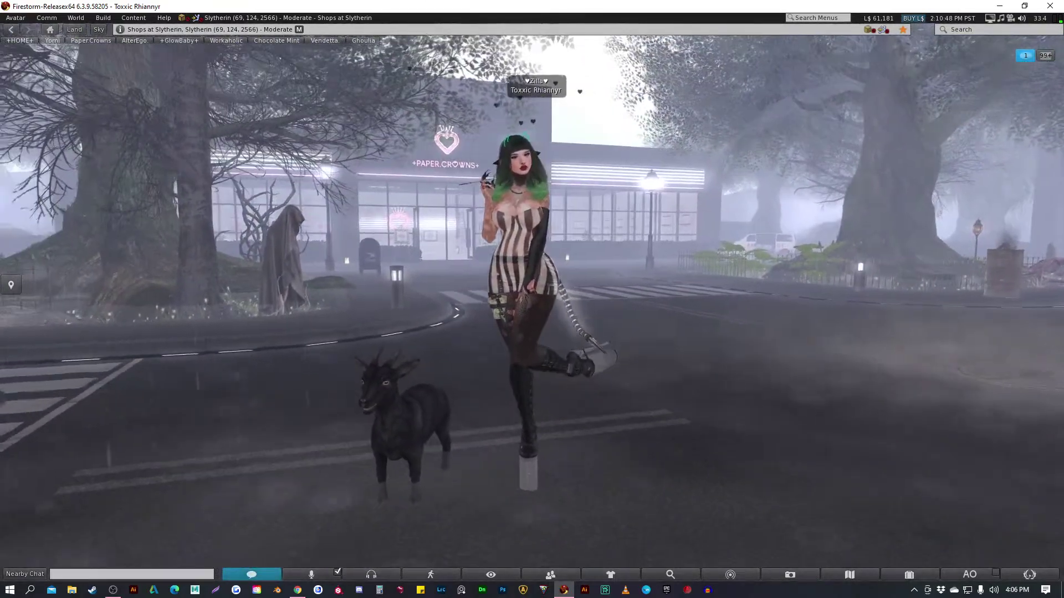
pyautogui.press('Left')
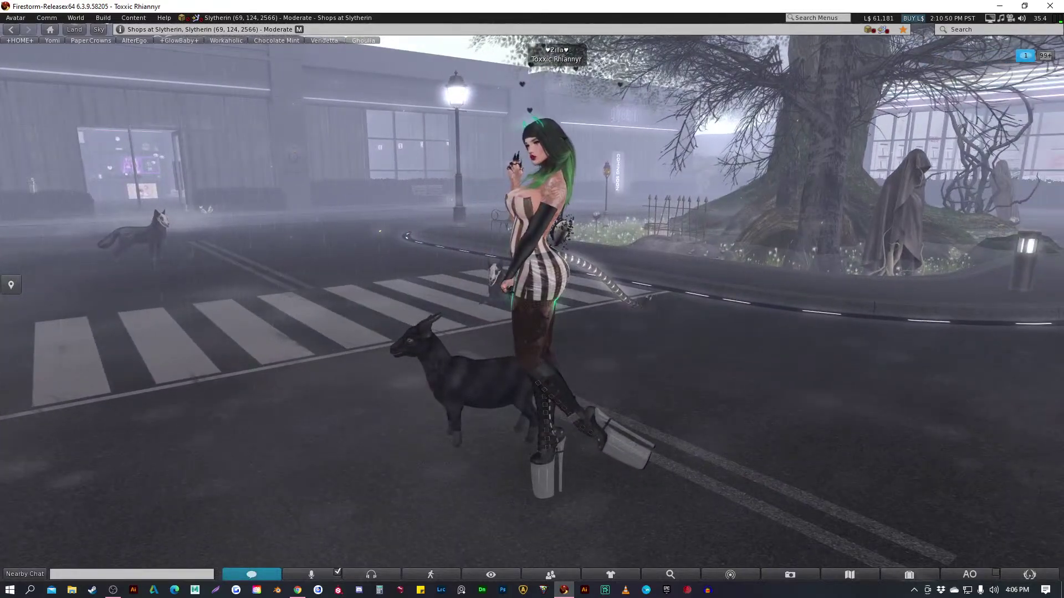
pyautogui.press('Left')
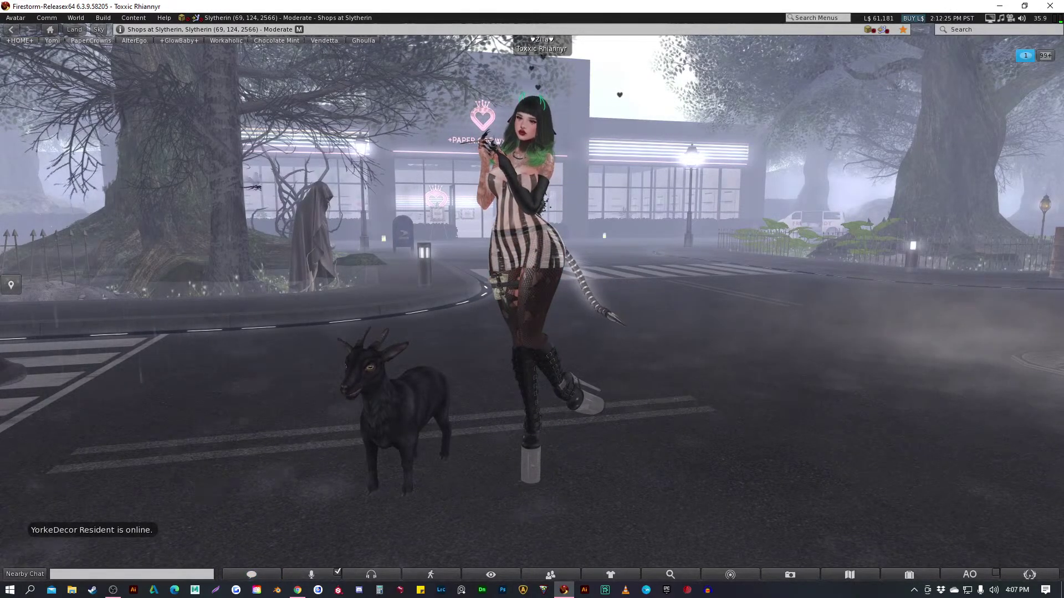
pyautogui.hotkey('ctrl', 'h')
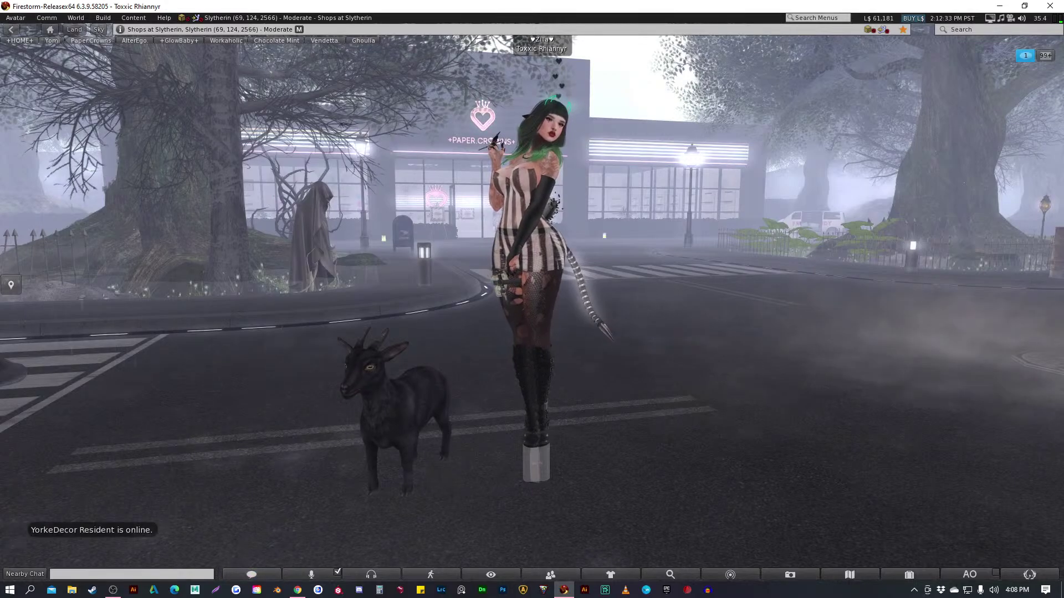
# Walk the avatar over the crosswalk toward the Yomi store and along the curb until facing the Glowbaby store
pyautogui.press('Left')
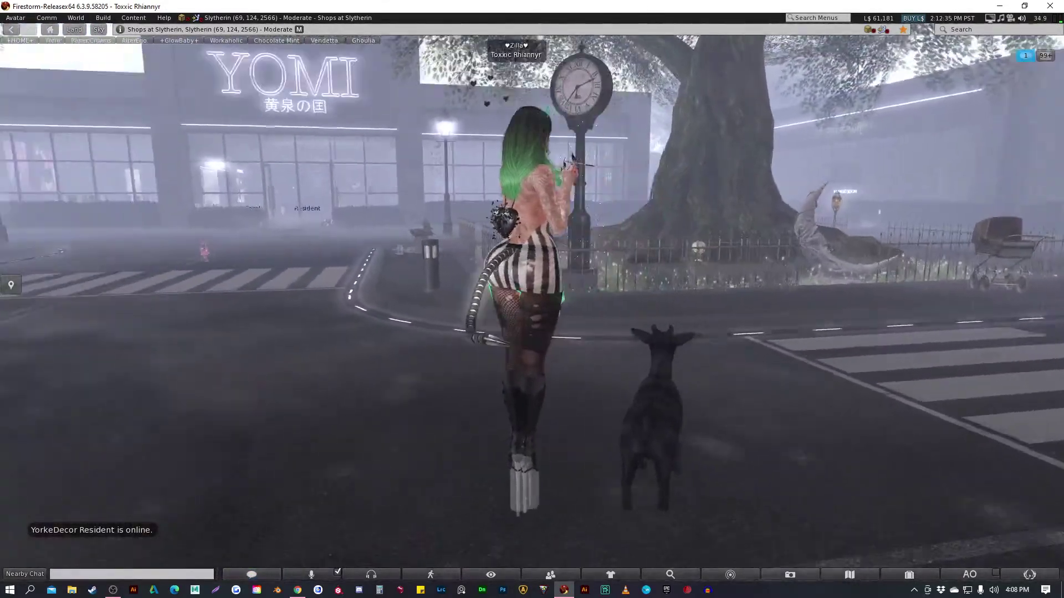
pyautogui.press('Up')
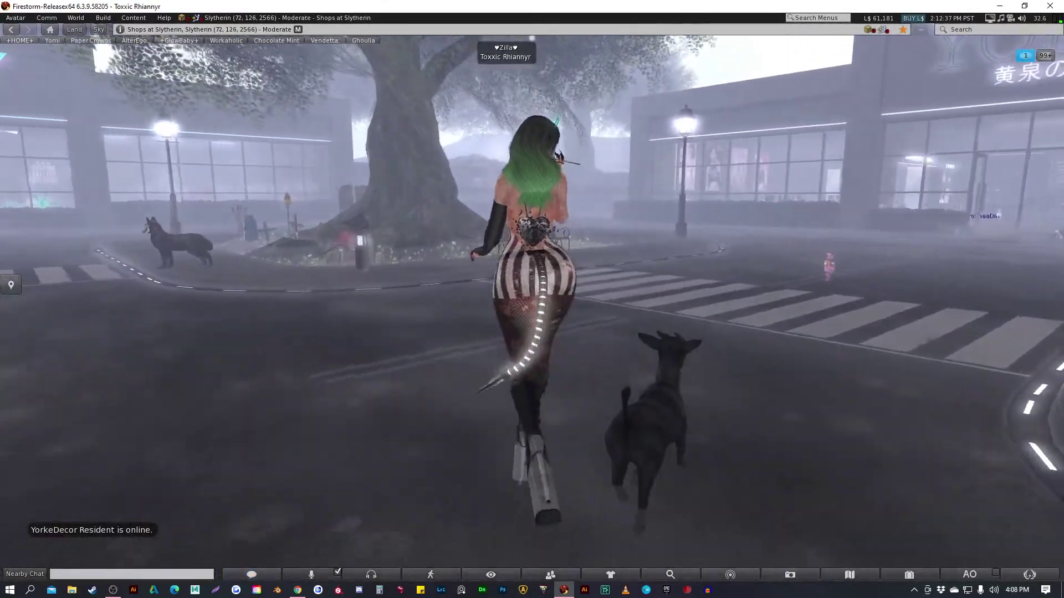
pyautogui.press('Up')
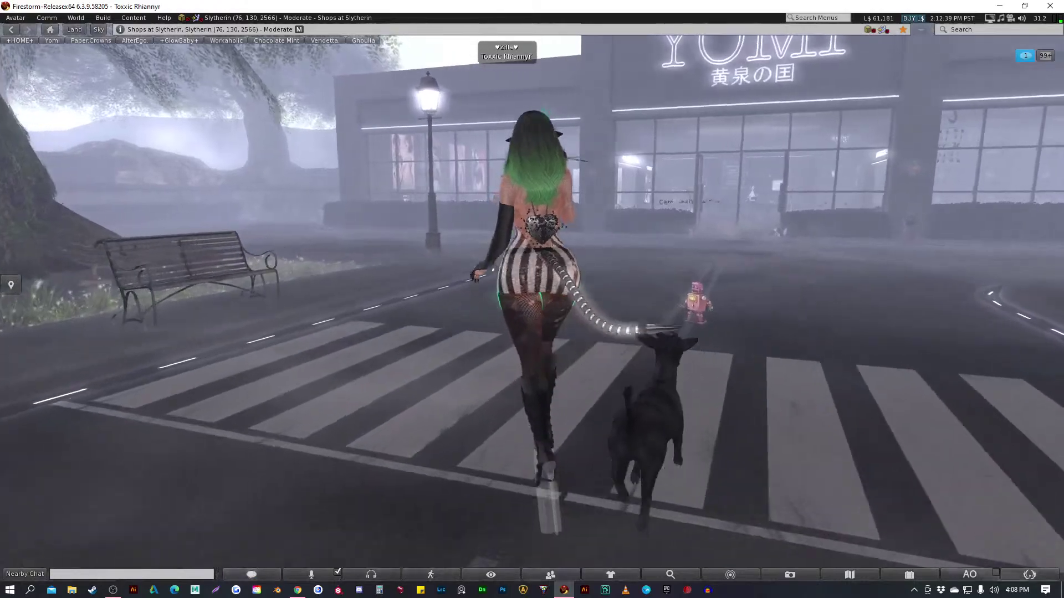
pyautogui.press('Up')
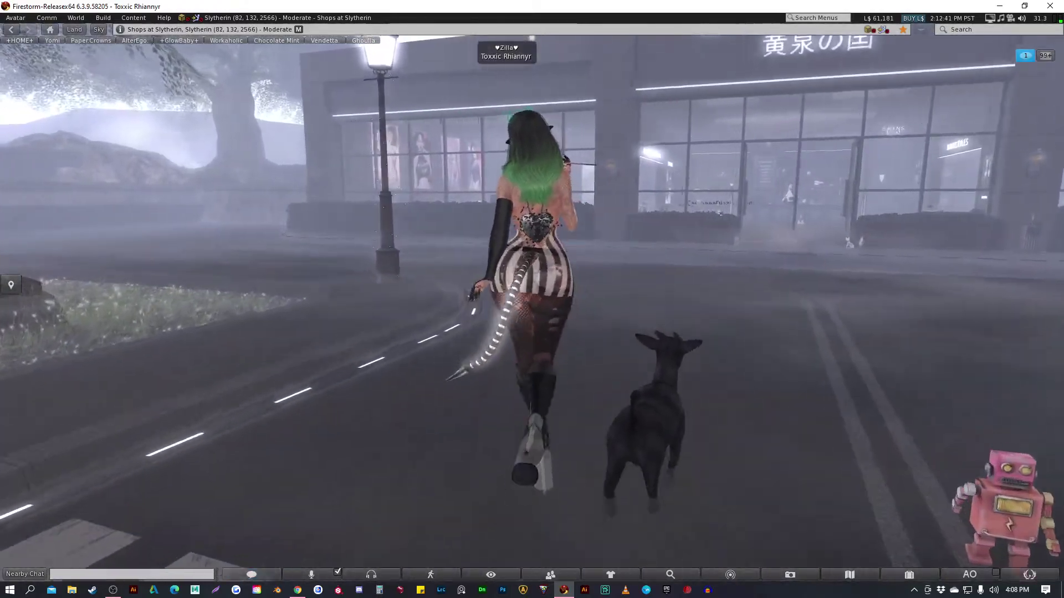
pyautogui.press('Up')
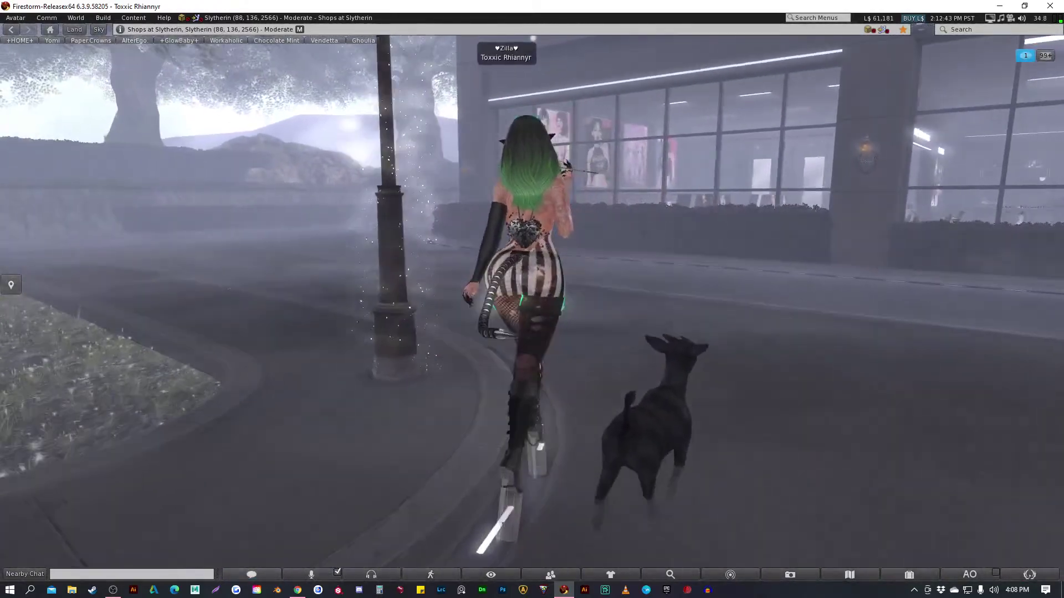
pyautogui.press('Up')
pyautogui.press('Left')
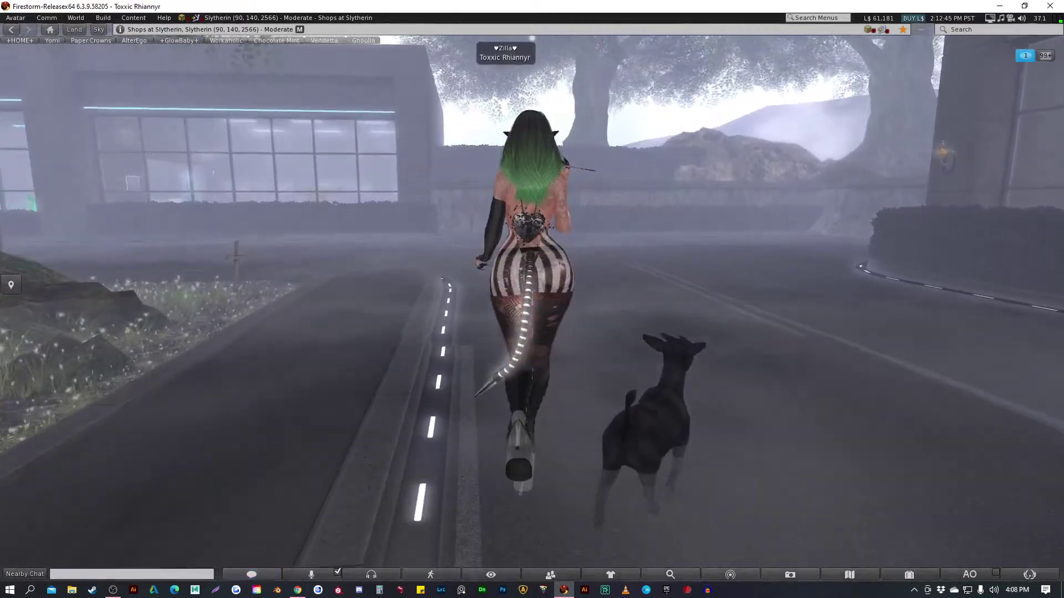
pyautogui.press('Up')
pyautogui.press('Right')
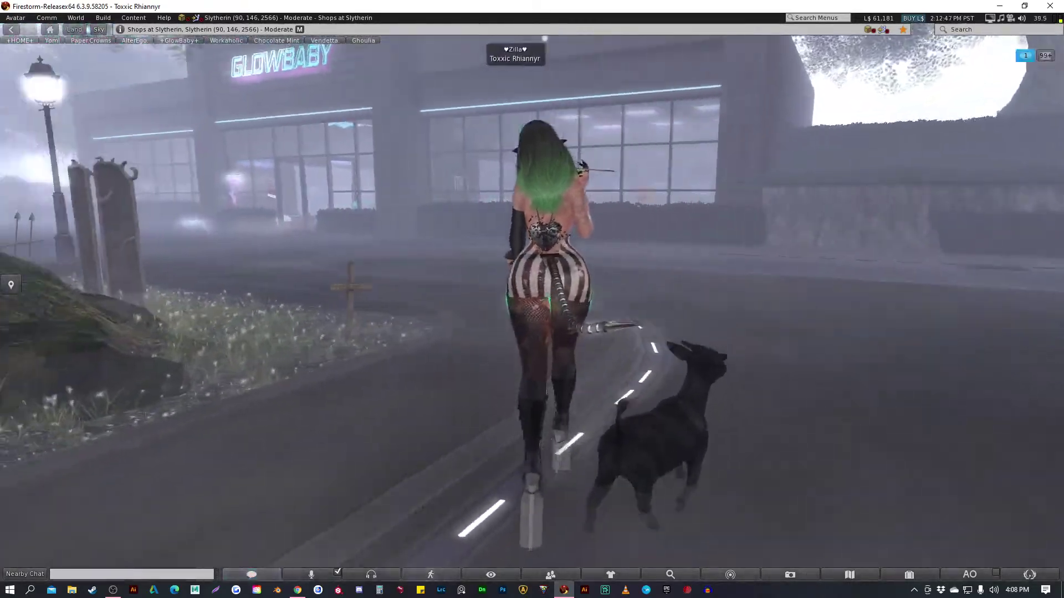
# Turn the avatar around and walk down the street past the Yomi windows toward the Chocolate Mint storefront
pyautogui.press('Left')
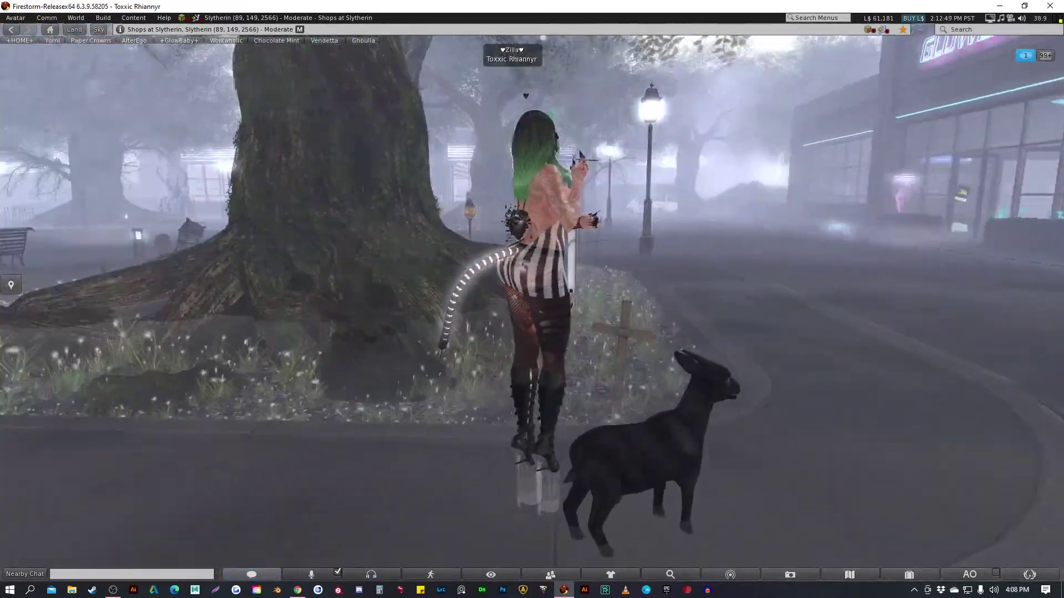
pyautogui.press('Left')
pyautogui.press('Up')
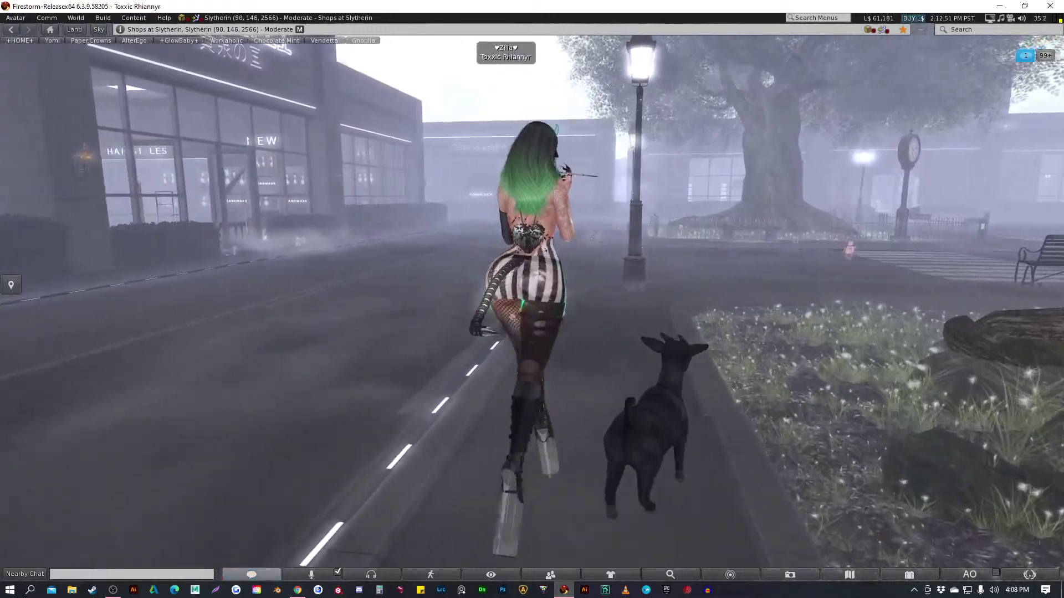
pyautogui.press('Up')
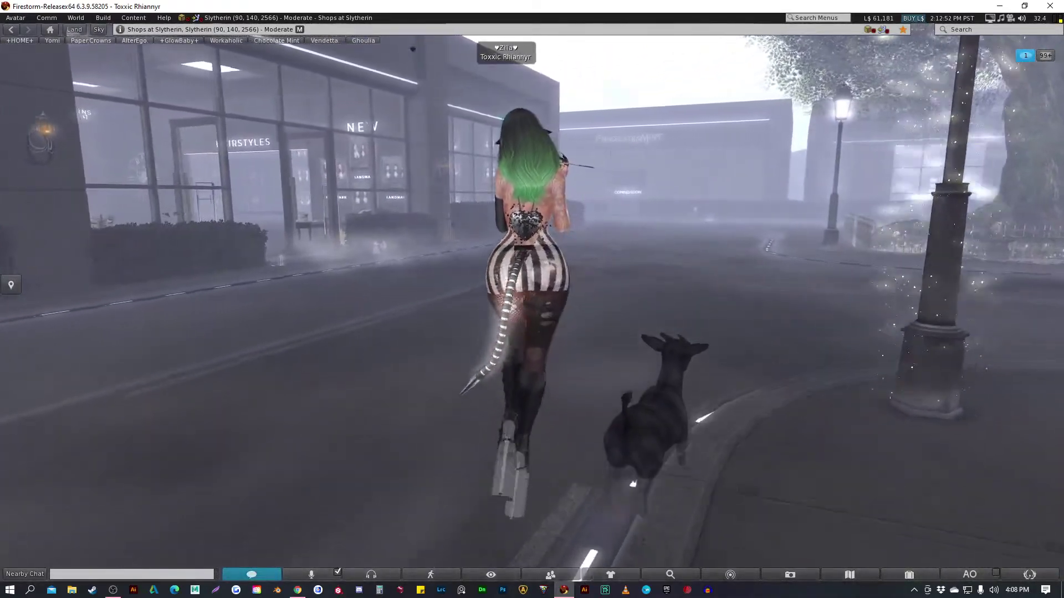
pyautogui.press('Up')
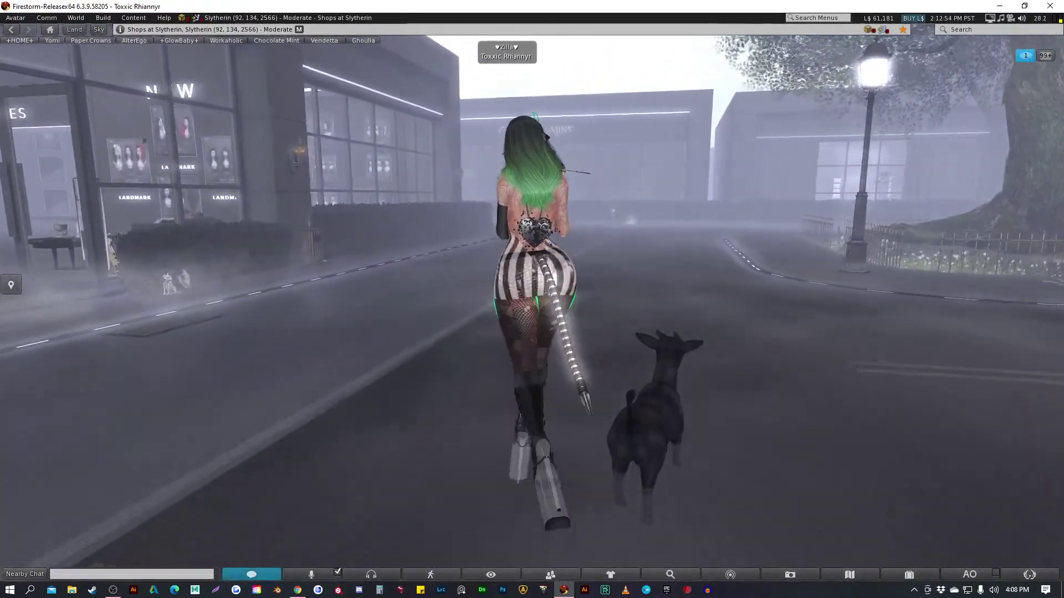
pyautogui.press('Up')
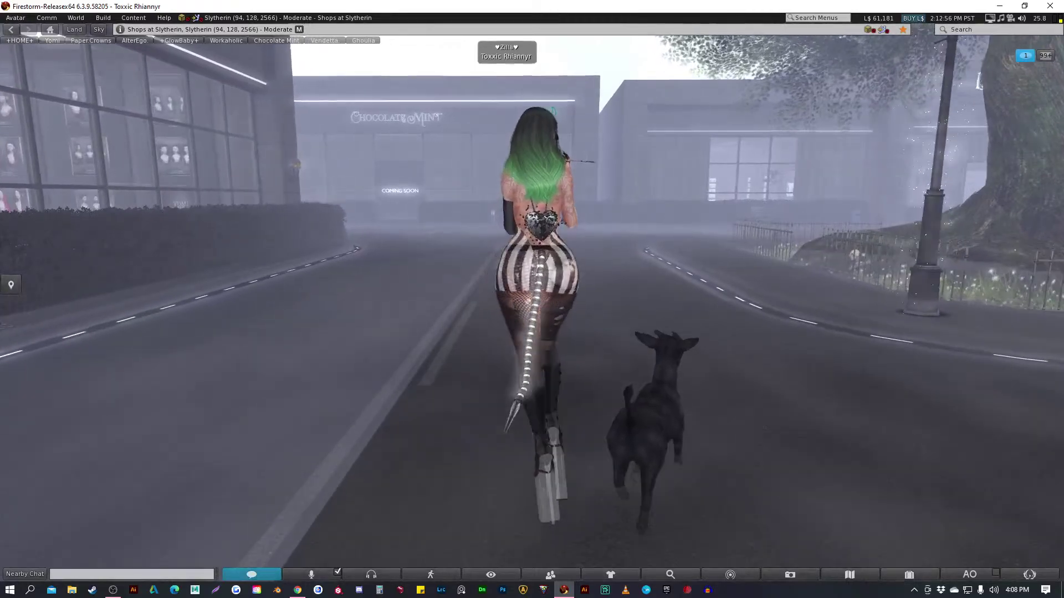
pyautogui.press('Up')
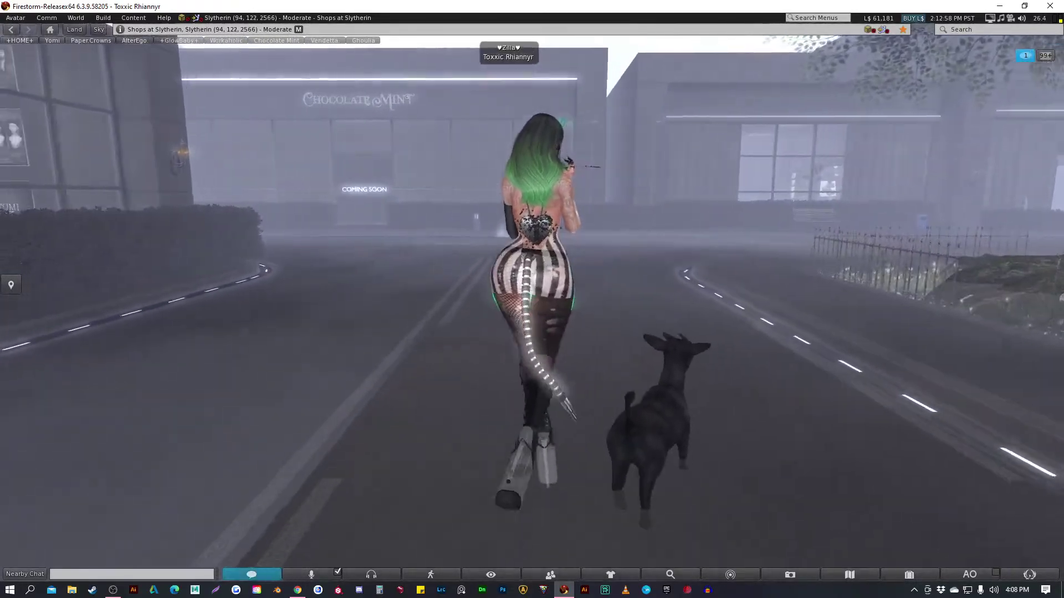
pyautogui.press('Up')
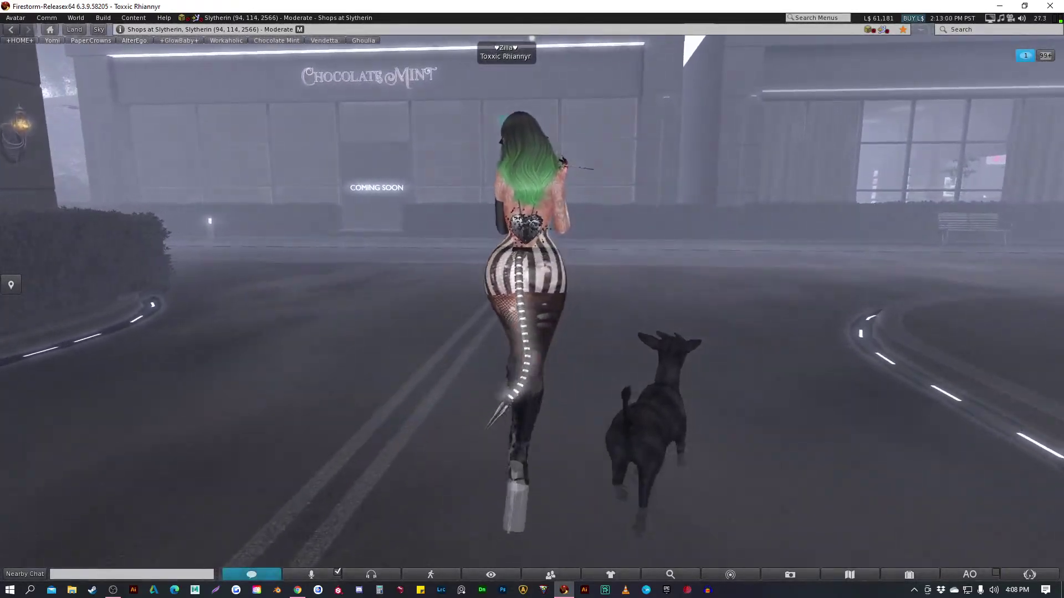
# Walk the avatar around the corner and along the street toward the Alterego store, stopping before its entrance
pyautogui.press('Up')
pyautogui.press('Left')
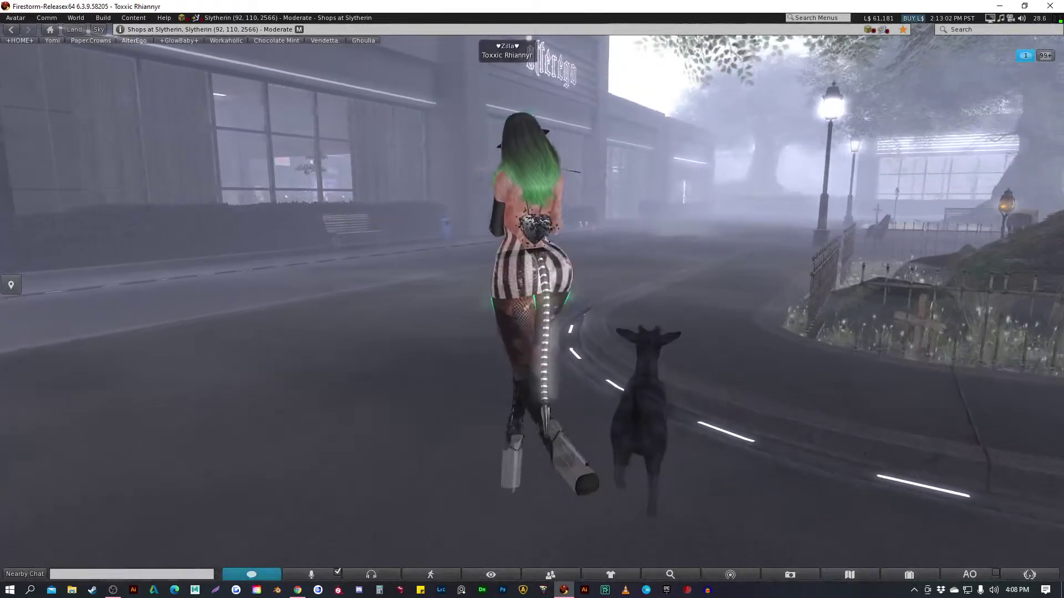
pyautogui.press('Up')
pyautogui.press('Left')
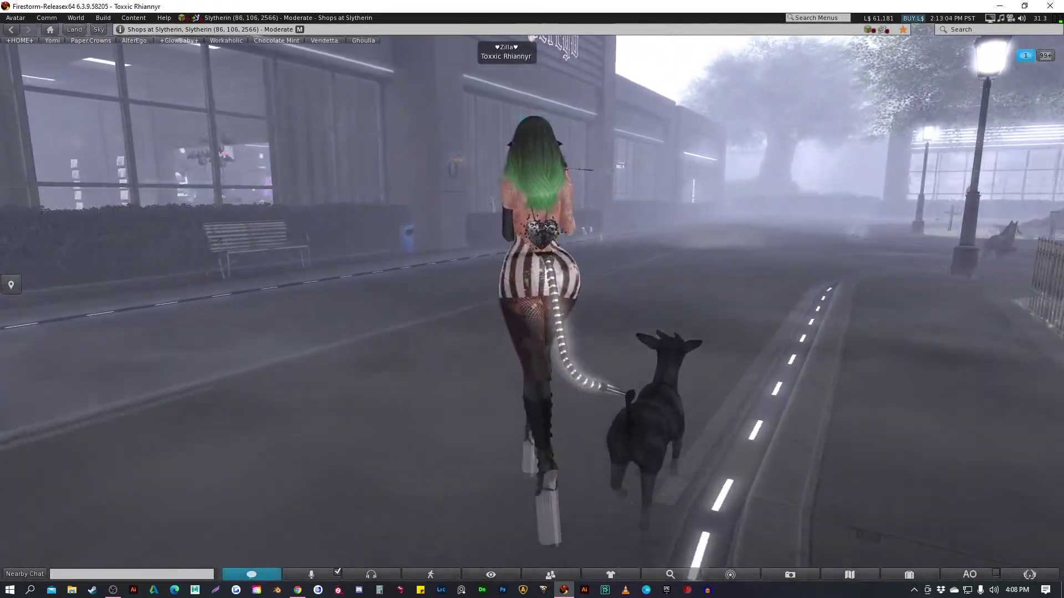
pyautogui.press('Up')
pyautogui.press('Left')
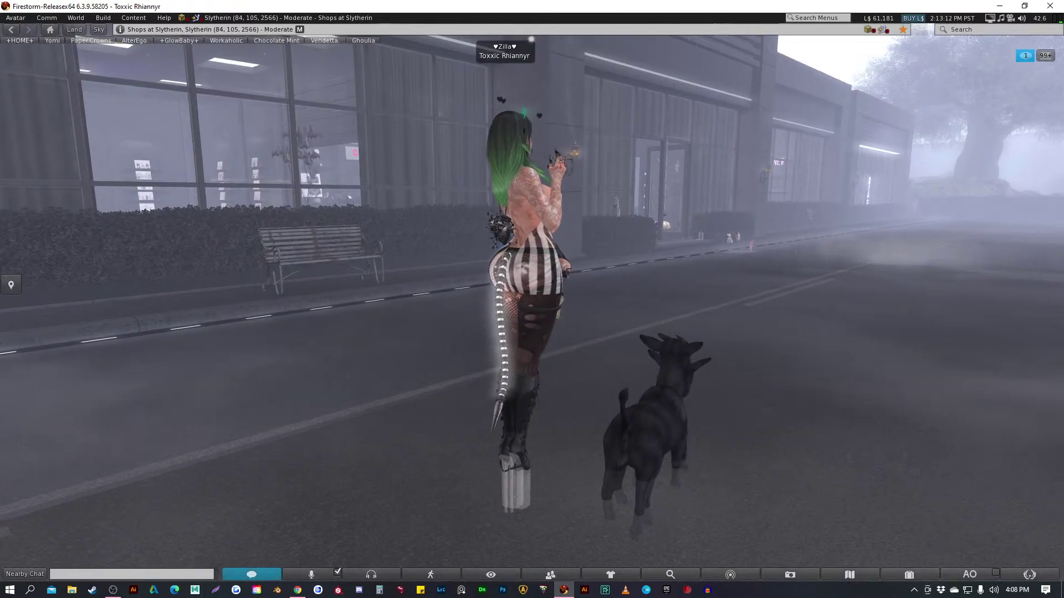
# Turn away from the storefront toward the open street and swing the view around to the avatar's front, near the Chocolate Mint store
pyautogui.press('Left')
pyautogui.press('Up')
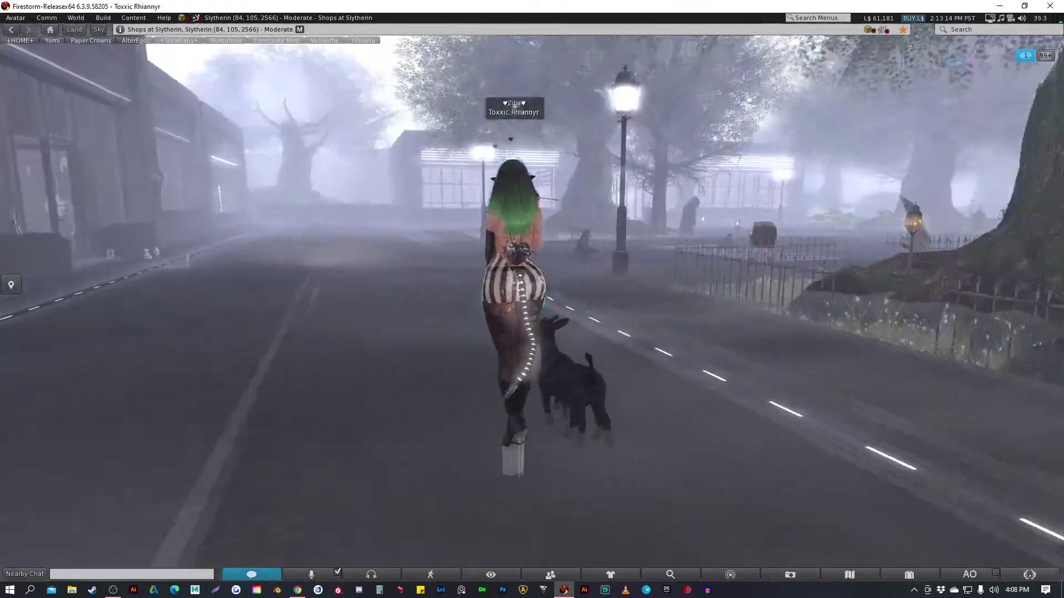
pyautogui.press('Right')
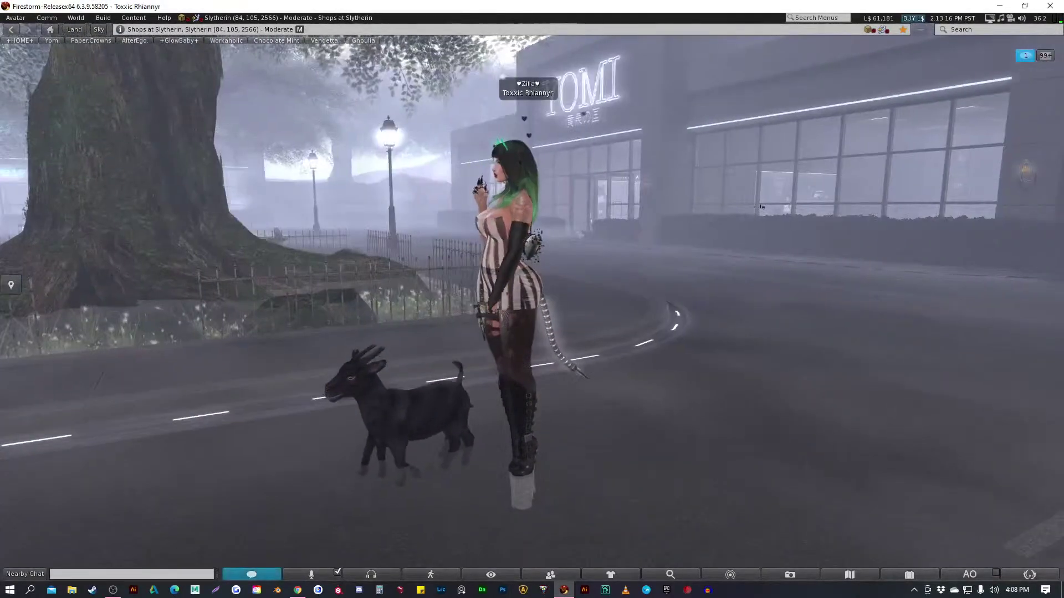
pyautogui.press('Right')
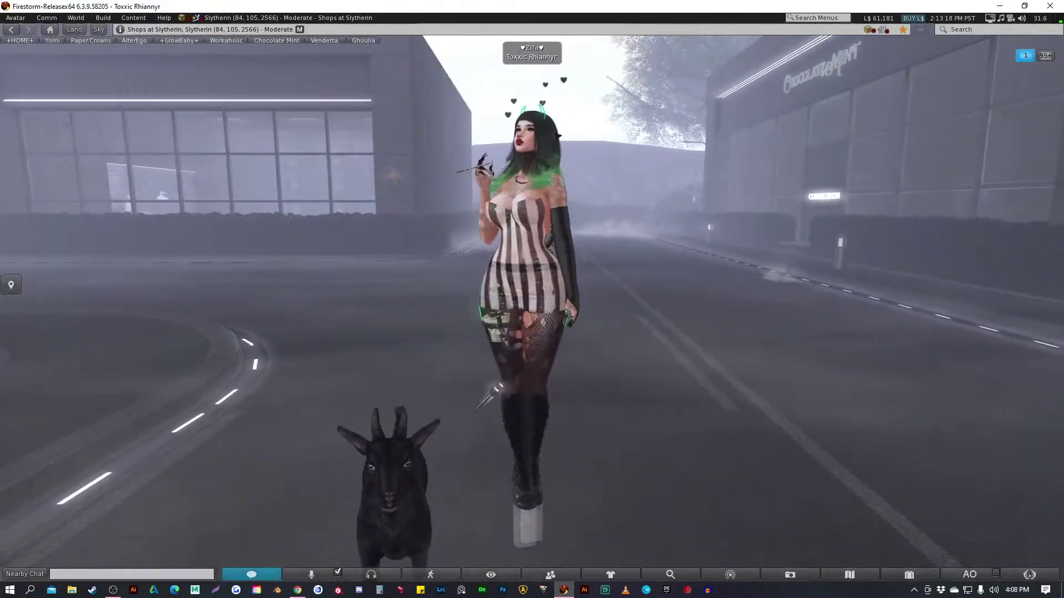
# Open the avatar's own profile, highlight the assistant link in the About text, view the Picks, and close the profile
pyautogui.click(552, 261)
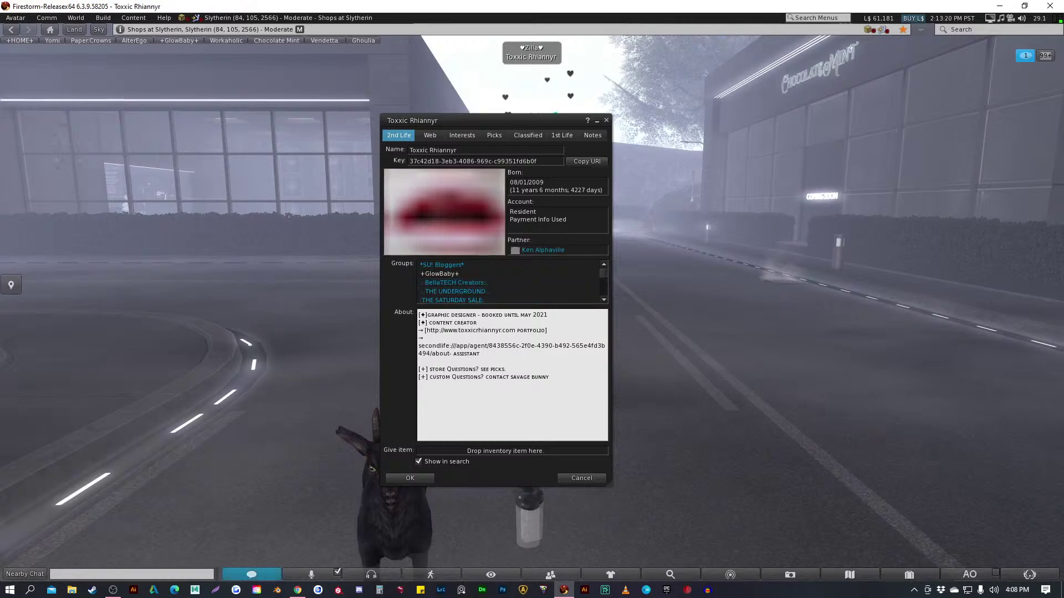
pyautogui.moveTo(480, 354); pyautogui.dragTo(419, 346)
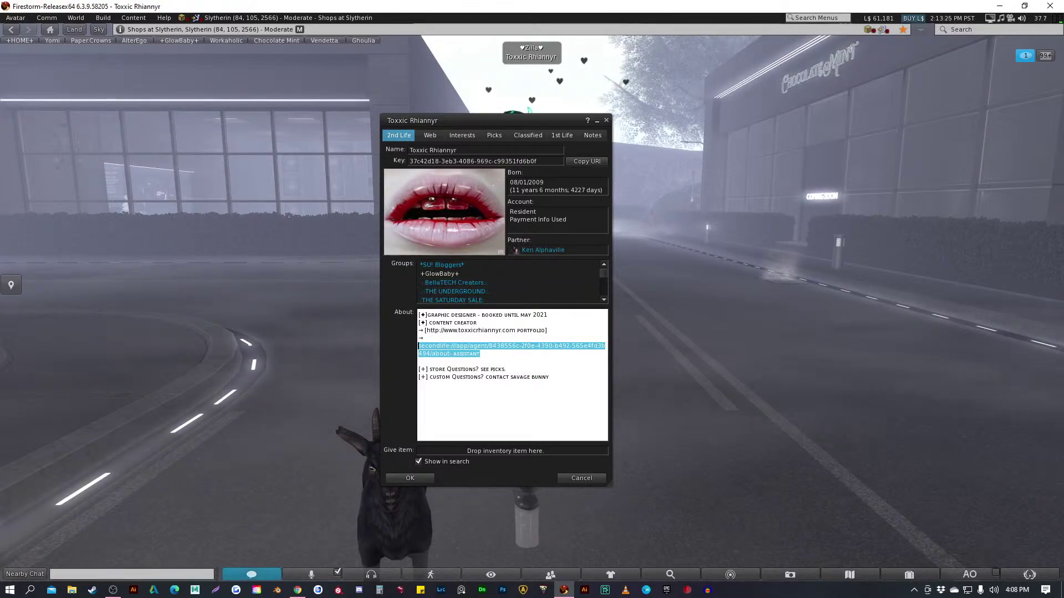
pyautogui.click(494, 136)
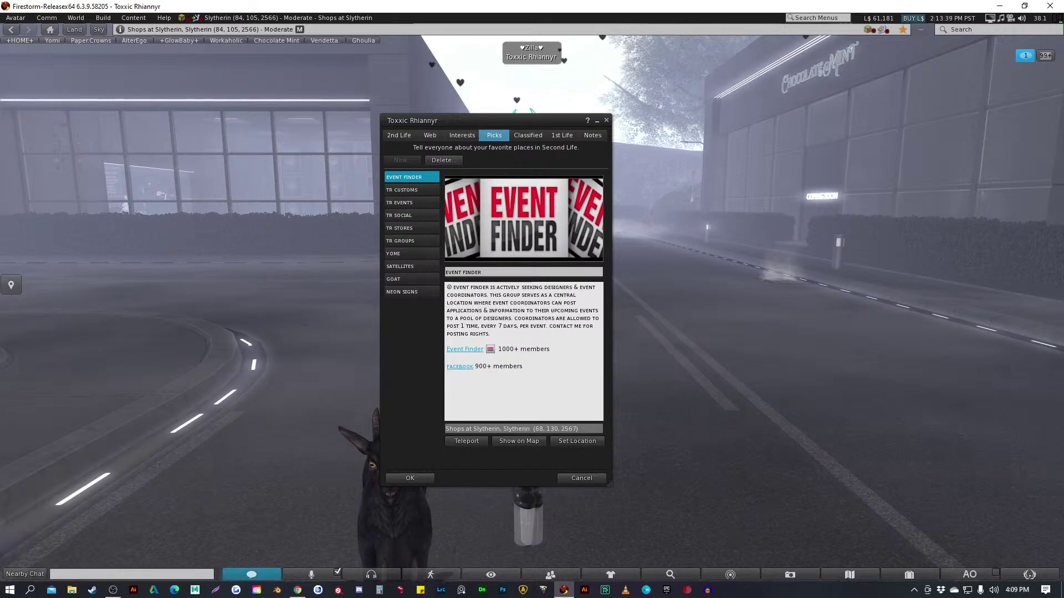
pyautogui.hotkey('ctrl', 'w')
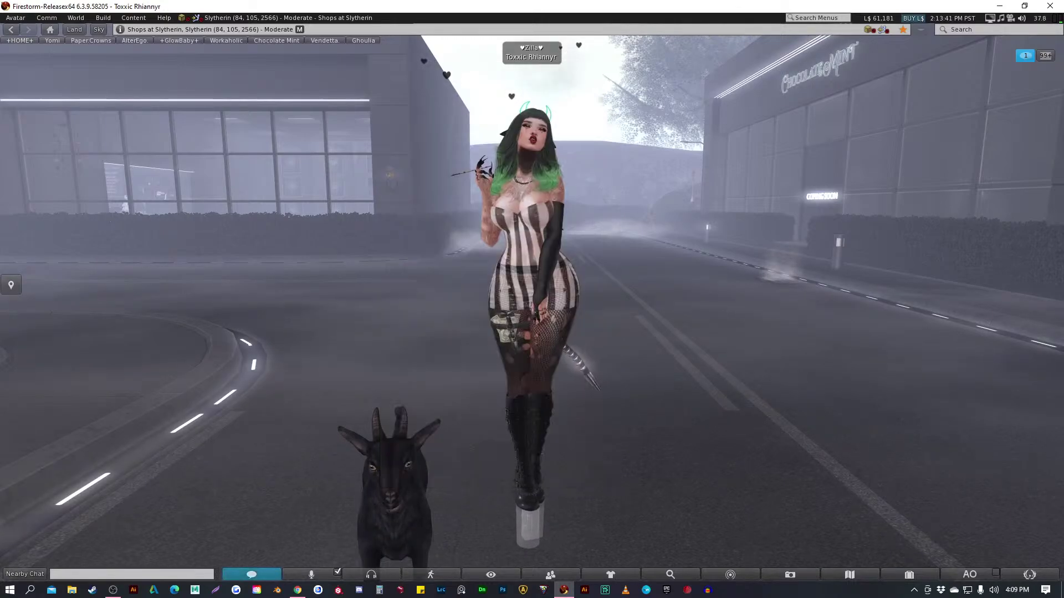